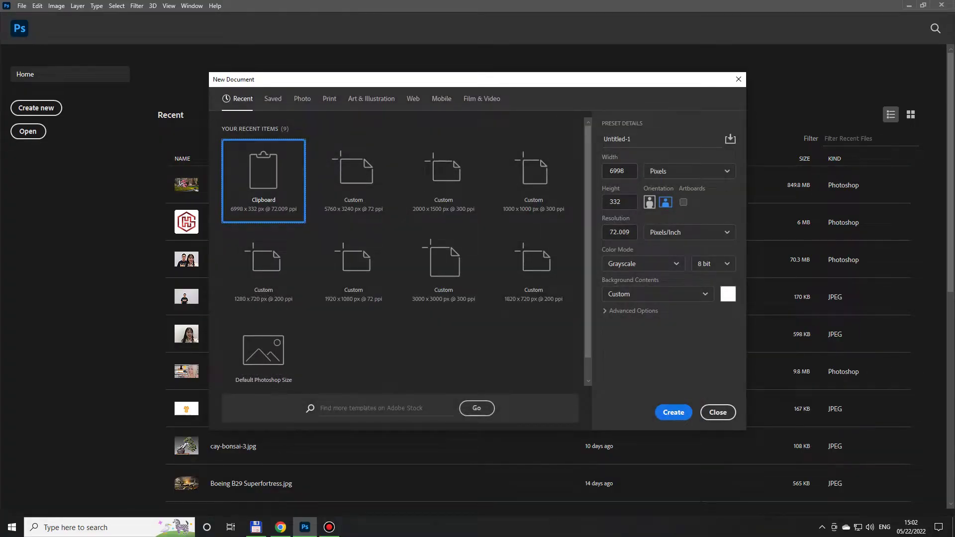
Pick the 5760 × 3240 px, 72 ppi preset, name it Sakura Hideout, and close the dialog
click(353, 199)
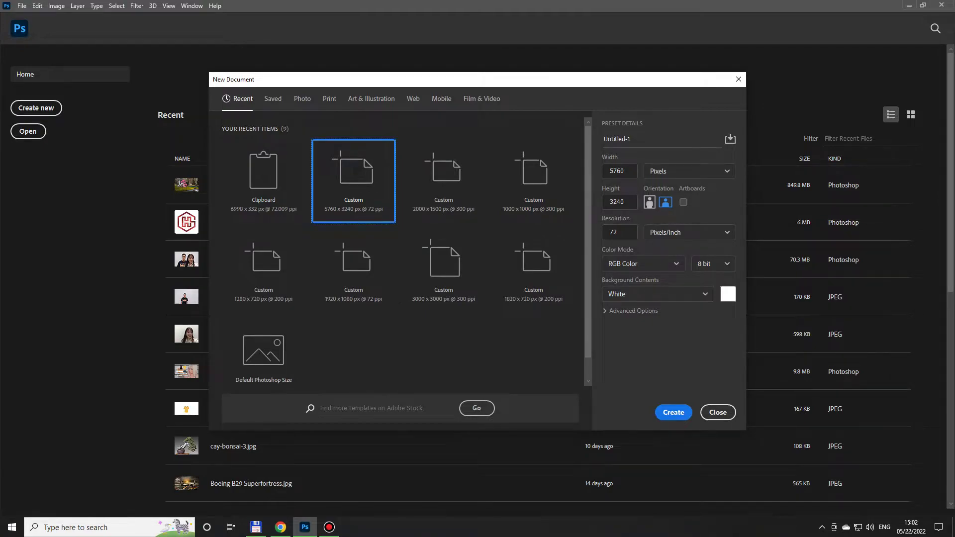
text(Sakura Hideout)
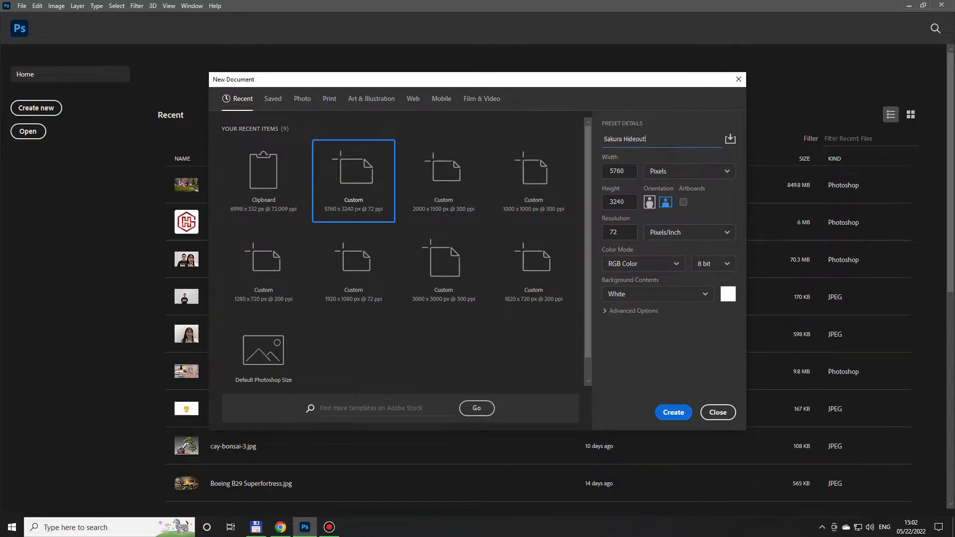
click(673, 412)
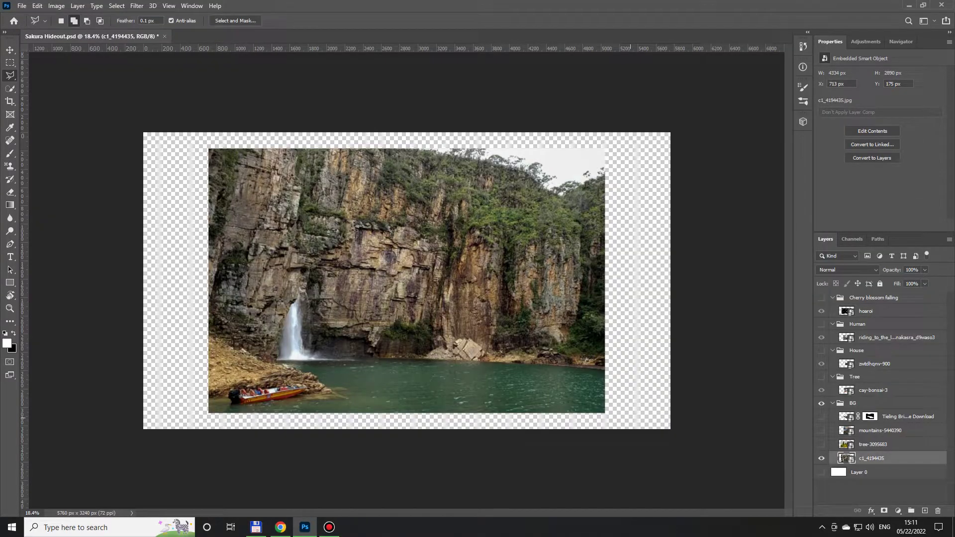
Scale up and shift the cliff-and-waterfall photo until it covers the whole canvas
key(ctrl+t)
drag(605, 148, 716, 73)
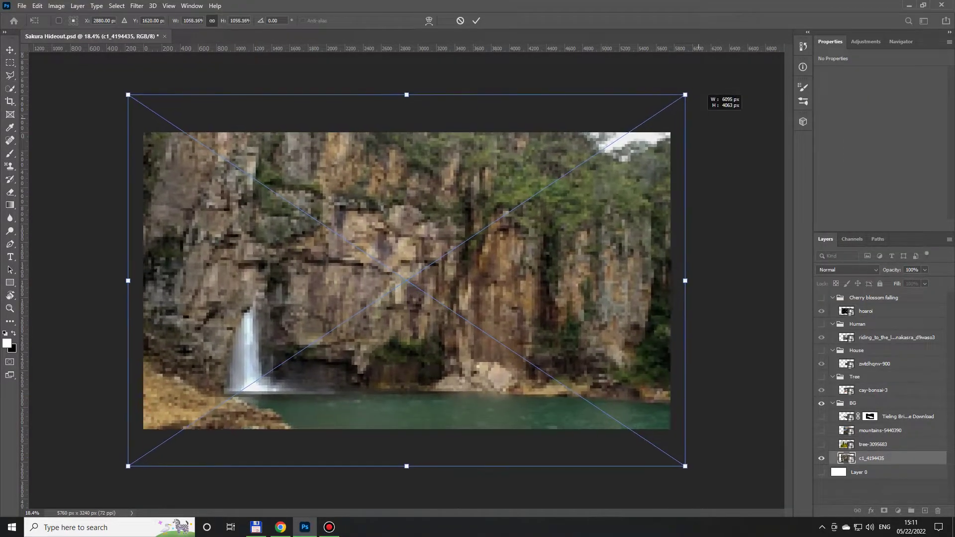
drag(601, 256, 647, 220)
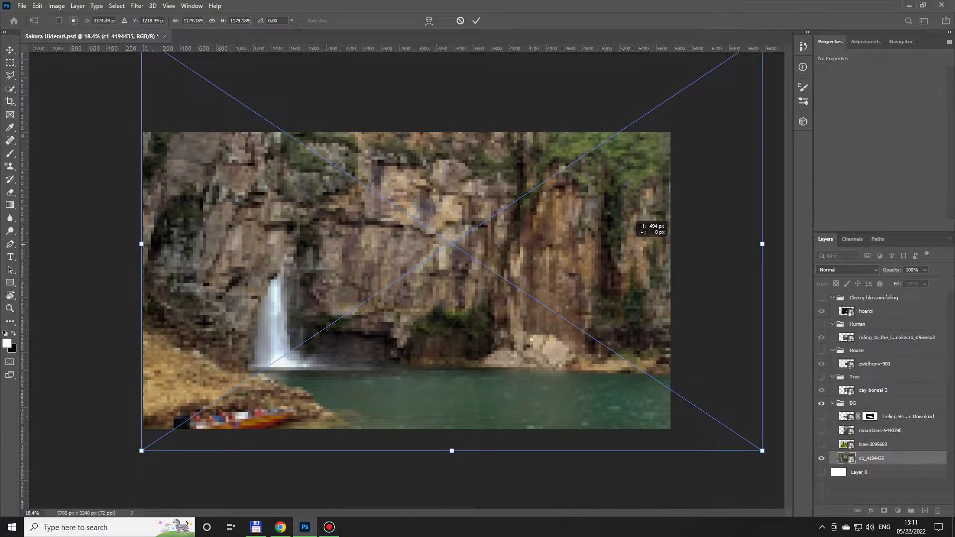
key(ctrl+minus)
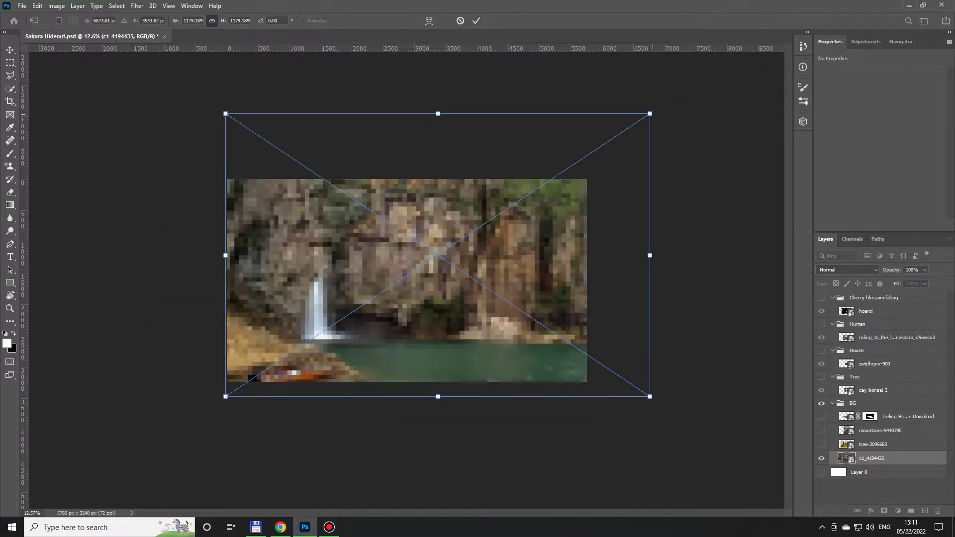
drag(650, 113, 726, 79)
drag(529, 236, 571, 229)
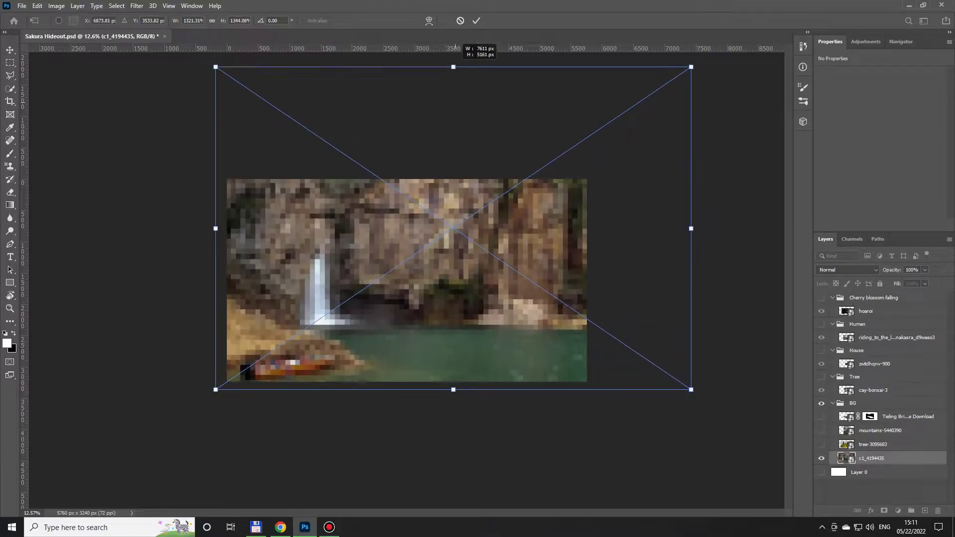
key(Return)
Switch to the polygonal lasso and bring up the tree-3095683 hill photo layer
key(l)
scroll(406, 280, up, 1)
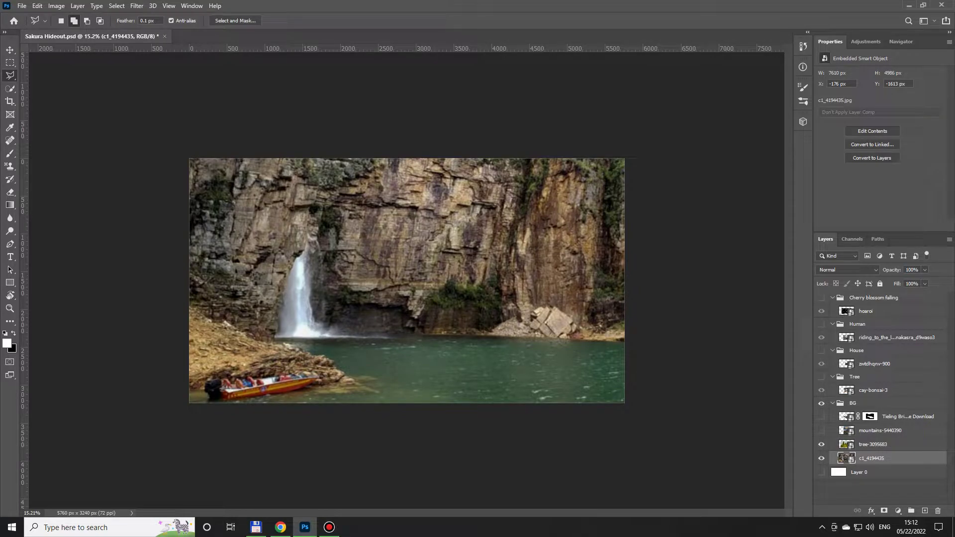
key(alt+bracketright)
scroll(407, 280, up, 2)
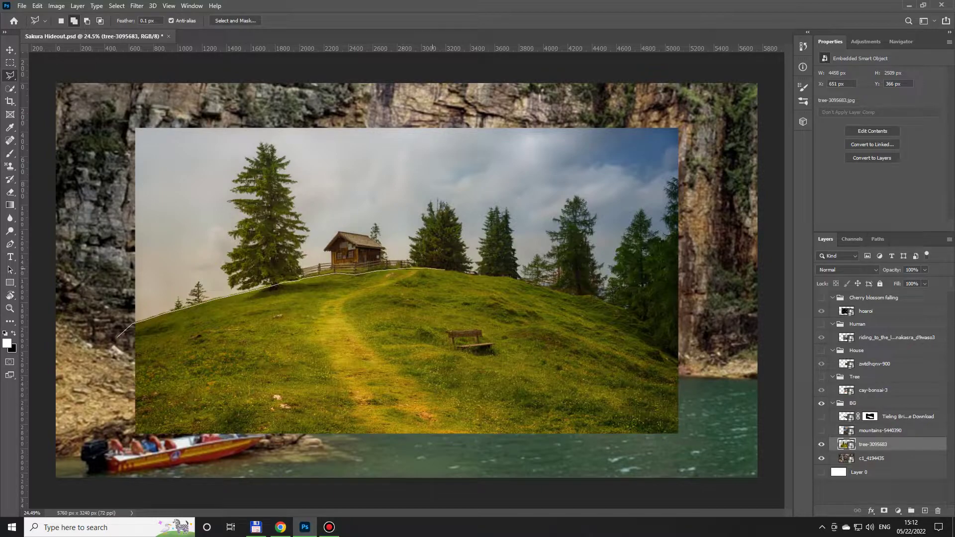
Copy the outlined grassy hill to a new layer, hide tree-3095683, and content-aware fill the bench
click(685, 368)
click(726, 468)
double_click(119, 465)
key(ctrl+j)
click(821, 458)
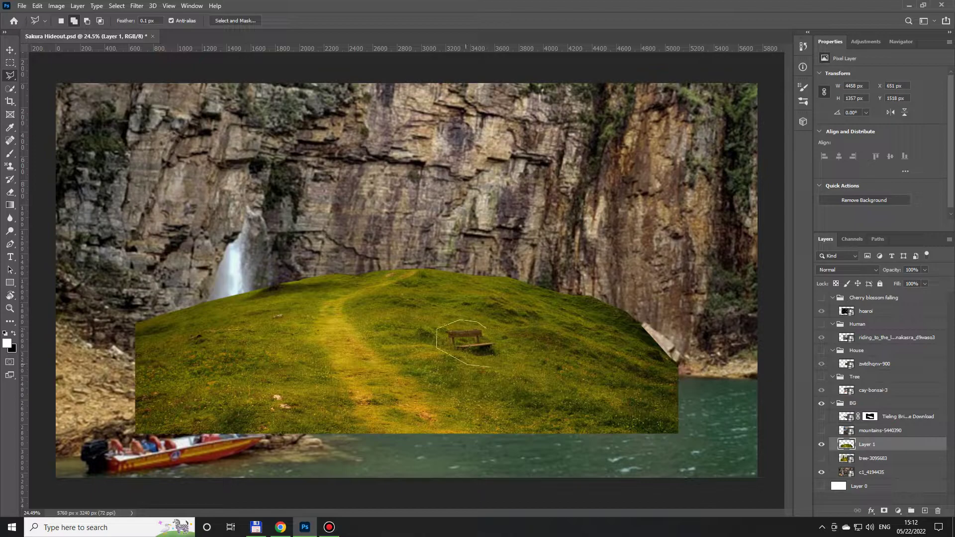
key(shift+F5)
key(Return)
key(ctrl+d)
Warp the grass layer into a flat strip and flip it horizontally
key(ctrl+t)
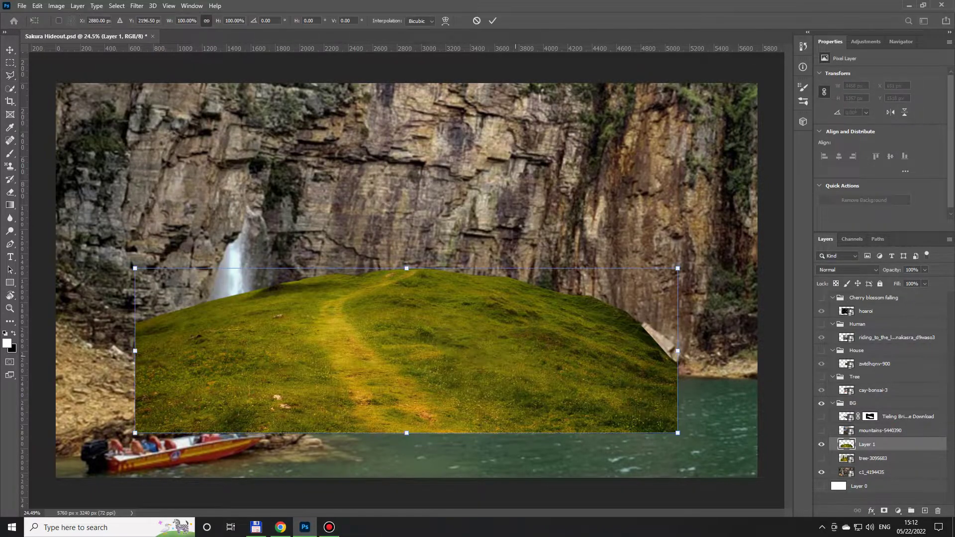
key(ctrl+minus)
right_click(425, 303)
click(448, 370)
drag(407, 278, 406, 304)
drag(476, 315, 493, 323)
drag(611, 396, 620, 400)
drag(610, 354, 630, 356)
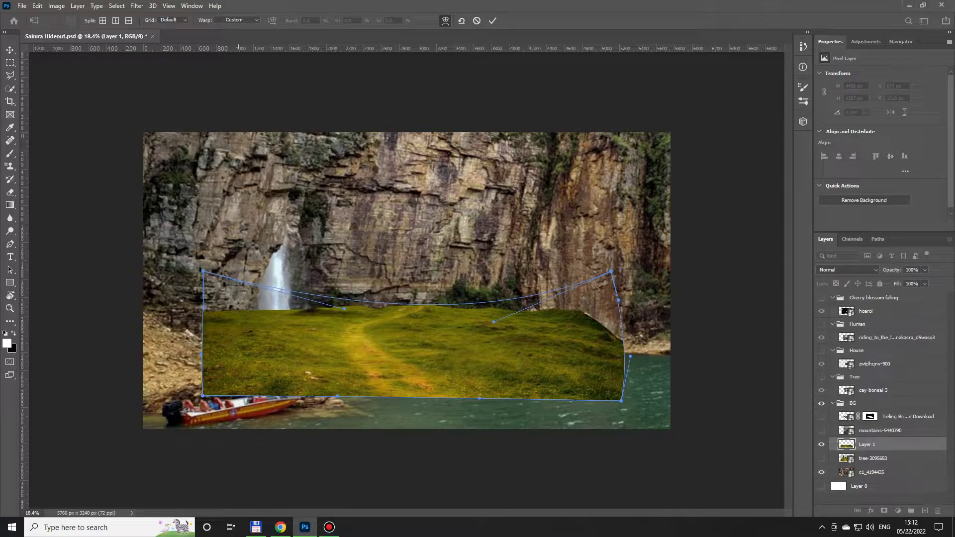
drag(337, 396, 346, 397)
drag(202, 397, 198, 401)
click(495, 338)
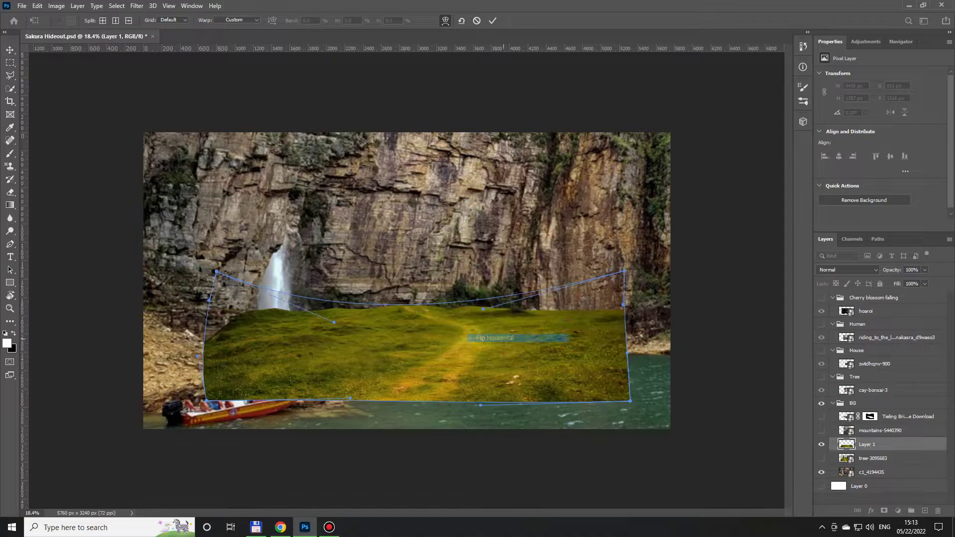
key(Return)
Scale the grass to about 141%, straighten it to 0°, and place it below the cliff
key(ctrl+t)
drag(624, 308, 708, 283)
drag(594, 304, 595, 333)
scroll(406, 281, down, 2)
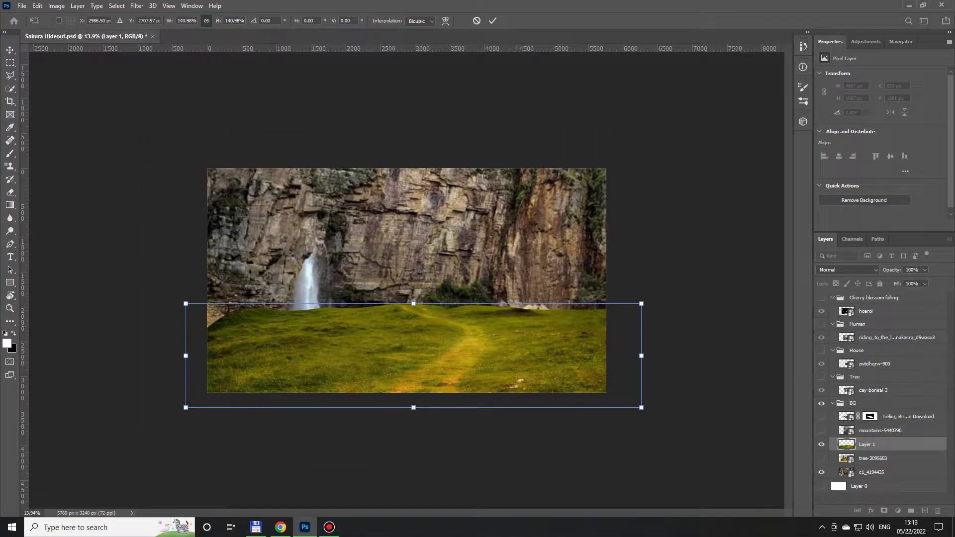
drag(524, 320, 500, 350)
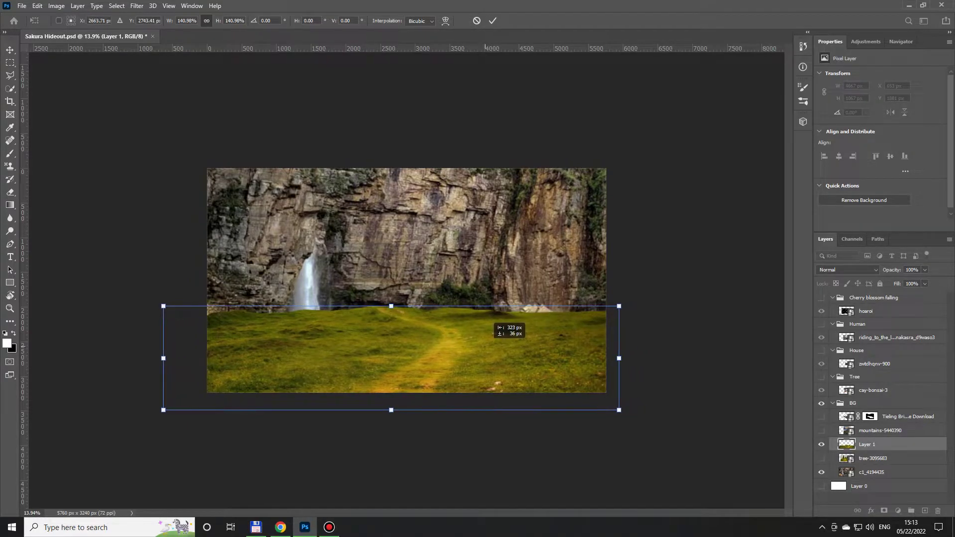
drag(390, 437, 389, 407)
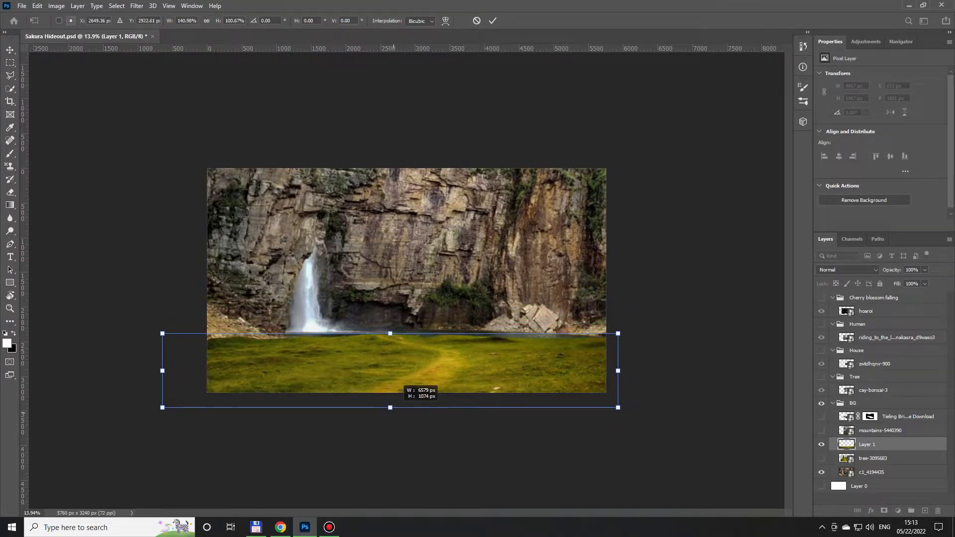
drag(397, 373, 398, 371)
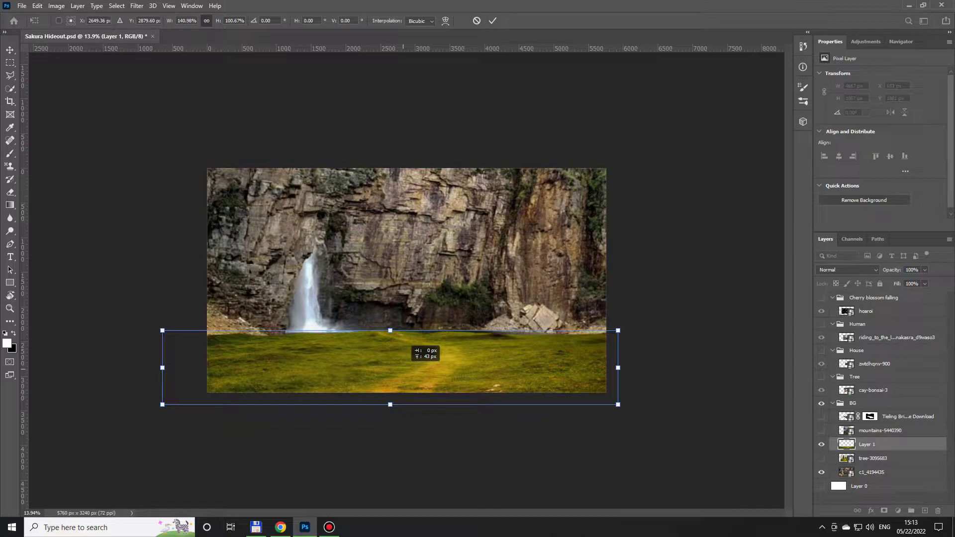
drag(624, 323, 623, 326)
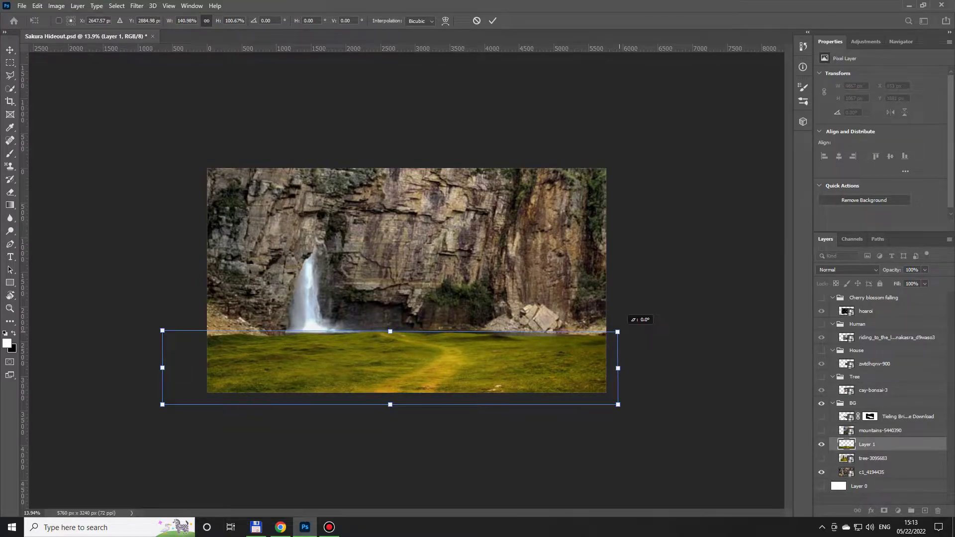
key(Return)
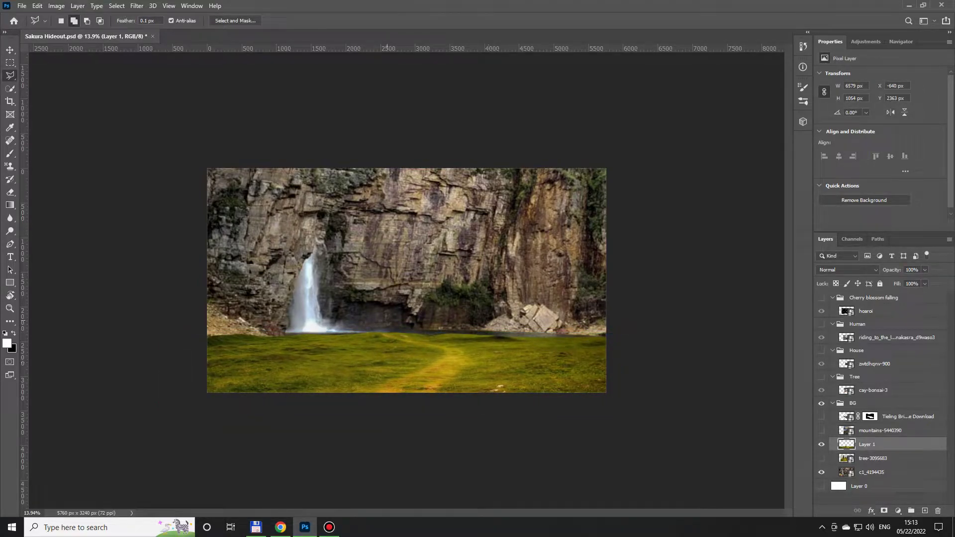
Copy the dirt path to its own layer and fill the path area on the meadow with grass
key(ctrl+j)
key(alt+bracketleft)
key(alt+bracketright)
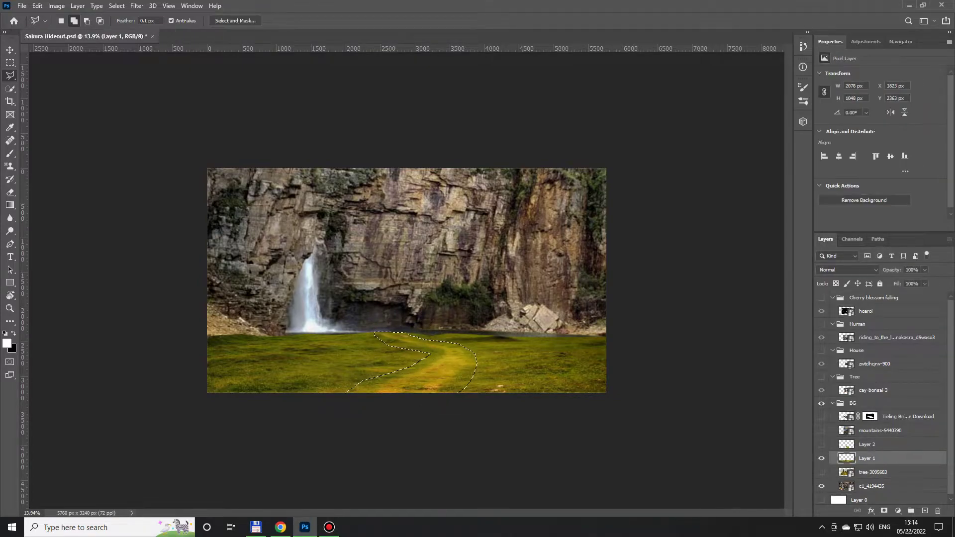
key(Delete)
key(ctrl+d)
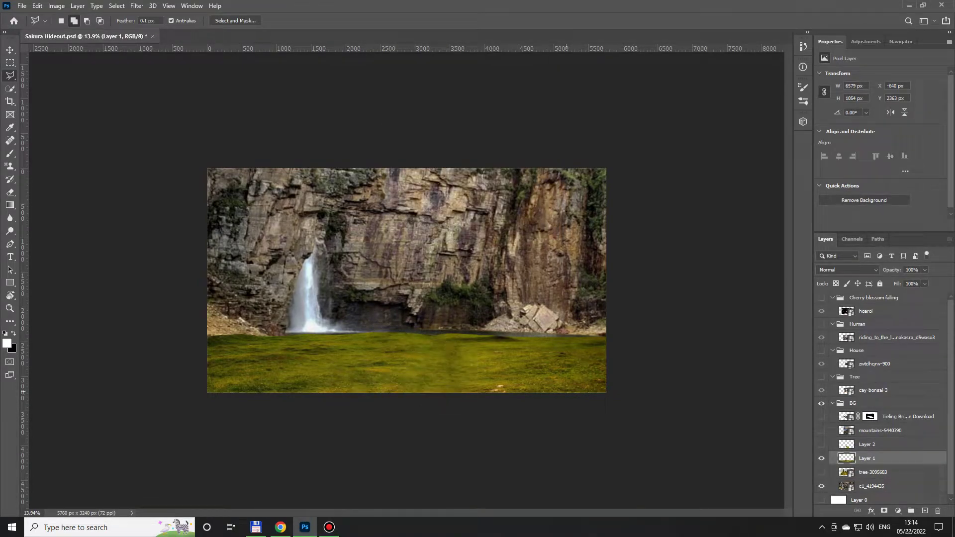
Raise the meadow's top edge and tilt it slightly with Free Transform
key(ctrl+t)
drag(391, 331, 390, 319)
drag(641, 318, 651, 294)
key(Return)
Add a mask to the meadow and paint black over its hard left edge and near the waterfall
click(884, 511)
key(b)
scroll(214, 316, up, 8)
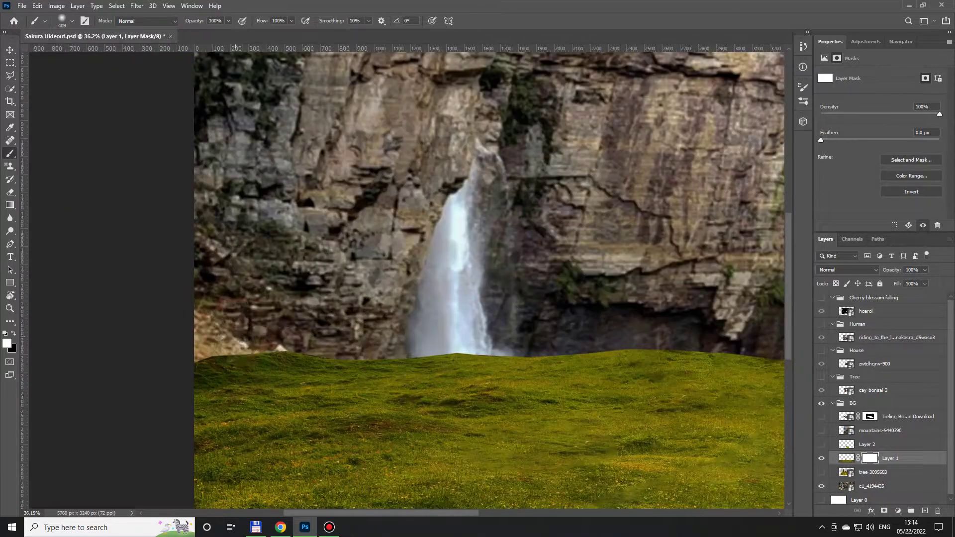
key(x)
drag(189, 367, 398, 356)
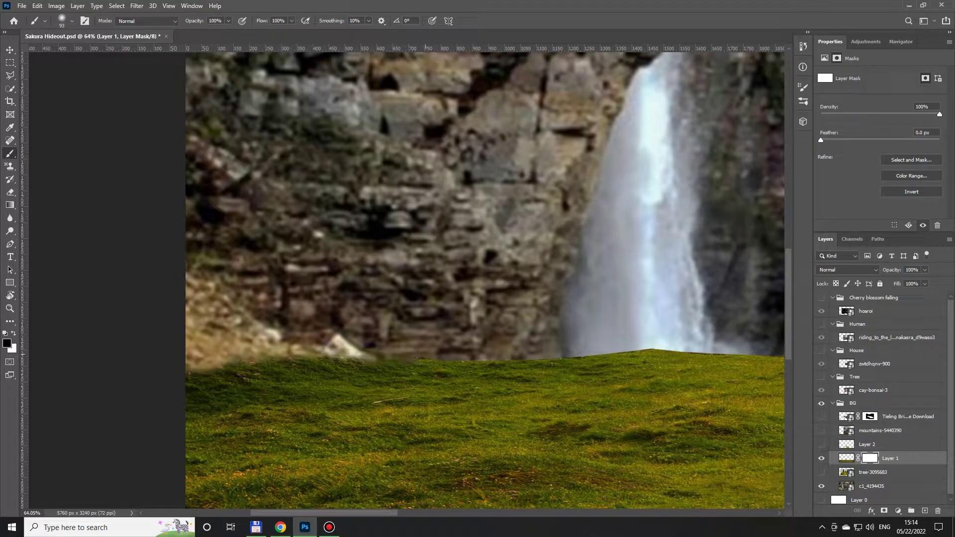
drag(522, 360, 691, 353)
scroll(597, 358, right, 5)
drag(470, 378, 637, 368)
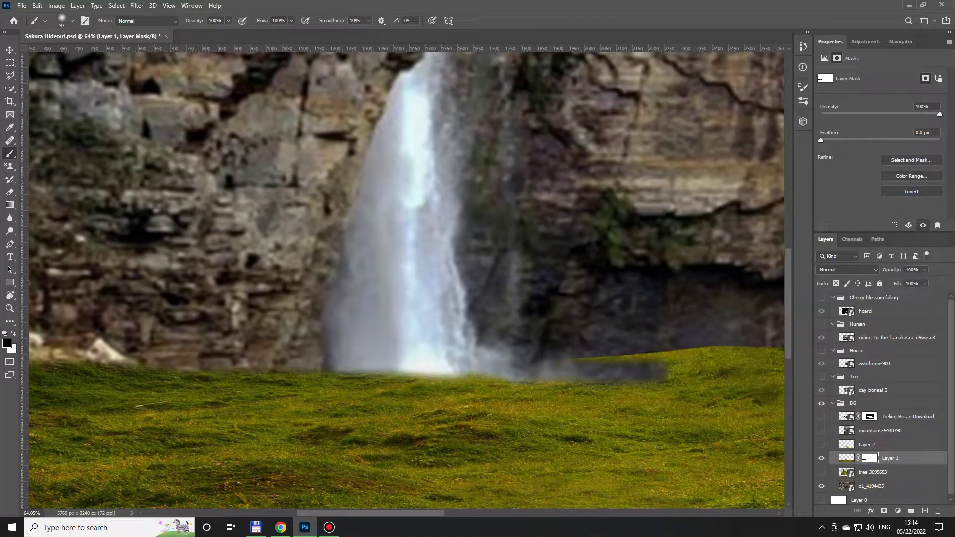
scroll(497, 368, down, 2)
drag(388, 371, 561, 371)
Keep painting the mask to blend the grass along the cliff and waterfall base
scroll(478, 368, down, 2)
scroll(477, 368, right, 5)
mouse_move(323, 368)
mouse_down()
mouse_move(601, 373)
mouse_move(417, 378)
mouse_up()
scroll(478, 368, right, 5)
scroll(641, 377, up, 3)
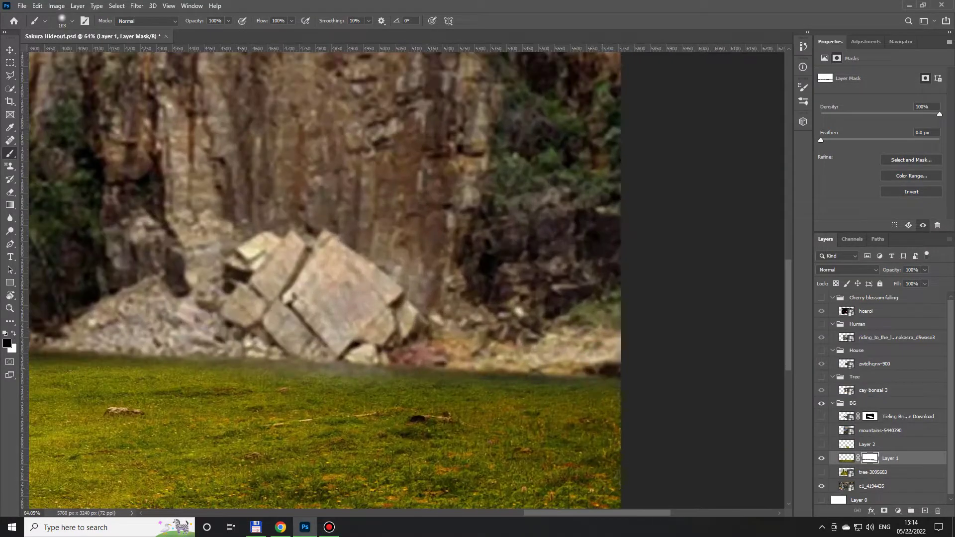
scroll(307, 378, left, 5)
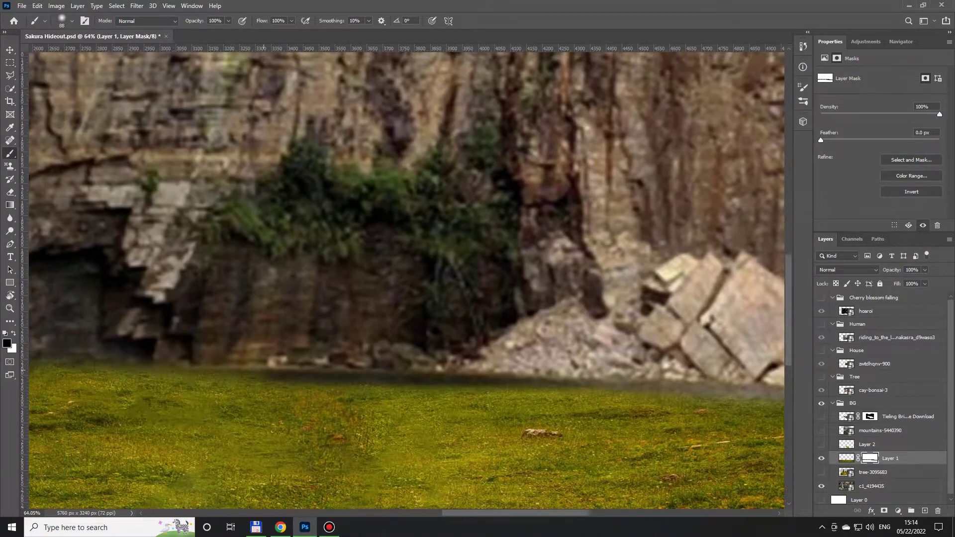
scroll(307, 377, left, 5)
scroll(288, 378, left, 5)
scroll(288, 378, left, 5)
drag(199, 383, 666, 408)
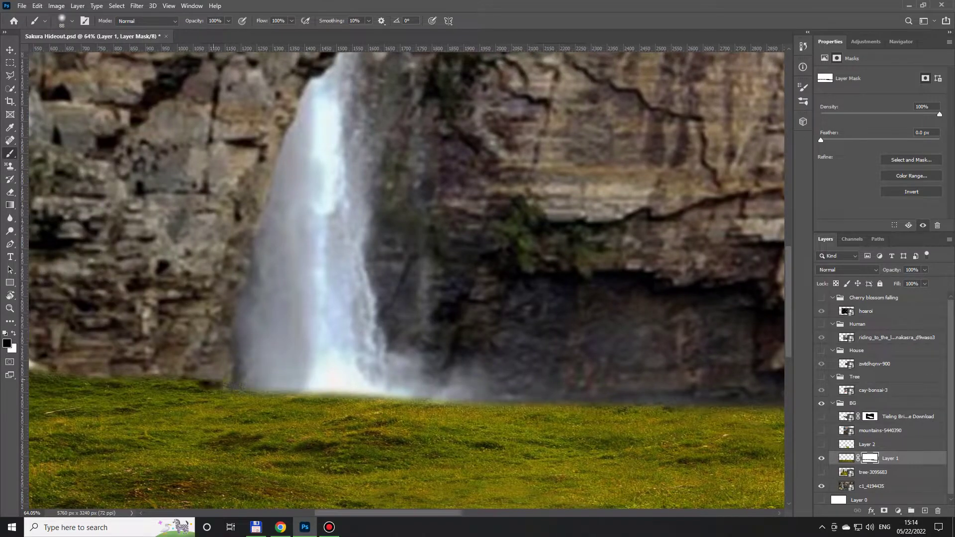
scroll(398, 378, down, 2)
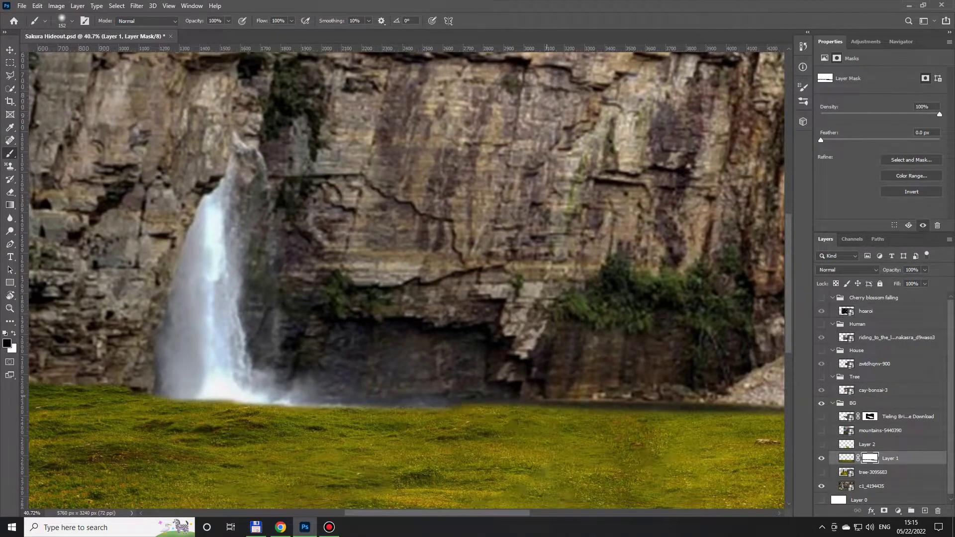
scroll(348, 378, right, 10)
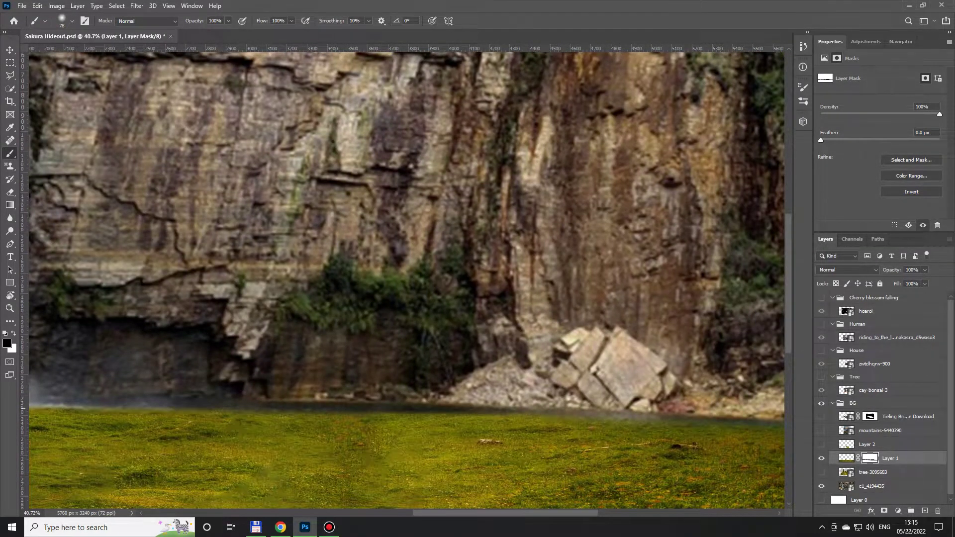
scroll(406, 279, right, 3)
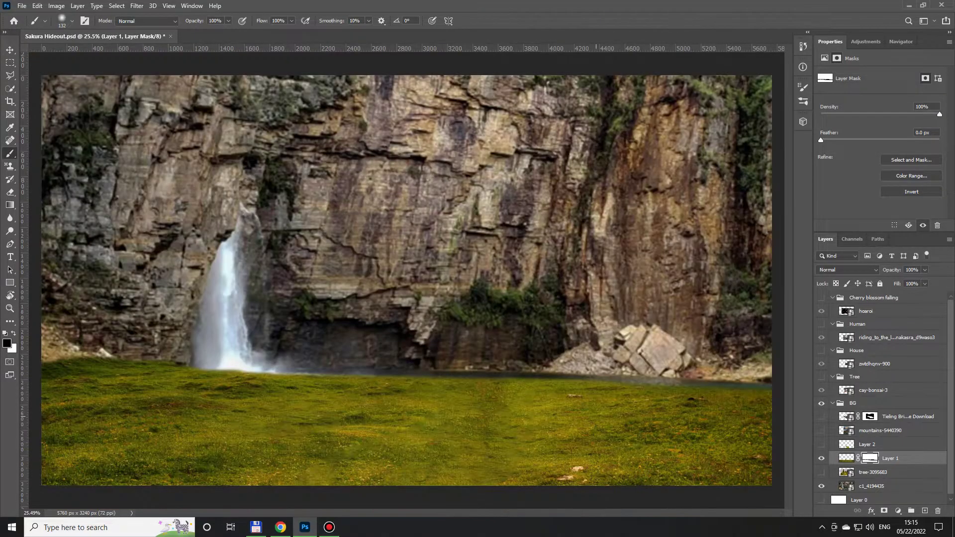
scroll(406, 278, down, 5)
key(ctrl+t)
Flip the dirt path horizontally, move it right, and skew it into perspective across the meadow
right_click(436, 394)
click(458, 279)
drag(494, 405, 522, 413)
key(Escape)
key(ctrl+t)
drag(428, 380, 451, 377)
right_click(451, 377)
click(479, 361)
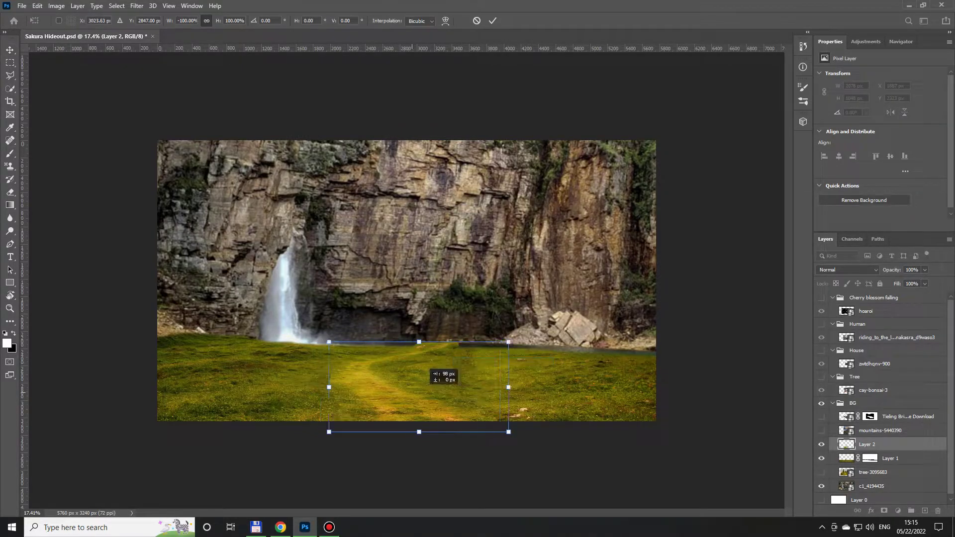
drag(418, 402, 552, 373)
drag(559, 337, 330, 356)
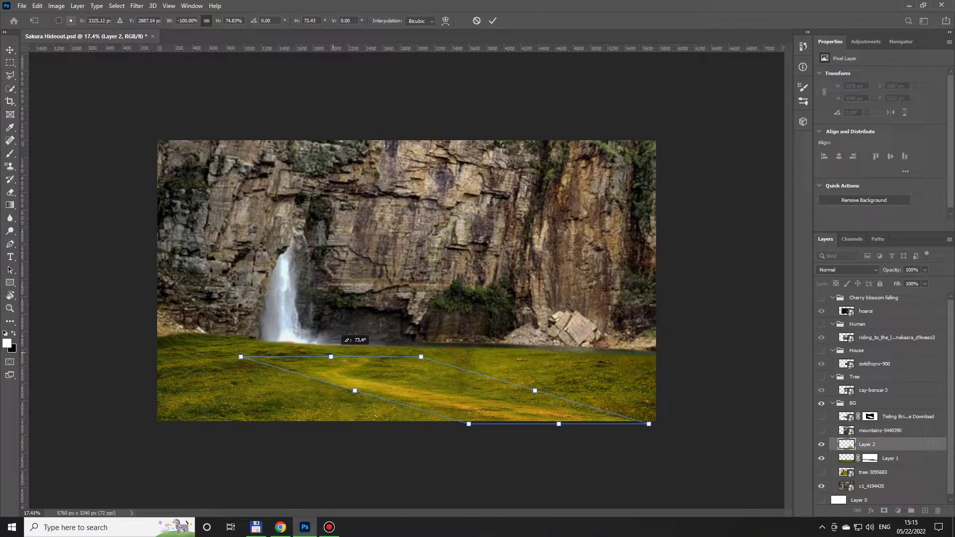
key(Return)
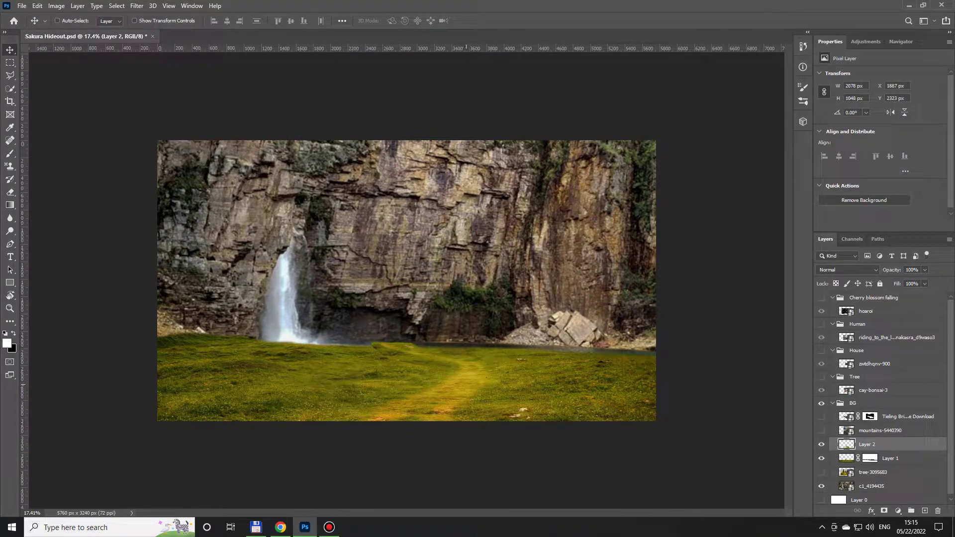
Skew and stretch the grass layer upward so it fills the foreground at a new angle
key(ctrl+t)
drag(410, 431, 608, 430)
drag(409, 341, 350, 354)
drag(608, 430, 642, 428)
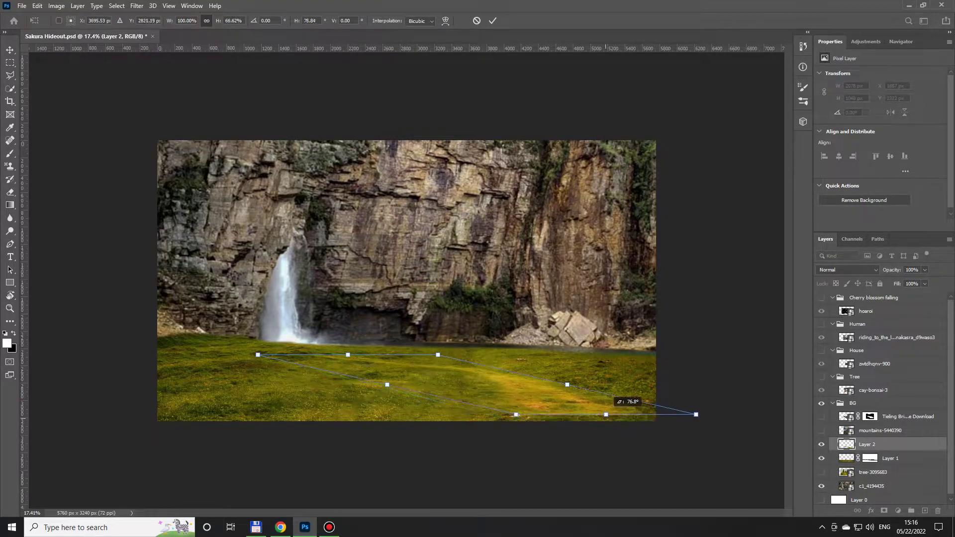
drag(348, 355, 349, 361)
key(Return)
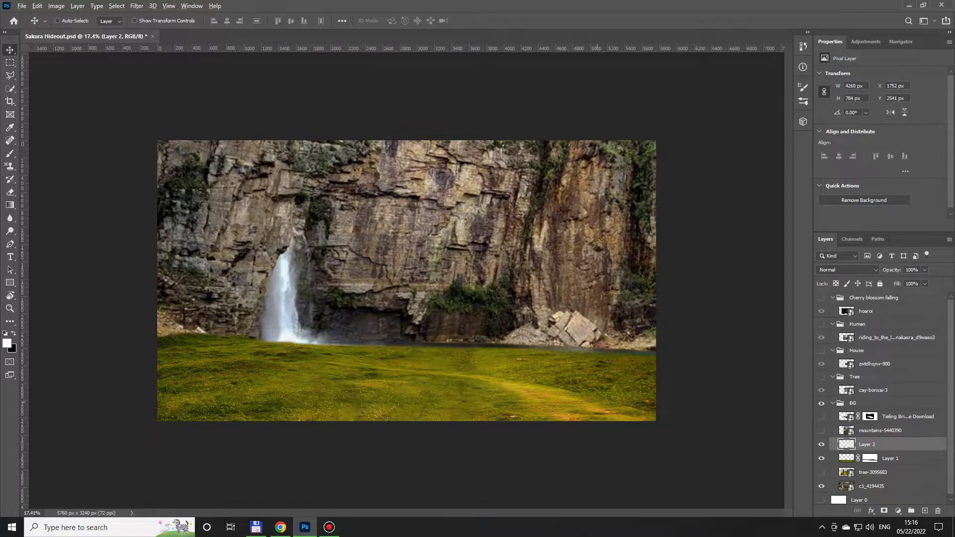
scroll(407, 281, up, 1)
key(ctrl+t)
drag(502, 367, 501, 317)
mouse_move(299, 317)
mouse_down()
mouse_move(319, 363)
mouse_move(297, 362)
mouse_up()
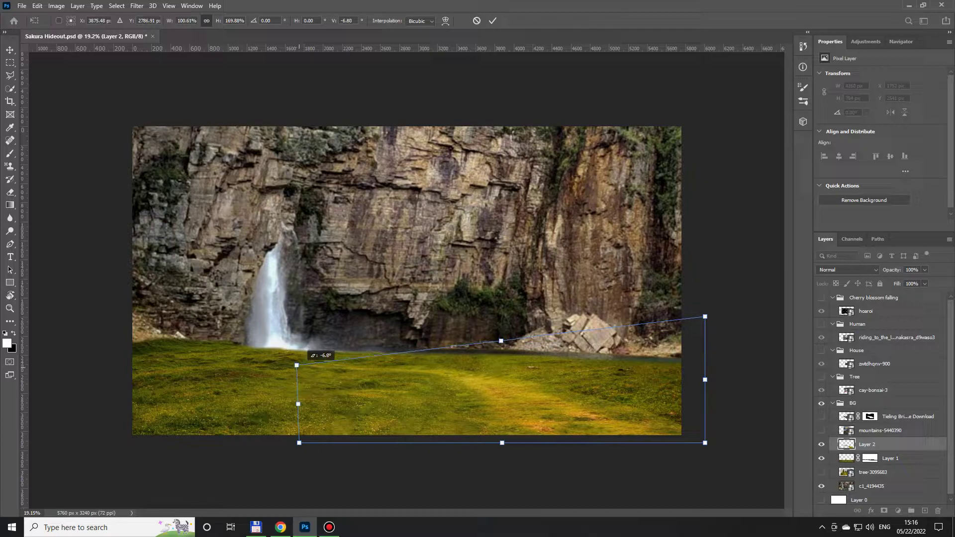
key(Return)
Mask the grass layer and paint black to fade out its lower edge
scroll(298, 362, down, 1)
key(b)
click(884, 511)
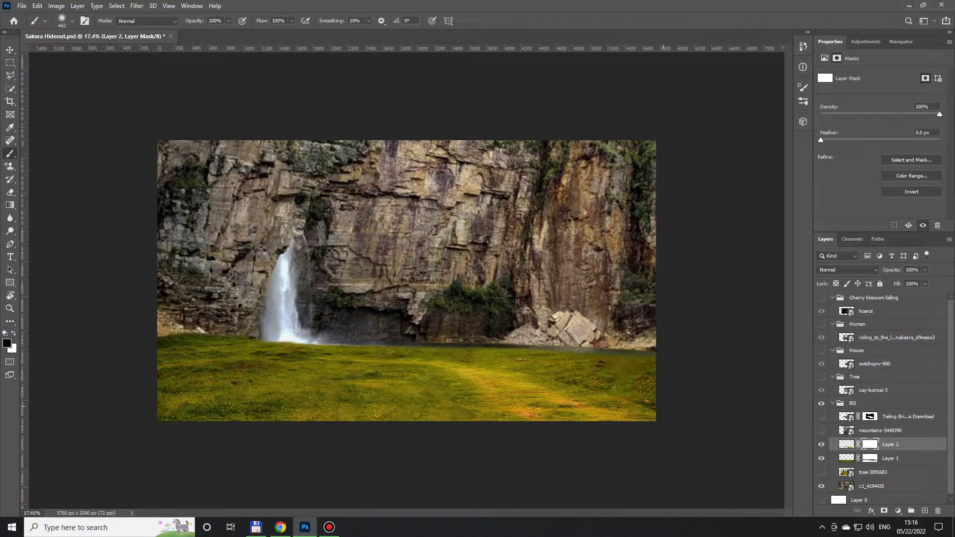
drag(503, 423, 631, 424)
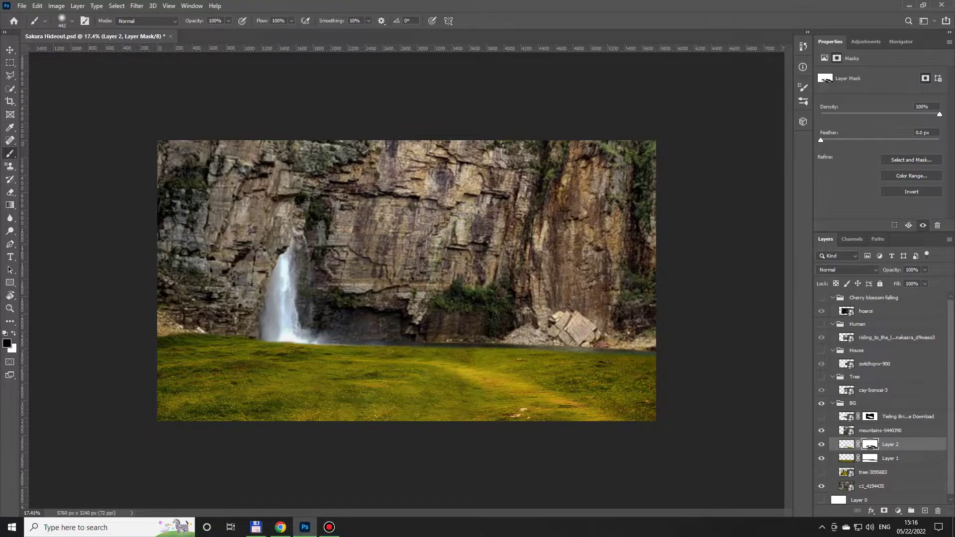
click(880, 430)
key(ctrl+t)
Enlarge and reposition the mountains-5440390 photo so its river fills the bottom of the canvas
drag(467, 156, 526, 71)
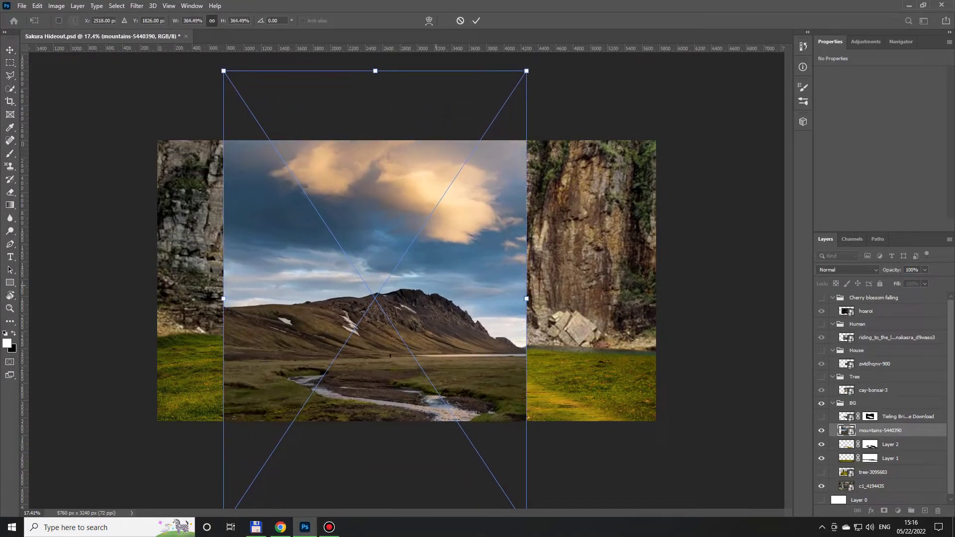
drag(374, 298, 306, 239)
drag(456, 238, 707, 239)
scroll(425, 266, down, 2)
mouse_move(633, 452)
mouse_down()
mouse_move(715, 478)
mouse_move(542, 334)
mouse_move(558, 317)
mouse_up()
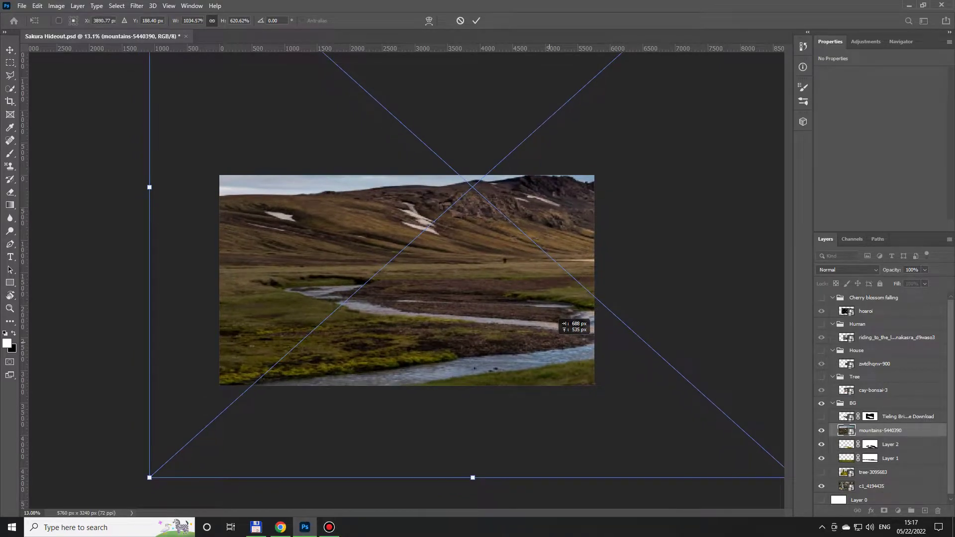
key(Return)
Add an inverted mask to the mountains photo and paint the river back in with white
click(884, 510)
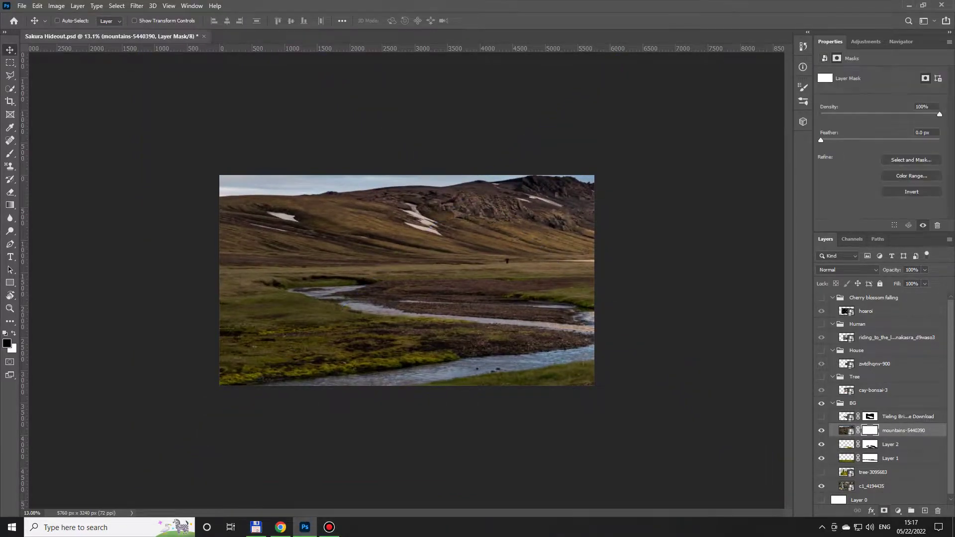
key(ctrl+i)
key(b)
key(x)
drag(229, 378, 572, 361)
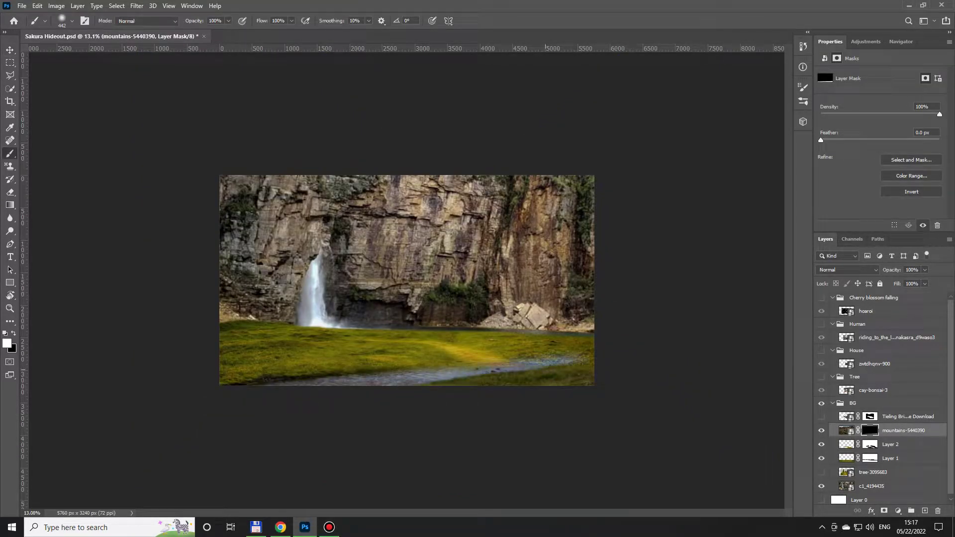
scroll(407, 281, up, 3)
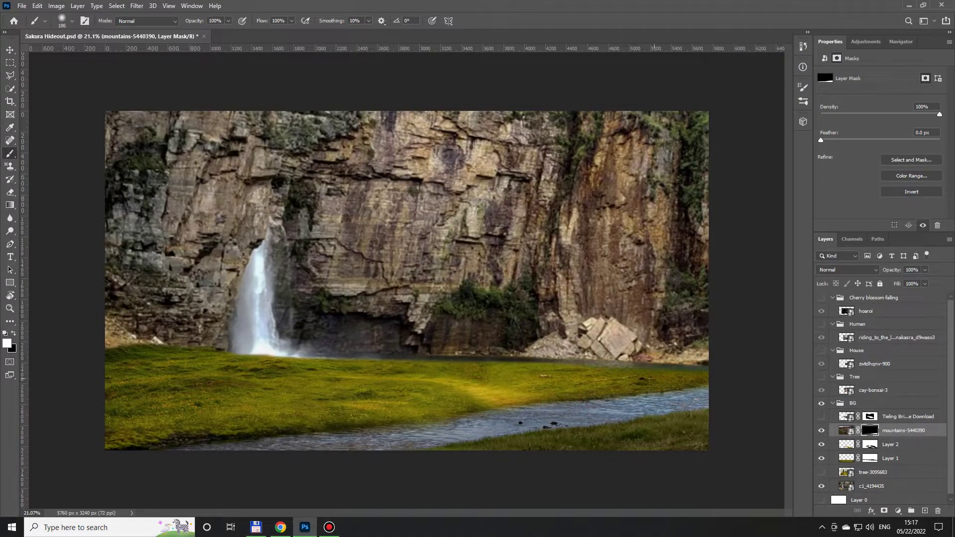
drag(492, 415, 289, 425)
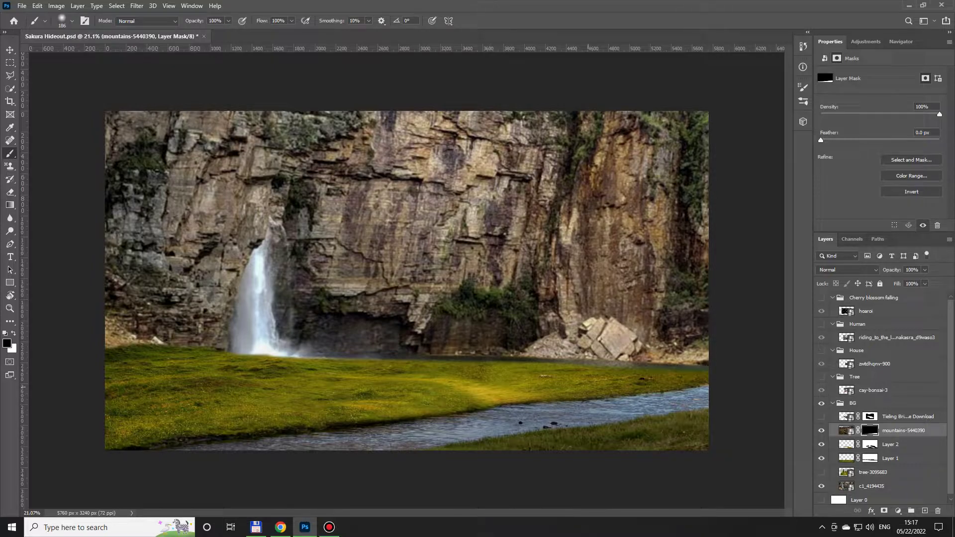
scroll(407, 281, down, 2)
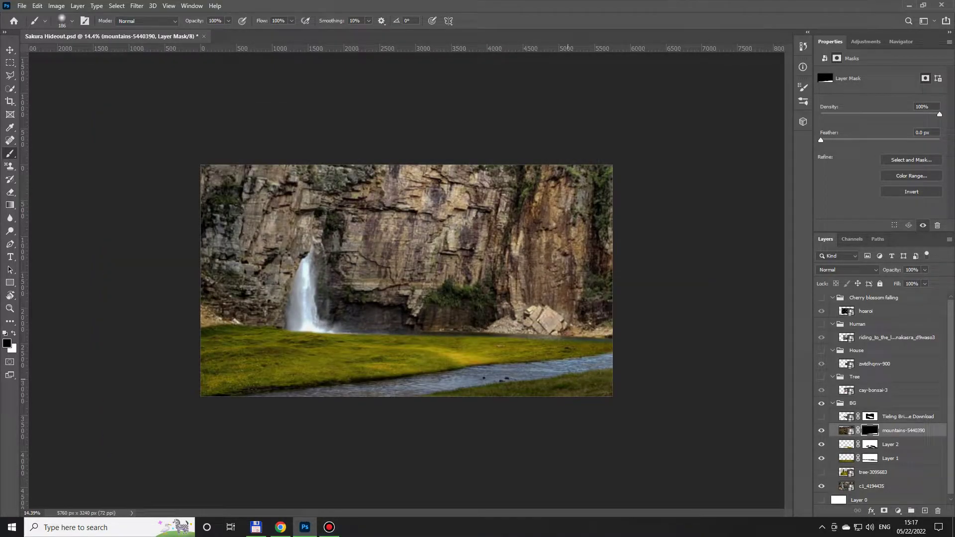
scroll(407, 281, up, 1)
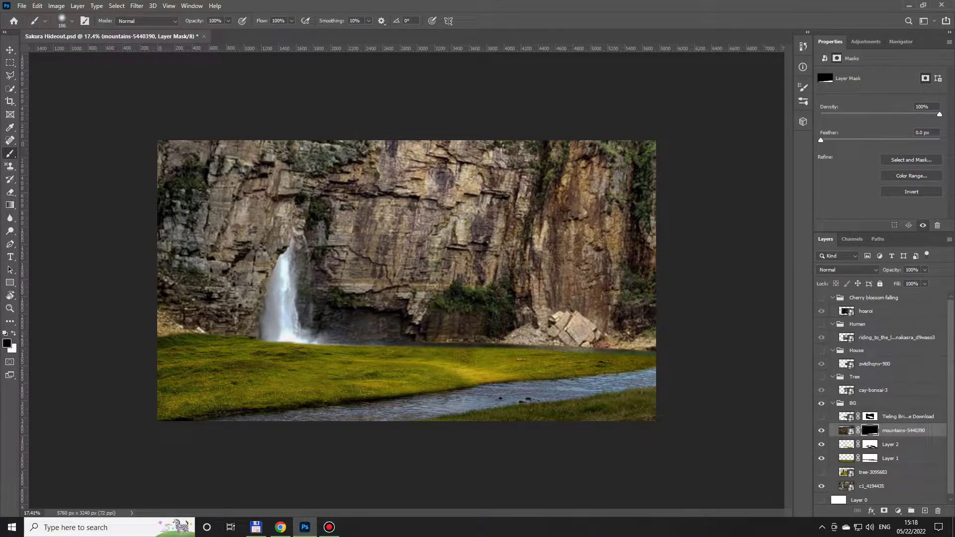
click(871, 486)
click(898, 510)
Add a Curves adjustment above the cliff, pull the RGB curve down, and reduce red highlights
click(892, 382)
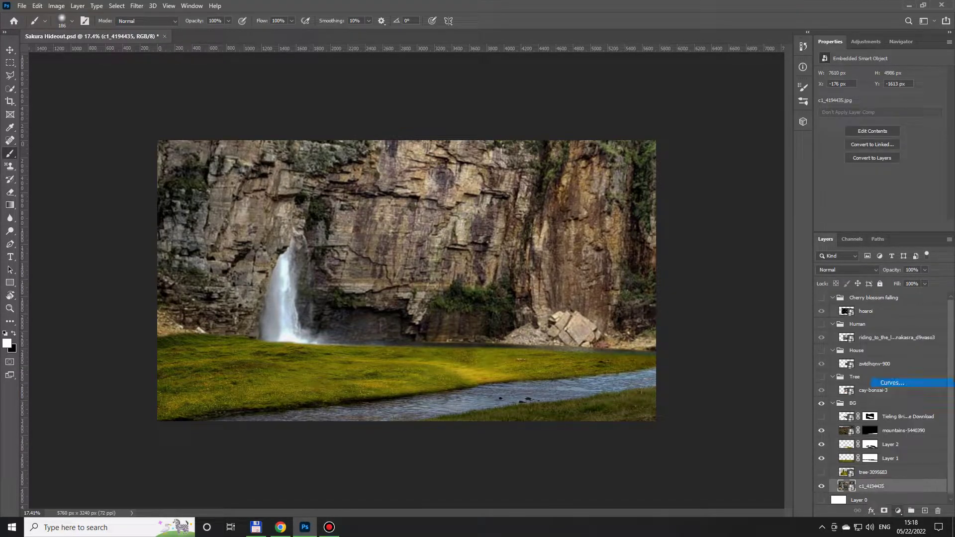
drag(937, 100, 937, 127)
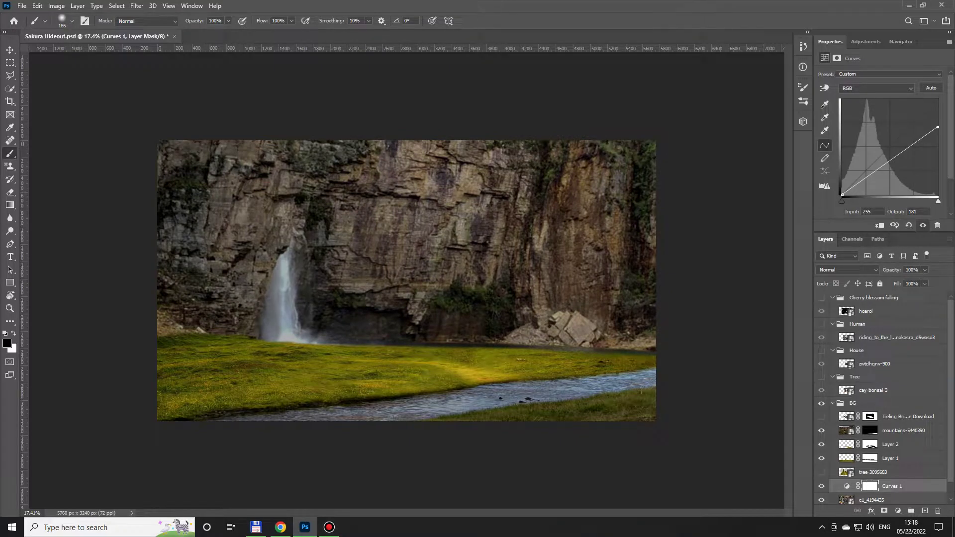
drag(895, 156, 895, 177)
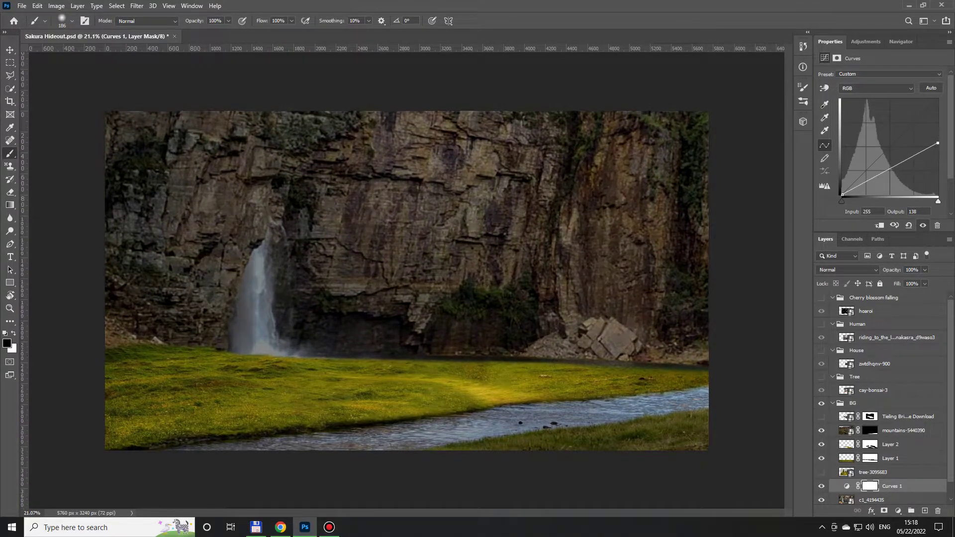
click(875, 88)
click(851, 102)
drag(937, 99, 937, 114)
Lower the Green channel curve and switch the curve to the Blue channel
click(875, 88)
click(850, 95)
drag(899, 145, 899, 154)
click(876, 88)
click(850, 99)
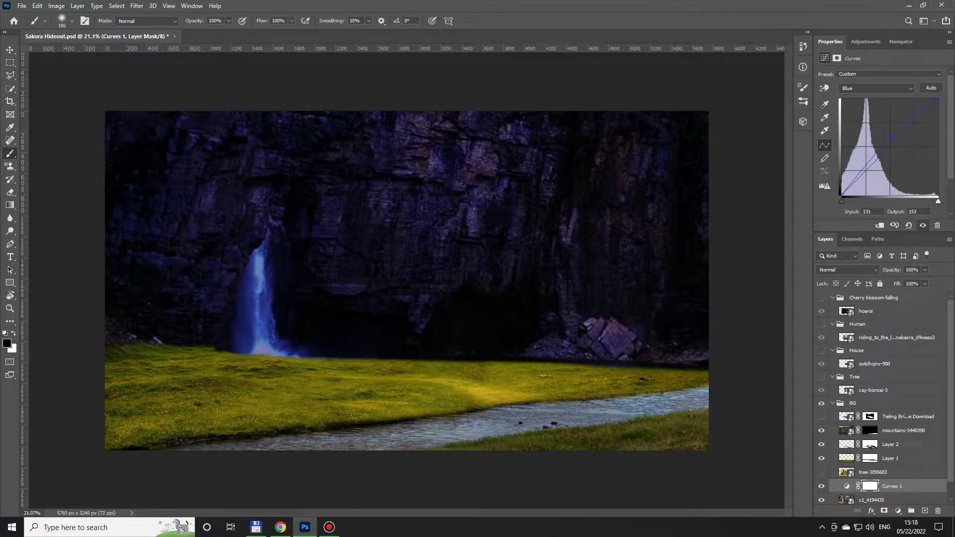
click(821, 416)
key(ctrl+alt+e)
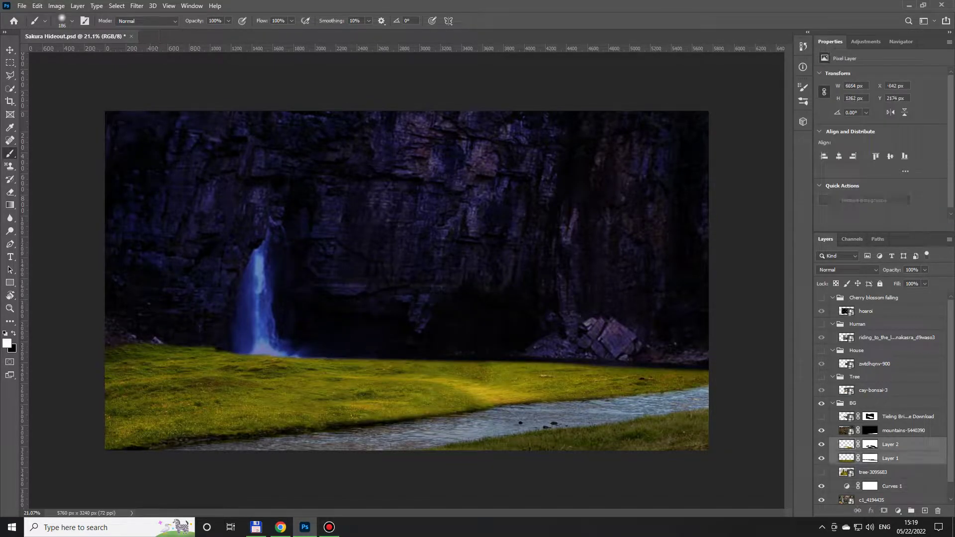
Add a Curves adjustment clipped to the merged grass, darkening it with Red and Blue channel tweaks
click(897, 511)
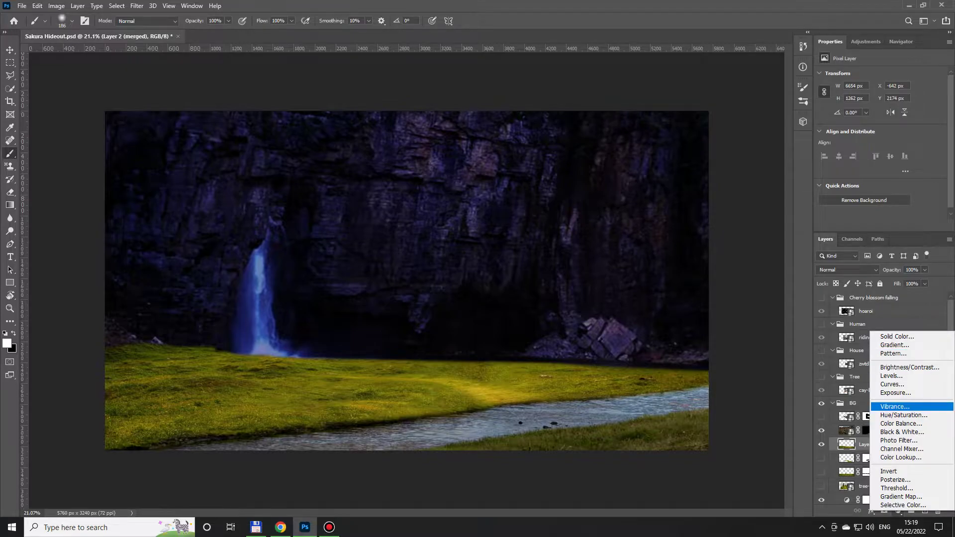
click(890, 407)
mouse_move(937, 99)
mouse_down()
mouse_move(938, 143)
mouse_move(906, 165)
mouse_up()
key(ctrl+alt+g)
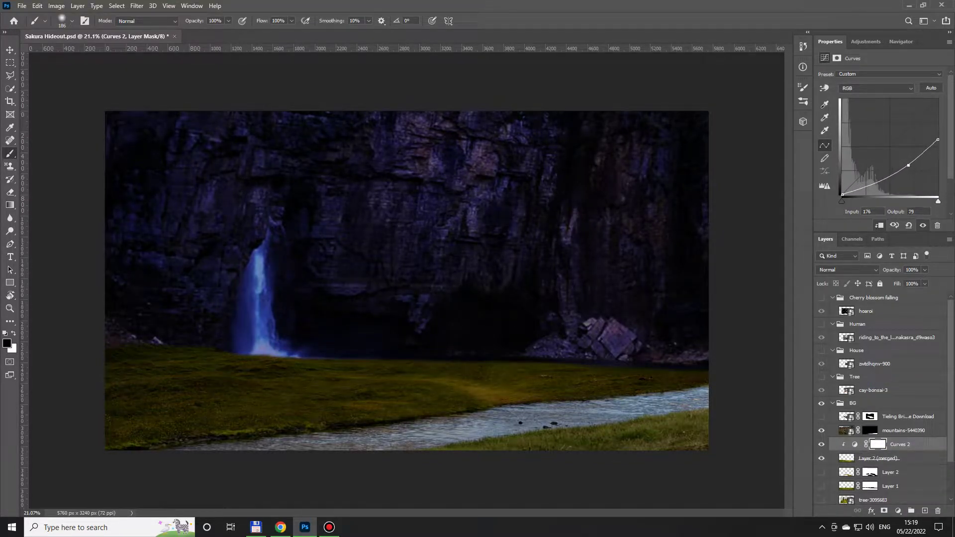
click(885, 88)
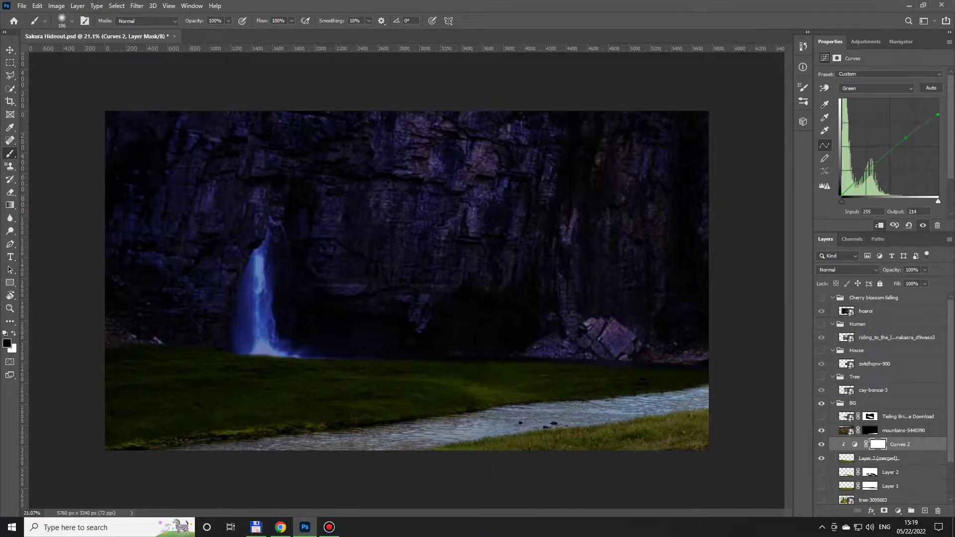
click(910, 88)
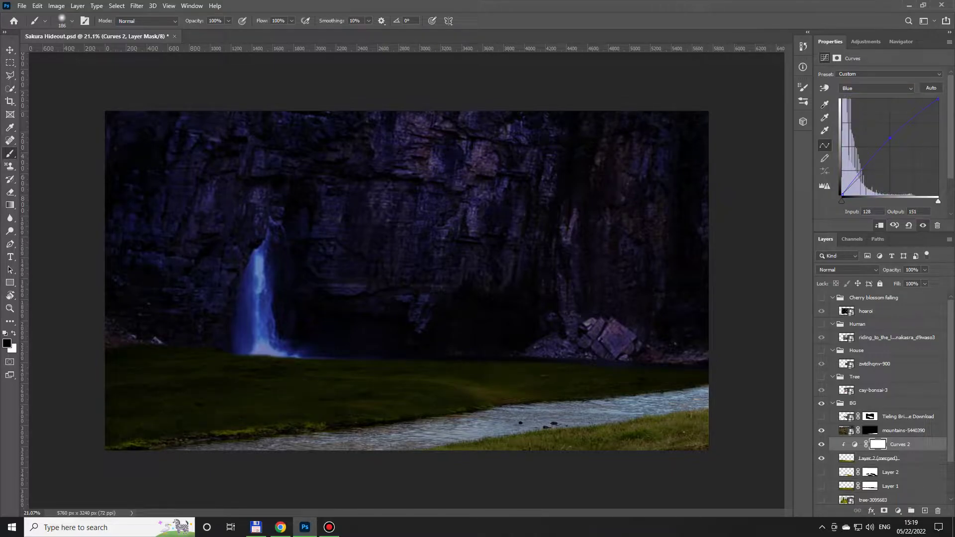
Add a Curves adjustment clipped to the mountains stream layer, darkening its RGB, Red, Green and Blue curves
click(903, 430)
click(898, 510)
click(890, 390)
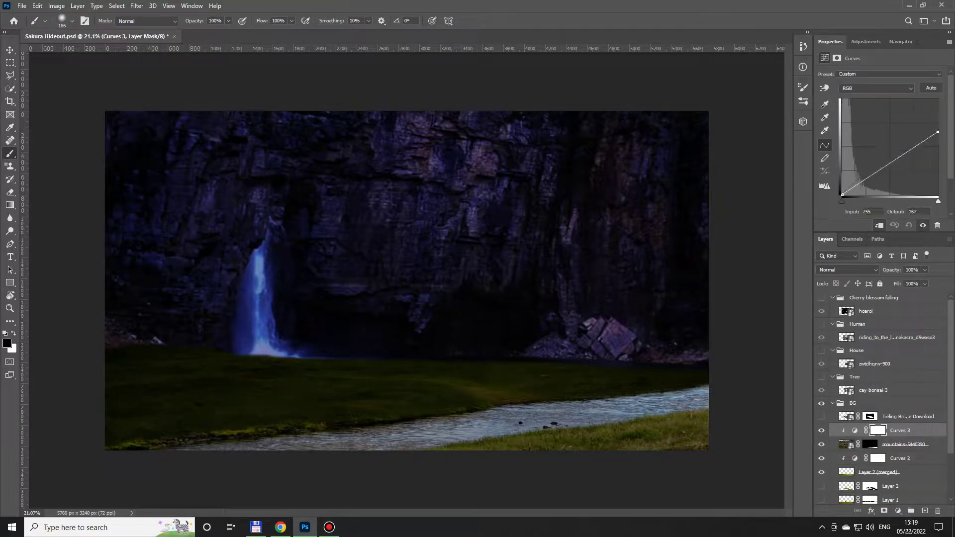
drag(899, 157, 900, 173)
click(875, 88)
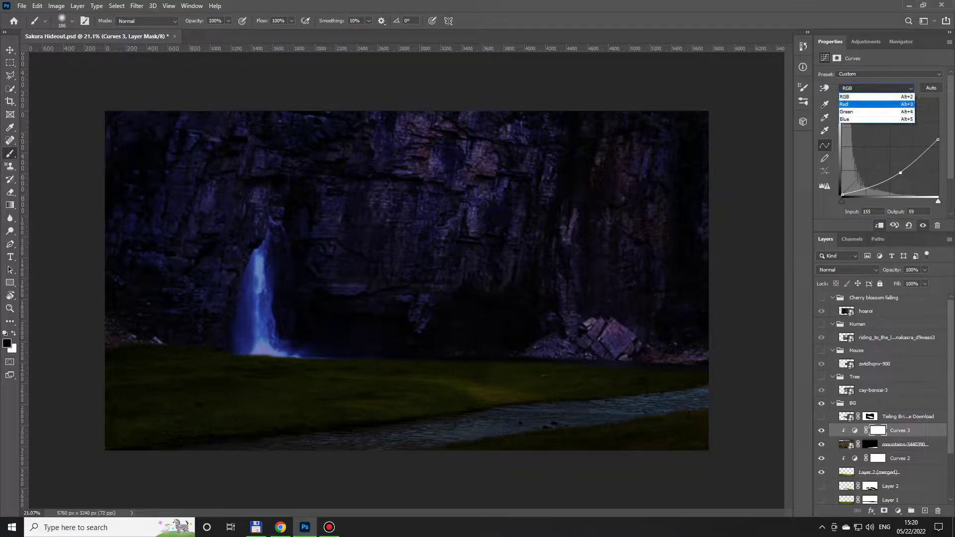
click(855, 104)
key(alt+4)
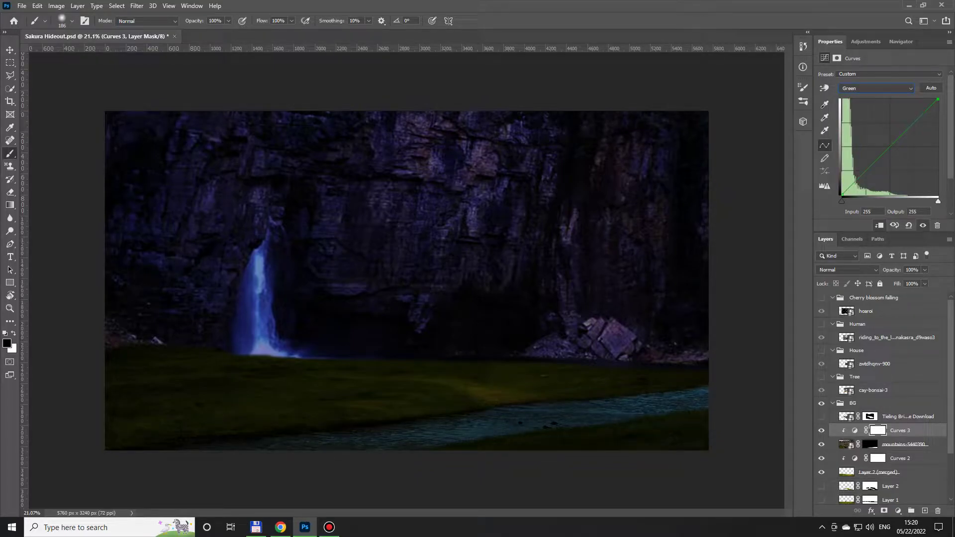
key(alt+5)
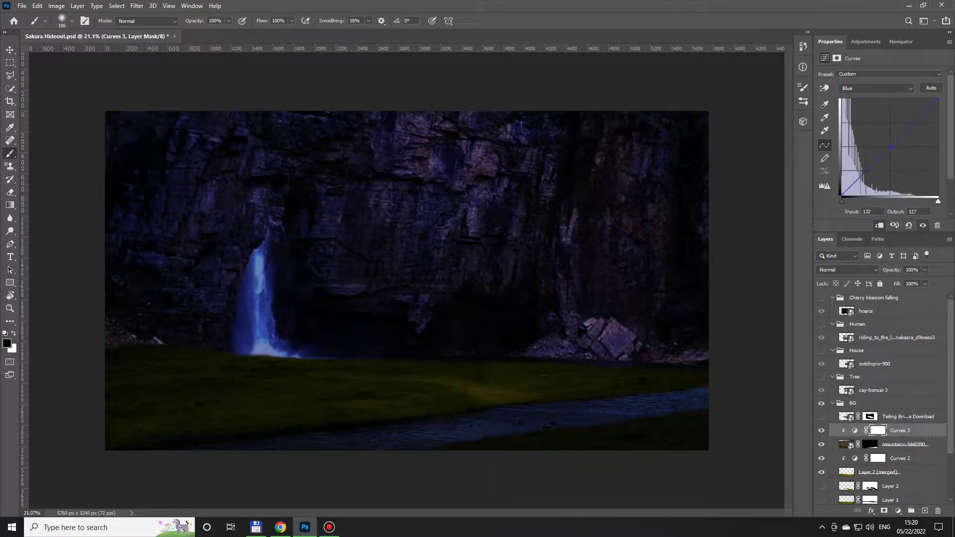
Show the bridge layer, select it and start a free transform on it
click(821, 416)
click(895, 416)
key(ctrl+t)
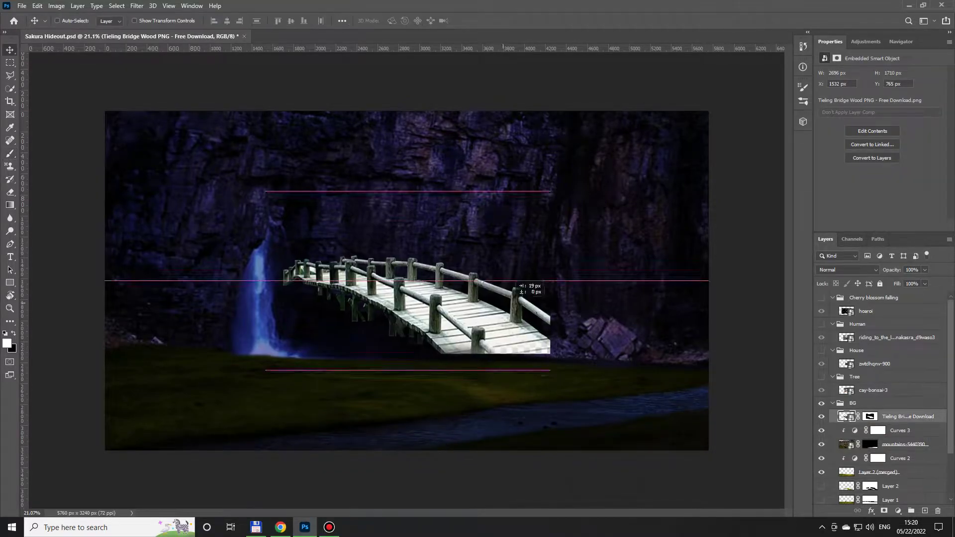
Move the wooden bridge to the lower right and scale it down to span the river
drag(545, 307, 708, 407)
drag(709, 293, 653, 328)
mouse_move(609, 331)
mouse_down()
mouse_move(609, 349)
mouse_move(726, 321)
mouse_up()
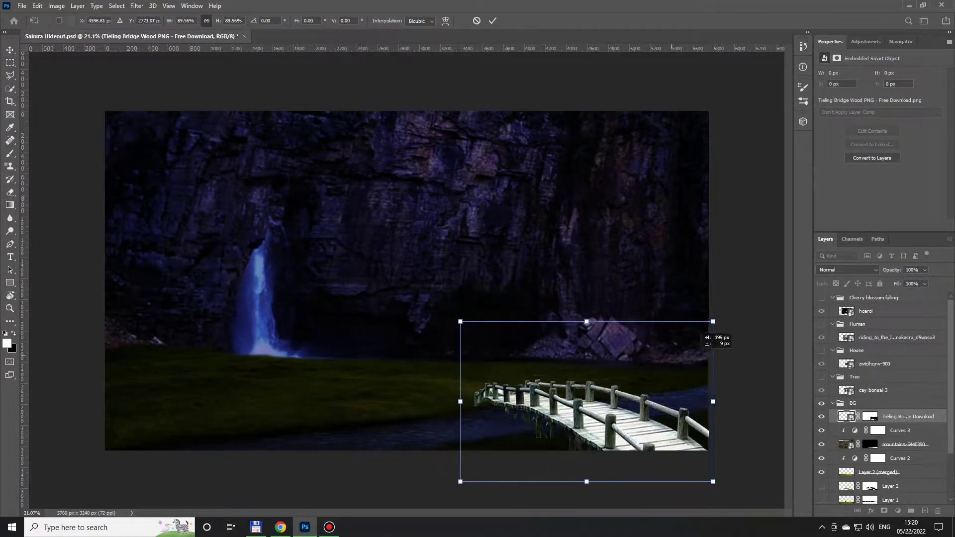
drag(726, 322, 708, 330)
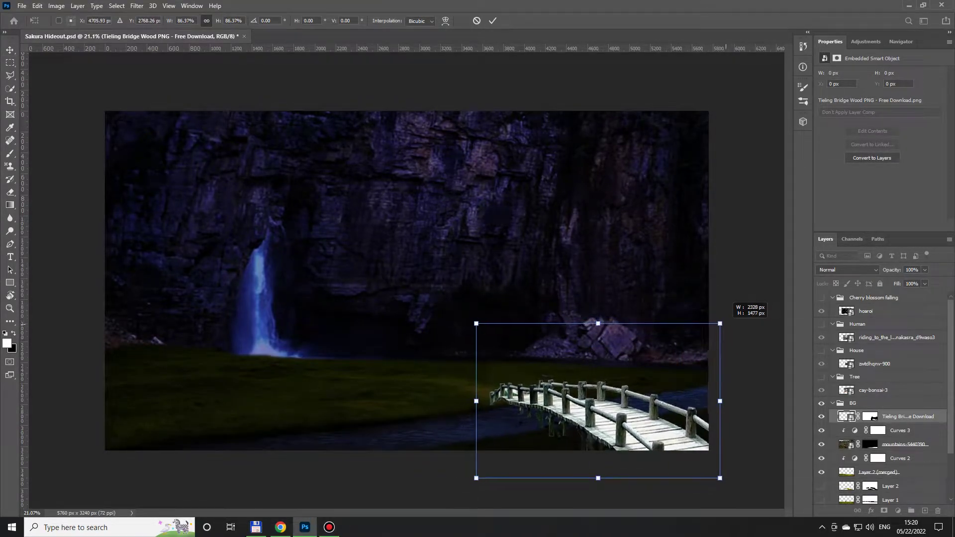
drag(486, 401, 478, 401)
key(Return)
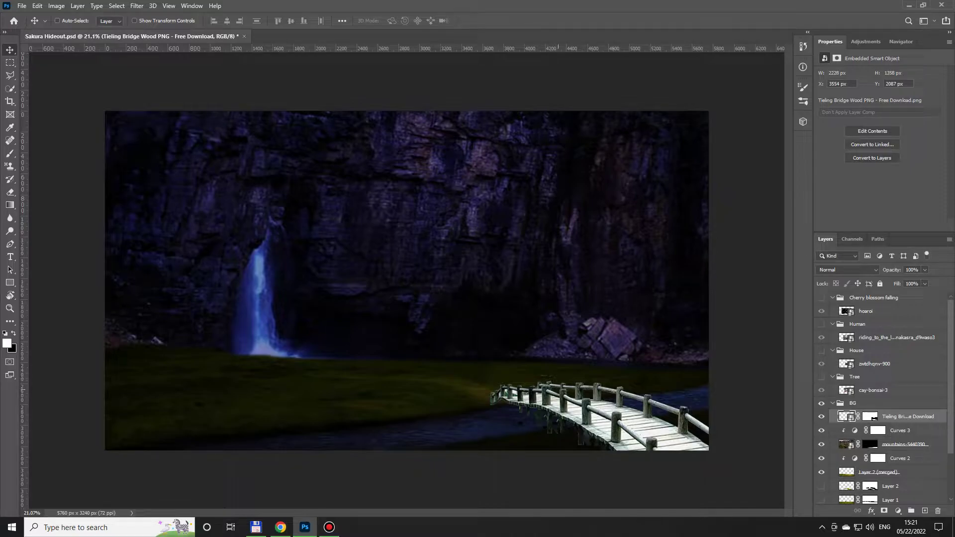
Stretch the bridge's left end slightly further, then select the cabin layer in the House folder
key(ctrl+t)
drag(478, 397, 469, 398)
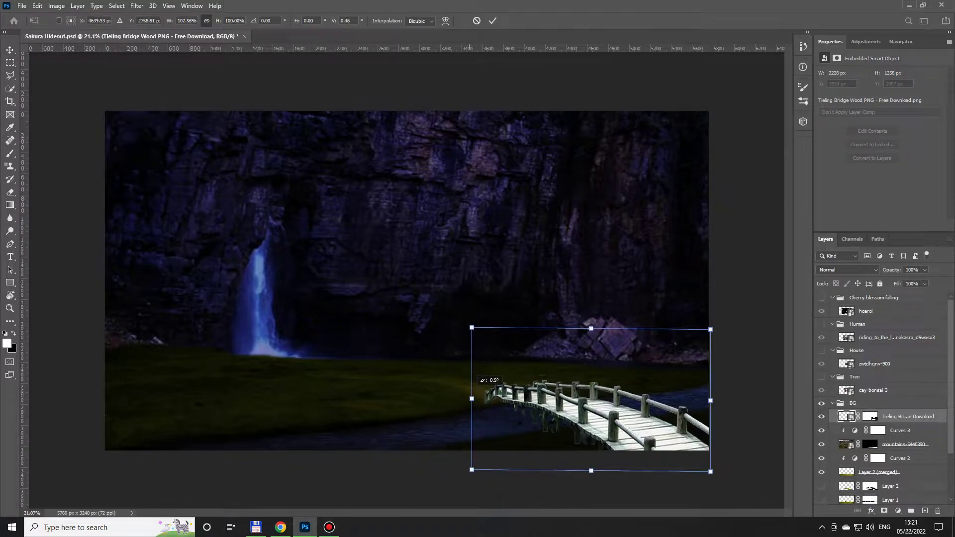
key(Return)
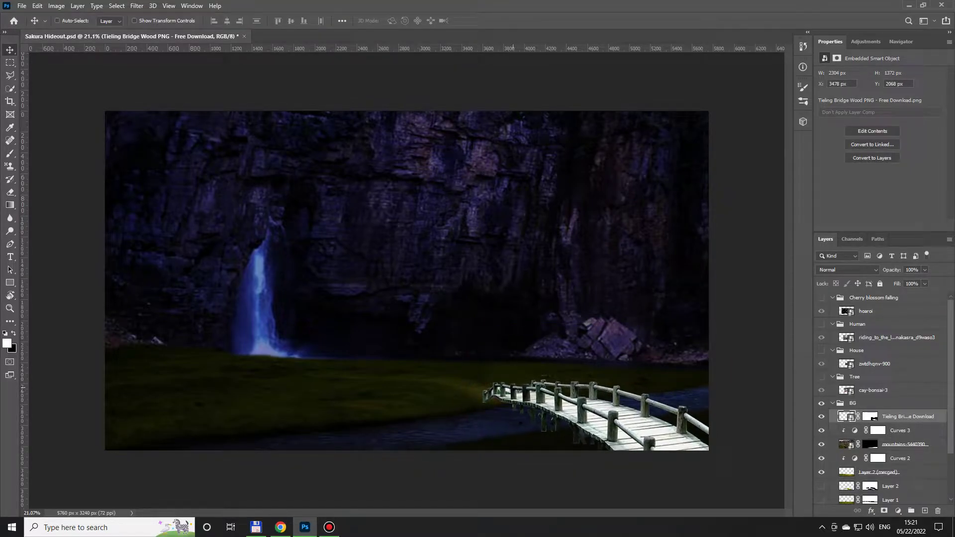
click(821, 350)
click(875, 364)
click(820, 350)
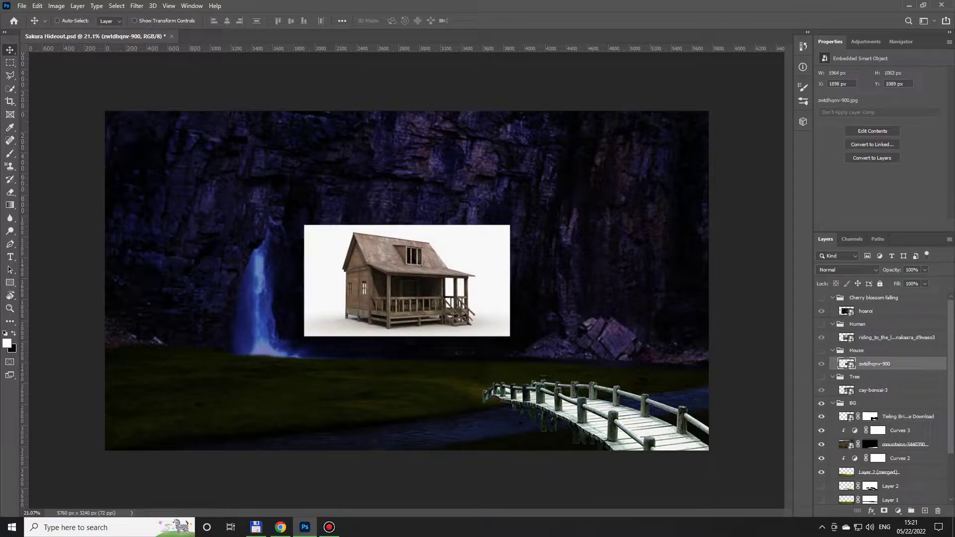
Show the Tree folder and scale cay-bonsai-3 to 2693 x 2038 px, left of centre above the grass
click(821, 376)
click(872, 390)
drag(408, 279, 303, 315)
key(ctrl+t)
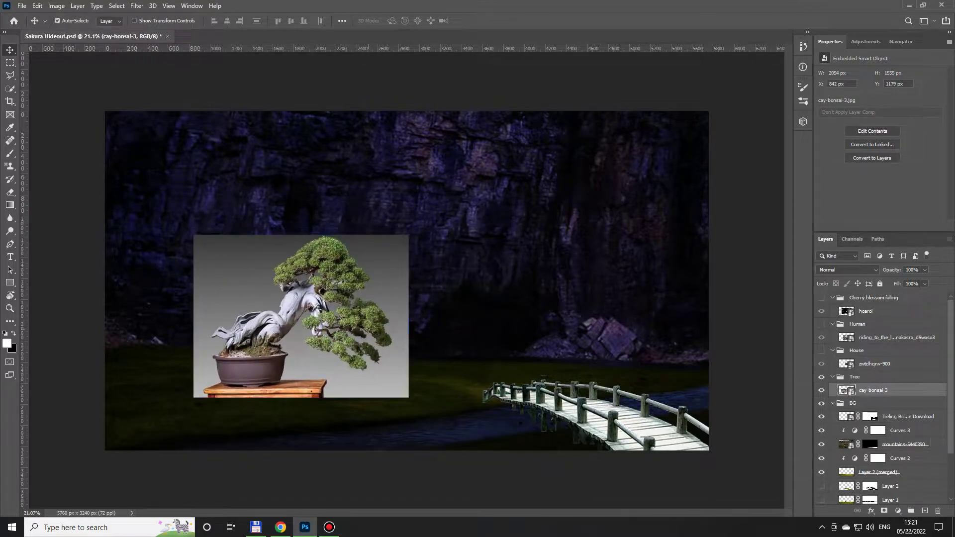
drag(407, 239, 468, 190)
drag(389, 300, 414, 290)
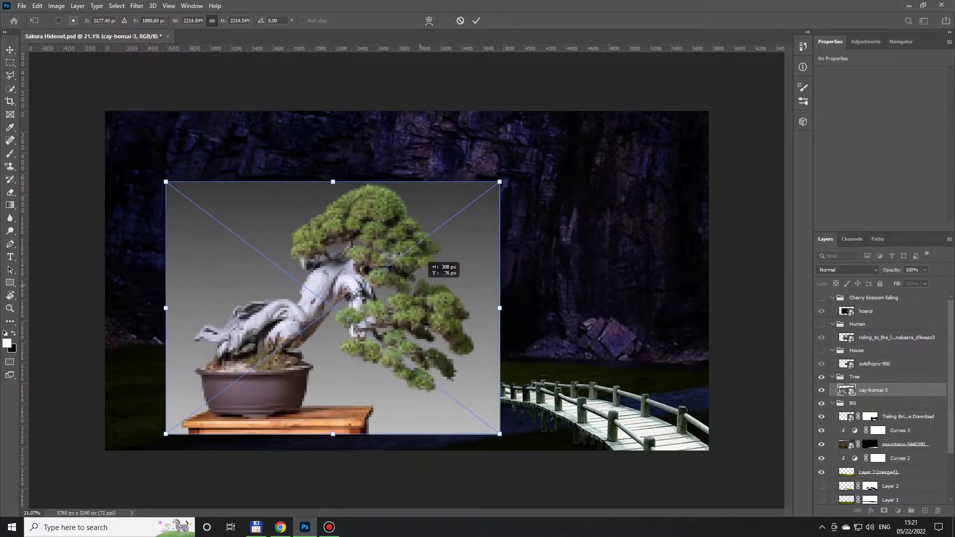
drag(418, 261, 410, 251)
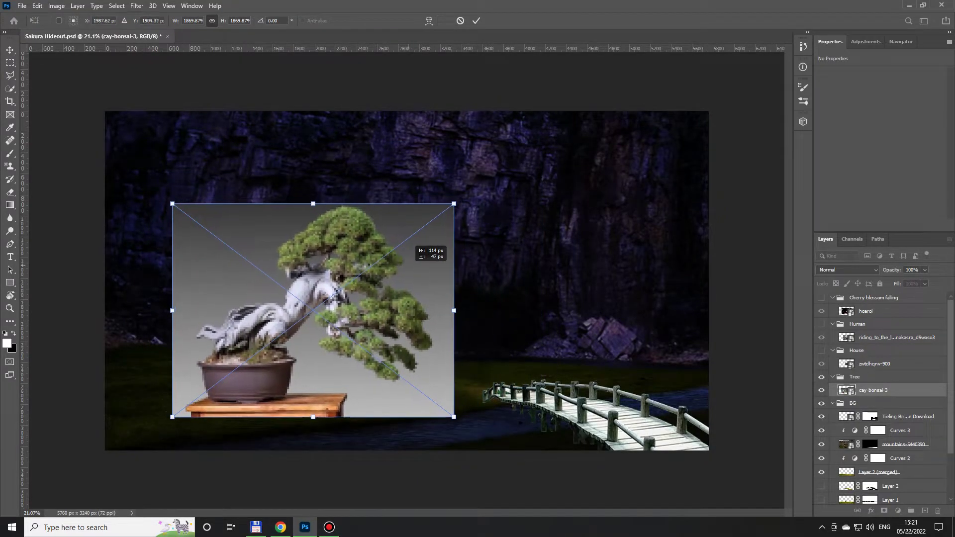
key(Return)
Select the bonsai tree from its grey backdrop with Select > Subject
click(117, 5)
click(125, 121)
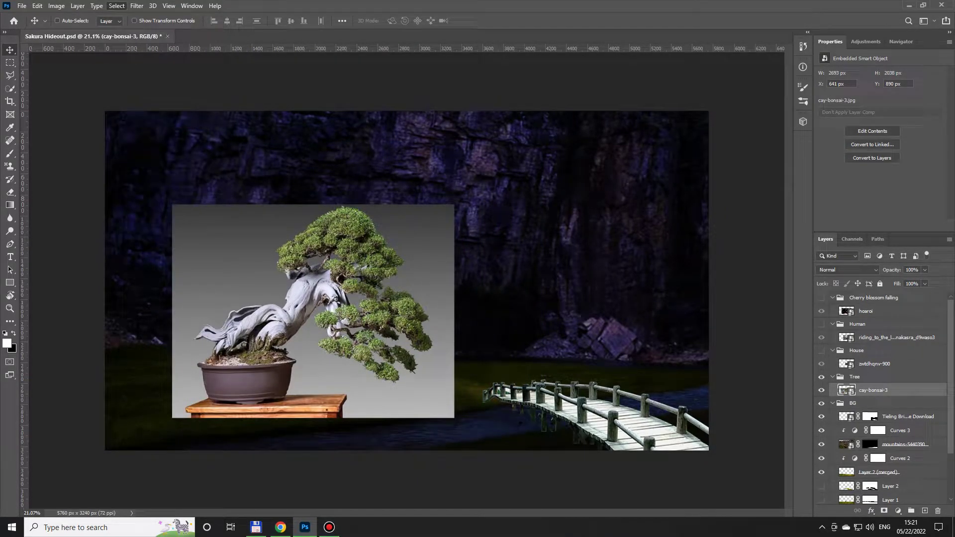
scroll(352, 305, up, 3)
Extend the bonsai selection over the trunk and lower foliage with Quick Selection
key(w)
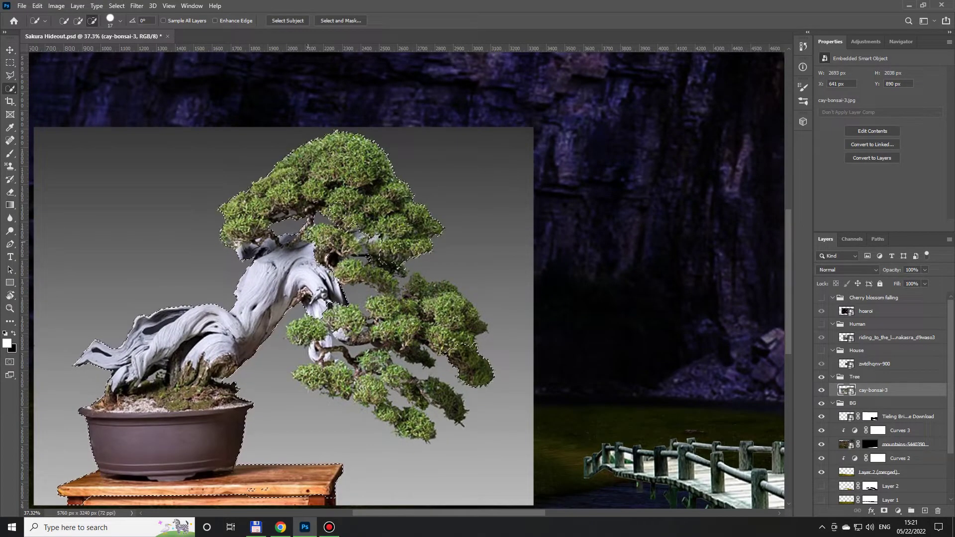
scroll(368, 257, up, 1)
drag(342, 199, 423, 278)
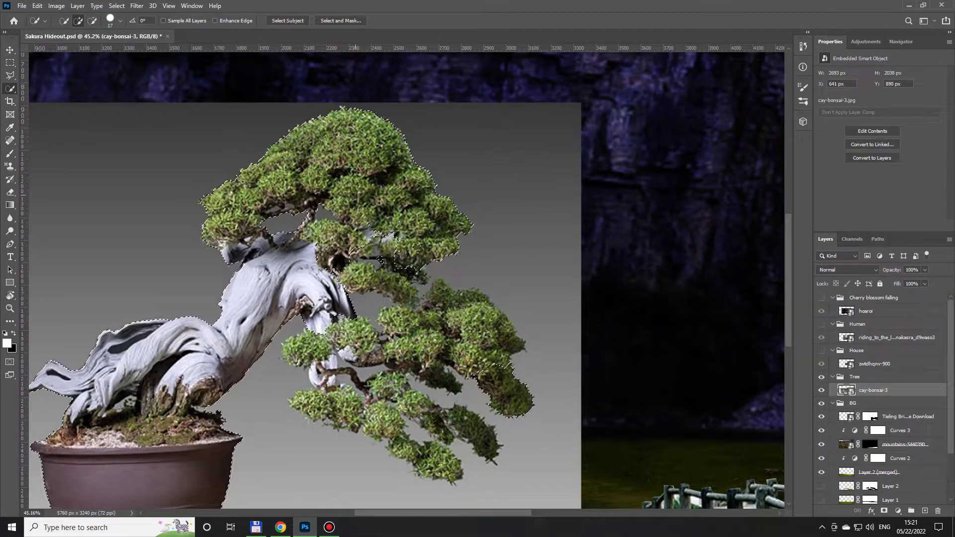
drag(420, 282, 462, 373)
drag(302, 368, 331, 319)
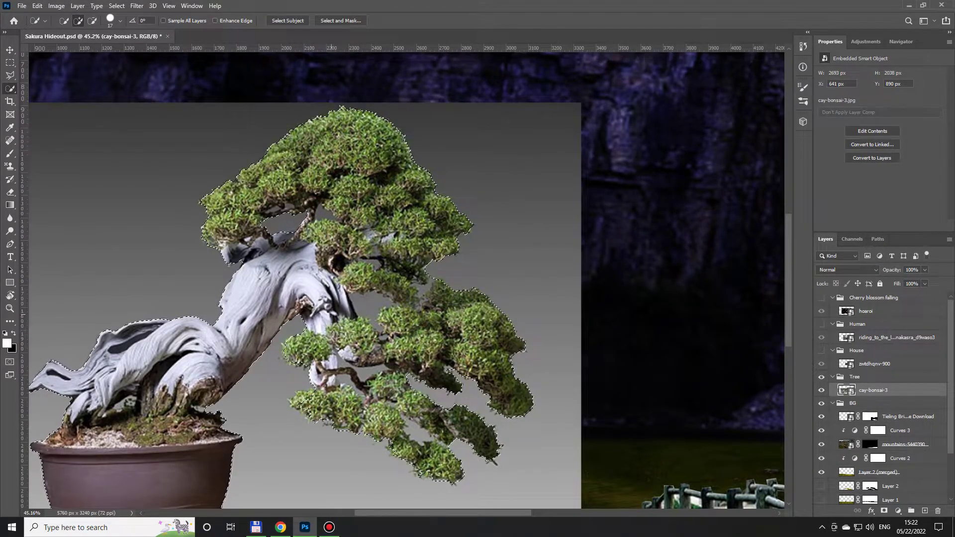
scroll(318, 278, up, 5)
Trace the background gaps around the foliage edges with the Polygonal Lasso
key(l)
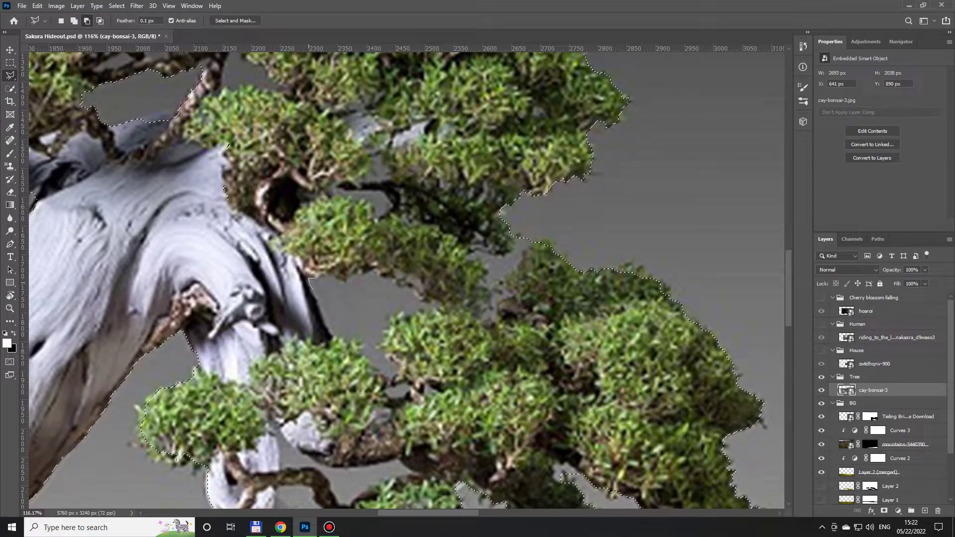
click(333, 339)
click(361, 343)
click(396, 377)
click(379, 350)
click(405, 311)
click(416, 301)
click(373, 272)
click(308, 277)
click(533, 224)
click(520, 237)
click(510, 256)
click(467, 254)
Outline the remaining background gaps in the lower foliage and the small upper gap
drag(398, 467, 432, 289)
click(315, 260)
click(318, 299)
click(354, 300)
double_click(433, 290)
click(315, 316)
click(346, 317)
scroll(382, 368, down, 2)
scroll(382, 368, down, 2)
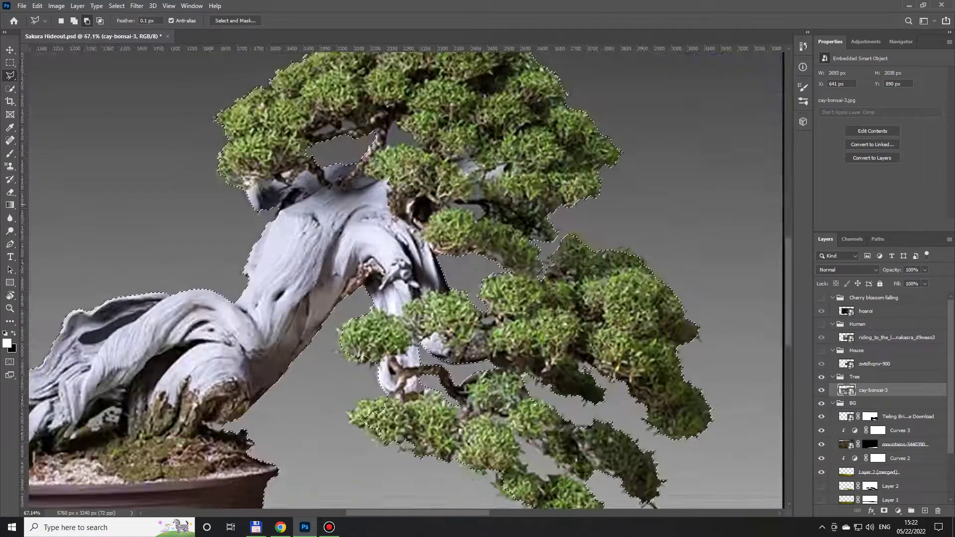
scroll(481, 163, up, 5)
double_click(507, 192)
scroll(512, 191, down, 2)
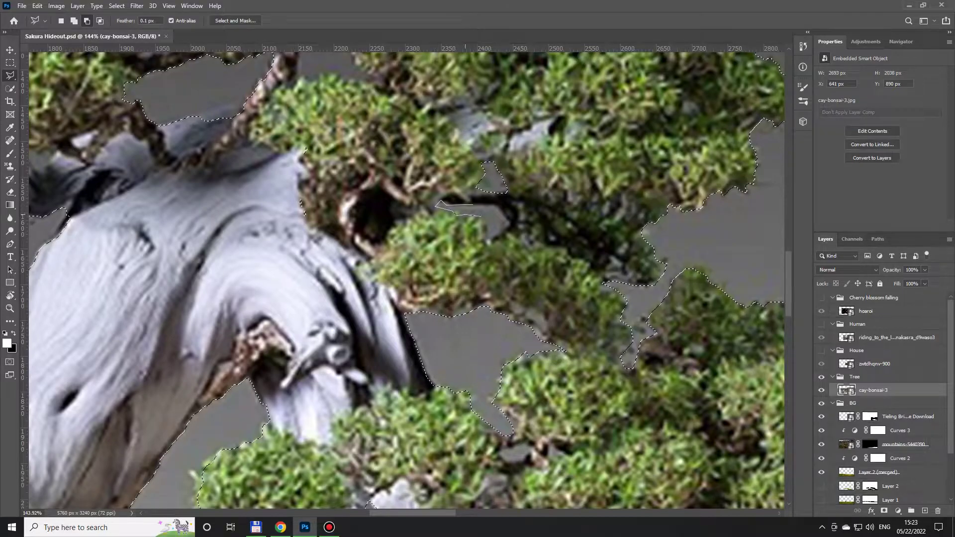
scroll(512, 191, down, 2)
scroll(416, 213, up, 5)
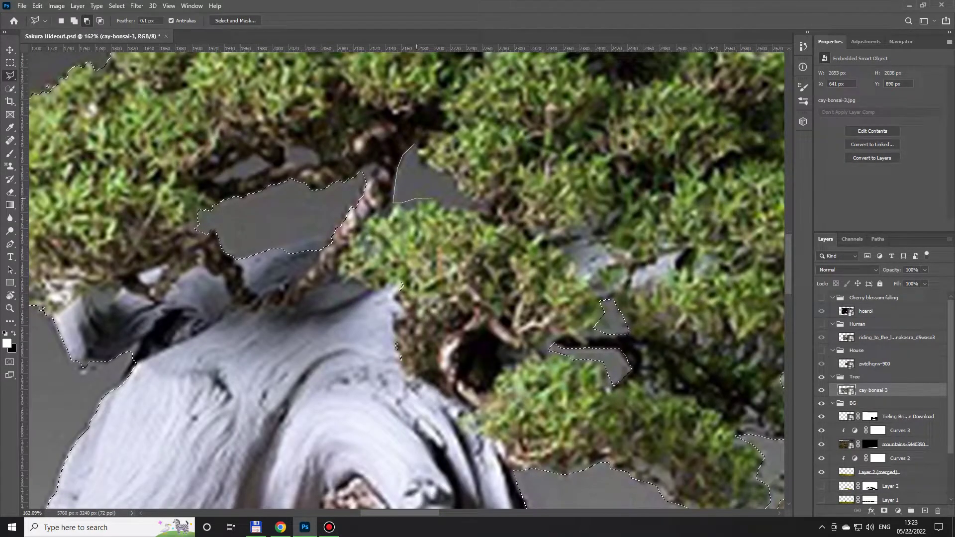
Add a layer mask hiding the backdrop, pot and table, then shift the cut-out bonsai left
key(shift)
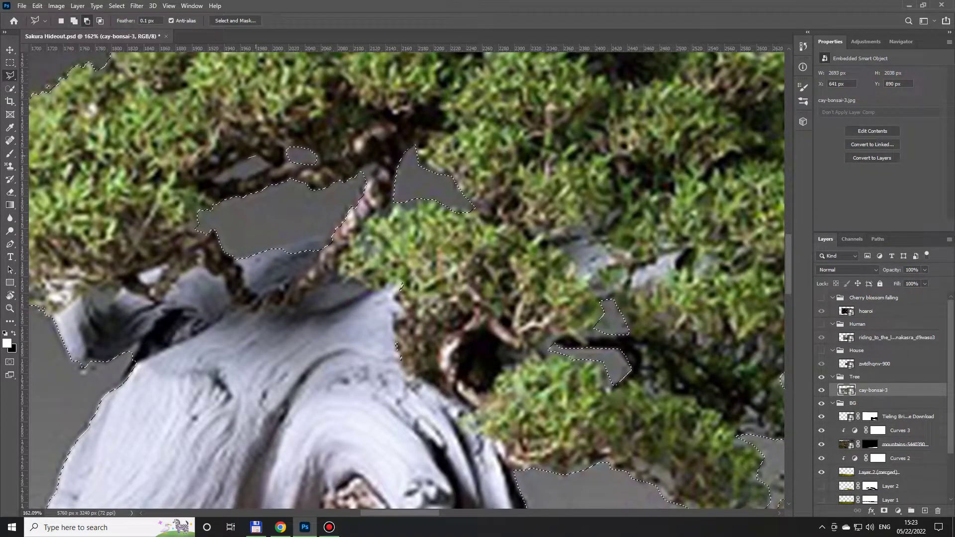
scroll(402, 287, down, 5)
scroll(222, 280, up, 3)
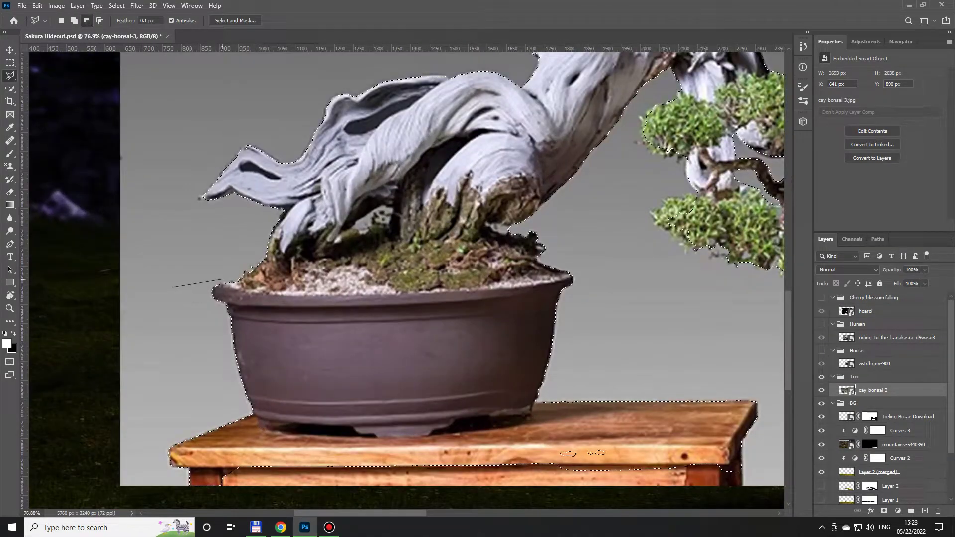
scroll(172, 287, down, 2)
scroll(172, 287, down, 2)
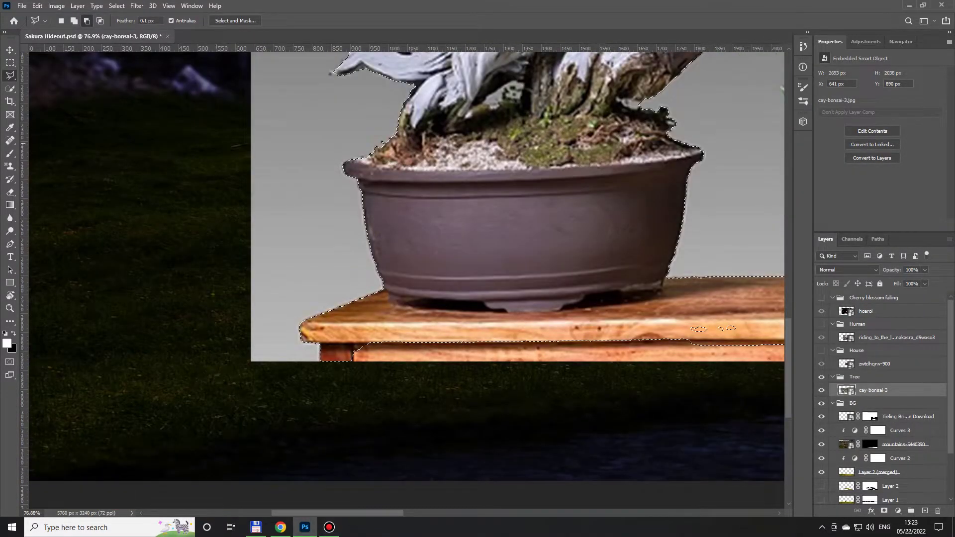
scroll(172, 287, down, 2)
click(883, 511)
key(v)
drag(338, 285, 325, 287)
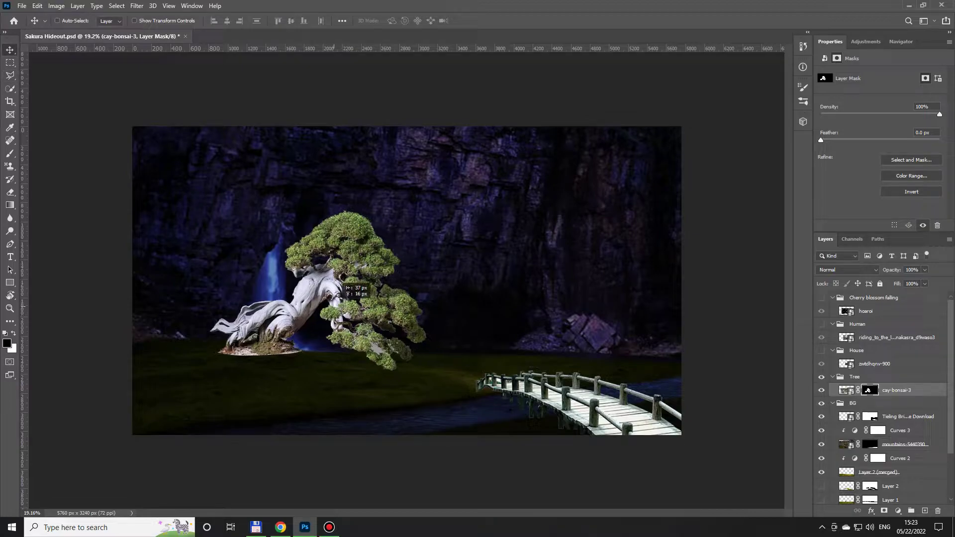
Nudge the bonsai left and paint its mask black to fade the soil base into the grass
drag(332, 288, 334, 289)
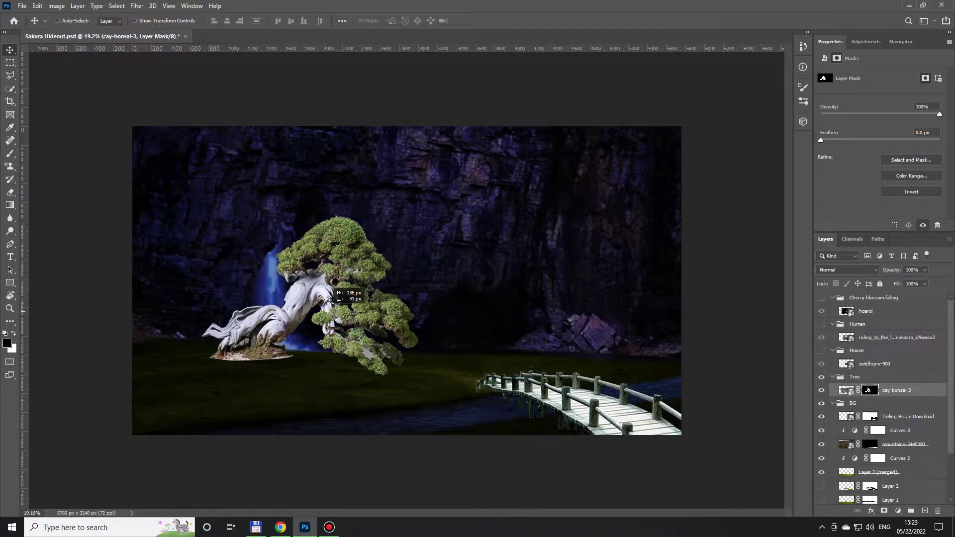
scroll(263, 358, up, 5)
key(b)
drag(348, 350, 139, 356)
drag(233, 354, 298, 354)
drag(166, 354, 328, 350)
scroll(178, 394, down, 3)
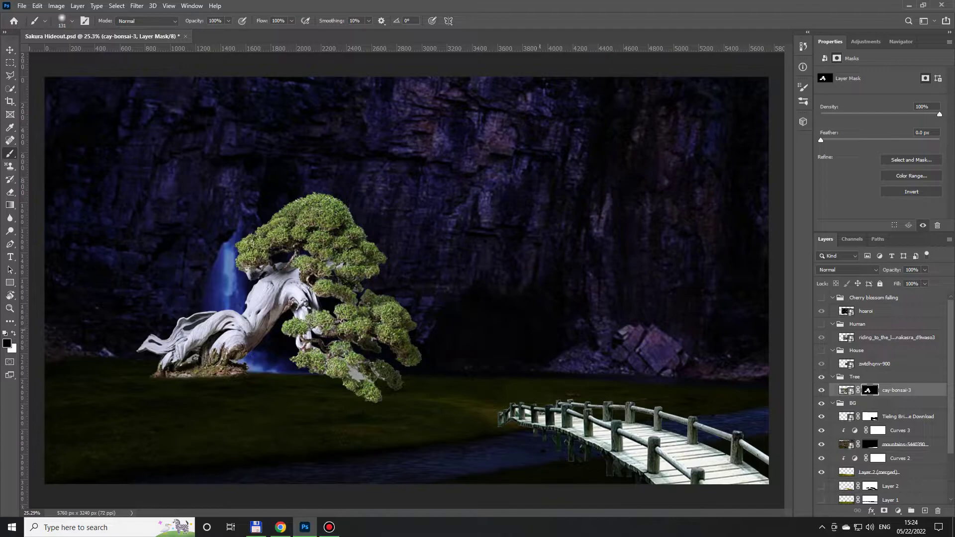
Add a Curves 4 adjustment clipped to cay-bonsai-3
click(897, 511)
click(890, 381)
click(879, 225)
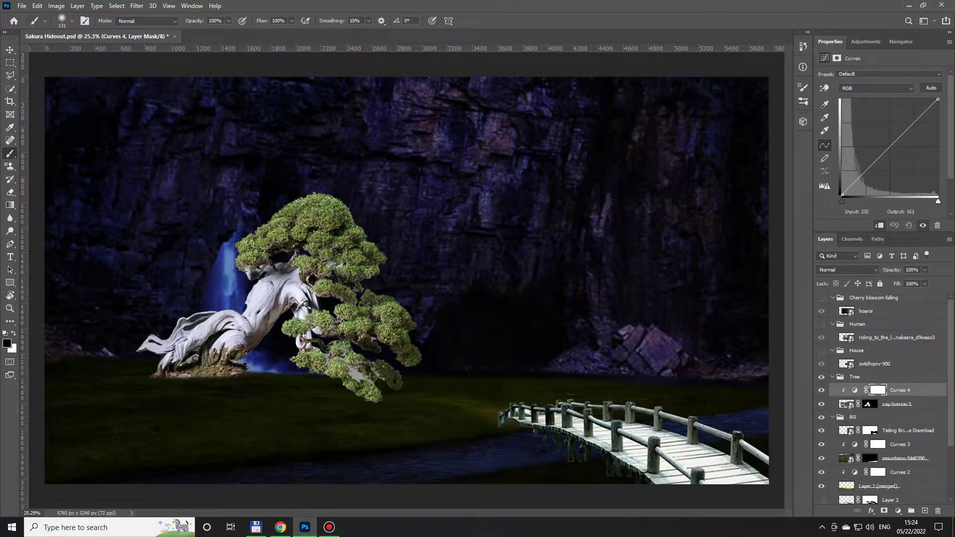
Darken Curves 4 and adjust its Red, Green and Blue channels to tint the bonsai night-blue
mouse_move(937, 99)
mouse_down()
mouse_move(937, 140)
mouse_move(905, 165)
mouse_up()
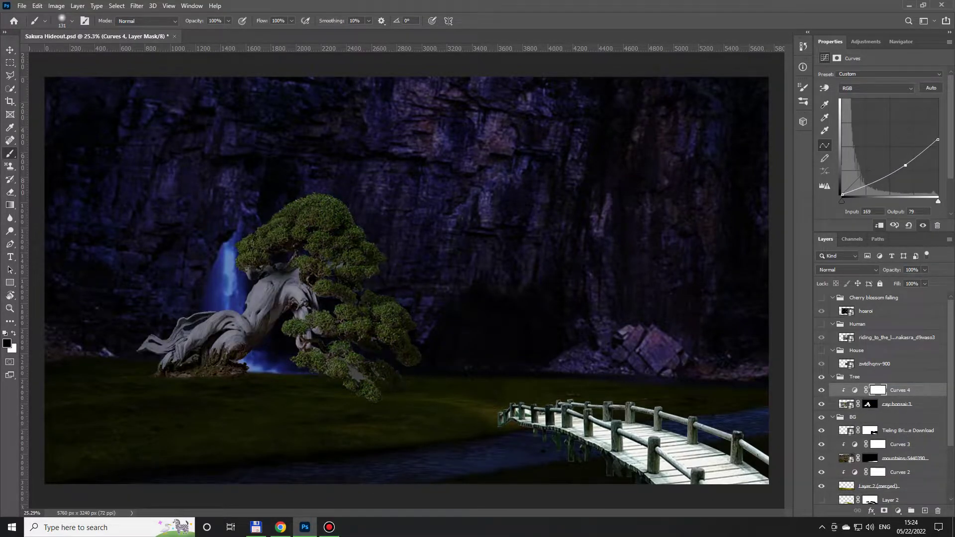
click(875, 88)
click(875, 99)
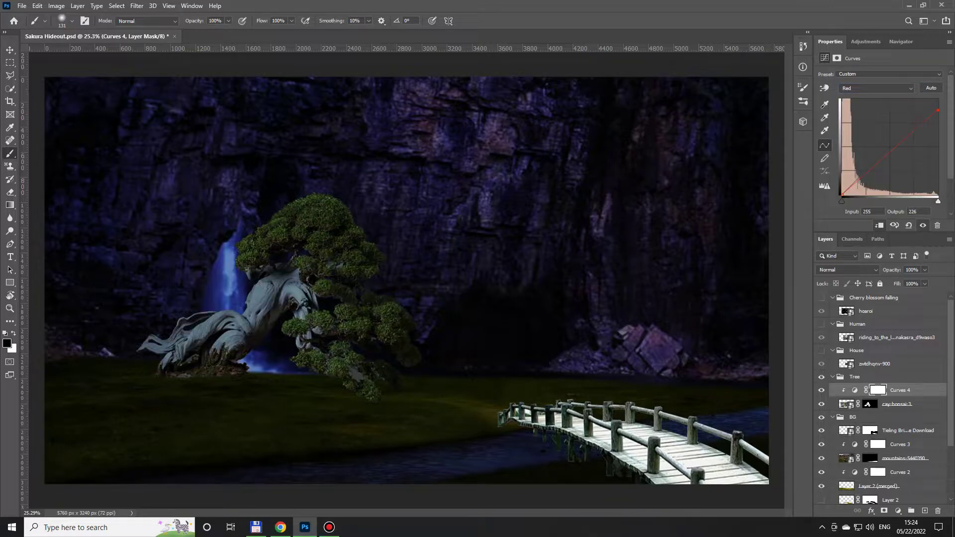
click(875, 88)
click(876, 110)
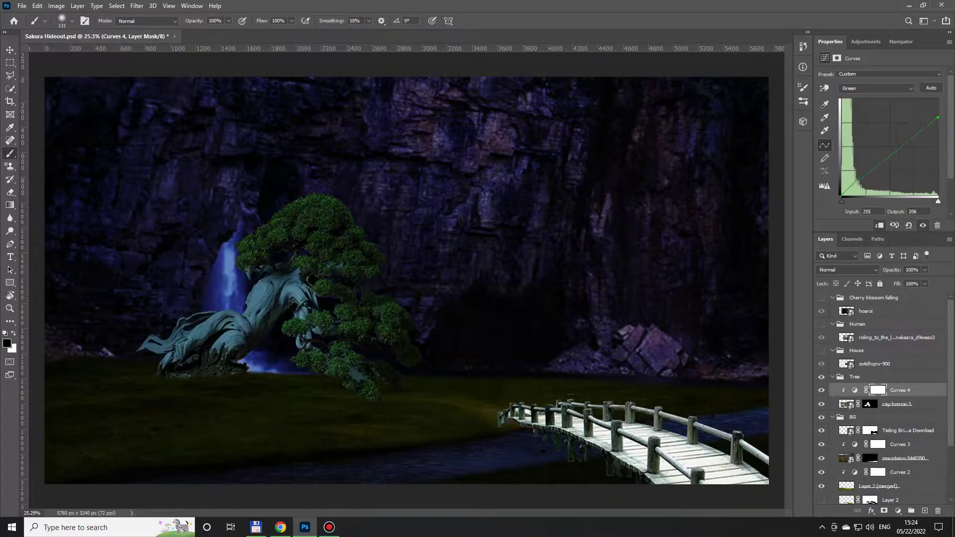
drag(899, 148, 899, 153)
click(876, 88)
click(875, 120)
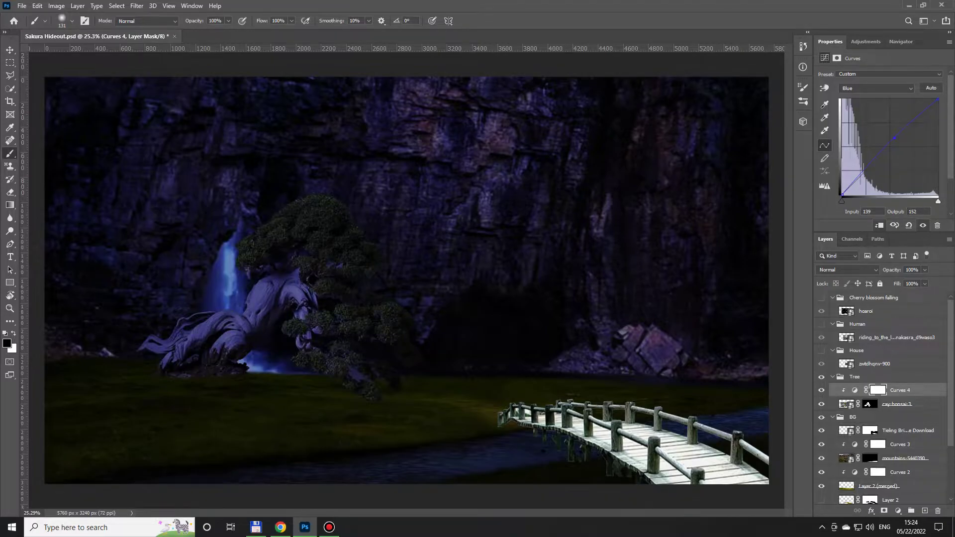
Paint the bonsai mask to restore the rocky base, then create a new group named Light
click(868, 403)
scroll(151, 397, up, 5)
drag(204, 344, 251, 346)
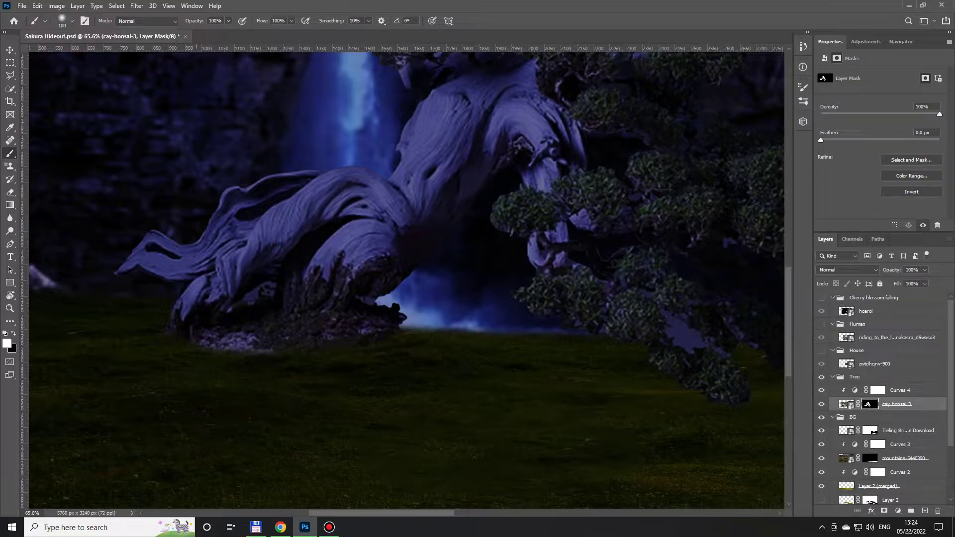
scroll(261, 345, down, 5)
scroll(260, 345, down, 2)
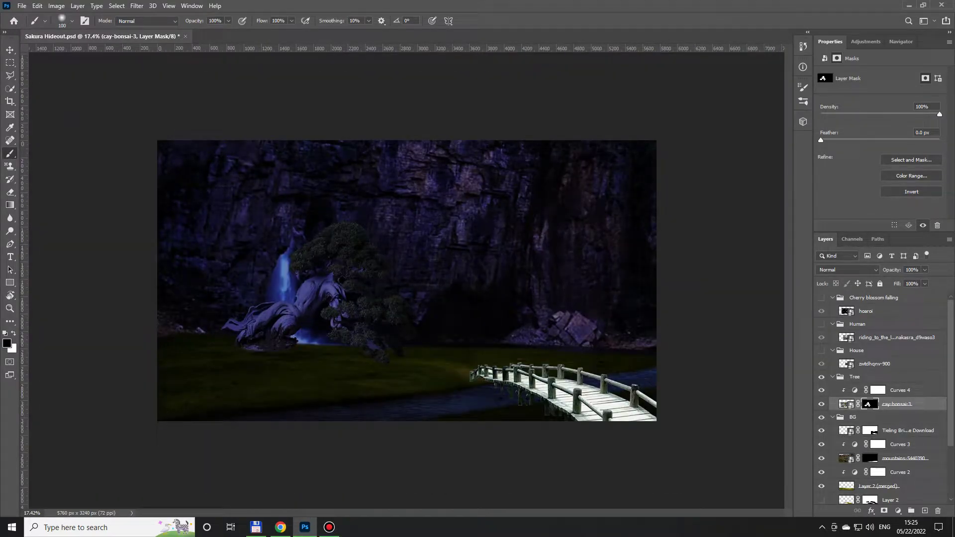
text(Light)
key(Return)
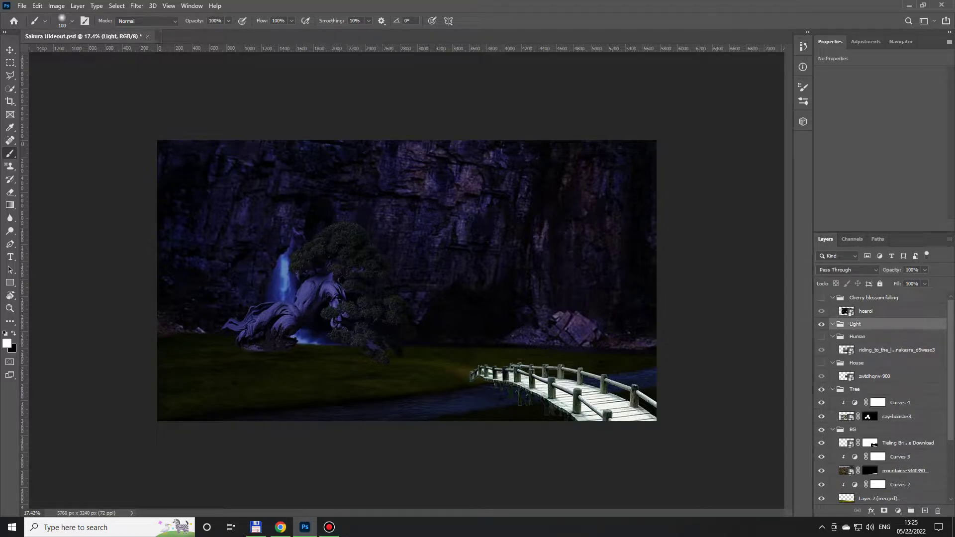
Draw a white-filled light beam shape over the tree on a new layer in the Light group
key(ctrl+shift+alt+n)
key(l)
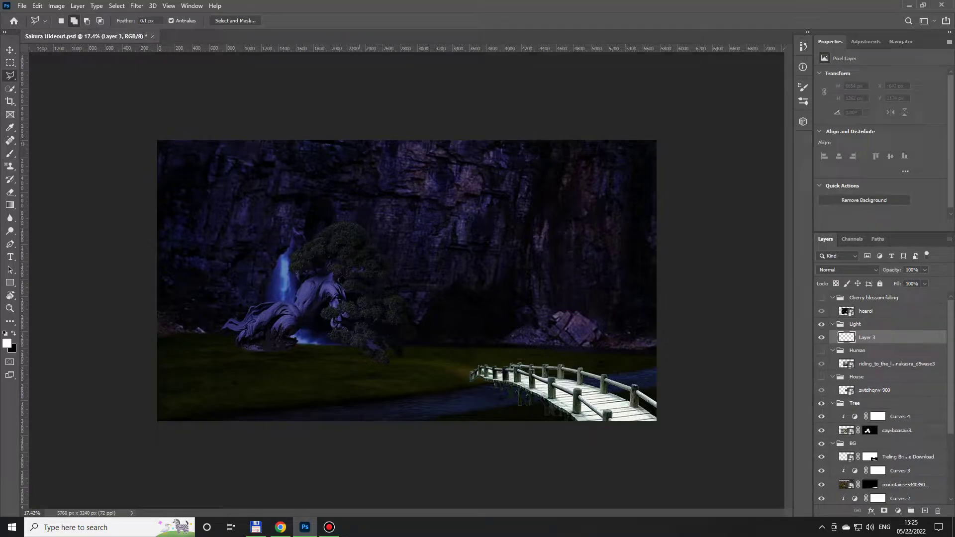
click(198, 412)
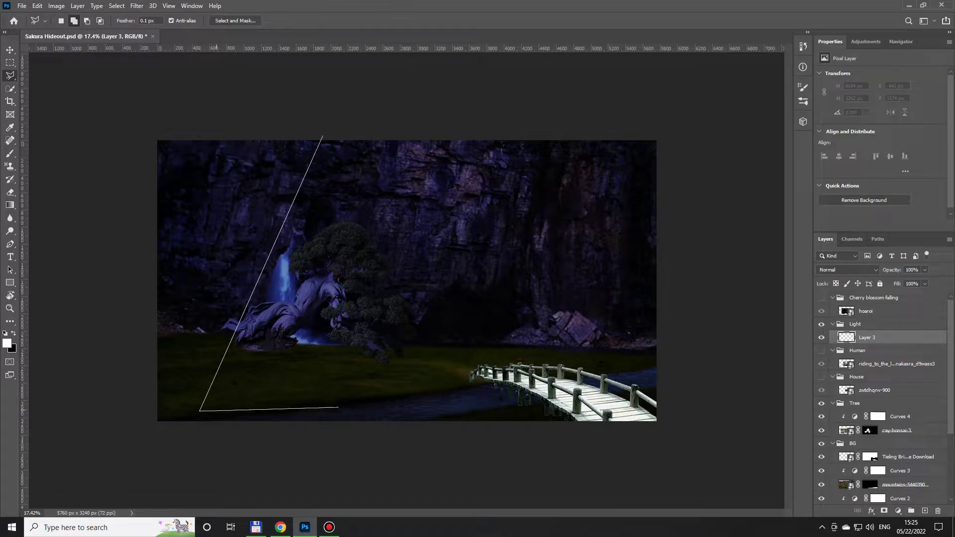
click(405, 411)
click(322, 135)
click(324, 137)
click(241, 424)
click(387, 422)
click(344, 134)
click(323, 136)
key(alt+BackSpace)
key(ctrl+d)
Blur the beam with a 199.3 px Gaussian Blur, set 50% opacity, and mask out its bottom
click(137, 5)
click(278, 154)
drag(588, 254, 603, 254)
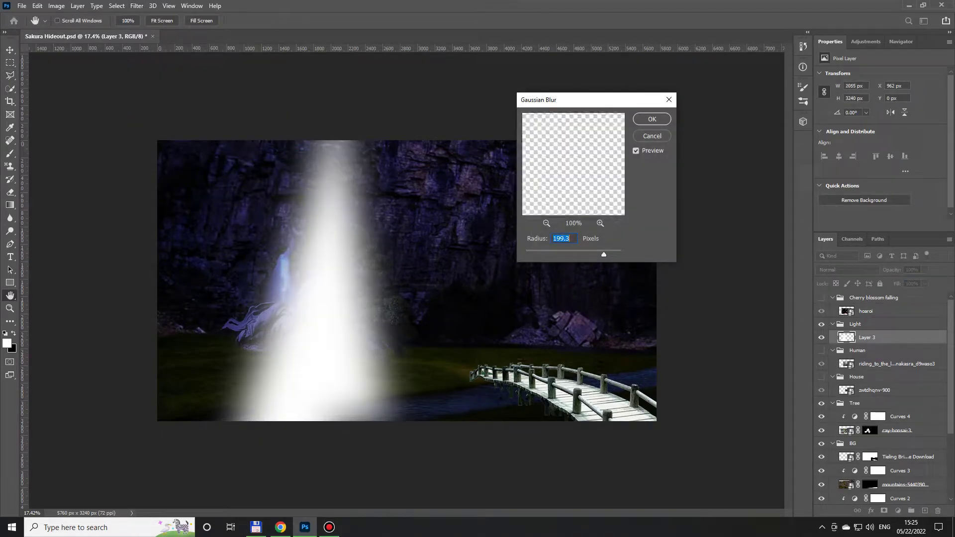
key(Return)
key(v)
key(5)
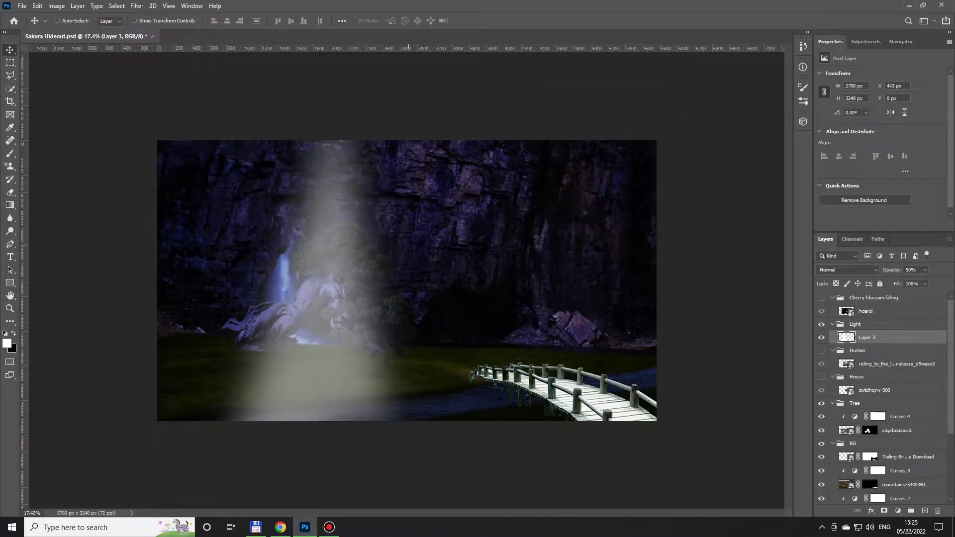
click(884, 510)
key(b)
key(x)
mouse_move(348, 393)
mouse_down()
mouse_move(278, 388)
mouse_move(318, 373)
mouse_move(269, 363)
mouse_move(358, 353)
mouse_up()
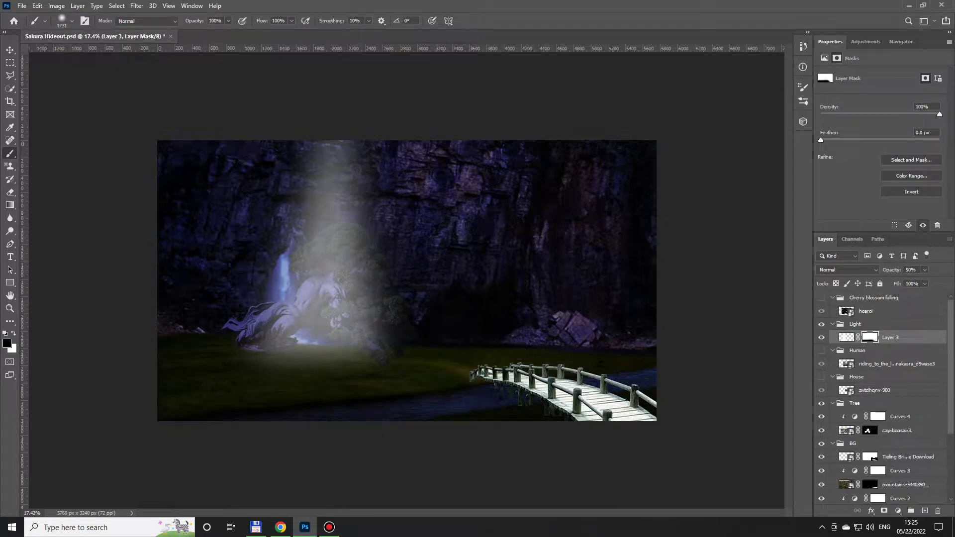
Draw a second, narrower white-filled beam on another new layer
key(ctrl+shift+alt+n)
key(x)
key(l)
click(335, 135)
click(287, 411)
click(334, 411)
click(335, 136)
key(alt+BackSpace)
key(ctrl+d)
Gaussian-blur the second beam, set Layer 4 to 50%, and fade it with a black-painted mask
click(137, 6)
click(343, 226)
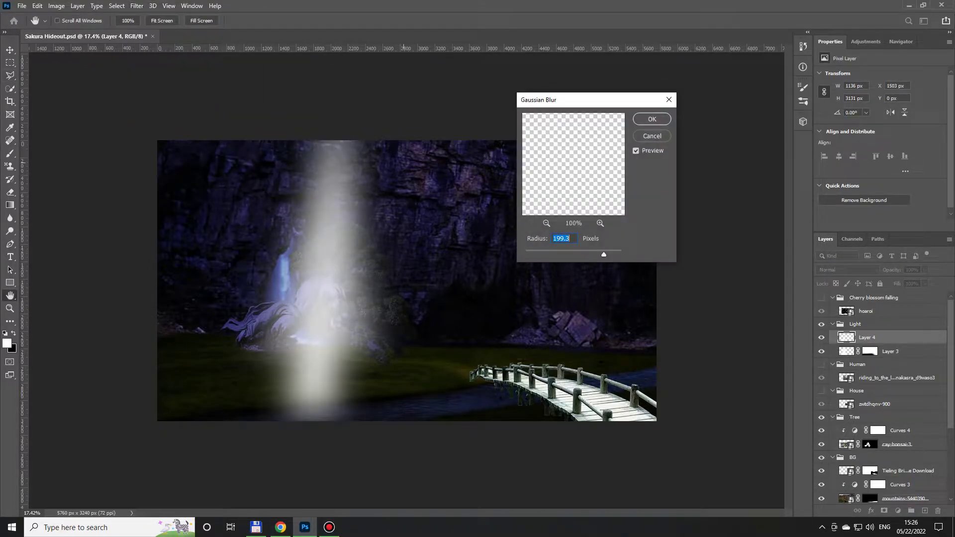
key(Return)
key(5)
click(884, 510)
key(b)
key(x)
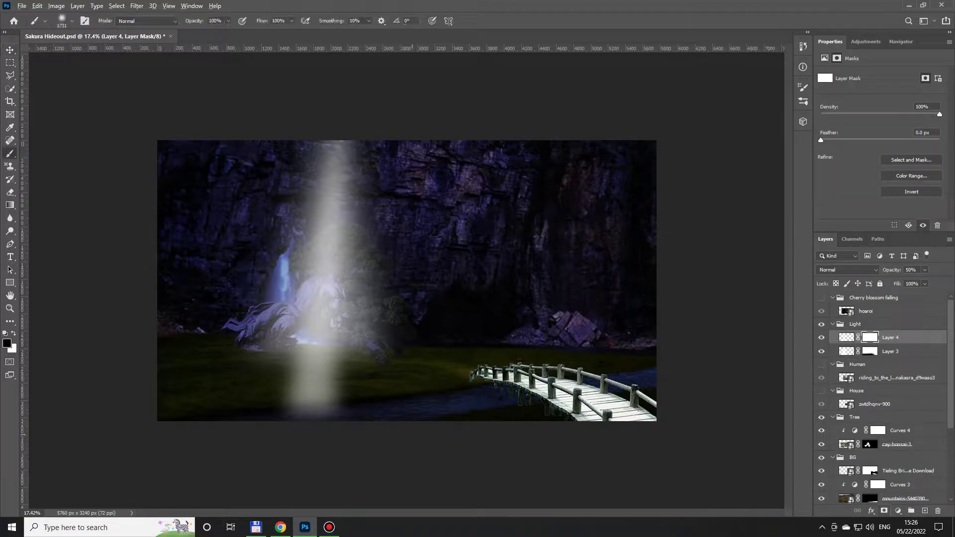
drag(298, 393, 329, 398)
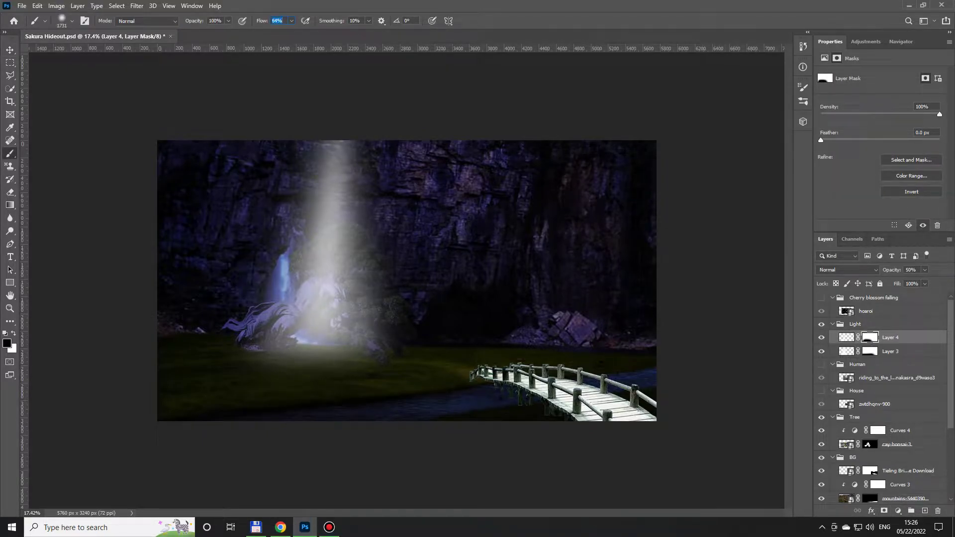
drag(325, 238, 318, 328)
Paint Layer 3's mask to fade its upper beam while keeping light over the statue and tree
click(869, 351)
drag(267, 249, 457, 248)
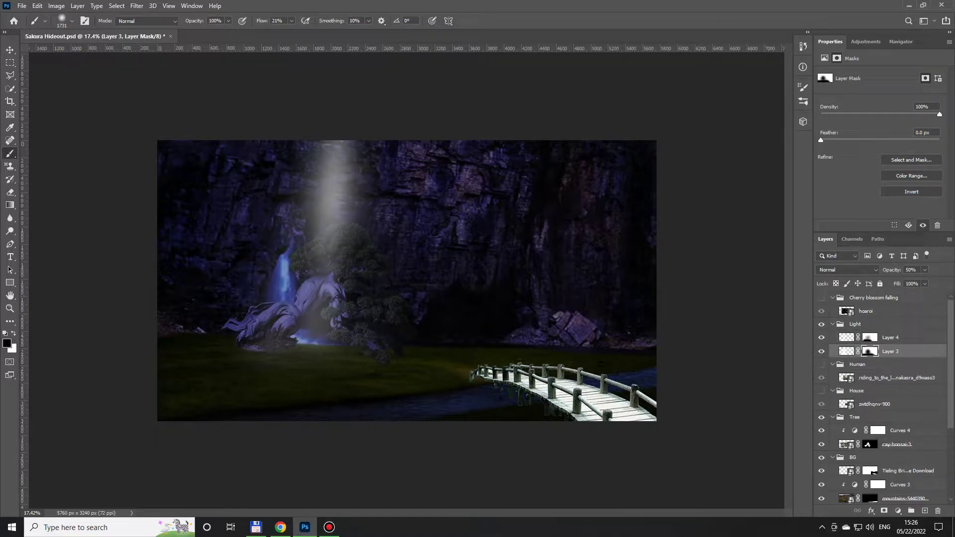
drag(328, 150, 329, 276)
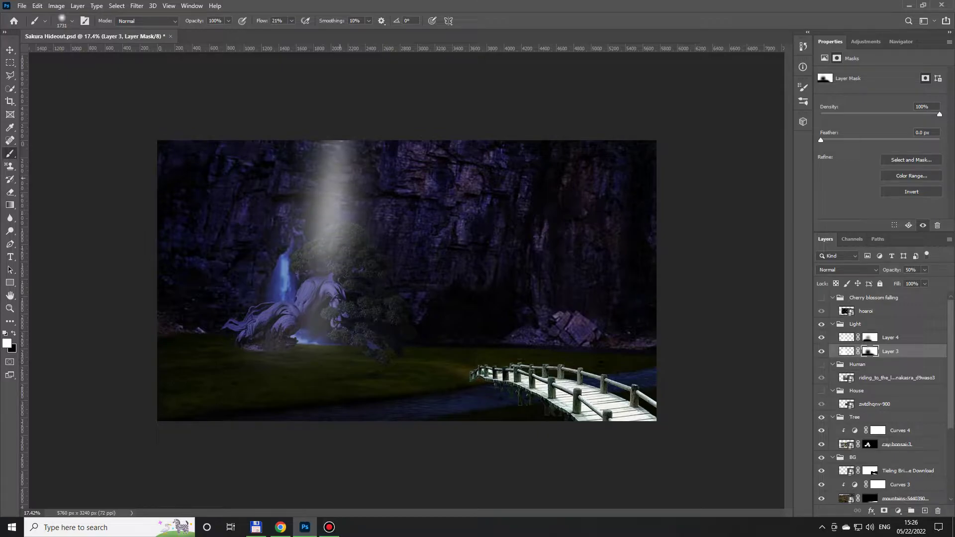
drag(333, 226, 335, 288)
key(alt+bracketright)
drag(322, 244, 323, 313)
key(alt+bracketleft)
drag(329, 264, 323, 368)
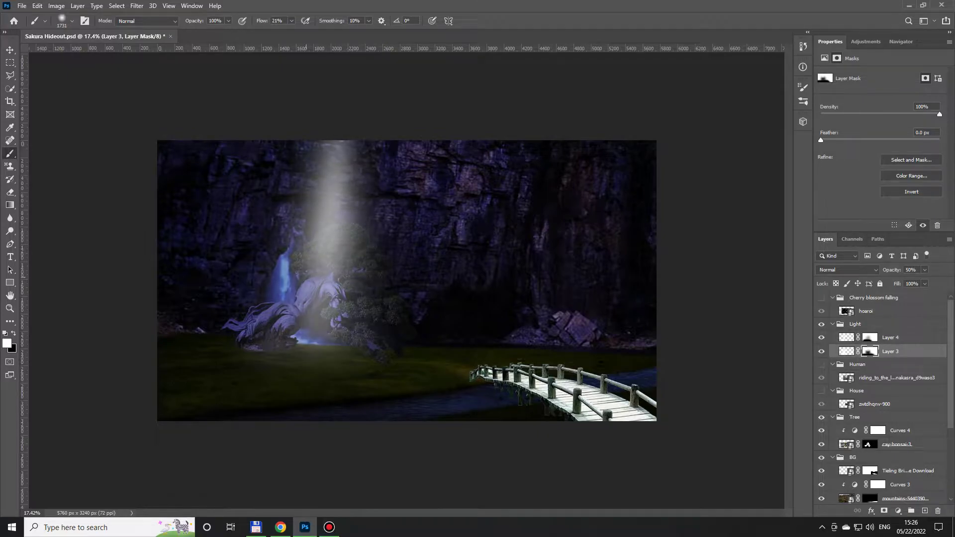
drag(298, 266, 351, 334)
Dab a bright glow at the beam's top on new Layer 5
key(ctrl+shift+alt+n)
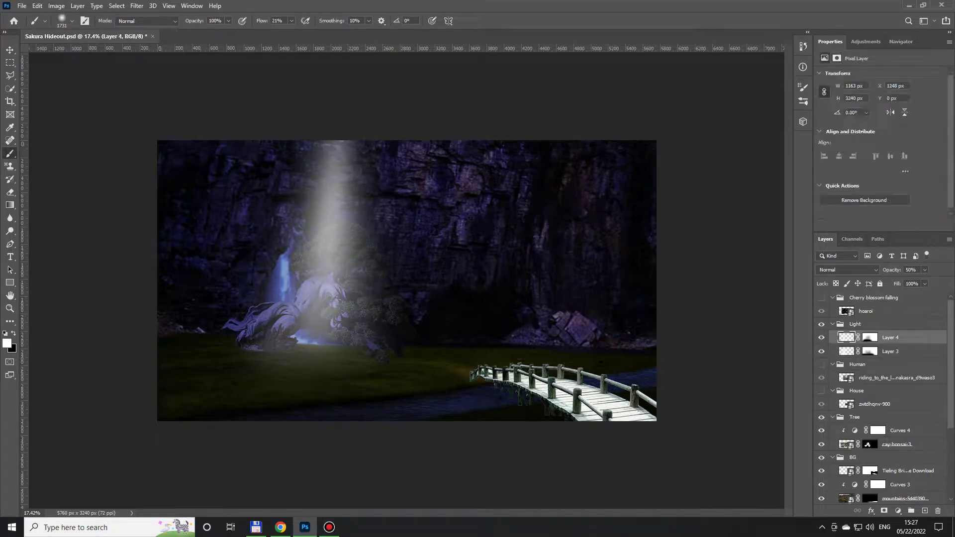
click(341, 145)
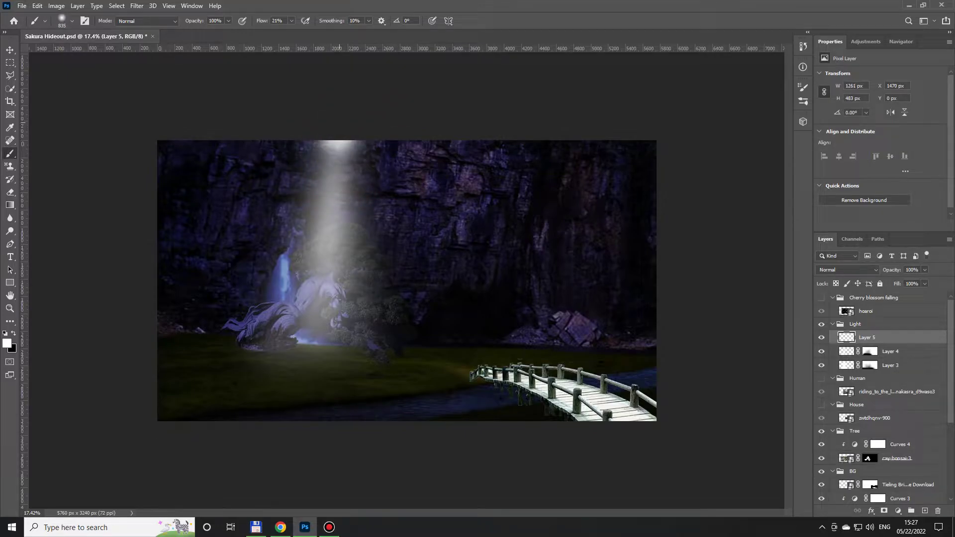
scroll(880, 398, down, 2)
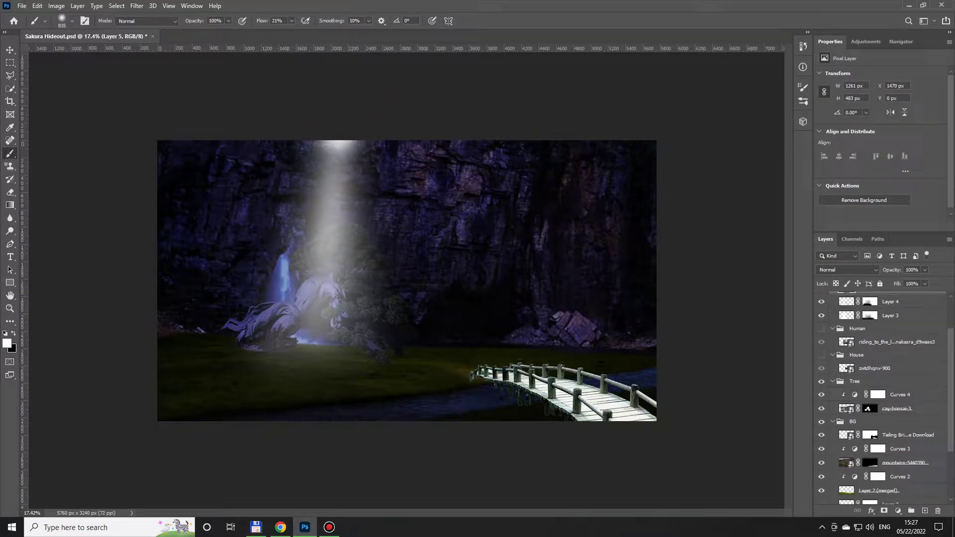
click(878, 395)
scroll(386, 254, up, 3)
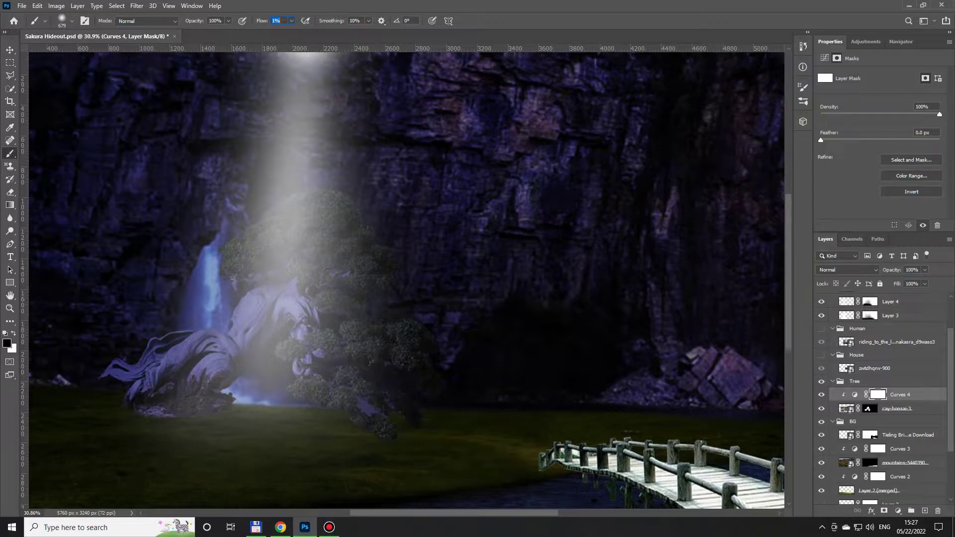
Paint the Curves 4 mask to brighten the bonsai canopy, middle and lower foliage
mouse_move(294, 199)
mouse_down()
mouse_move(358, 234)
mouse_move(278, 304)
mouse_move(243, 244)
mouse_move(370, 238)
mouse_up()
drag(278, 328, 295, 269)
drag(324, 299, 388, 268)
mouse_move(358, 323)
mouse_down()
mouse_move(306, 358)
mouse_move(408, 288)
mouse_up()
scroll(376, 338, up, 5)
Mask out a branch gap by filling a polygonal selection with black on the cay-bonsai-3 mask
key(l)
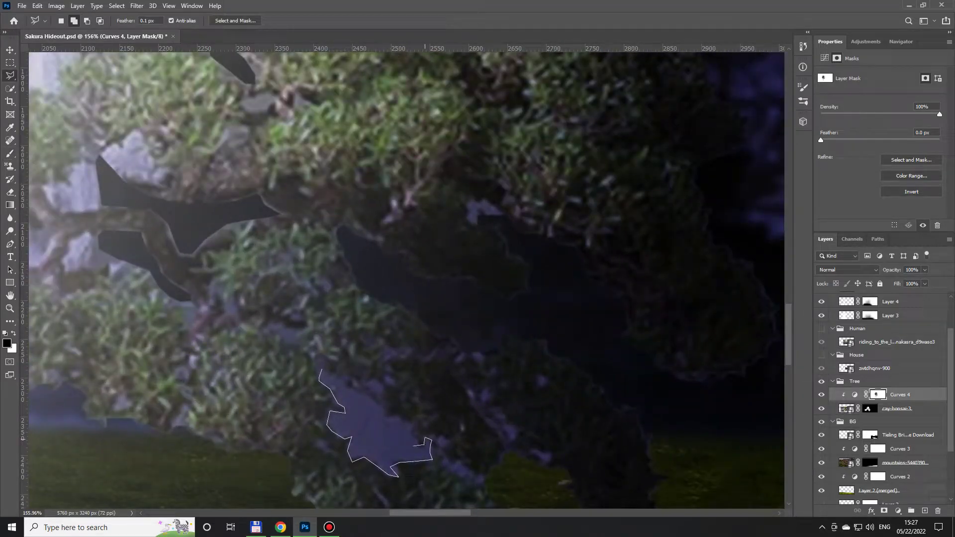
click(320, 370)
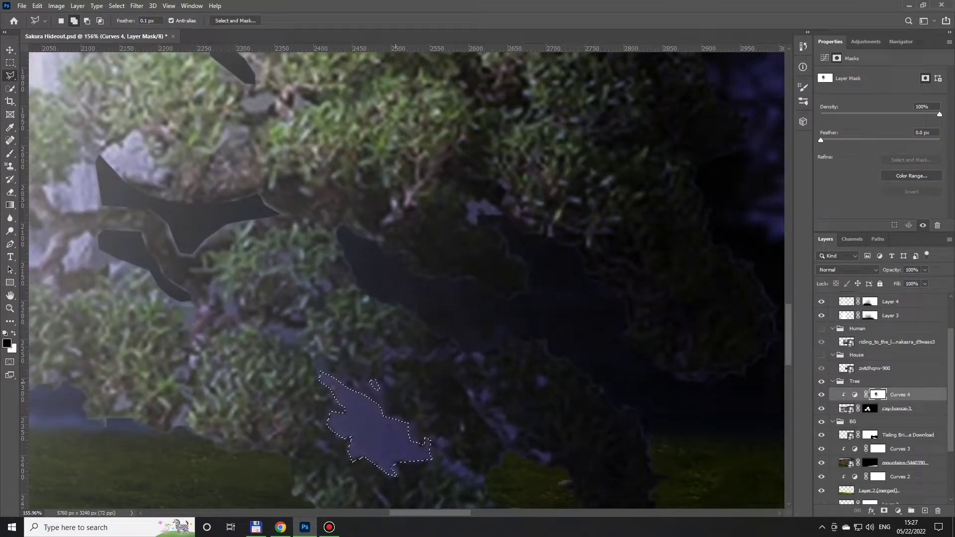
click(869, 408)
key(x)
key(Delete)
key(ctrl+d)
scroll(378, 298, down, 3)
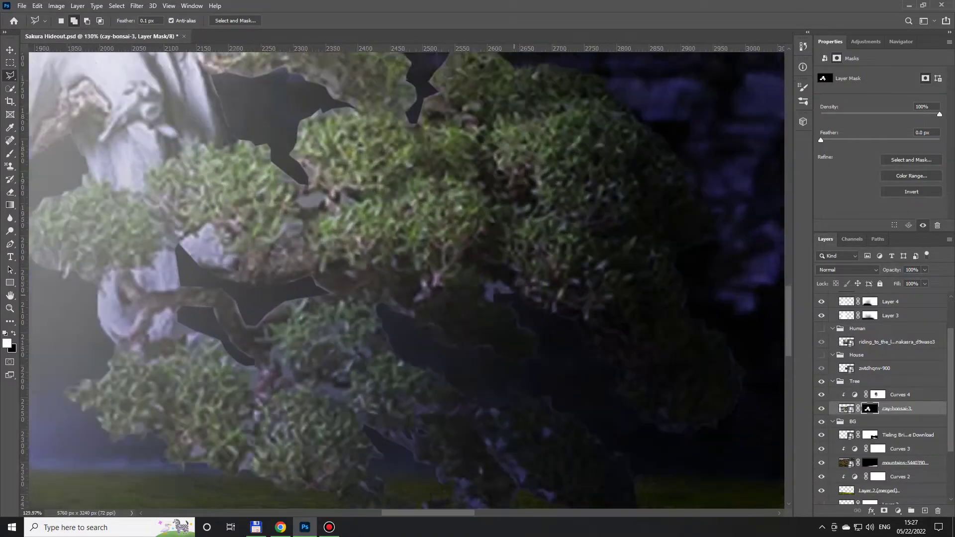
scroll(498, 307, up, 3)
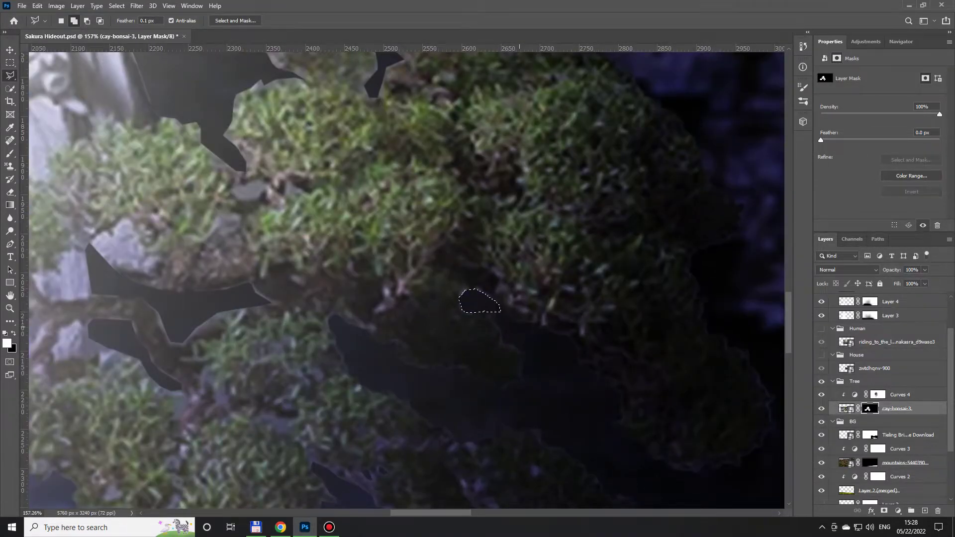
scroll(378, 278, down, 3)
scroll(348, 249, up, 3)
Mask out more background gaps between the bonsai's branches the same way
click(318, 250)
key(Delete)
key(ctrl+d)
scroll(377, 278, down, 2)
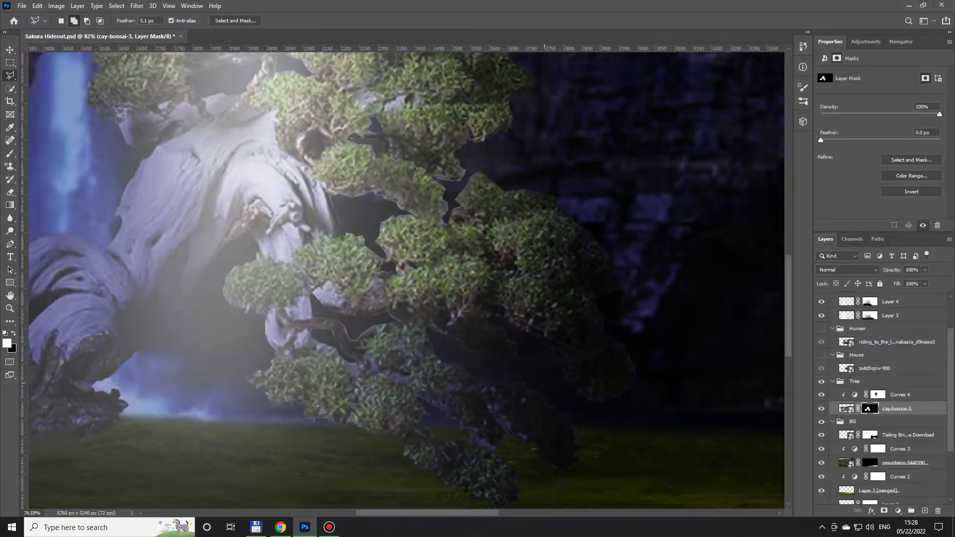
scroll(378, 279, down, 2)
scroll(378, 278, up, 4)
click(226, 243)
click(225, 230)
scroll(406, 278, down, 5)
click(877, 395)
Brighten the area near the tree on the Curves 4 mask
key(b)
key(x)
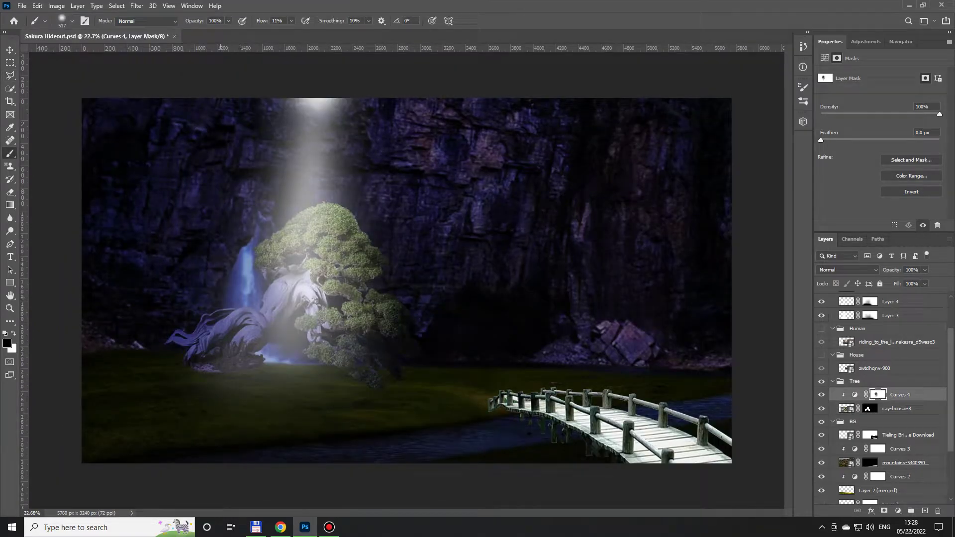
drag(187, 336, 259, 268)
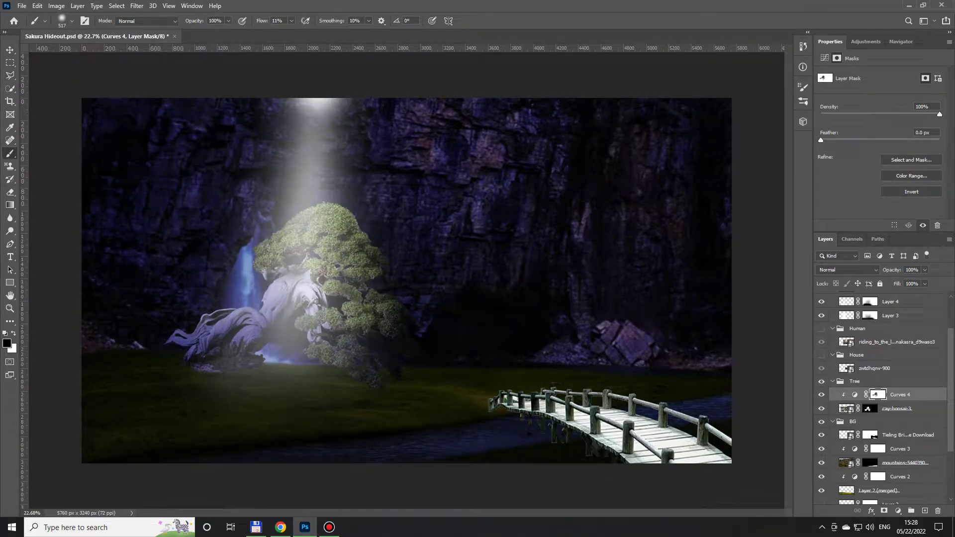
scroll(880, 373, up, 2)
Set the Light group to 50% opacity and toggle Layer 5 to compare the beam
click(854, 323)
key(v)
key(x)
key(5)
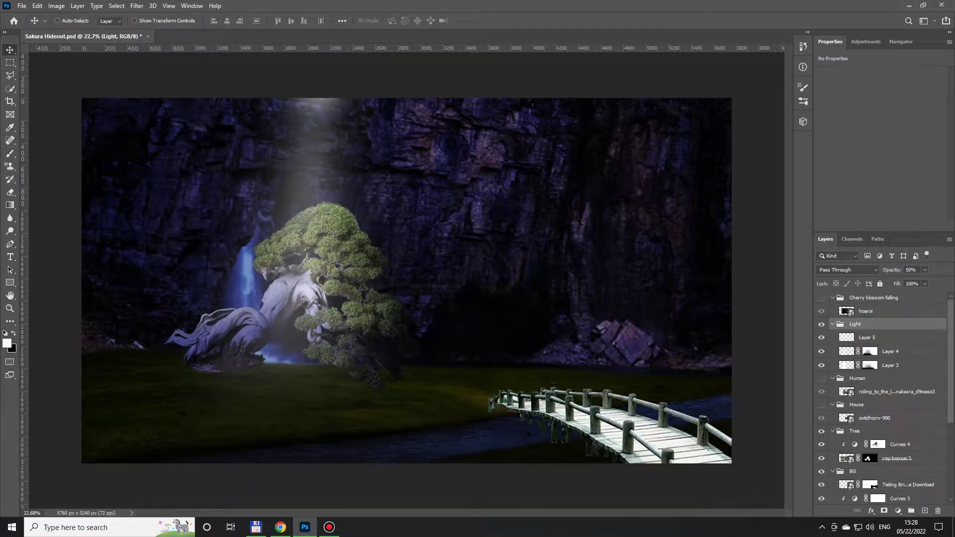
click(821, 337)
click(821, 338)
Paint black on Layer 3's mask to remove the glow over the bonsai trunk
key(0)
click(869, 365)
key(b)
key(x)
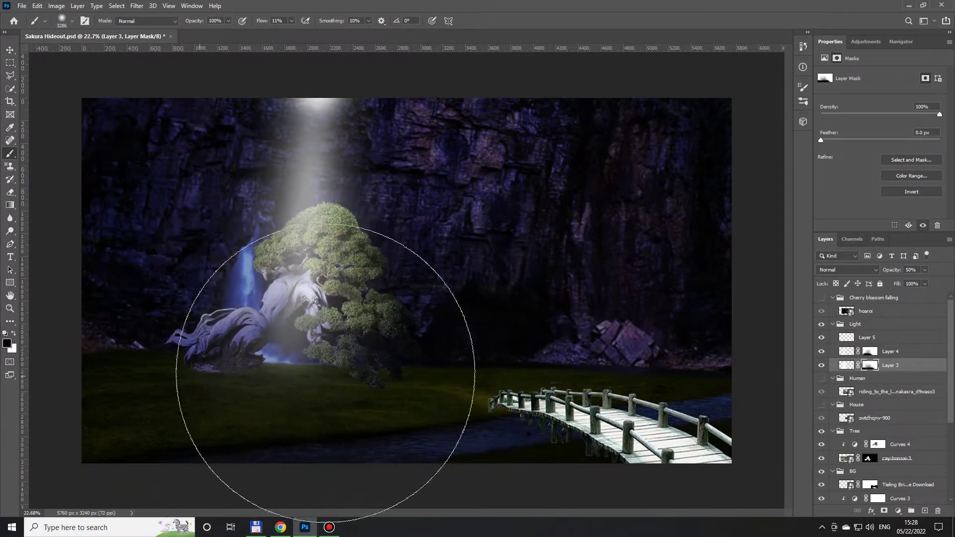
drag(533, 409, 245, 362)
Raise Layer 3's beam to 80% opacity
key(alt+bracketright)
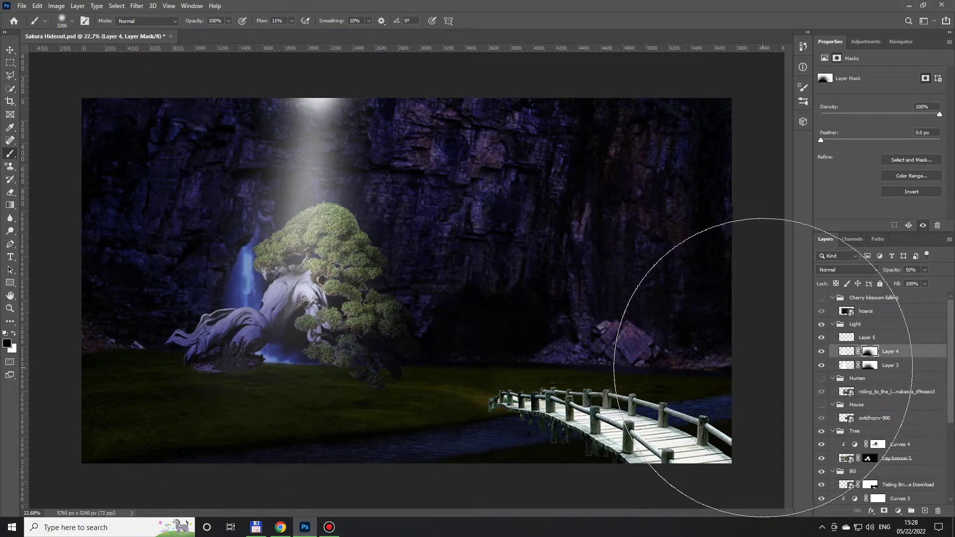
key(alt+bracketleft)
key(x)
key(v)
key(8)
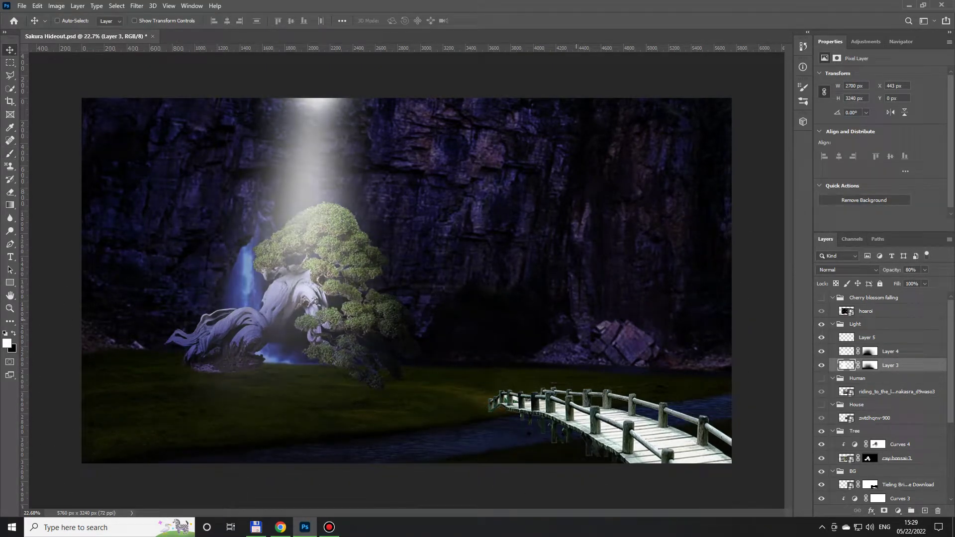
key(ctrl+backslash)
key(x)
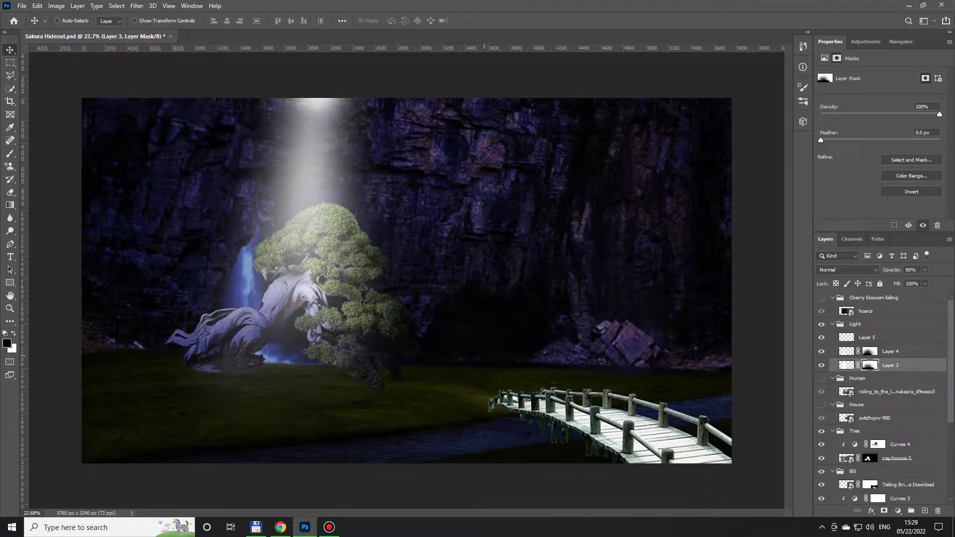
scroll(880, 388, down, 2)
click(877, 407)
key(b)
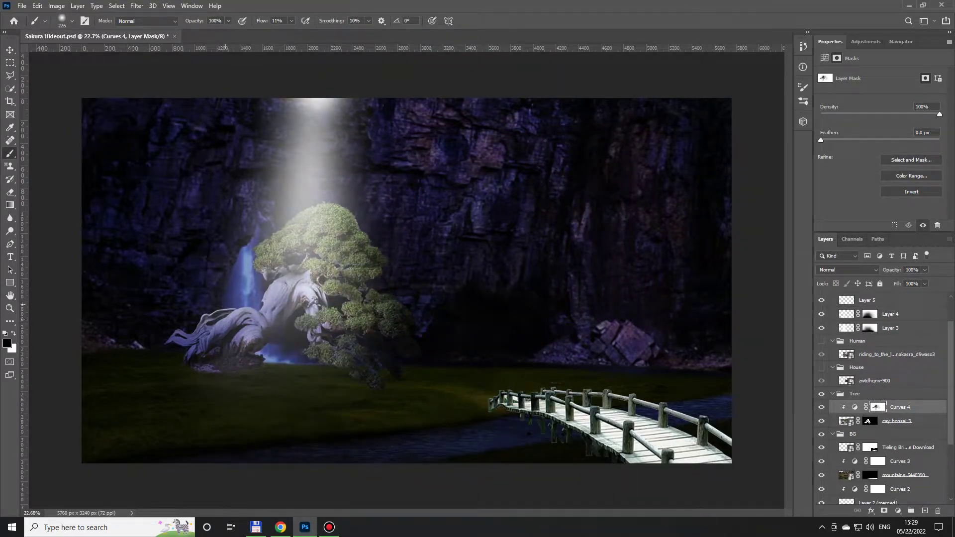
Brighten the lower-left root tips with a small brush on the Curves 4 mask
scroll(219, 331, up, 5)
drag(199, 328, 177, 334)
drag(122, 395, 113, 406)
mouse_move(127, 355)
mouse_down()
mouse_move(52, 360)
mouse_move(132, 358)
mouse_up()
mouse_move(169, 323)
mouse_down()
mouse_move(137, 351)
mouse_move(169, 375)
mouse_up()
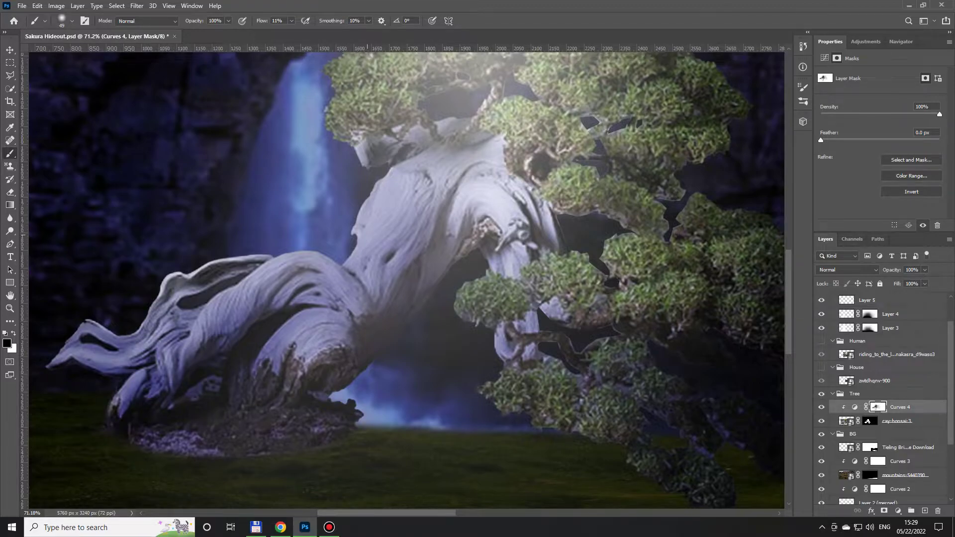
Slightly darken the bonsai's lower branches on the Curves 4 mask
scroll(387, 249, down, 3)
scroll(437, 169, down, 1)
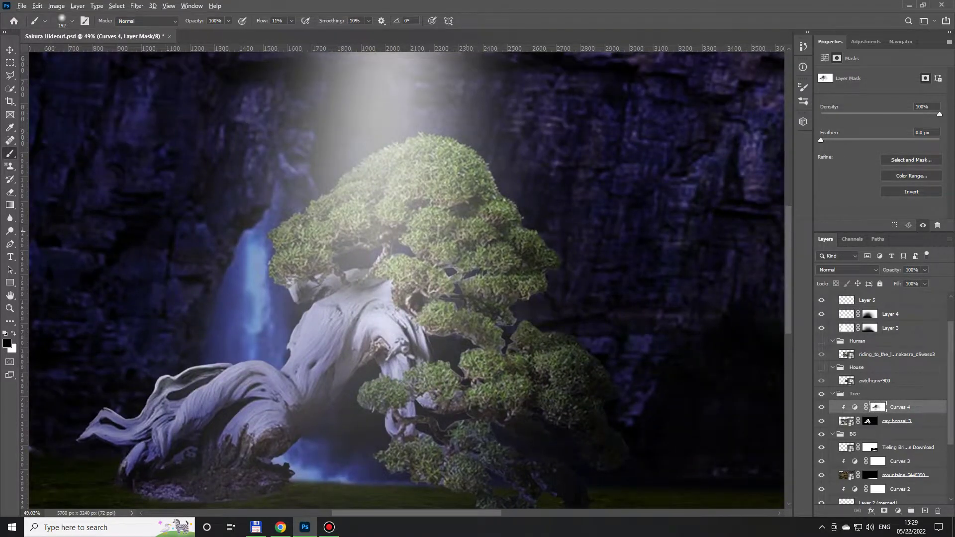
scroll(384, 376, down, 3)
scroll(384, 376, up, 3)
scroll(381, 381, up, 3)
key(x)
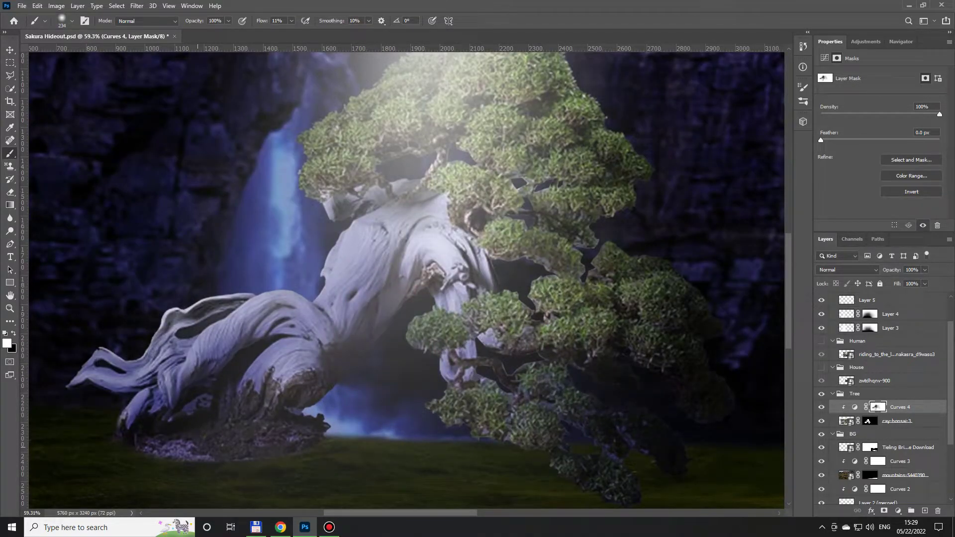
scroll(423, 278, up, 2)
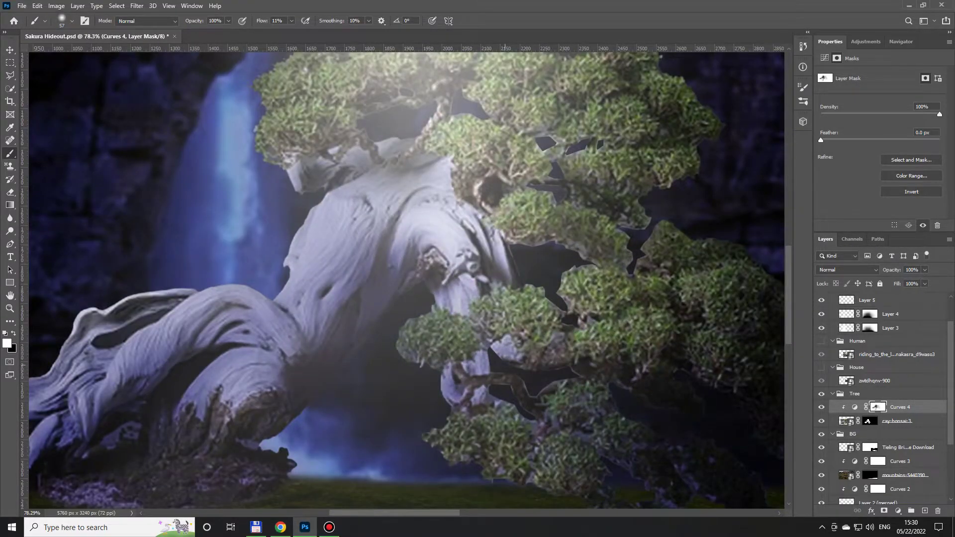
scroll(497, 338, up, 2)
mouse_move(498, 343)
mouse_down()
mouse_move(580, 358)
mouse_move(572, 395)
mouse_up()
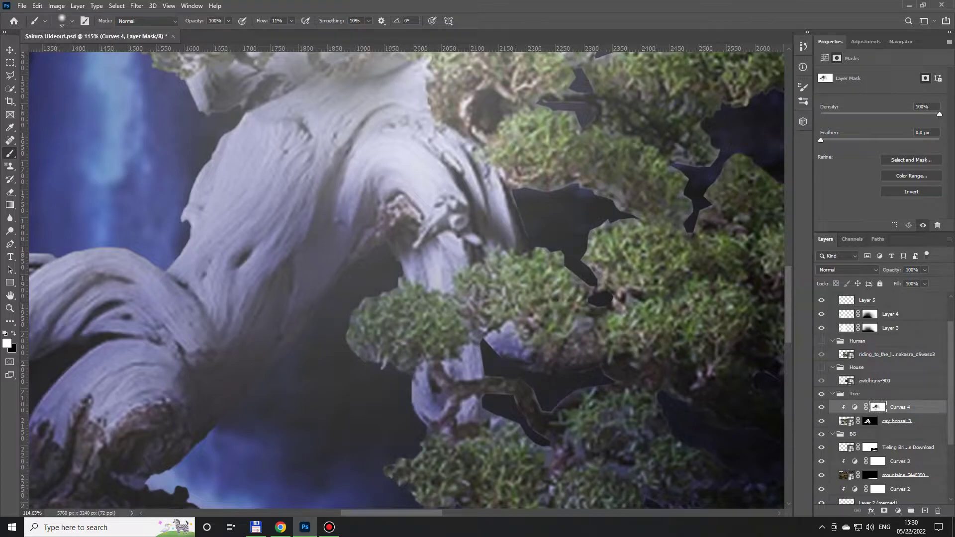
Refine the cay-bonsai-3 mask edge in Select and Mask with a 1 px radius
click(868, 421)
key(ctrl+alt+r)
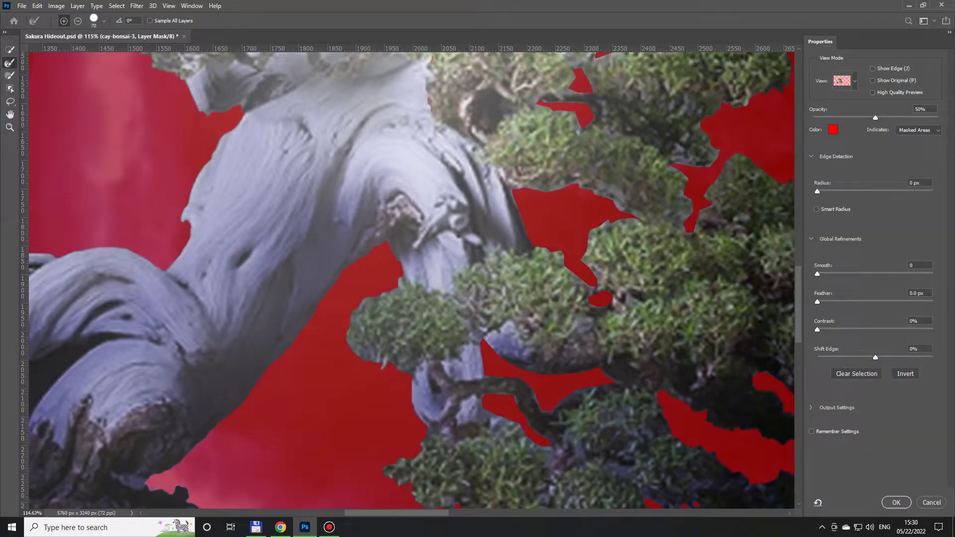
key(shift+Tab)
text(1)
key(Return)
Select Layer 4 in the Light group and lower its opacity
scroll(406, 278, down, 3)
scroll(406, 278, down, 3)
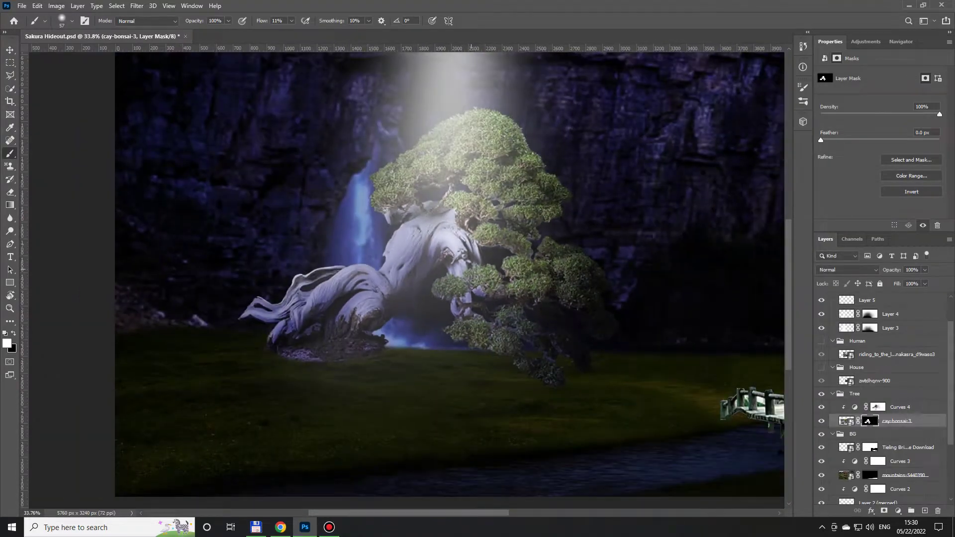
scroll(405, 279, down, 2)
scroll(406, 278, down, 1)
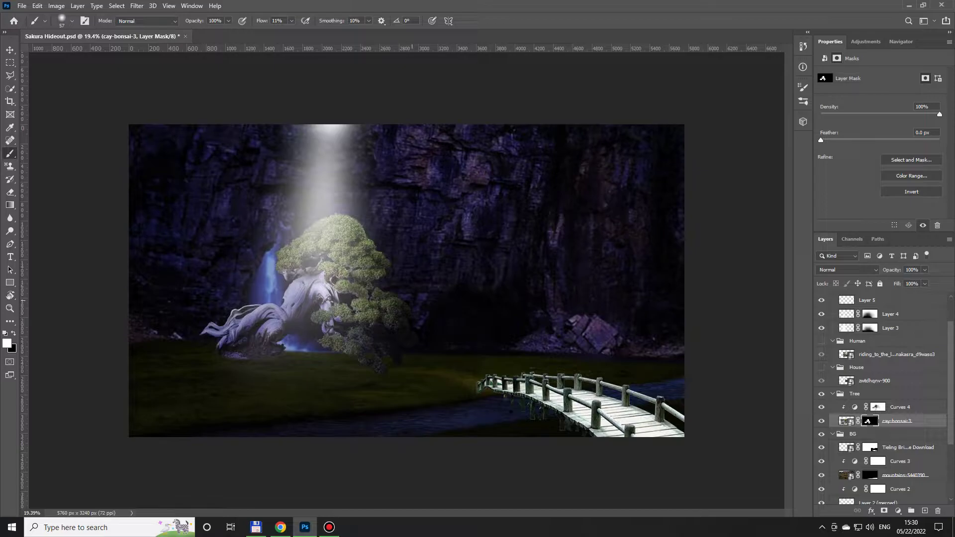
click(890, 314)
key(v)
key(5)
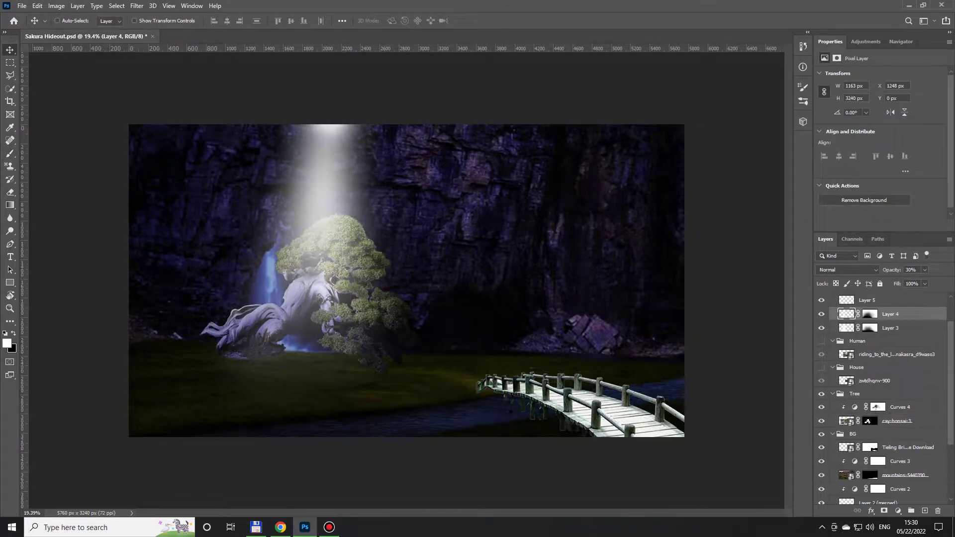
Set the Layer 4 light beam to 20% opacity
key(alt+bracketleft)
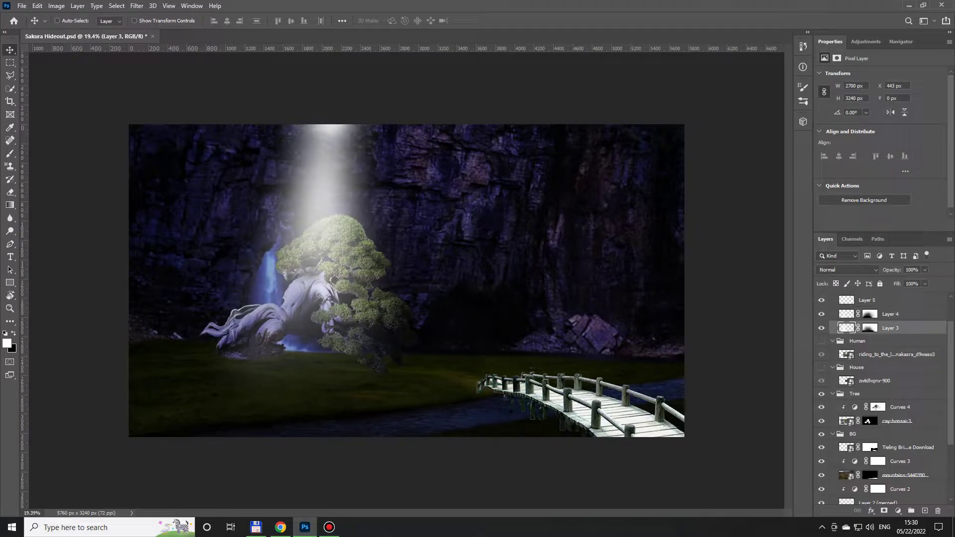
key(alt+bracketright)
key(3)
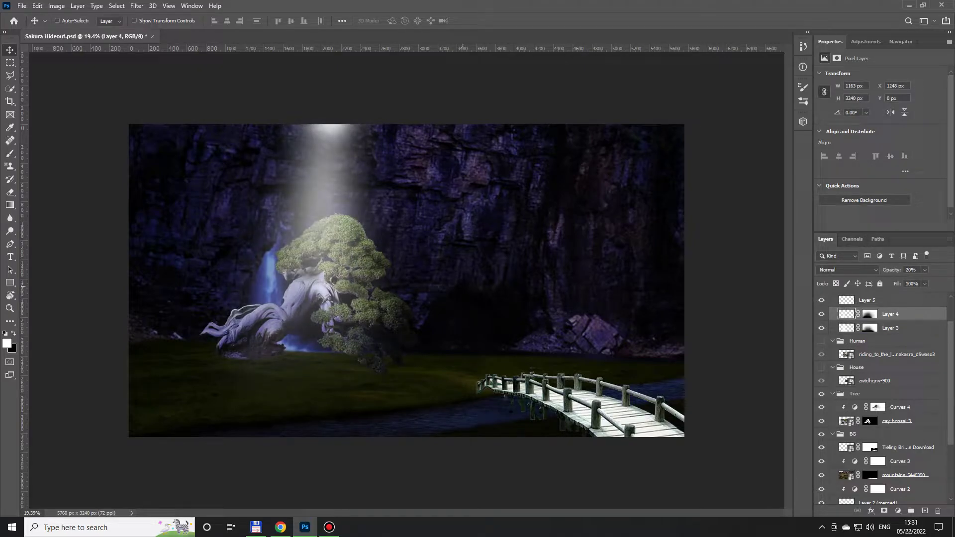
Lighten the grass under the bonsai via the Curves 2 mask and load the tree's outline selection
scroll(875, 397, down, 5)
key(0)
key(b)
key(x)
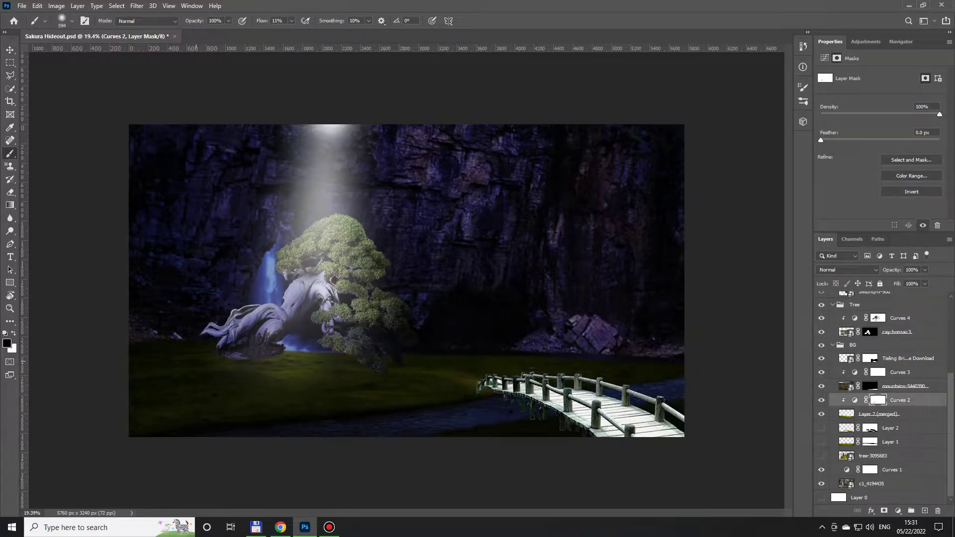
click(286, 371)
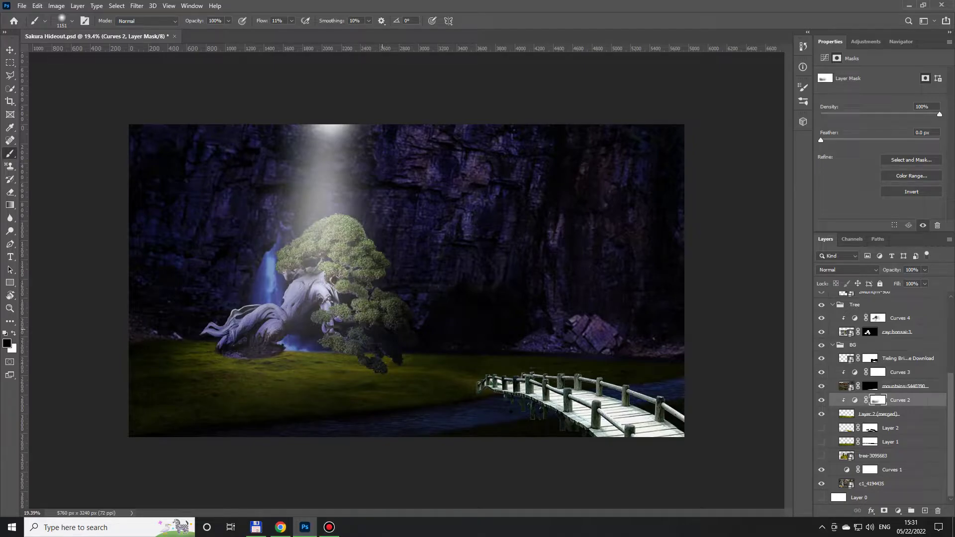
scroll(381, 303, up, 3)
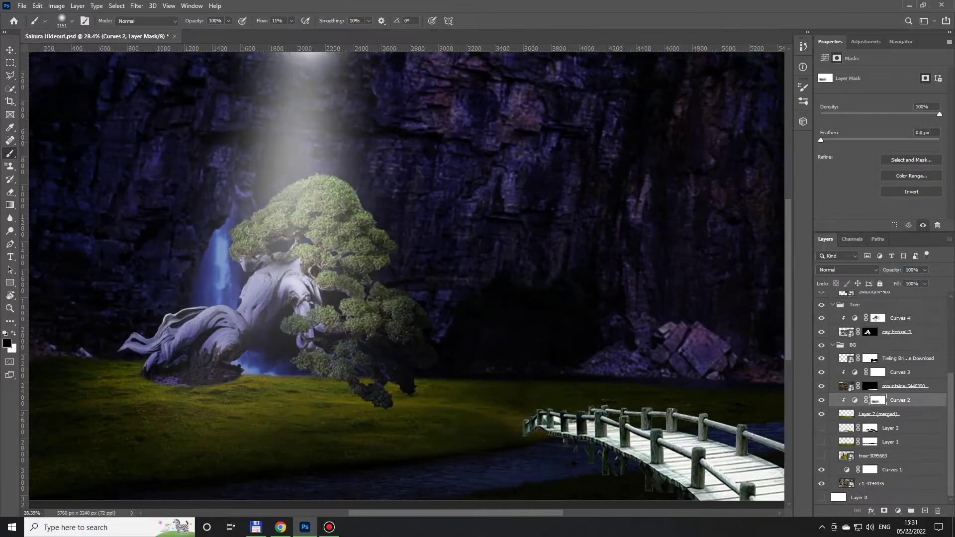
ctrl+click(868, 332)
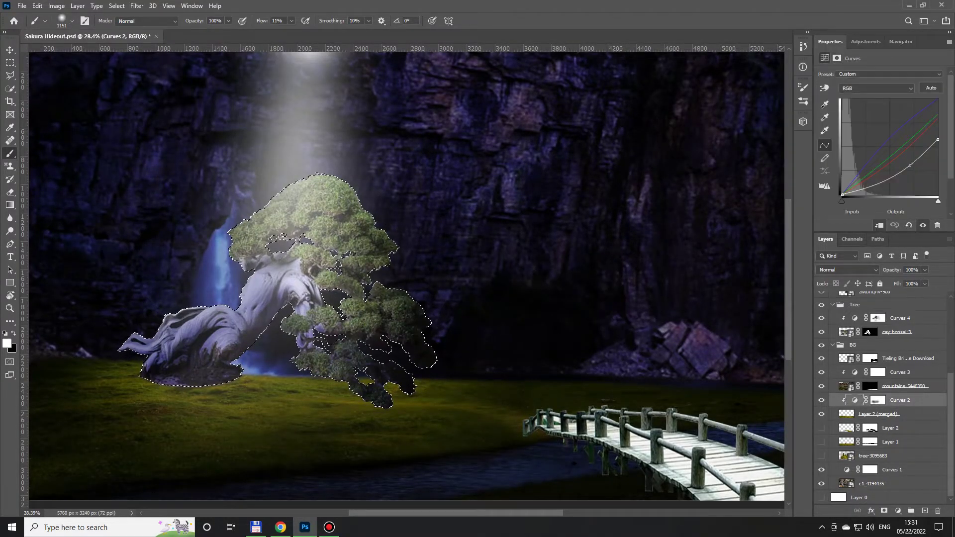
On a new empty layer, fill the bonsai selection with black and deselect
key(x)
click(925, 511)
key(x)
key(alt+BackSpace)
key(ctrl+d)
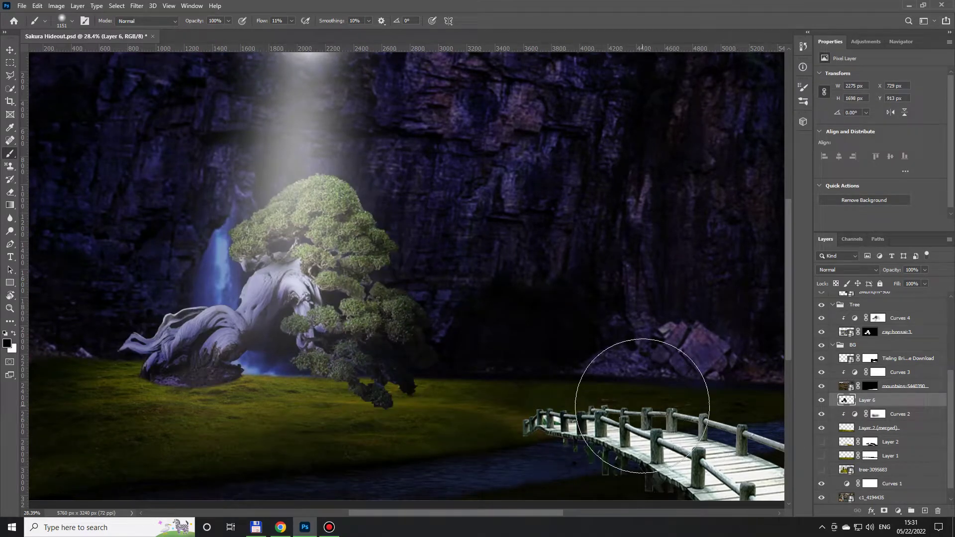
Flip the black shape below the tree and squash it flat onto the grass
key(ctrl+t)
drag(348, 278, 345, 441)
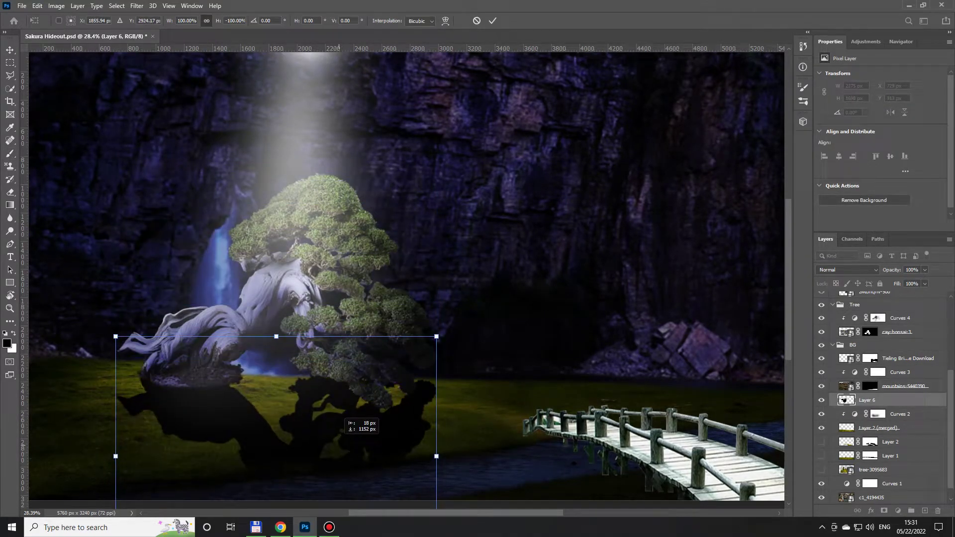
scroll(373, 295, down, 3)
scroll(372, 295, down, 1)
drag(311, 476, 311, 396)
drag(311, 324, 311, 363)
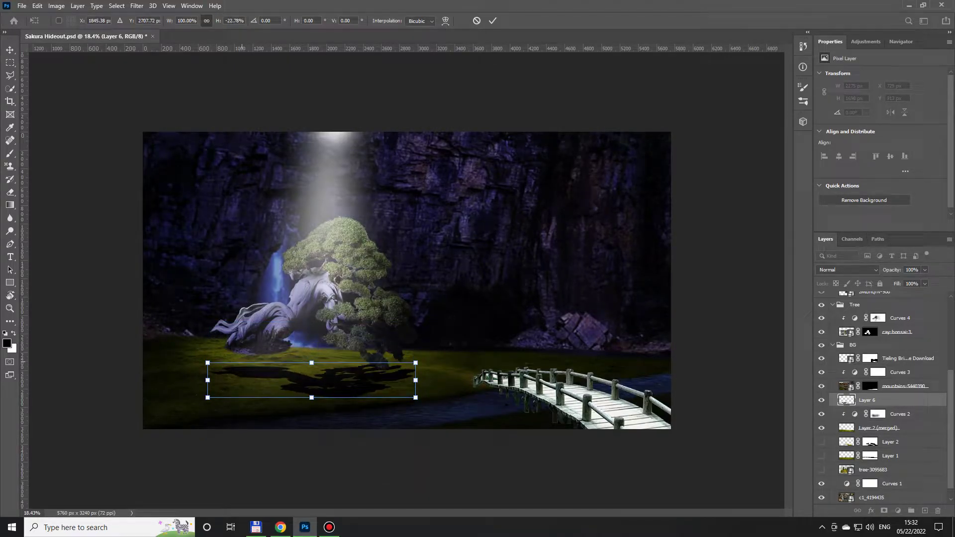
Warp the shadow's top edge upward and reduce its height further
right_click(241, 188)
click(264, 262)
drag(277, 363, 278, 355)
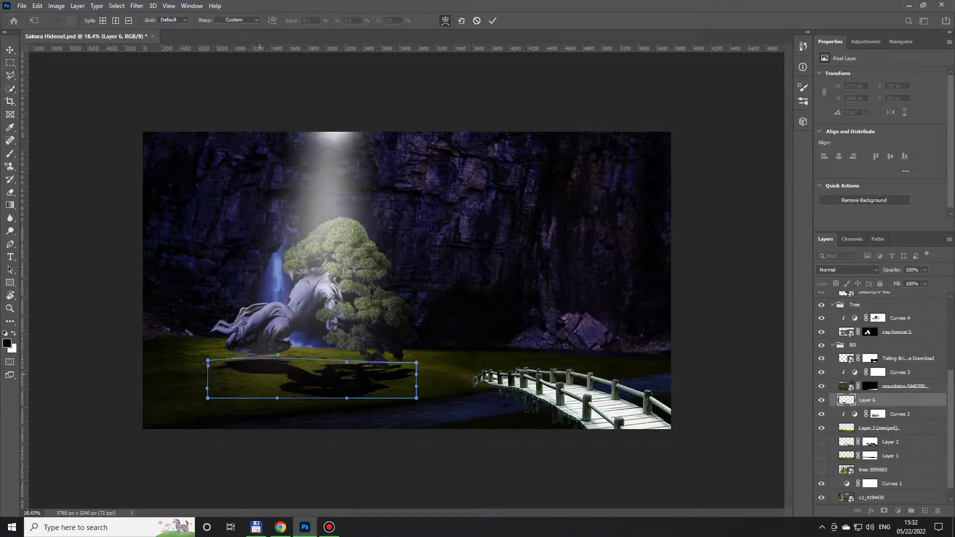
key(Return)
key(b)
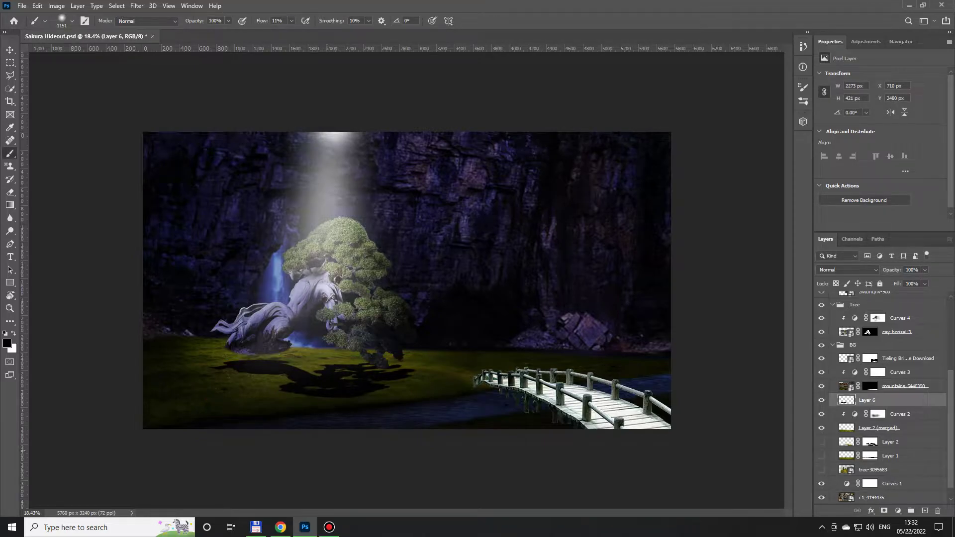
key(ctrl+t)
drag(311, 400, 299, 391)
key(Return)
Set the shadow layer to Overlay blending at 60% opacity
scroll(370, 316, up, 3)
key(v)
click(846, 270)
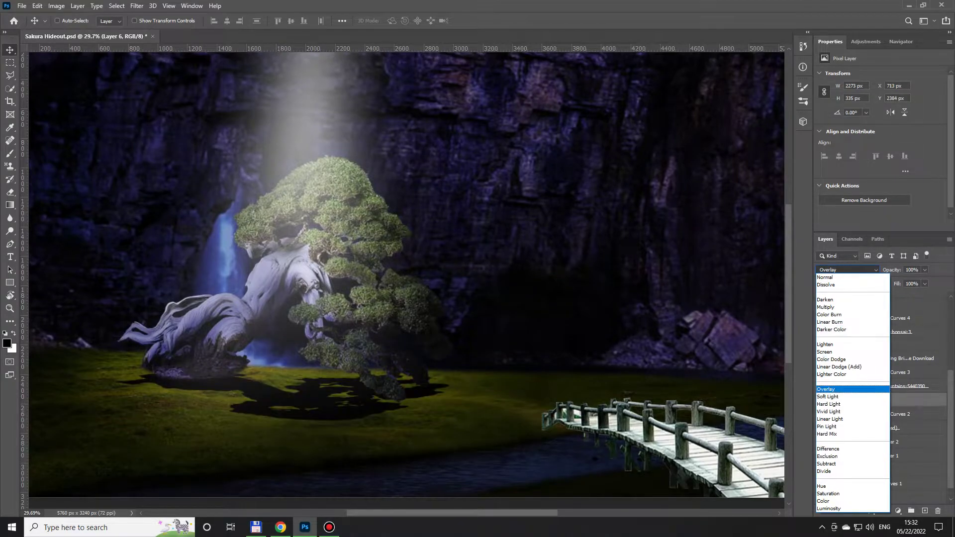
click(825, 389)
key(5)
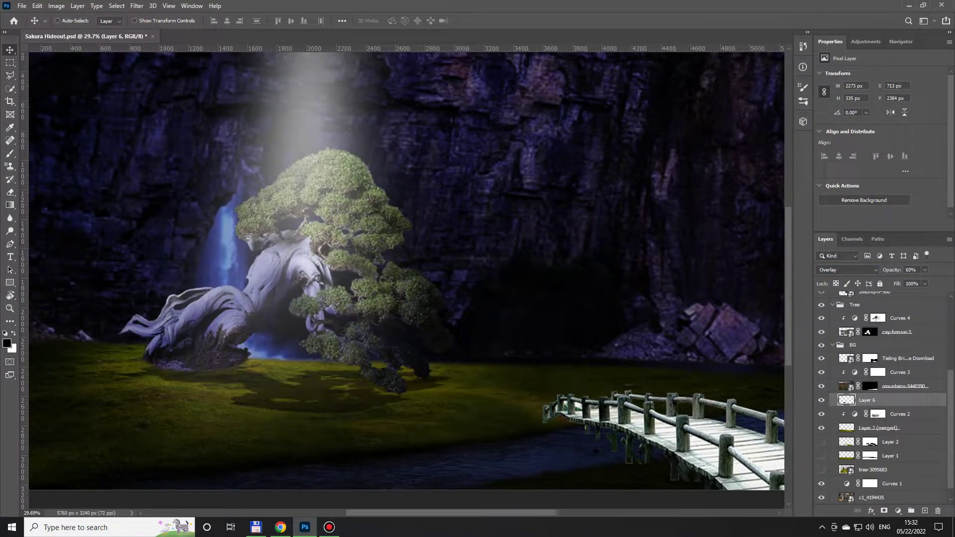
Apply a Gaussian Blur with radius 15.3 to the shadow
click(136, 5)
click(338, 164)
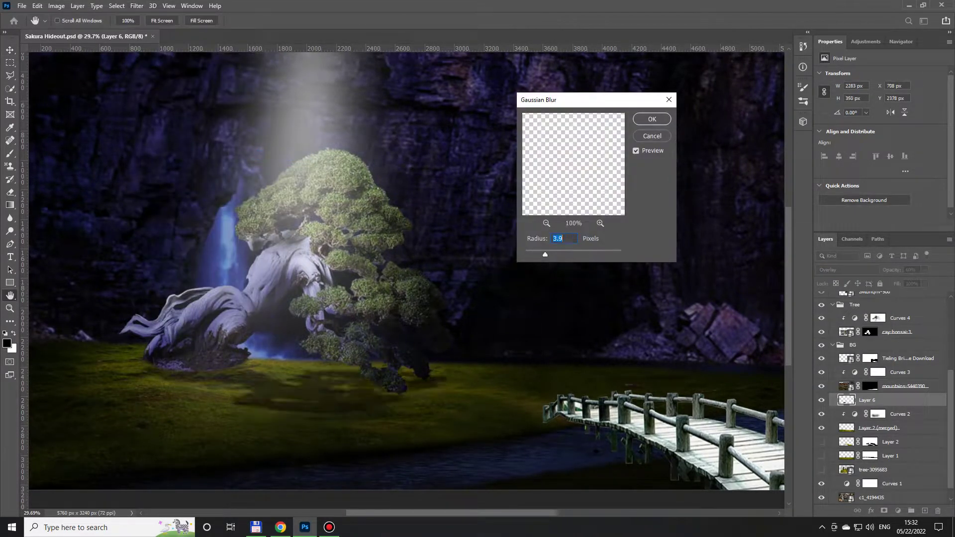
drag(549, 254, 565, 254)
key(Return)
key(v)
scroll(406, 268, down, 3)
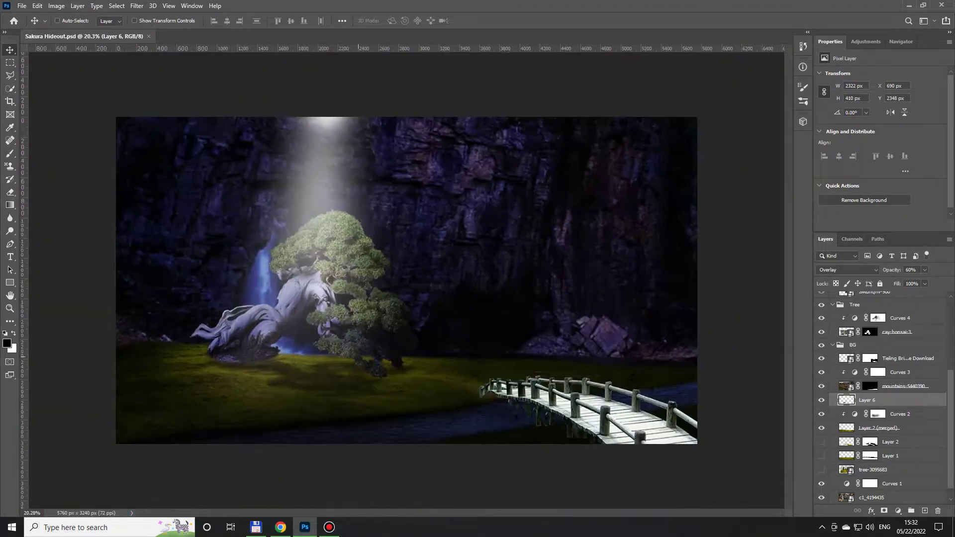
scroll(885, 398, down, 1)
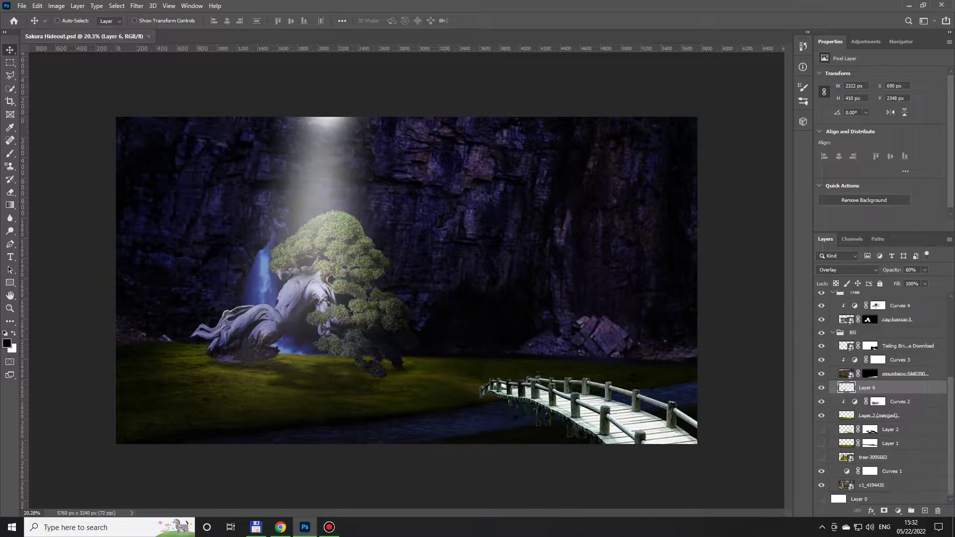
Paint the Curves 1 mask to brighten around the waterfall, light beam and rocks
click(869, 471)
key(b)
mouse_move(328, 149)
mouse_down()
mouse_move(278, 259)
mouse_move(246, 298)
mouse_up()
mouse_move(366, 214)
mouse_down()
mouse_move(371, 149)
mouse_move(383, 234)
mouse_up()
drag(378, 282, 416, 351)
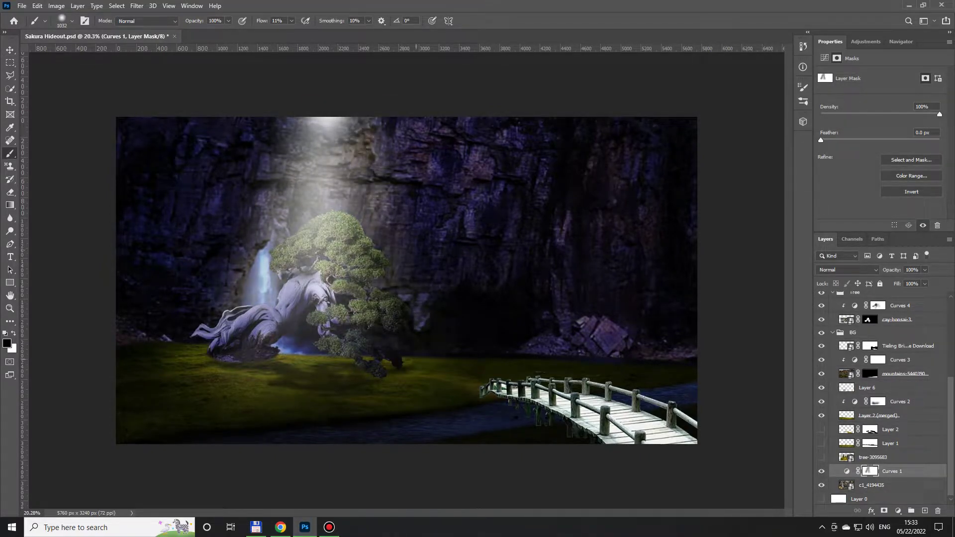
drag(234, 209, 297, 149)
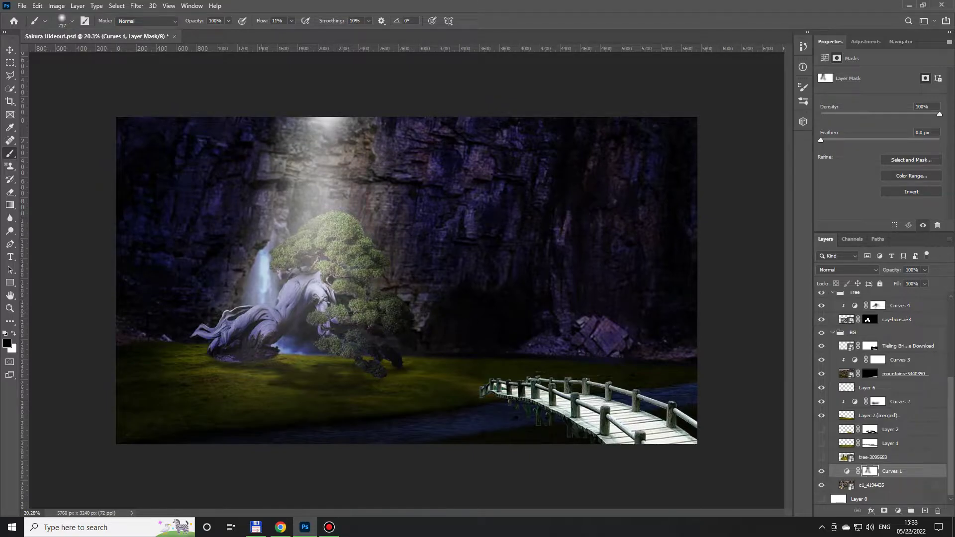
drag(373, 132, 390, 264)
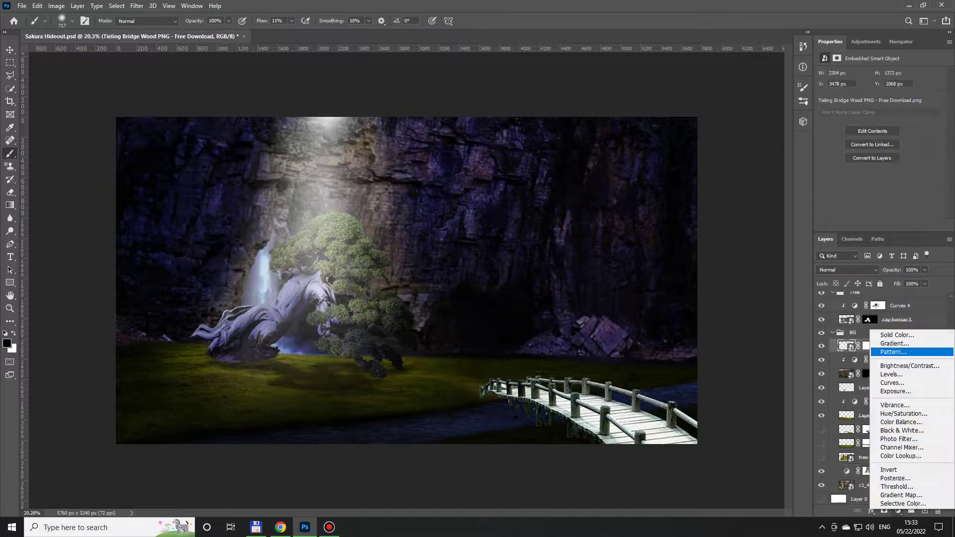
Add a trial Curves adjustment, pull its highlights down, then delete it
click(846, 471)
click(898, 511)
click(875, 386)
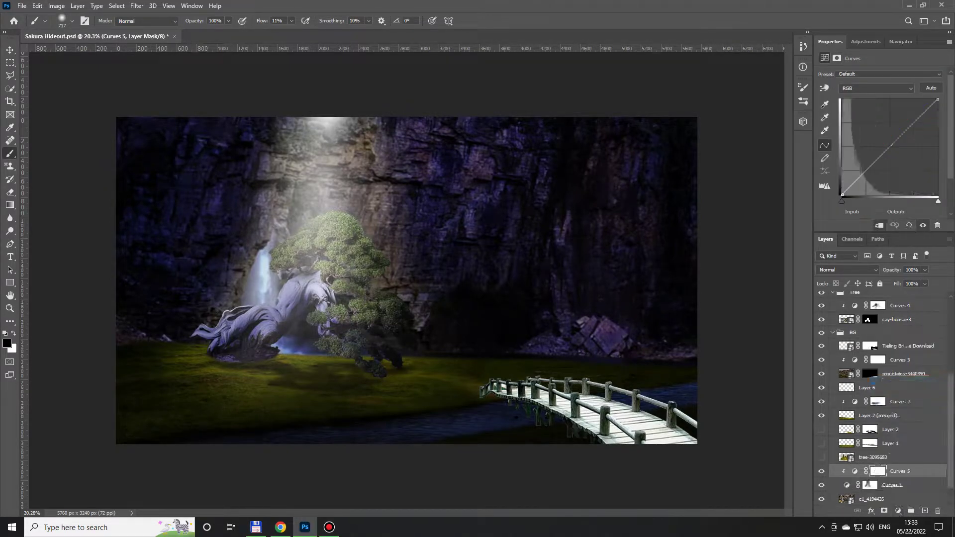
drag(937, 99, 938, 134)
key(Delete)
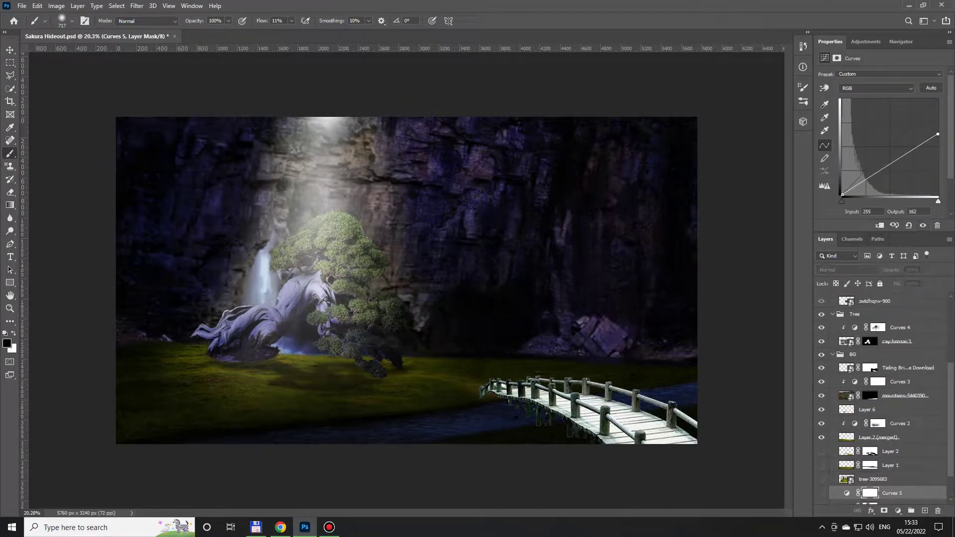
Add a Curves adjustment above the Tieling Bridge layer and darken its RGB curve
click(890, 405)
click(897, 511)
click(890, 380)
drag(898, 138, 898, 178)
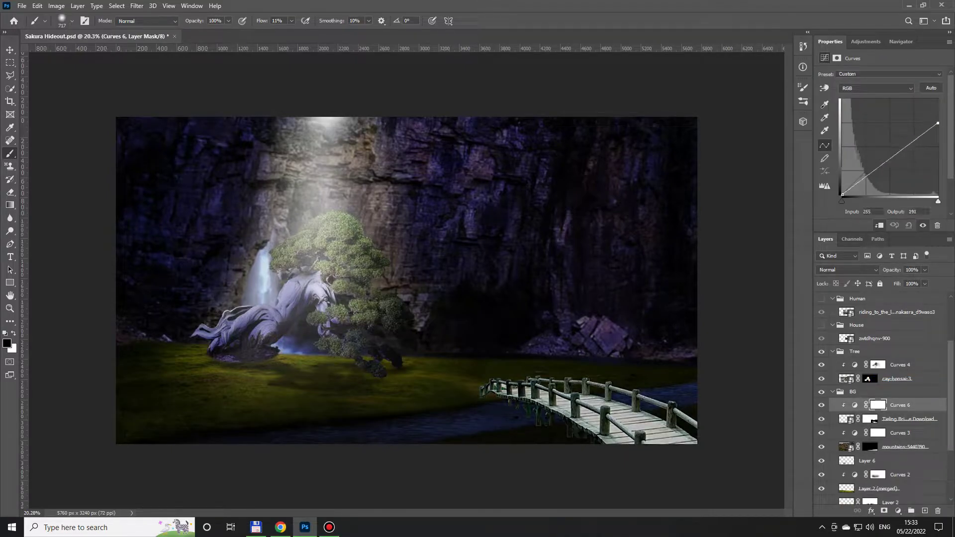
drag(937, 135, 937, 151)
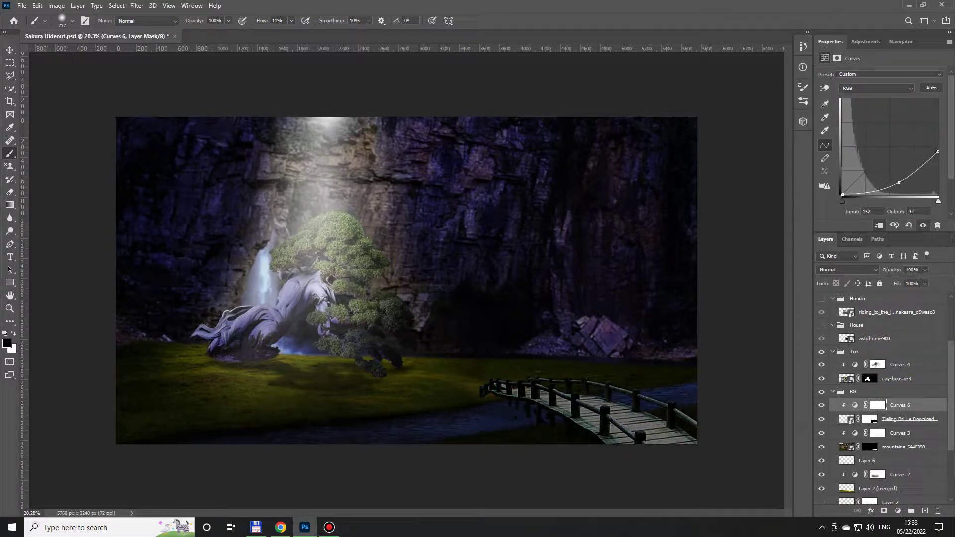
drag(898, 177, 897, 174)
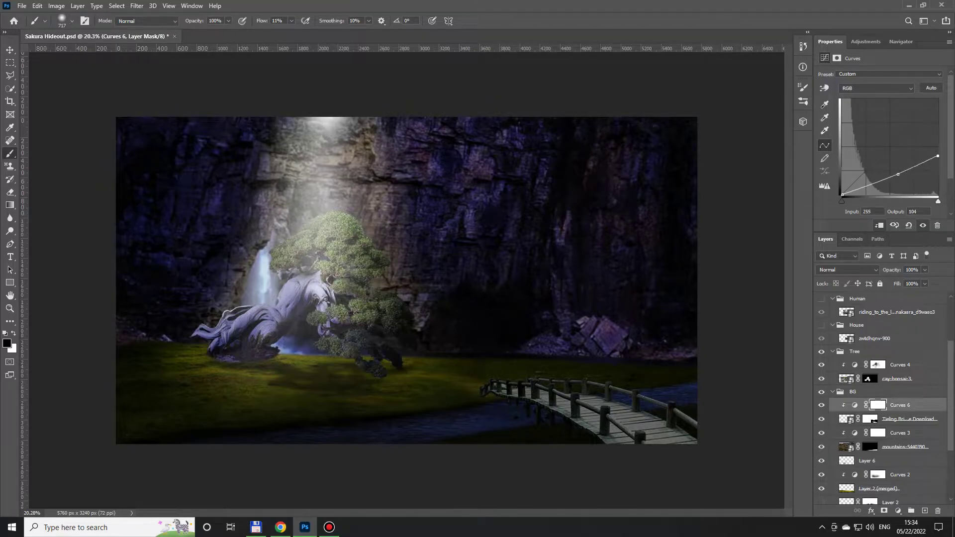
Lower the bridge curve's red and green channels and raise blue slightly to cool it
click(875, 88)
click(855, 106)
drag(902, 134, 903, 155)
click(875, 88)
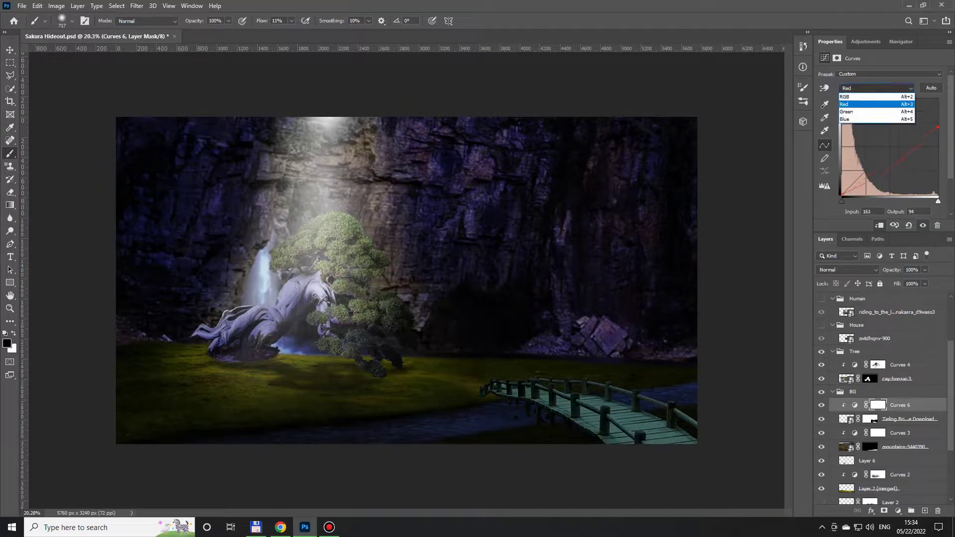
click(855, 115)
drag(937, 98, 937, 121)
drag(898, 149, 897, 155)
click(875, 88)
click(856, 123)
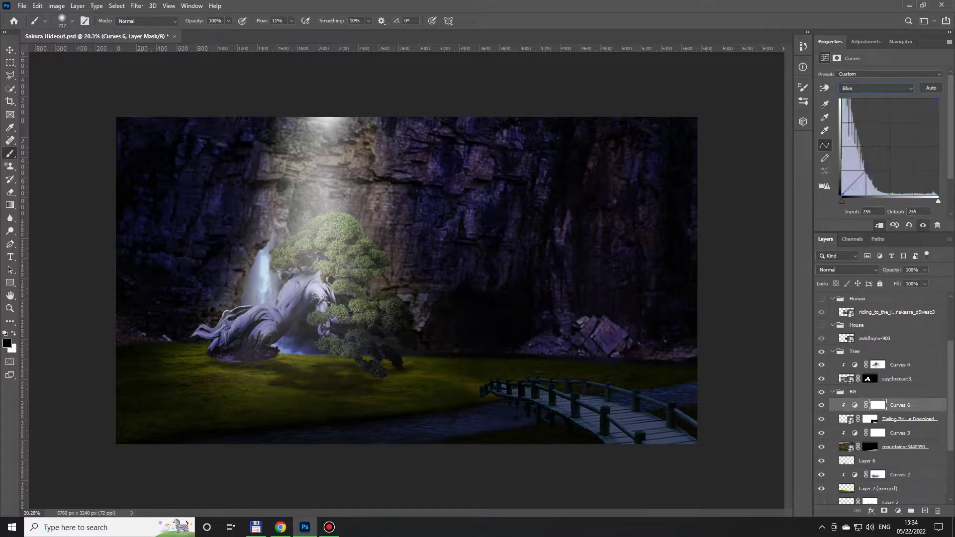
drag(895, 154, 894, 151)
key(ctrl+shift+alt+n)
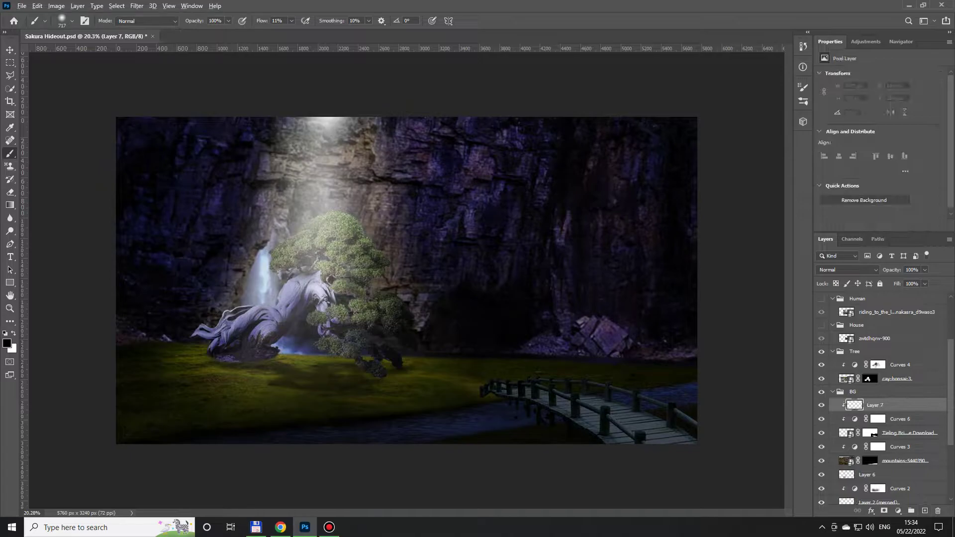
Fill the new layer black, restrict it to the bridge's lighter tones, and nudge the bridge curve up
key(alt+BackSpace)
double_click(920, 405)
mouse_move(639, 275)
mouse_down()
mouse_move(708, 275)
mouse_move(682, 275)
mouse_up()
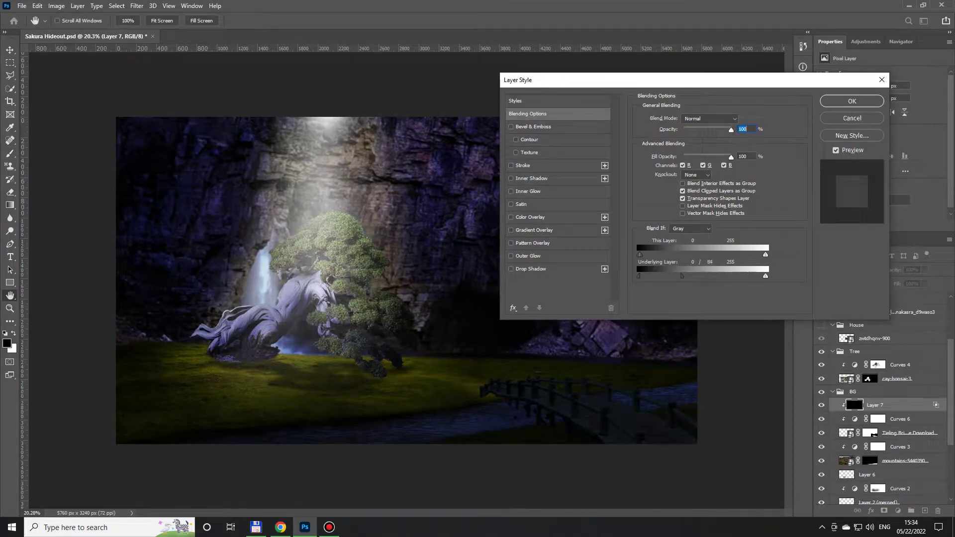
key(Return)
key(ctrl+bracketleft)
key(ctrl+bracketright)
key(alt+bracketleft)
drag(898, 175, 897, 172)
Try several opacities for the black Layer 7, settling on 70%
key(alt+bracketright)
key(v)
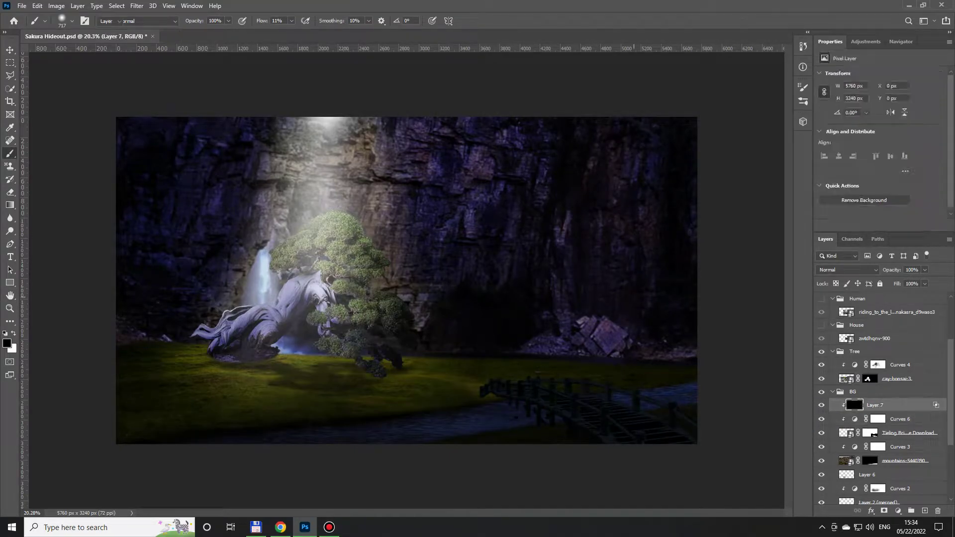
key(8)
key(9)
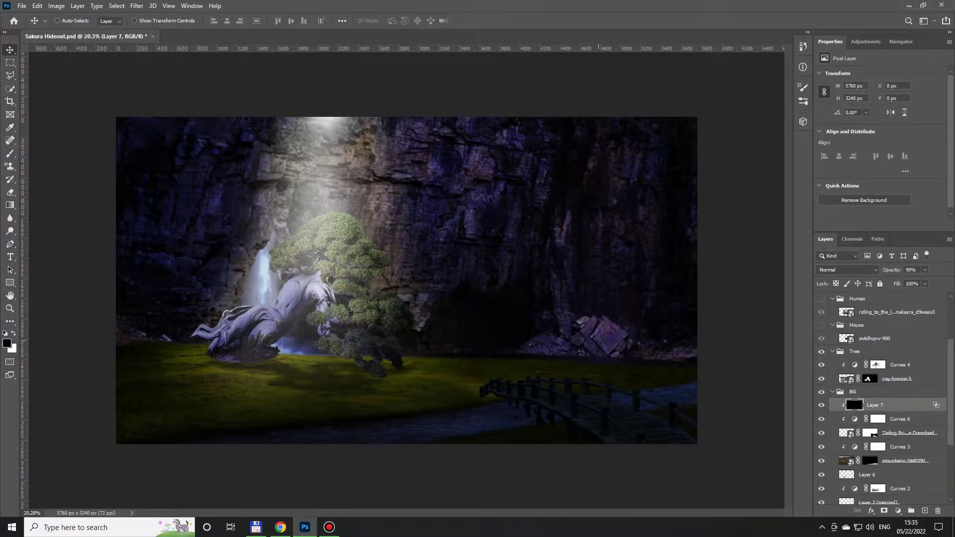
scroll(409, 308, up, 2)
key(5)
key(9)
key(5)
key(7)
scroll(542, 430, up, 6)
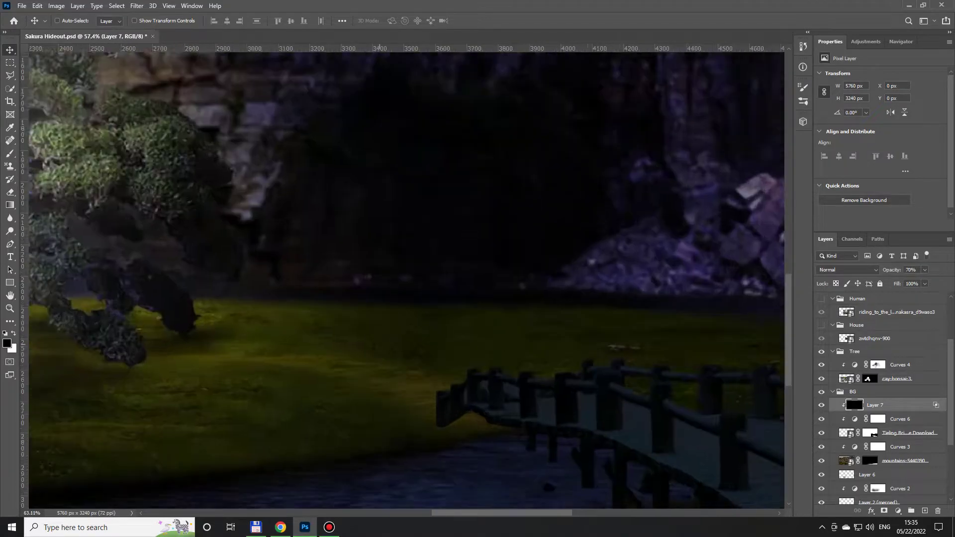
On the Tieling Bridge mask, select the two gaps between the bridge posts
key(l)
key(alt+bracketleft)
key(alt+bracketleft)
scroll(542, 430, up, 4)
click(418, 335)
click(392, 335)
click(459, 397)
click(506, 396)
click(505, 350)
click(460, 340)
key(x)
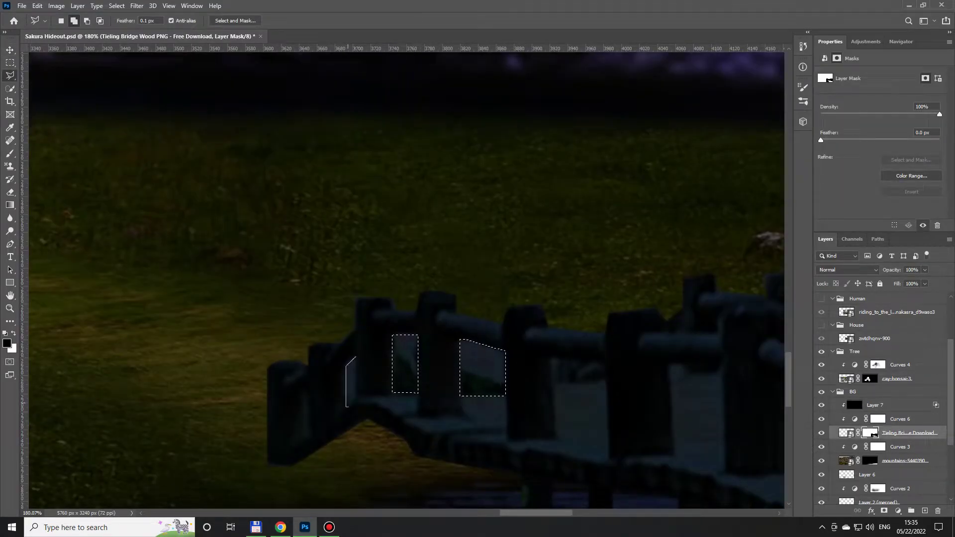
scroll(446, 408, down, 5)
scroll(446, 407, down, 5)
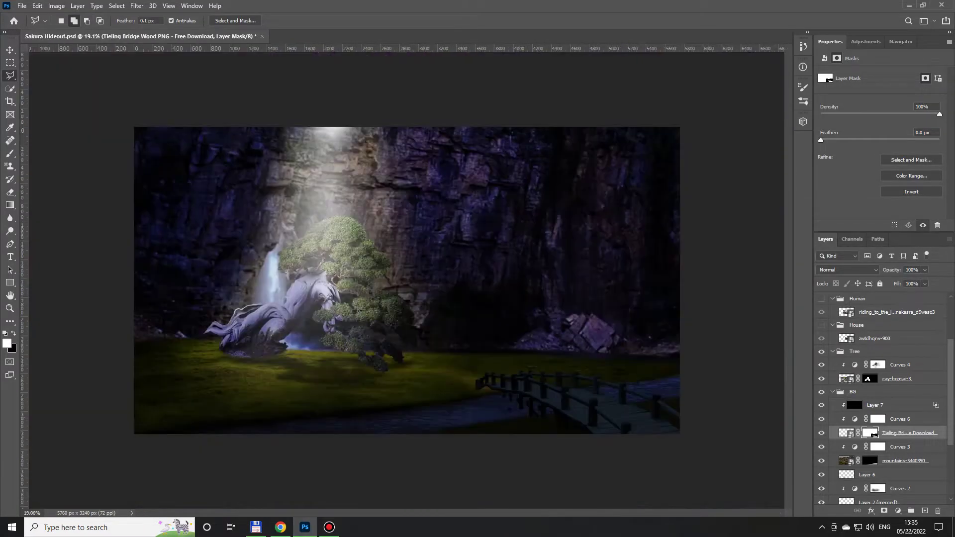
Drag Curves 6's Underlying Layer Blend If slider left so the bridge area darkens
double_click(925, 418)
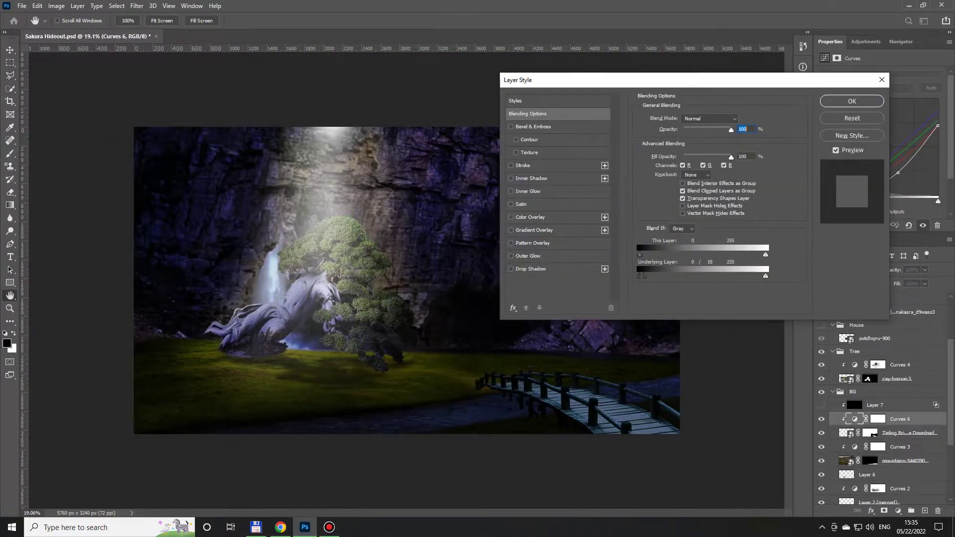
drag(744, 275, 678, 275)
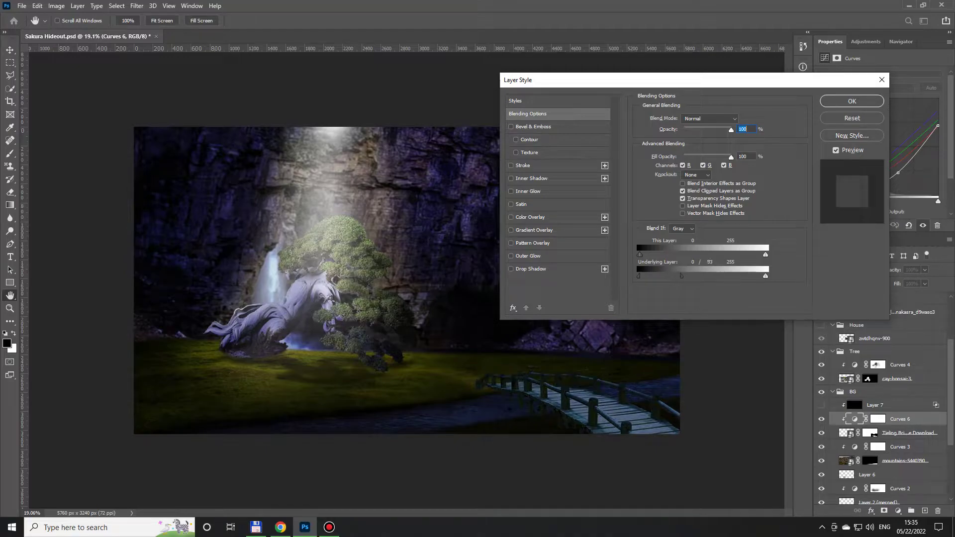
key(Return)
click(875, 404)
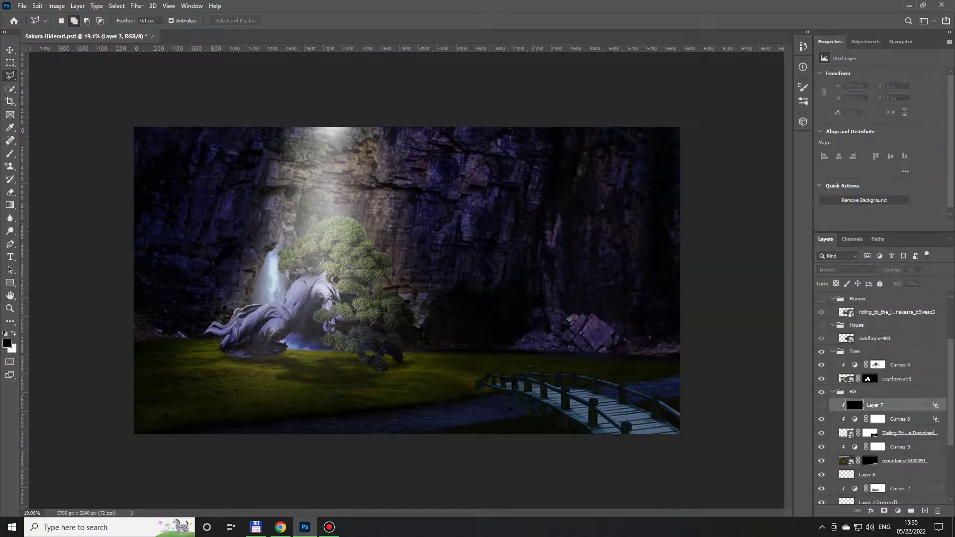
Show Layer 7 again and add a layer mask to it
click(821, 405)
alt+click(883, 511)
key(b)
scroll(398, 298, up, 3)
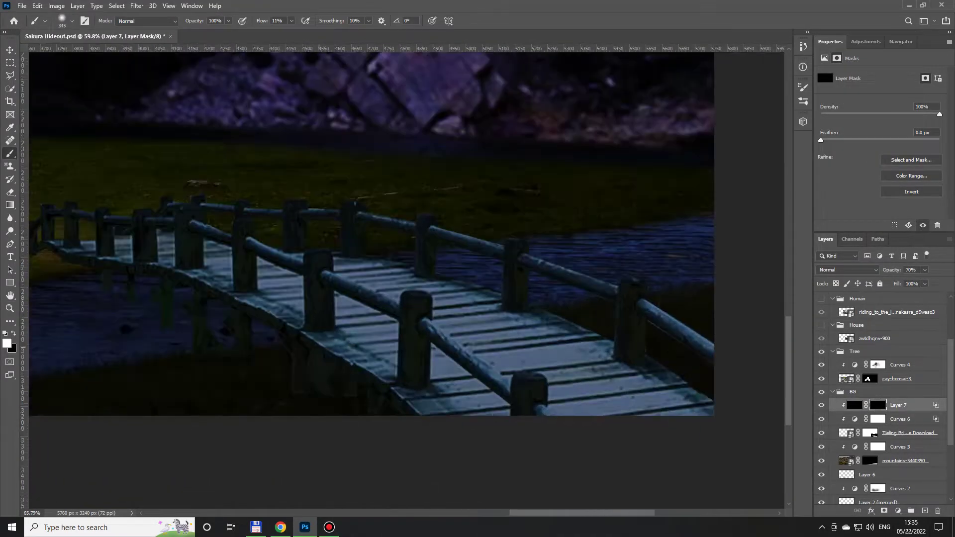
scroll(397, 298, down, 1)
scroll(608, 406, down, 10)
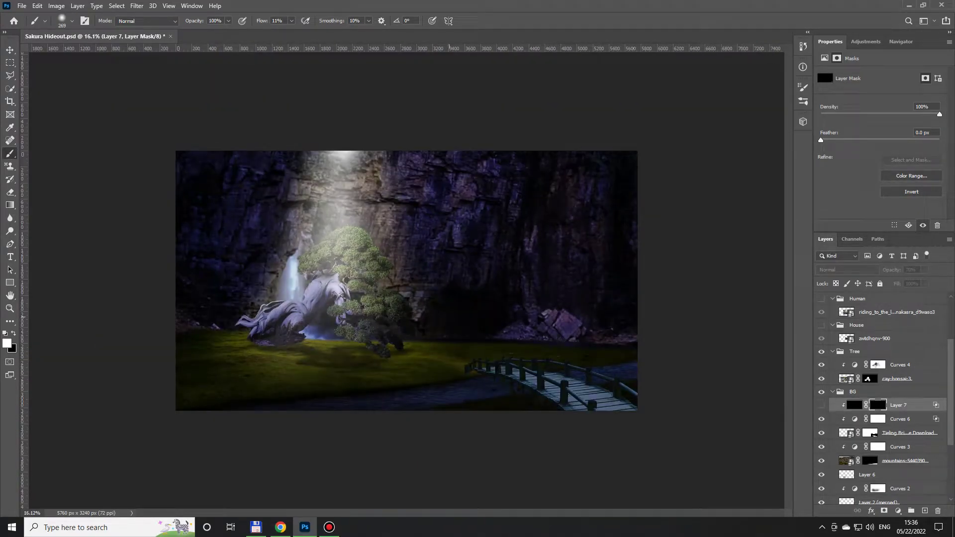
Add a new layer clipped above Curves 2 and paint black over the bridge's left end
key(alt+bracketleft)
key(alt+bracketleft)
key(alt+bracketleft)
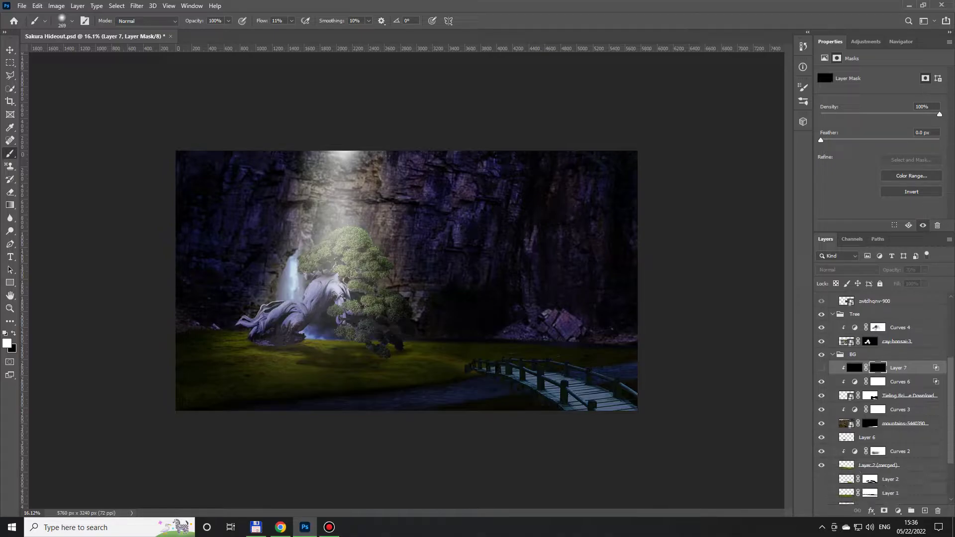
key(alt+bracketleft)
key(alt+bracketleft)
key(alt+bracketleft)
scroll(406, 280, up, 1)
scroll(434, 334, up, 5)
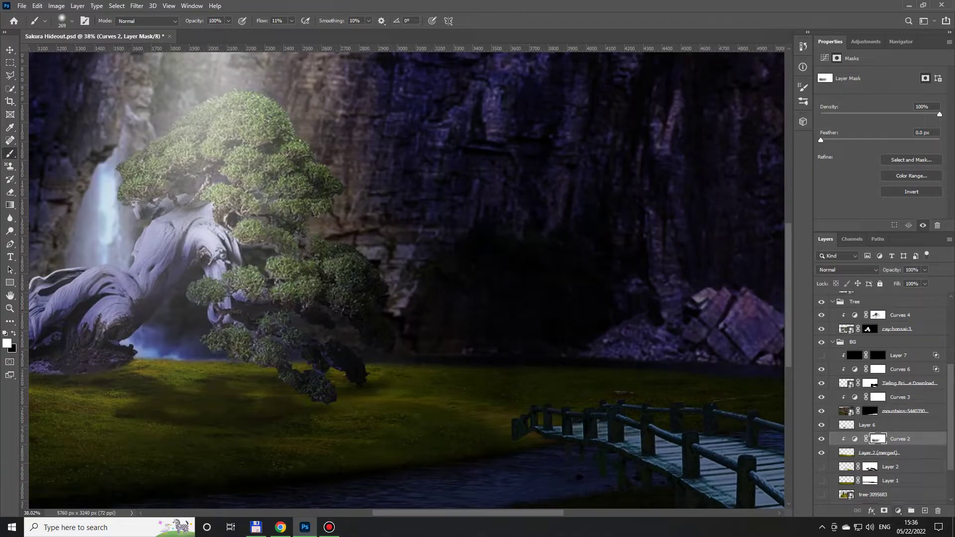
key(ctrl+shift+alt+n)
key(x)
drag(535, 438, 519, 442)
Set Layer 8 to Overlay blending at 80% opacity
click(846, 269)
click(845, 375)
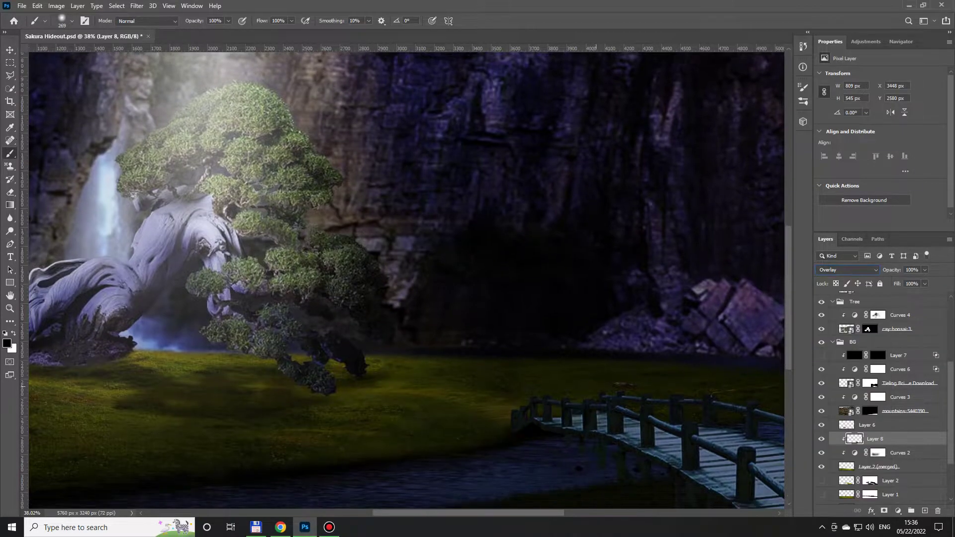
key(v)
key(8)
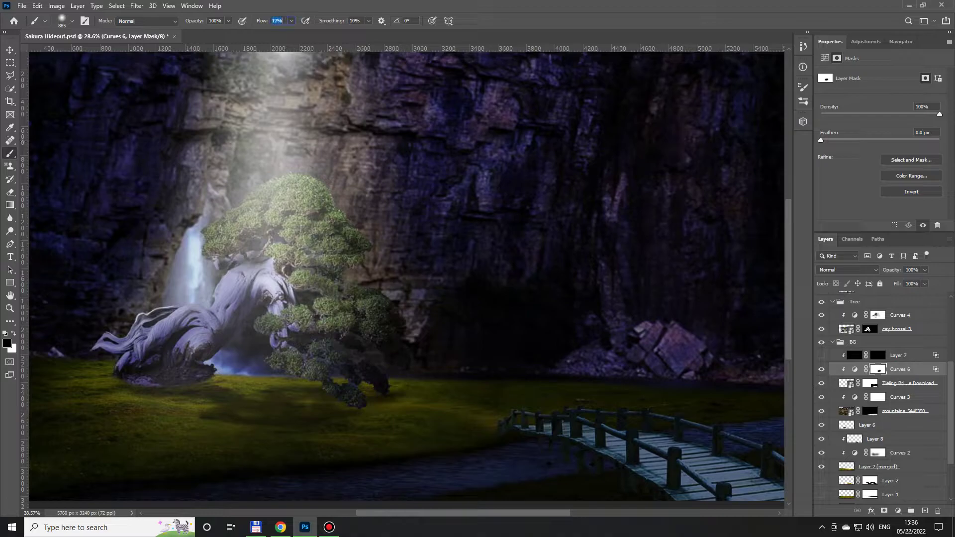
scroll(618, 373, up, 5)
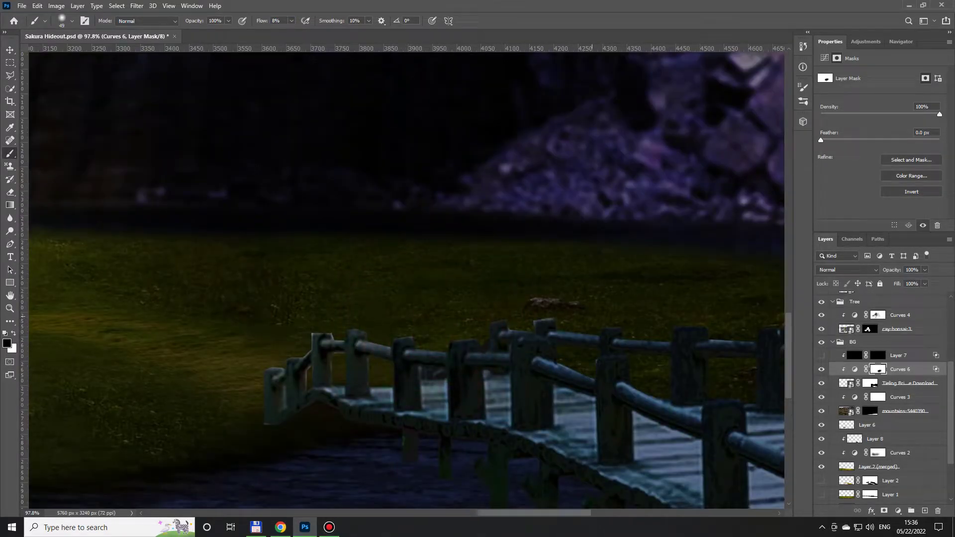
Pan to the far bridge, shrink the brush, and add Layer 9 clipped above Curves 6
drag(730, 328, 573, 243)
key(bracketleft)
key(bracketleft)
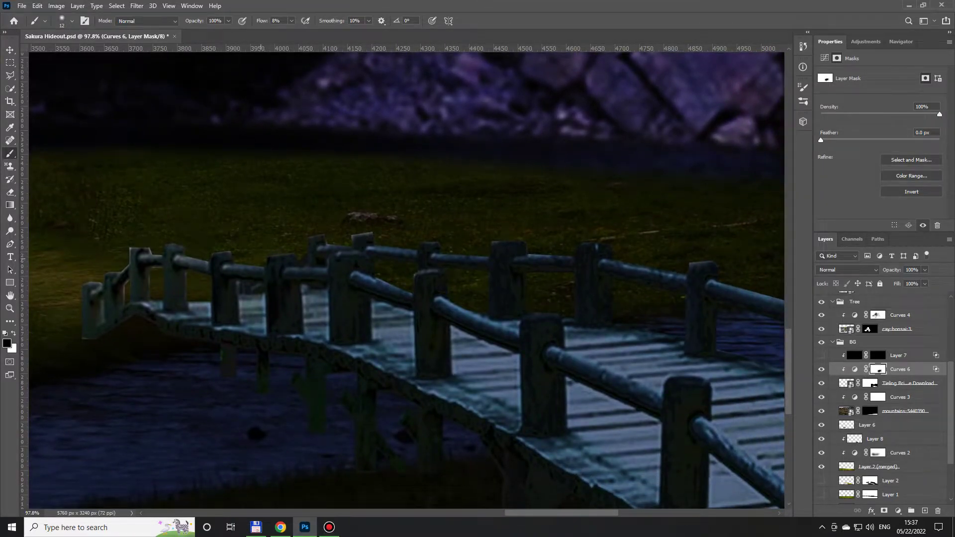
alt+scroll(373, 270, down, 3)
alt+scroll(373, 270, down, 2)
alt+scroll(373, 270, up, 1)
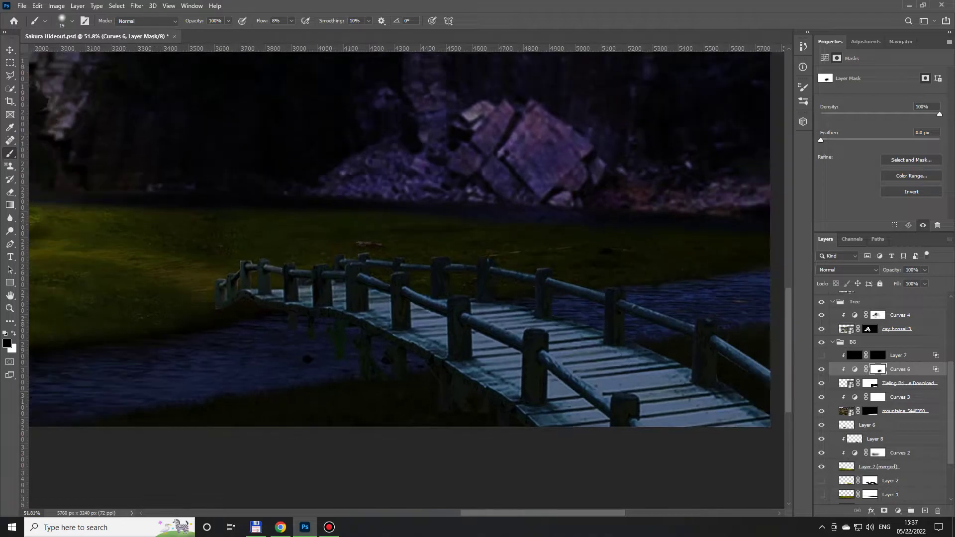
key(ctrl+shift+alt+n)
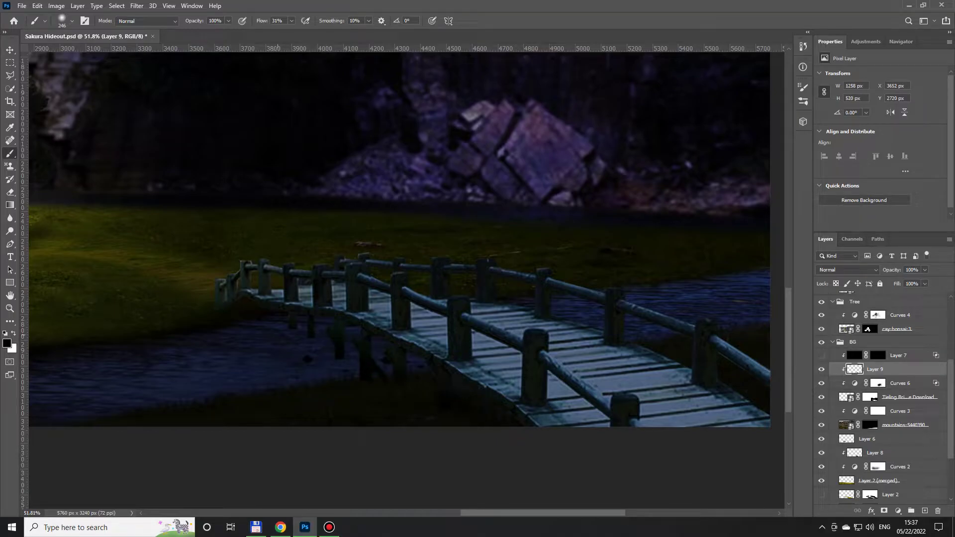
alt+scroll(746, 448, down, 3)
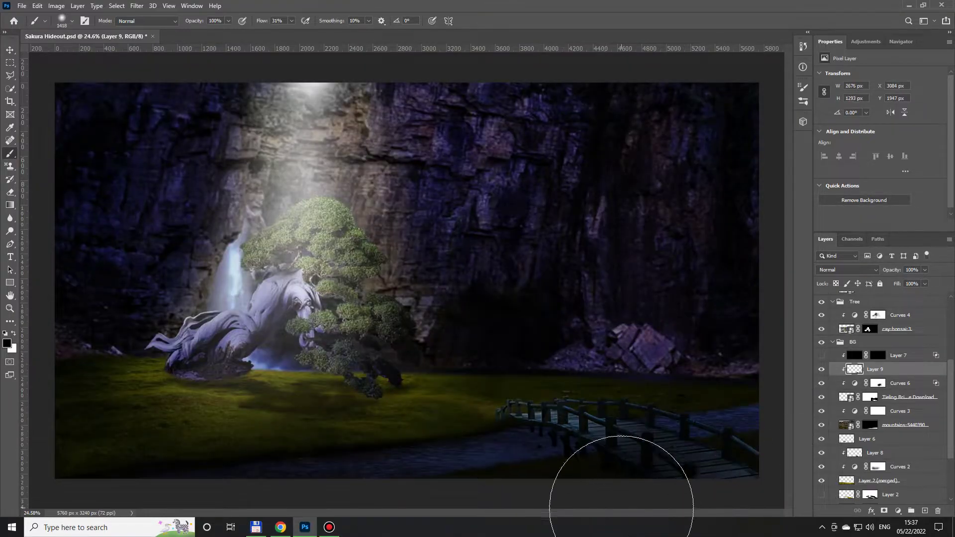
Zoom out to fit the image and select the cay-bonsai-3 tree layer
key(ctrl+minus)
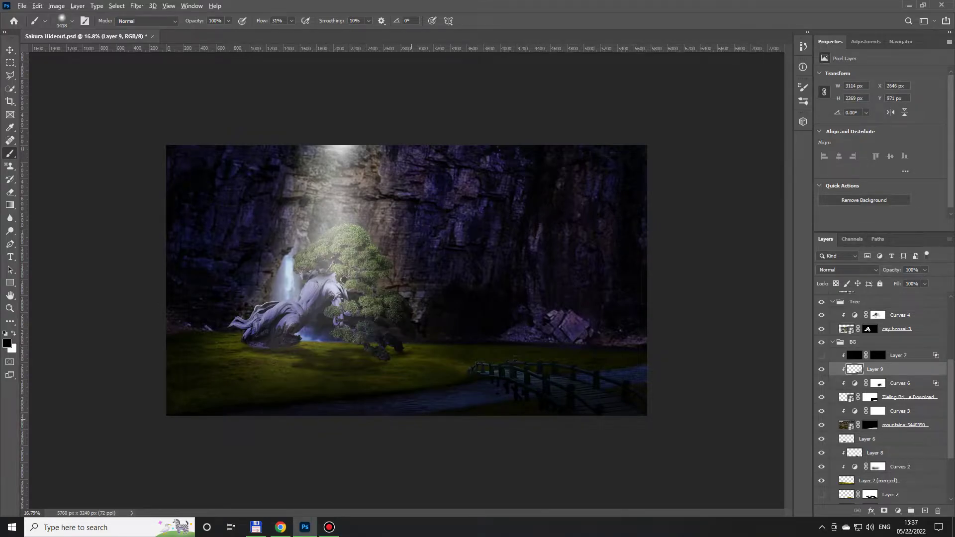
alt+scroll(407, 280, up, 1)
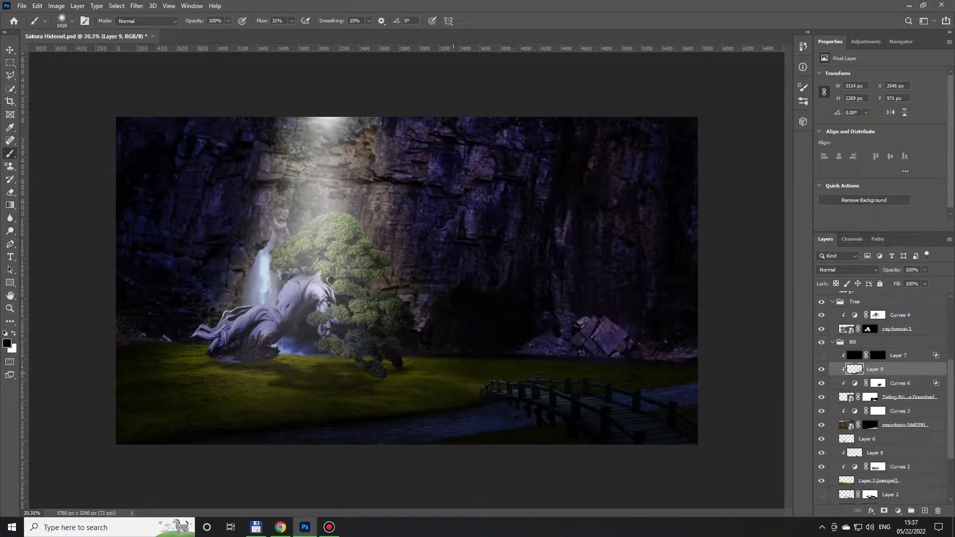
scroll(875, 398, up, 3)
click(875, 366)
click(898, 510)
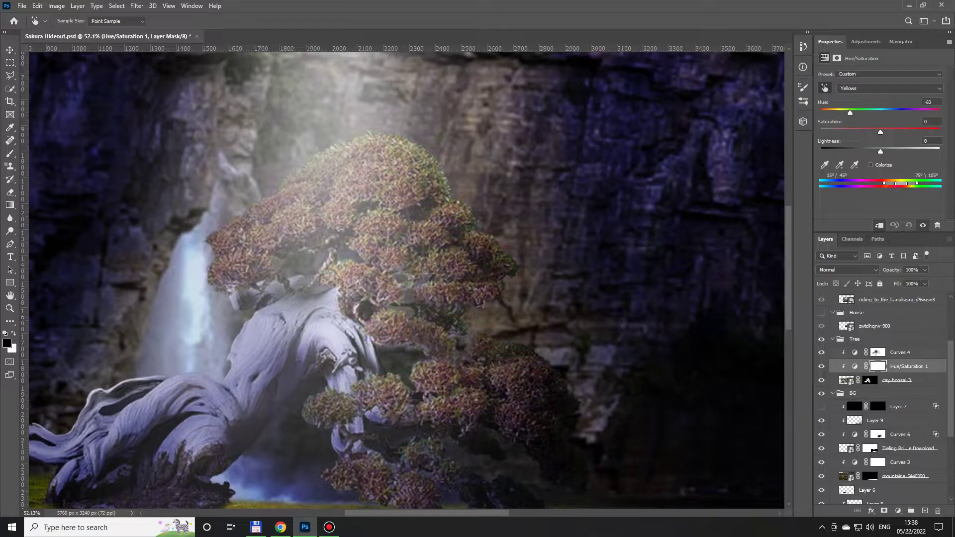
Shift the foliage Yellows hue to -94 and start brightening the canopy on the Curves 4 mask
drag(457, 209, 443, 209)
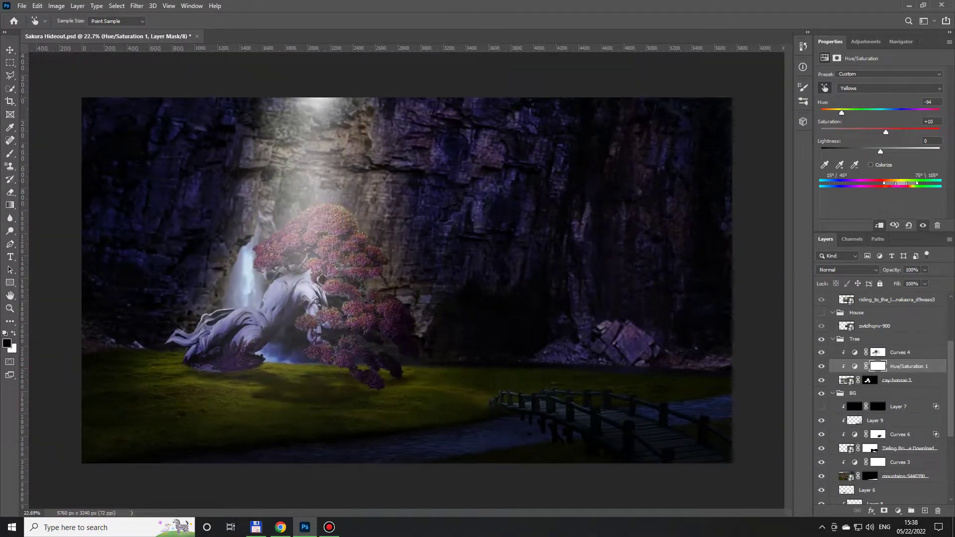
key(b)
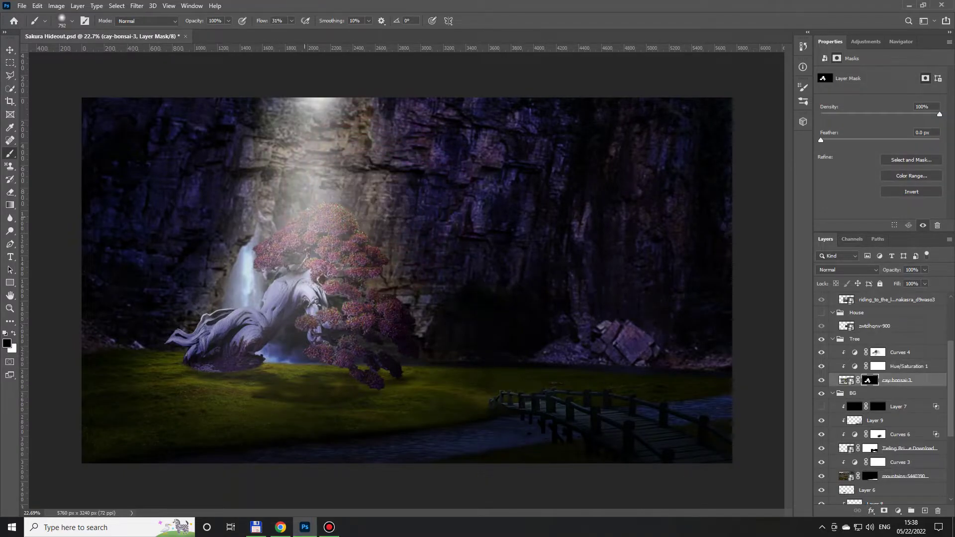
click(878, 352)
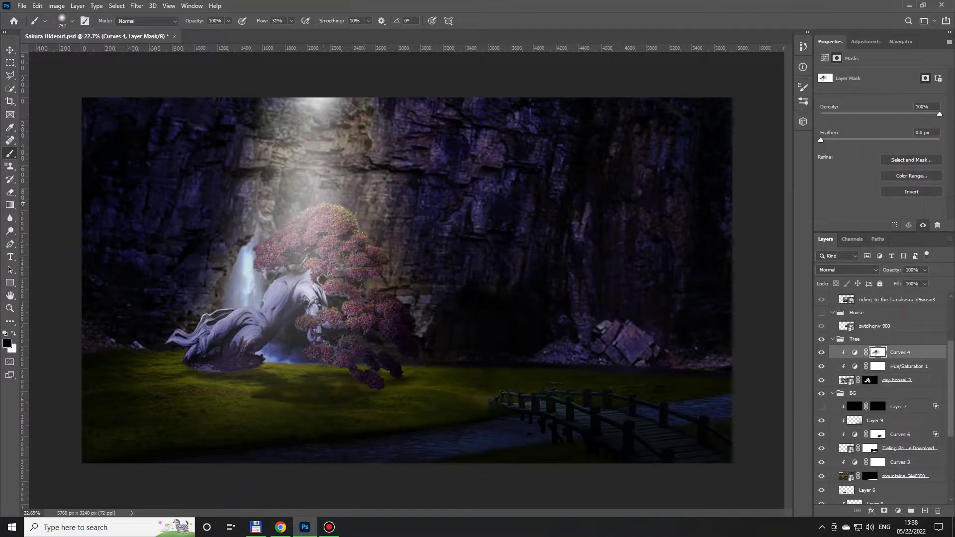
drag(427, 313, 395, 326)
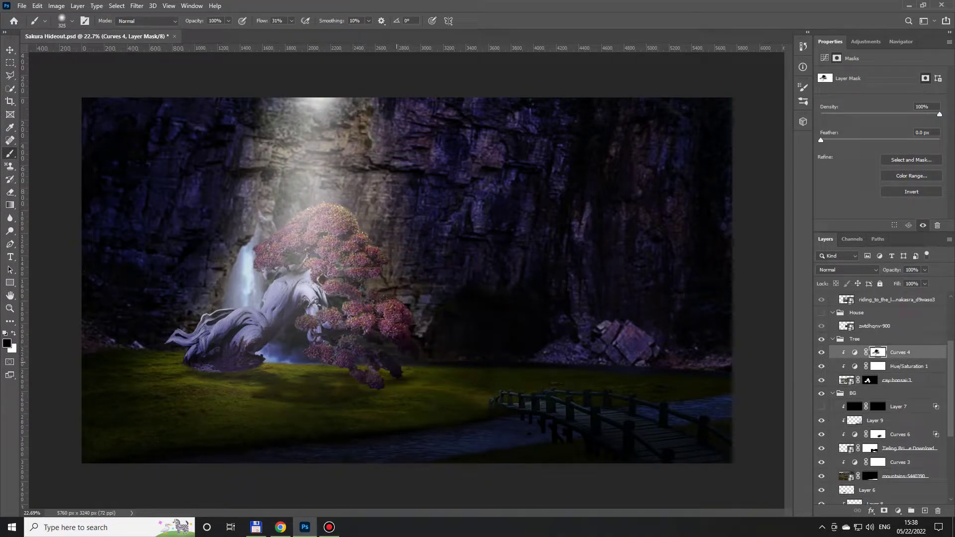
Brush more of the Curves 4 mask to brighten the lower canopy
scroll(344, 283, up, 5)
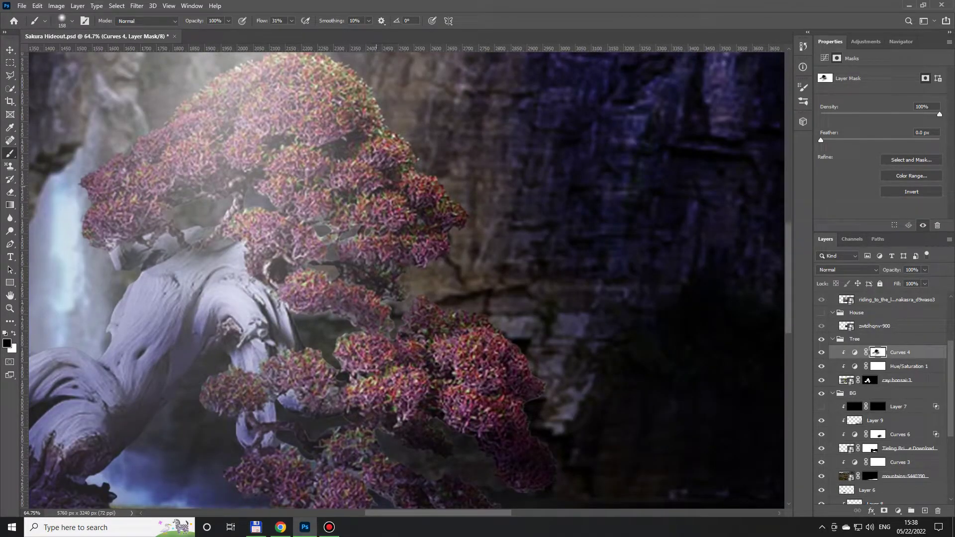
scroll(386, 185, down, 3)
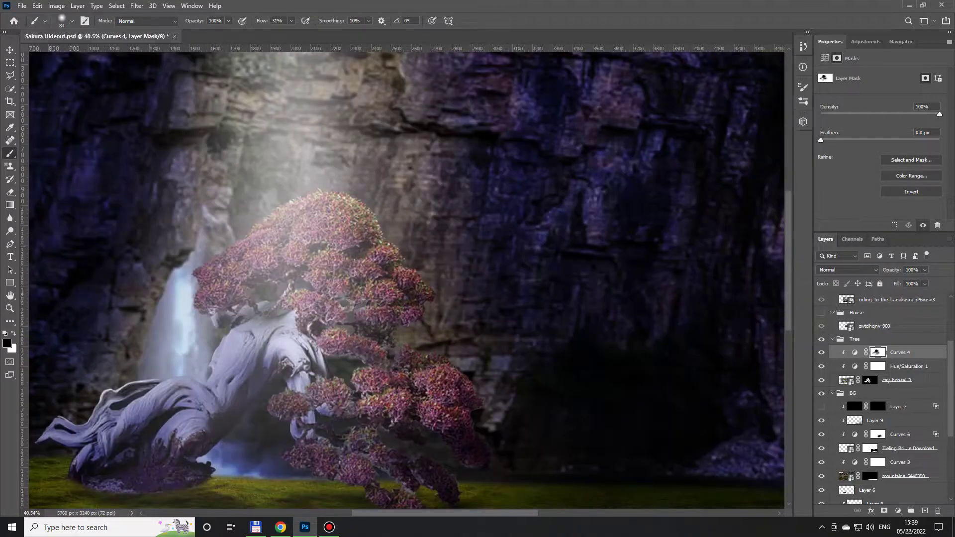
scroll(283, 279, down, 2)
scroll(289, 283, up, 5)
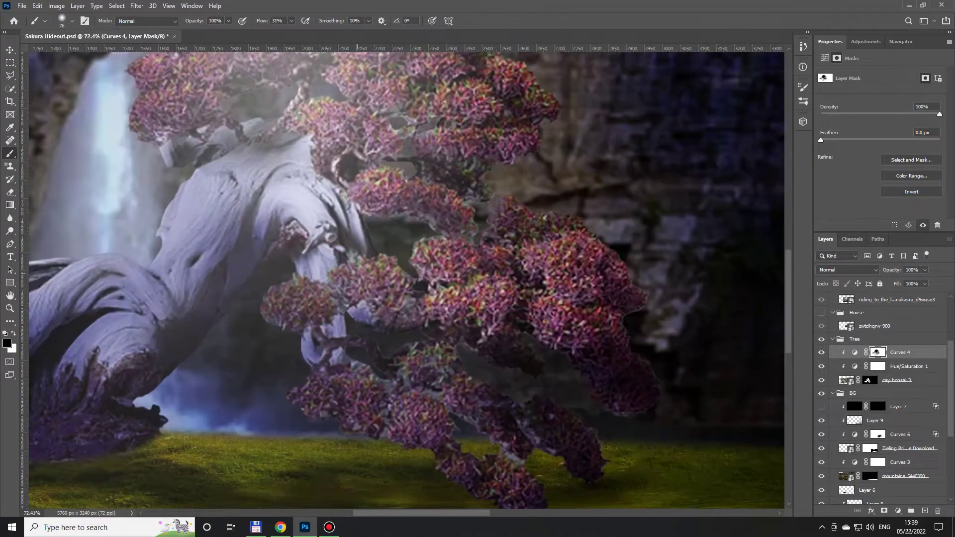
mouse_move(298, 385)
mouse_down()
mouse_move(368, 388)
mouse_move(442, 353)
mouse_move(493, 393)
mouse_up()
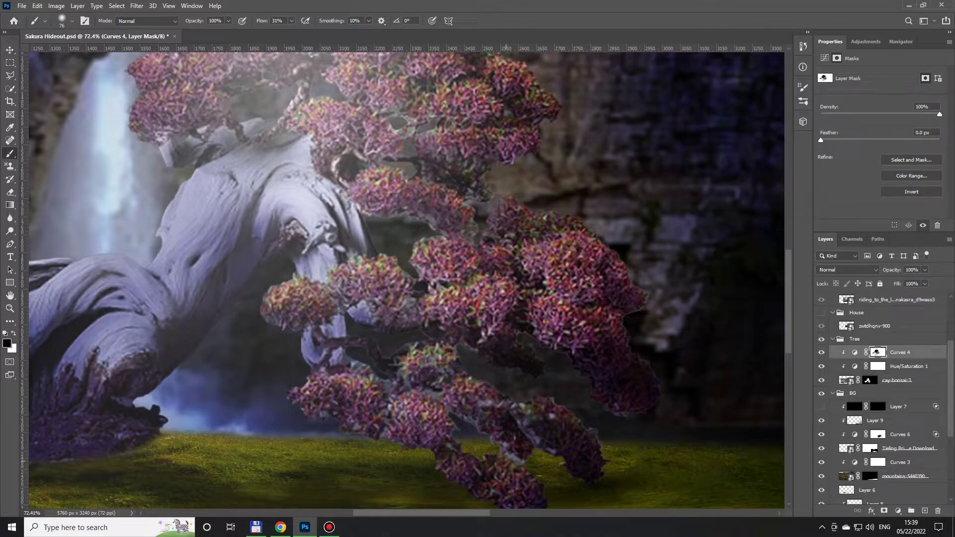
scroll(328, 318, down, 5)
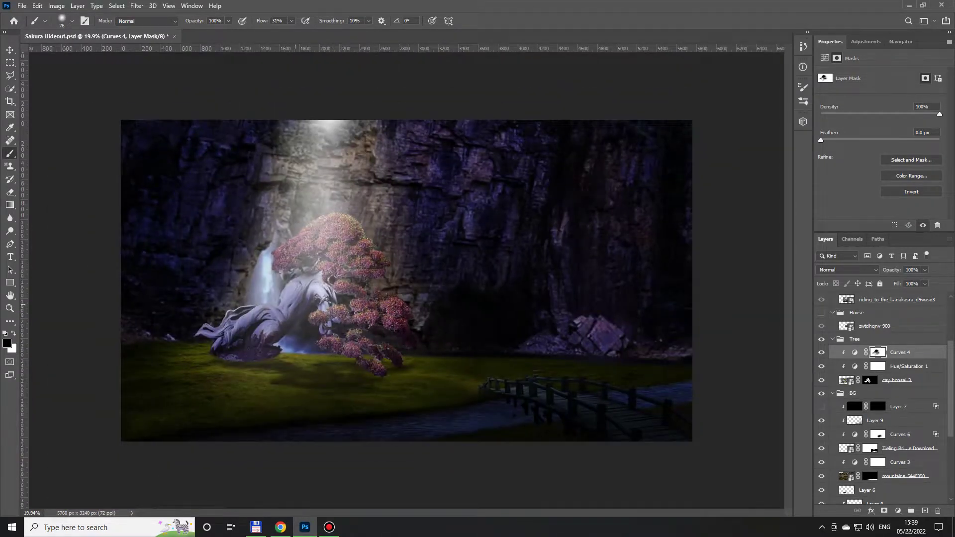
scroll(363, 262, up, 2)
Add a black Solid Color fill layer above Hue/Saturation 1
key(alt+bracketleft)
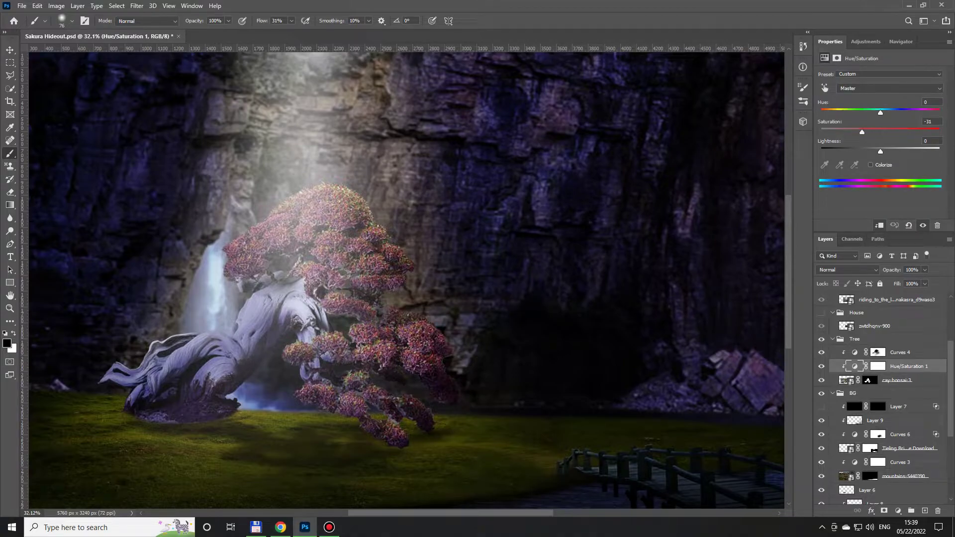
click(898, 511)
click(895, 335)
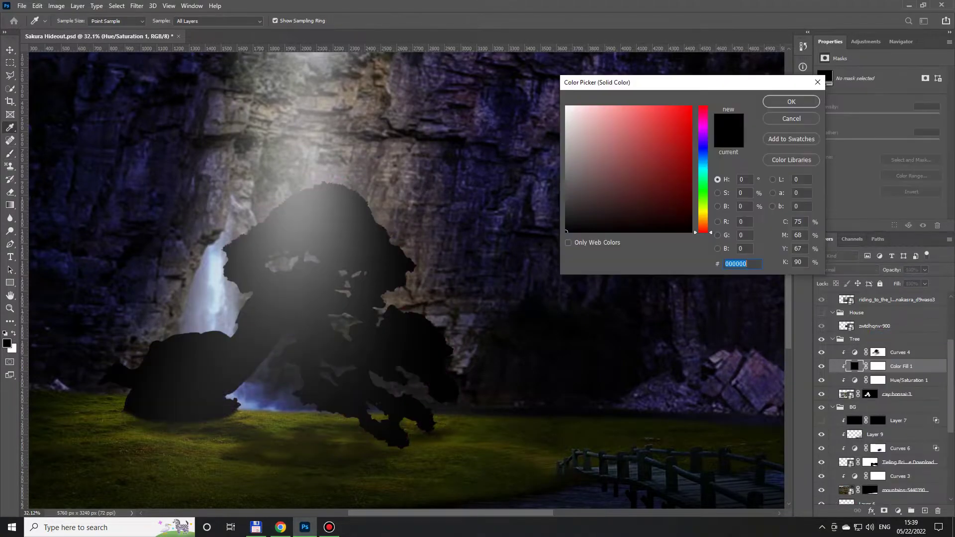
Make Color Fill 1 a pink Overlay fill with an inverted mask
click(618, 112)
click(793, 100)
click(823, 61)
key(ctrl+i)
click(848, 269)
click(845, 390)
key(x)
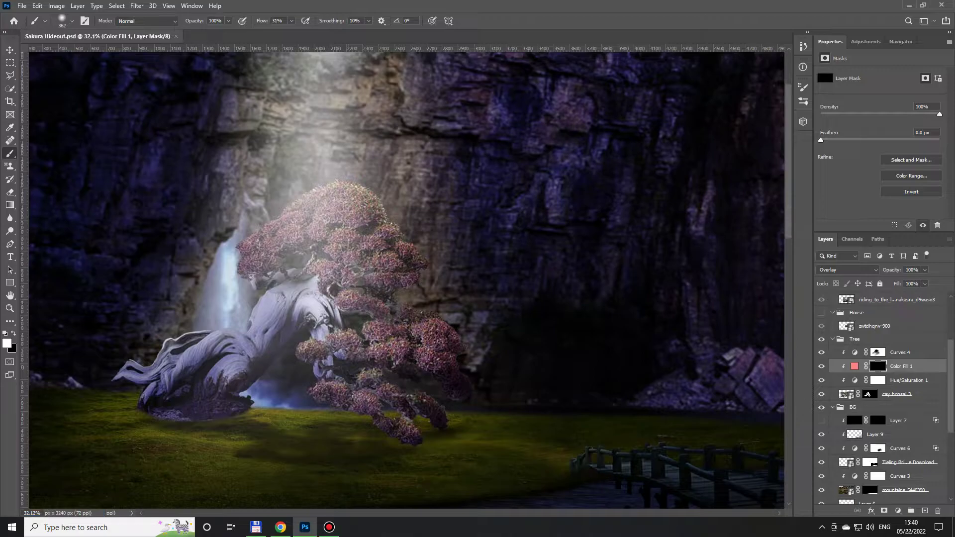
key(ctrl+w)
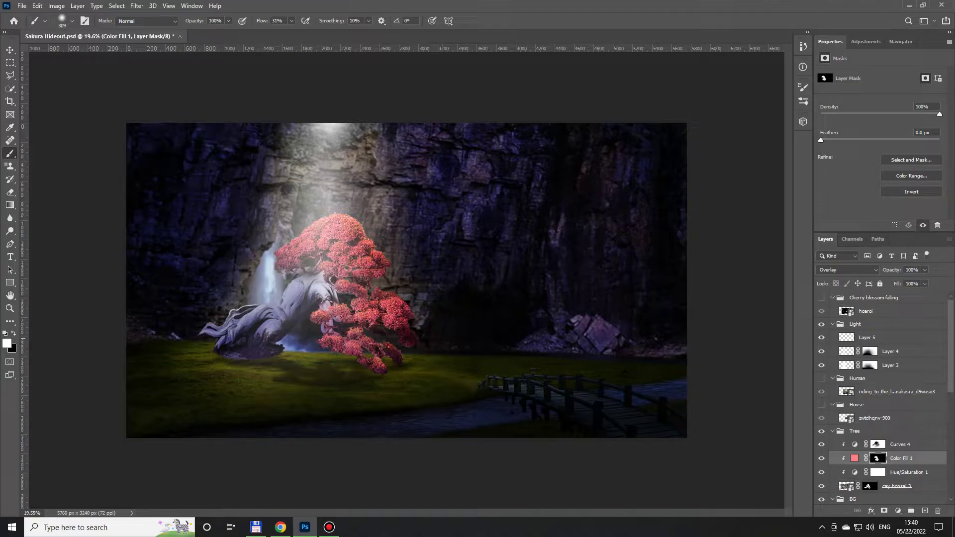
Paint white on the Curves 4 mask over the left and lower trunk, then fit the canvas
scroll(348, 273, up, 5)
scroll(880, 398, down, 2)
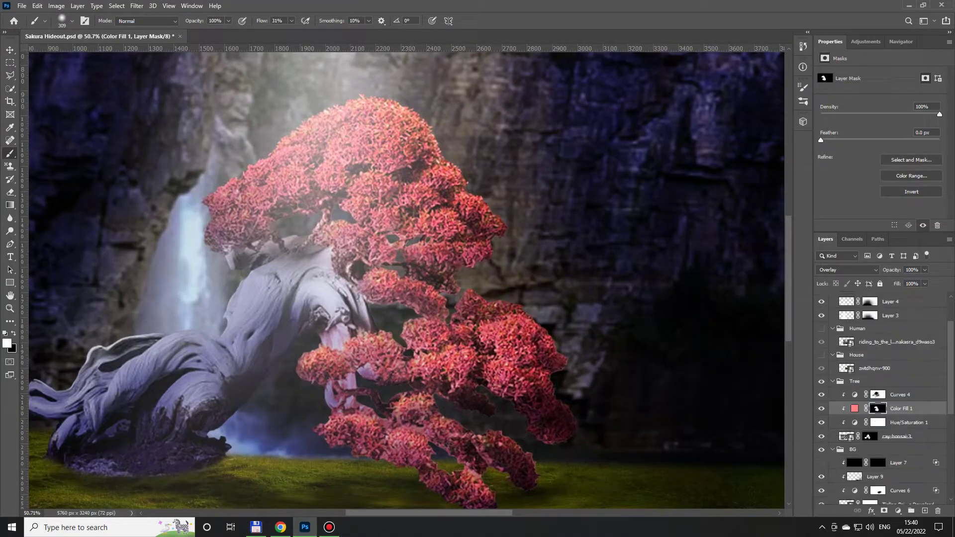
click(878, 394)
key(x)
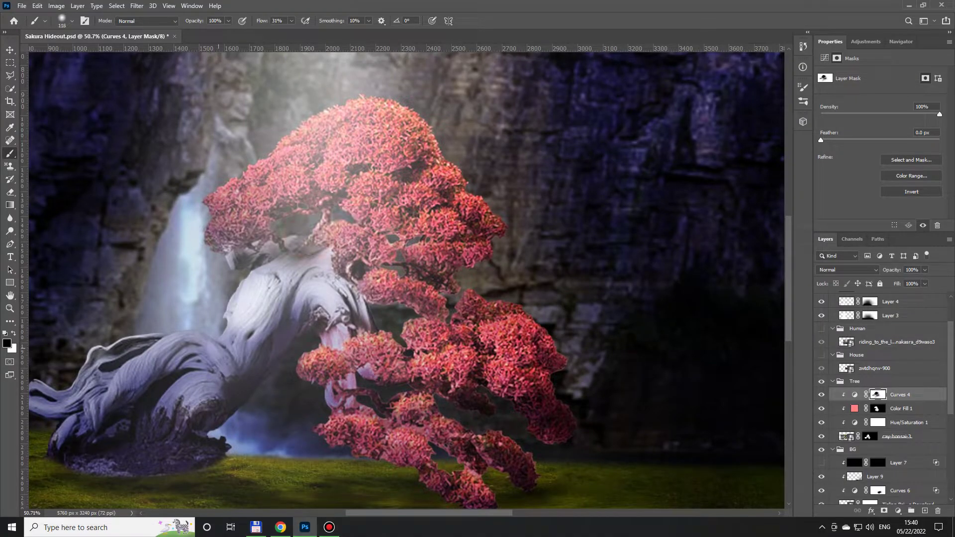
drag(310, 234, 455, 209)
mouse_move(298, 318)
mouse_down()
mouse_move(258, 353)
mouse_move(199, 348)
mouse_up()
drag(298, 348, 343, 373)
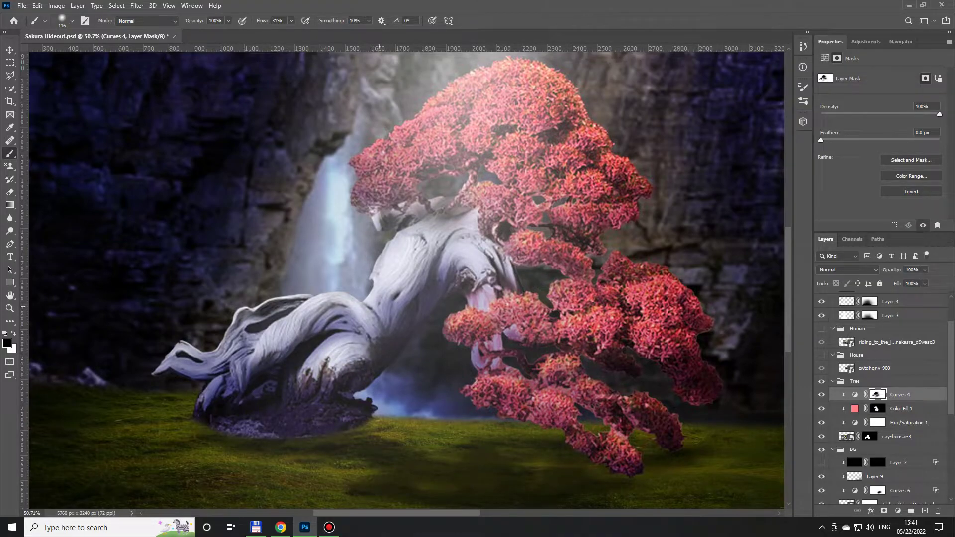
key(ctrl+0)
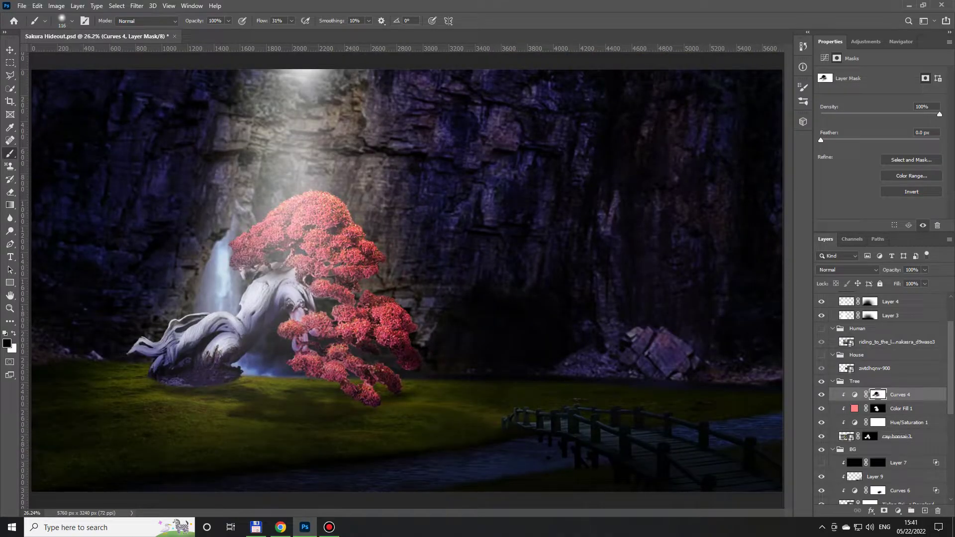
scroll(877, 445, down, 1)
Paint soft black shadows under the trunk on two new layers, the first at 50% opacity
click(876, 421)
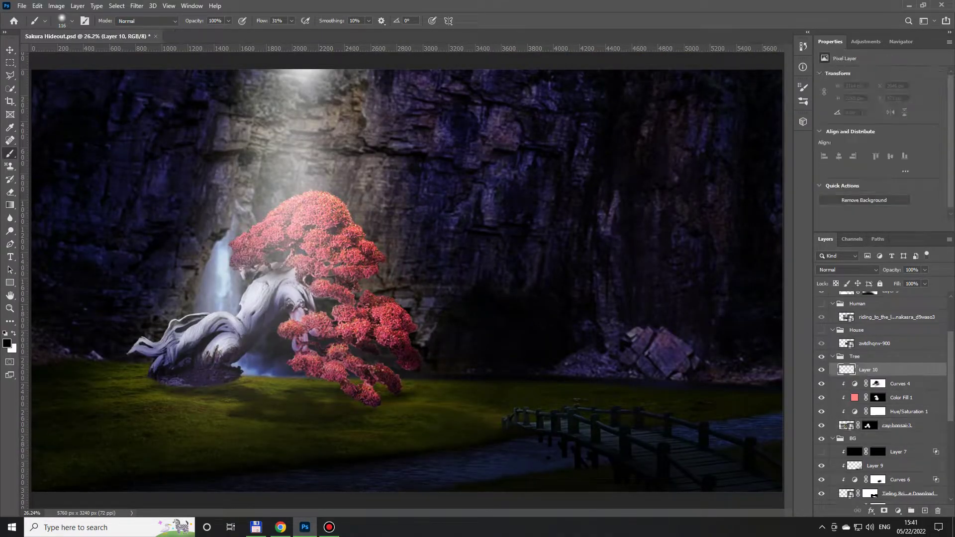
key(ctrl+shift+alt+n)
scroll(207, 378, up, 1)
scroll(189, 383, up, 1)
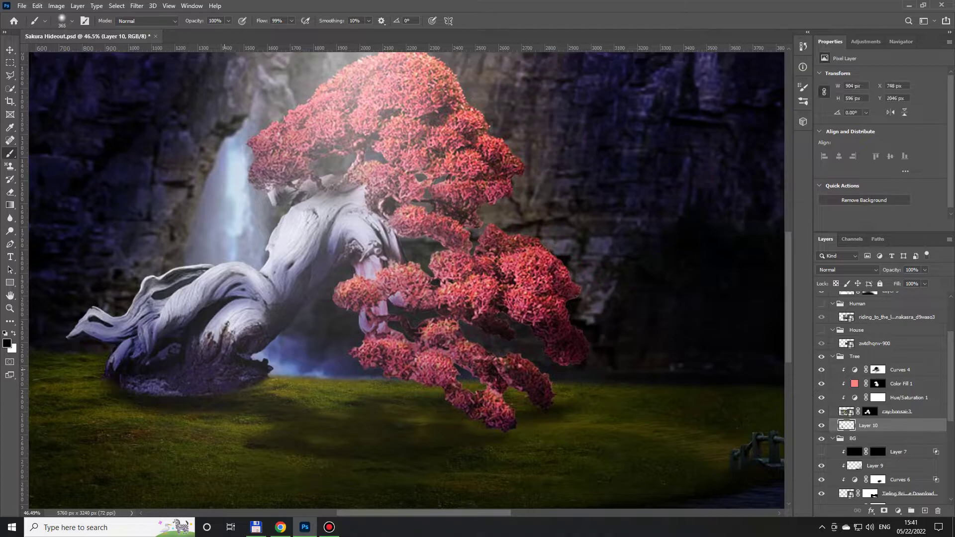
drag(124, 397, 80, 393)
scroll(398, 279, left, 5)
key(v)
key(5)
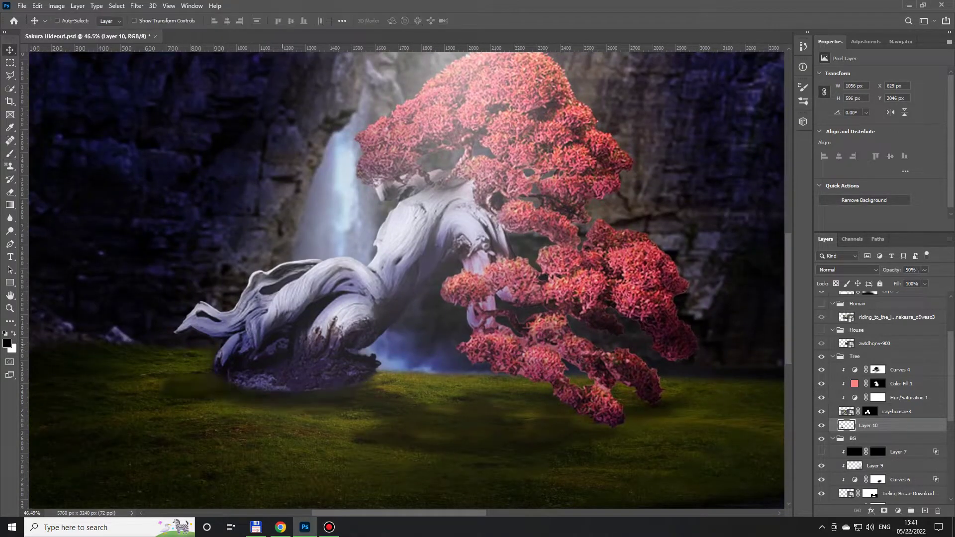
key(ctrl+shift+alt+n)
key(b)
drag(214, 383, 378, 373)
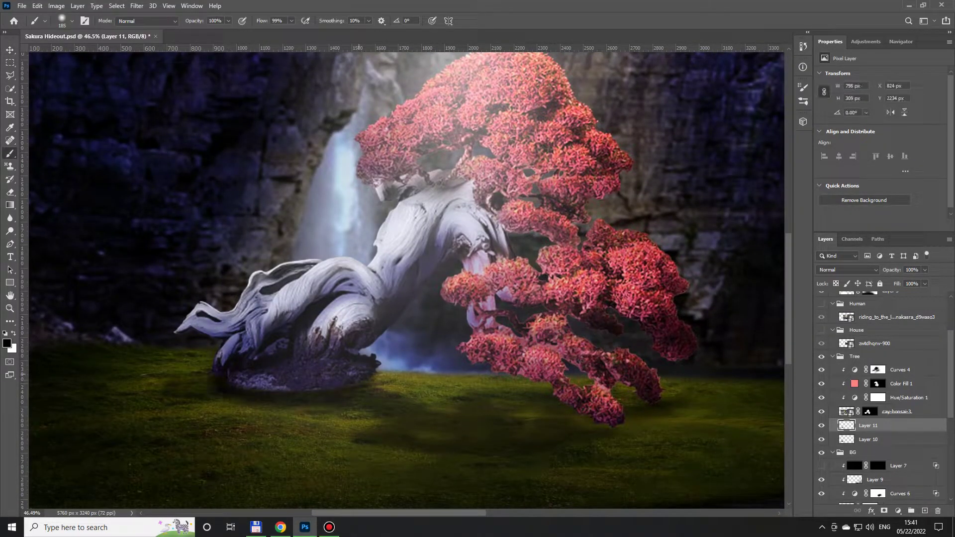
key(v)
scroll(36, 331, up, 1)
Add a new layer clipped to the bonsai and save the composition
click(895, 411)
key(ctrl+shift+alt+n)
key(b)
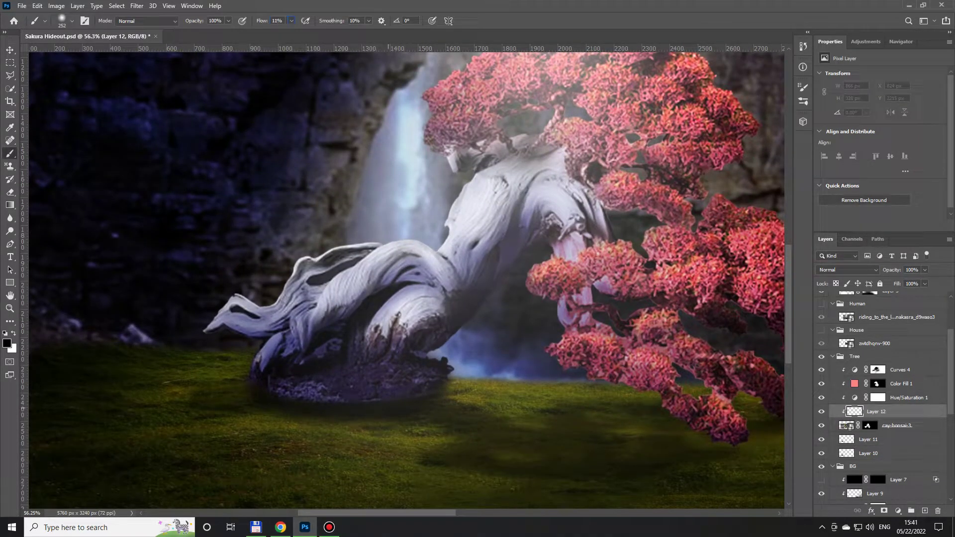
scroll(488, 402, down, 4)
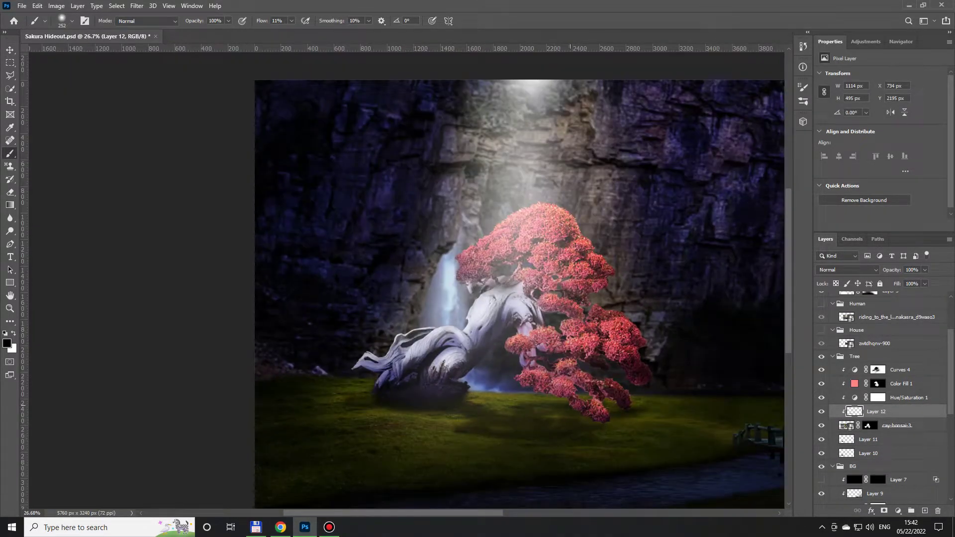
scroll(398, 269, down, 2)
key(ctrl+s)
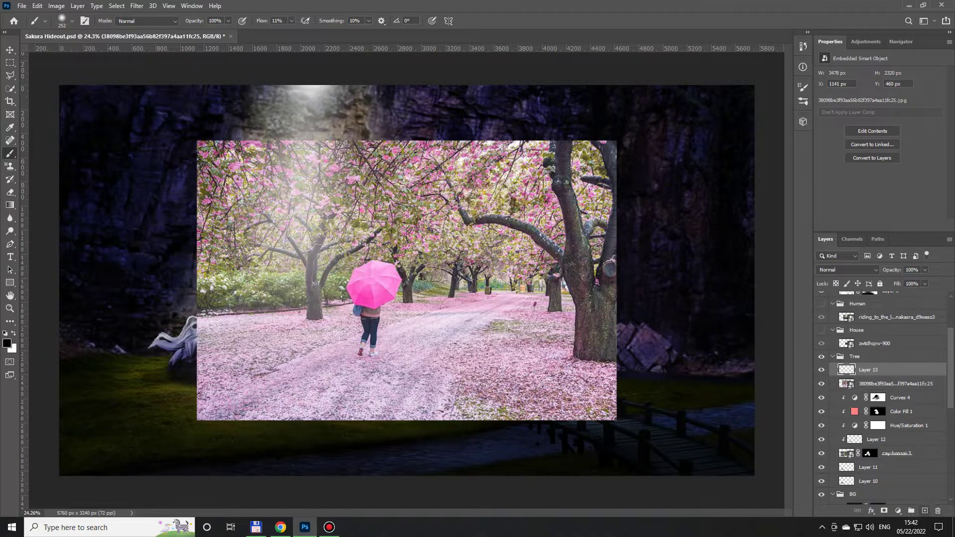
Rasterize the cherry-blossom photo and content-aware fill away the girl with the umbrella
key(ctrl+e)
key(l)
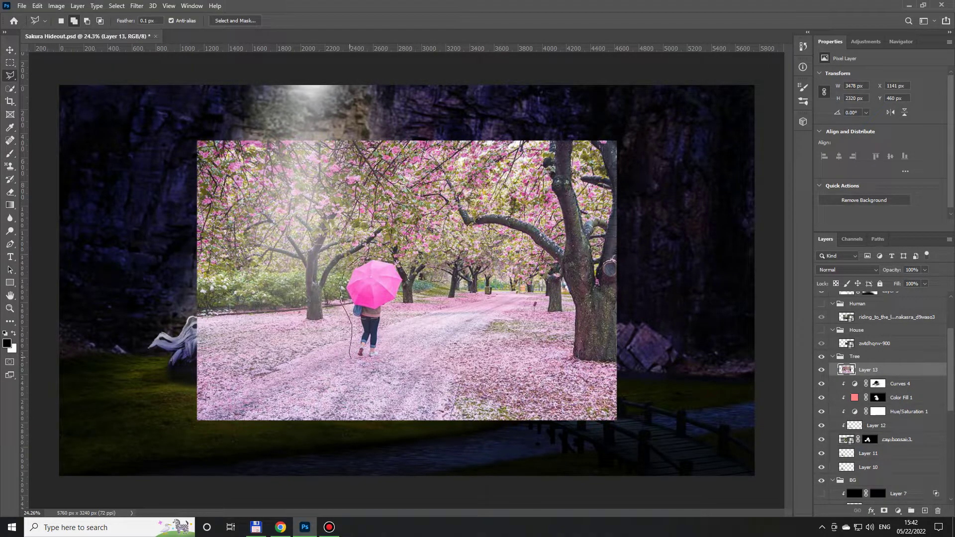
key(shift+BackSpace)
key(Return)
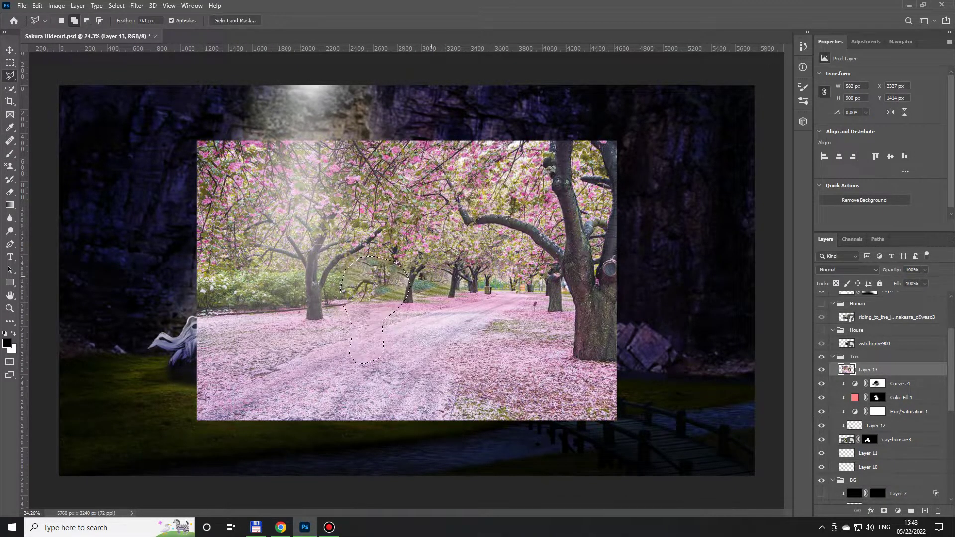
Move the photo layer beneath the shadow layers and shift it left and down
key(v)
key(ctrl+bracketleft)
key(ctrl+bracketleft)
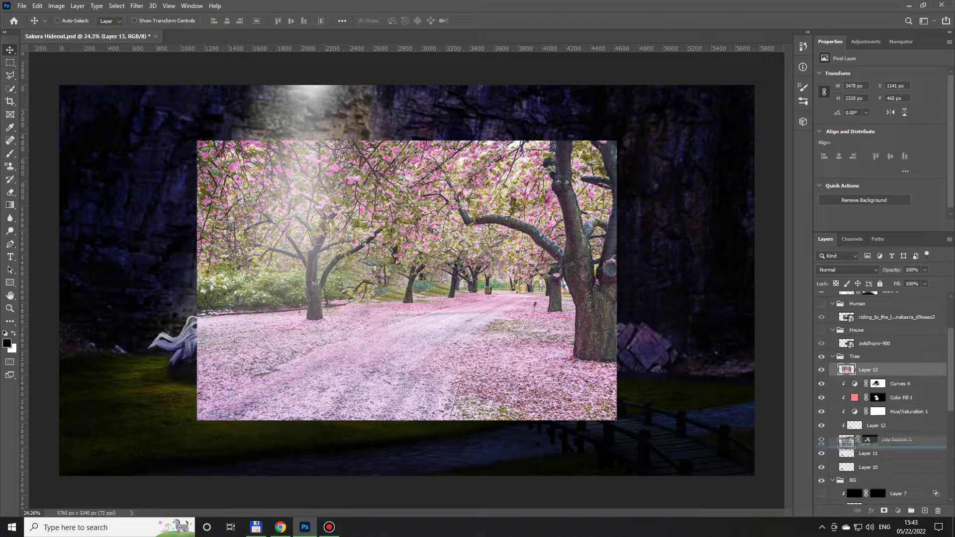
key(ctrl+bracketleft)
key(ctrl+bracketleft)
key(ctrl+bracketleft)
key(ctrl+bracketleft)
key(ctrl+bracketleft)
mouse_move(526, 310)
mouse_down()
mouse_move(445, 347)
mouse_move(495, 356)
mouse_move(447, 328)
mouse_move(421, 347)
mouse_up()
key(l)
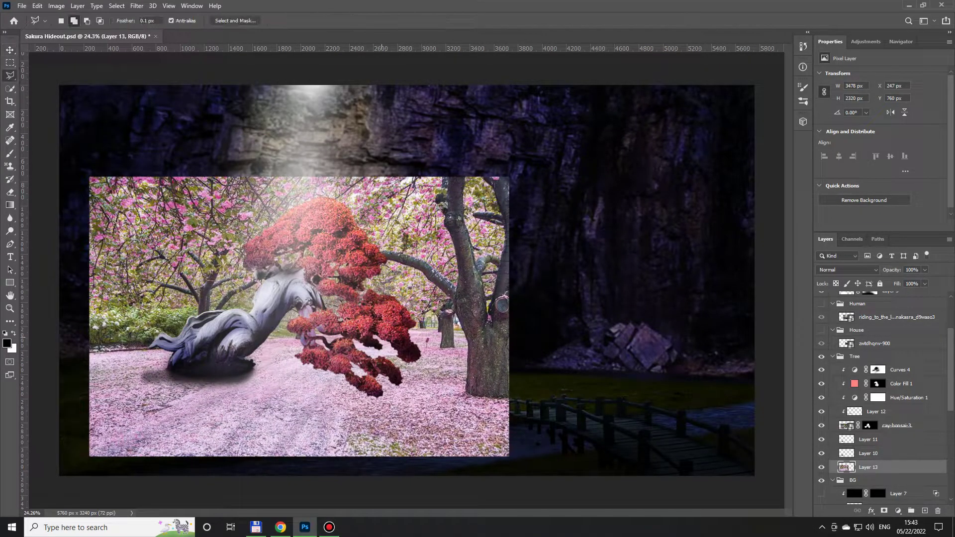
Fill the bottom-edge and bottom-left corner gaps with petal ground, then add a hiding mask
click(338, 460)
click(405, 348)
click(381, 338)
key(shift+BackSpace)
key(Return)
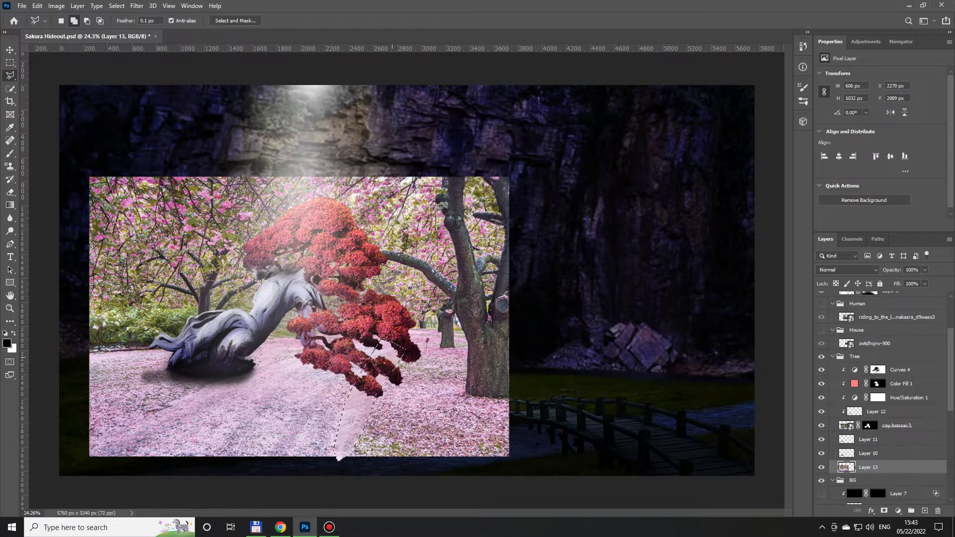
click(292, 344)
key(shift+BackSpace)
key(Return)
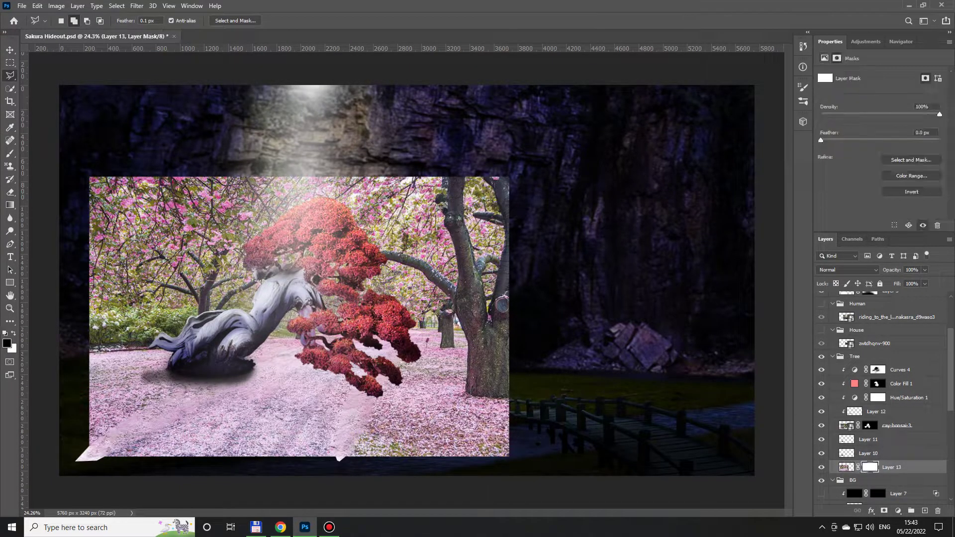
alt+click(884, 510)
Paint white and black on Layer 13's mask to reveal a soft light path under the tree
key(b)
key(x)
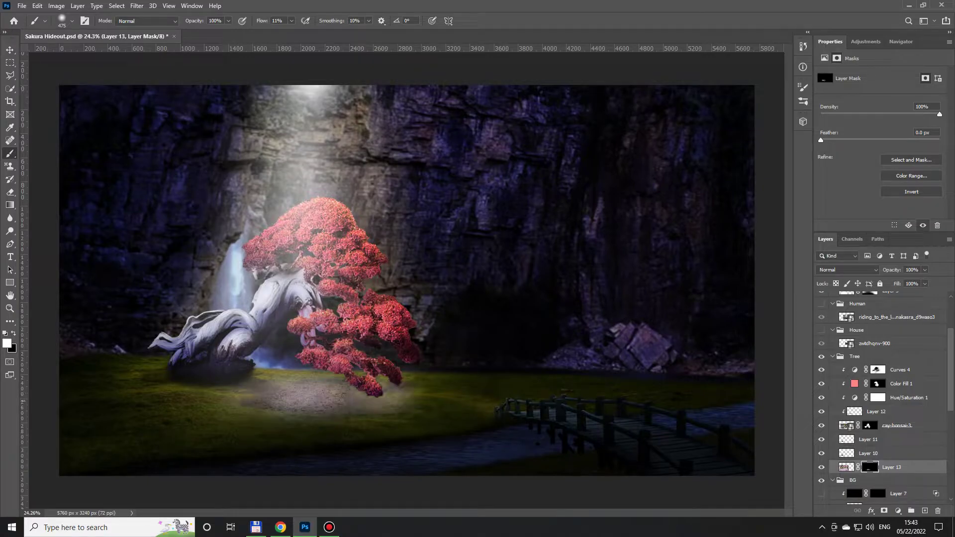
mouse_move(407, 393)
mouse_down()
mouse_move(199, 397)
mouse_move(392, 402)
mouse_move(209, 375)
mouse_up()
scroll(398, 402, up, 1)
mouse_move(298, 373)
mouse_down()
mouse_move(433, 378)
mouse_move(358, 428)
mouse_move(278, 433)
mouse_move(353, 427)
mouse_up()
key(x)
mouse_move(209, 378)
mouse_down()
mouse_move(448, 388)
mouse_move(303, 378)
mouse_up()
mouse_move(319, 427)
mouse_down()
mouse_move(358, 398)
mouse_move(199, 413)
mouse_move(487, 398)
mouse_up()
key(x)
drag(423, 420, 229, 413)
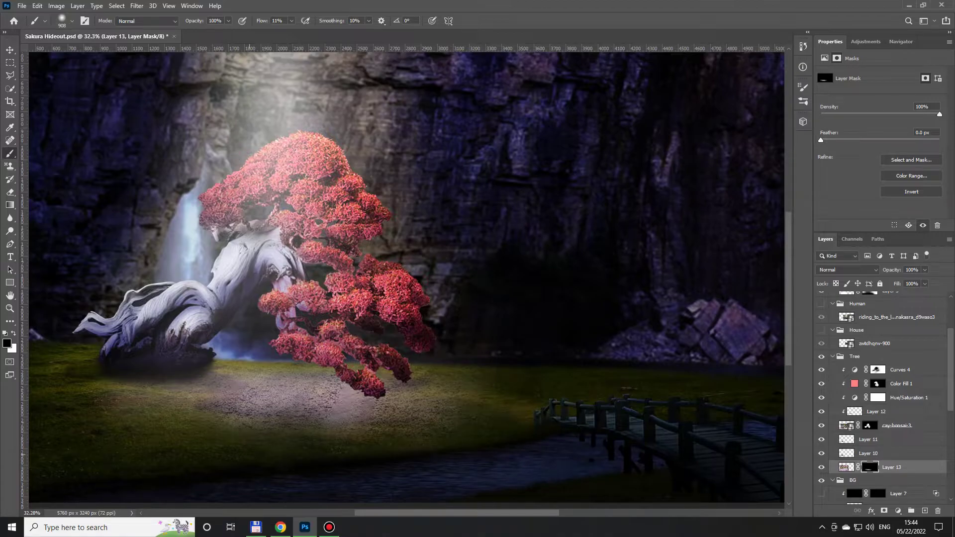
scroll(397, 348, down, 3)
key(x)
mouse_move(258, 367)
mouse_down()
mouse_move(437, 368)
mouse_move(239, 368)
mouse_up()
scroll(395, 377, up, 3)
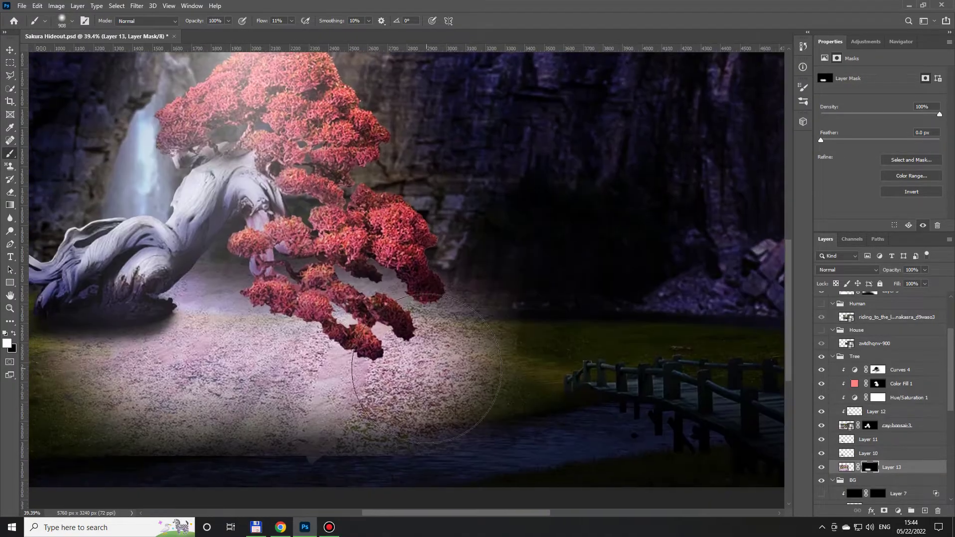
Copy a lassoed strip of the path to its own layer, erase its edges, and delete the photo's mask
key(l)
click(445, 257)
click(343, 460)
click(441, 471)
double_click(516, 253)
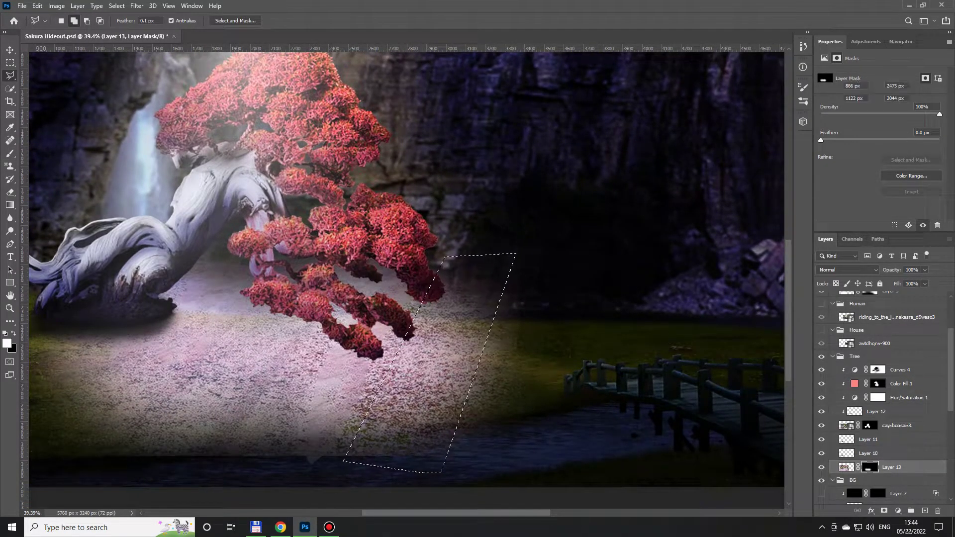
key(ctrl+j)
drag(447, 318, 430, 319)
key(e)
drag(218, 442, 298, 428)
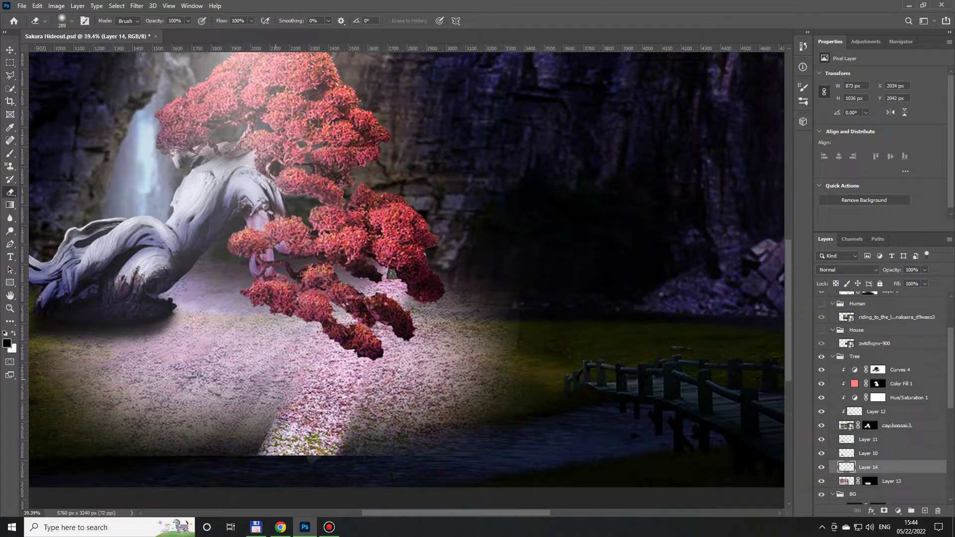
scroll(876, 448, down, 1)
right_click(870, 469)
click(882, 395)
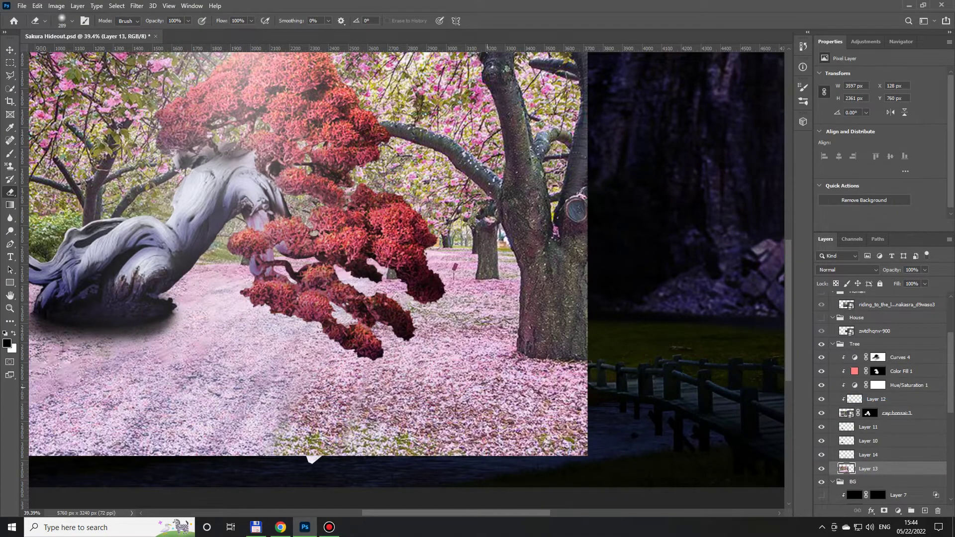
key(v)
click(868, 454)
drag(470, 322, 493, 326)
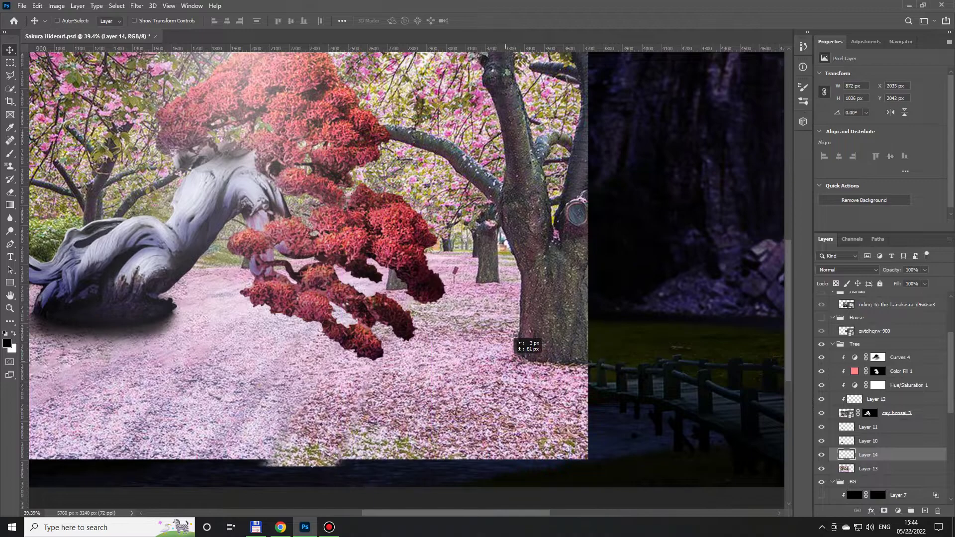
Add a fresh inverted mask and reveal lit pink petal ground across the path and foreground
key(ctrl+e)
key(ctrl+i)
scroll(398, 249, down, 2)
key(b)
drag(437, 318, 293, 358)
drag(398, 323, 229, 383)
drag(164, 388, 358, 298)
drag(447, 298, 159, 348)
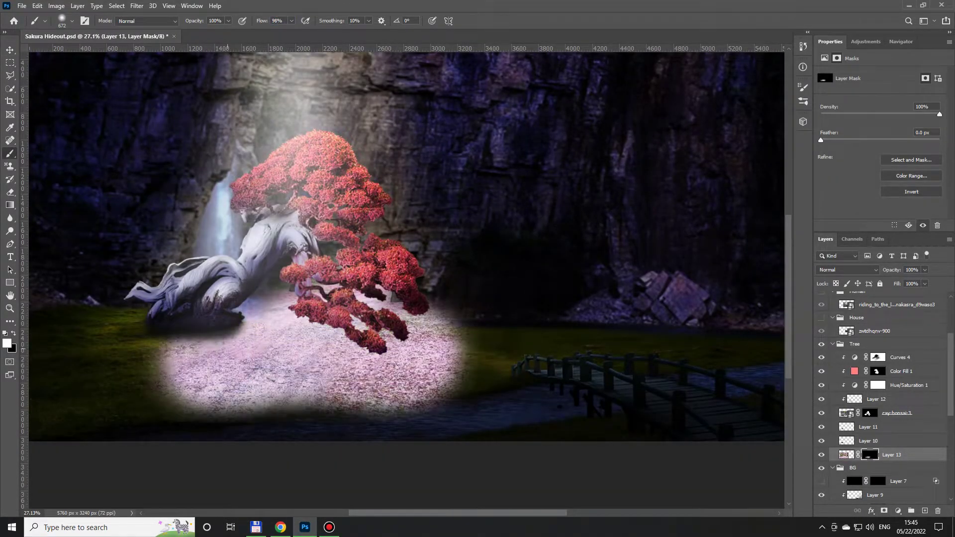
drag(124, 378, 497, 348)
drag(239, 408, 448, 413)
drag(174, 398, 338, 425)
drag(437, 298, 497, 393)
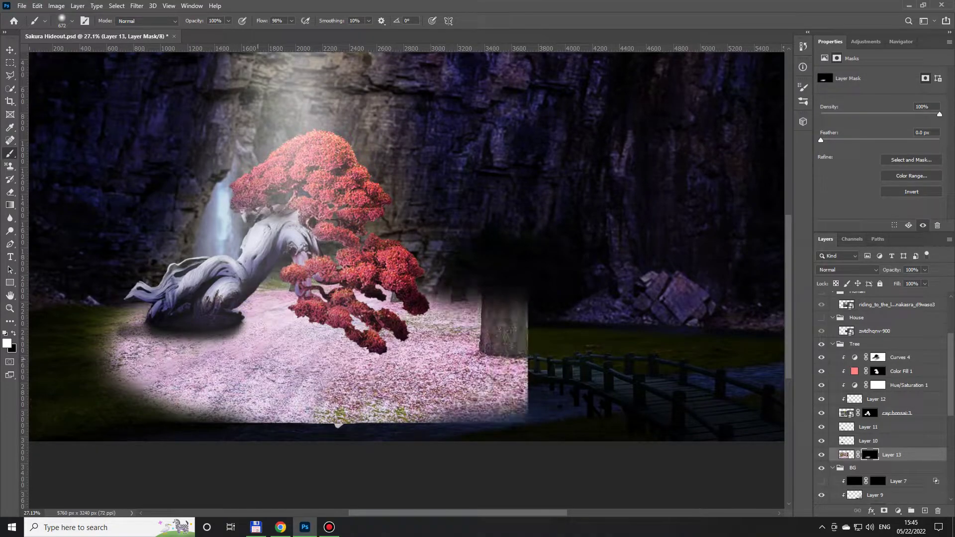
drag(179, 318, 70, 407)
scroll(408, 298, down, 1)
Hide the photo around the trunk at 12% flow, darkening nearby petal ground
key(x)
drag(492, 428, 377, 438)
key(shift+1)
key(shift+2)
mouse_move(478, 343)
mouse_down()
mouse_move(423, 387)
mouse_move(363, 383)
mouse_up()
mouse_move(423, 353)
mouse_down()
mouse_move(278, 348)
mouse_move(397, 358)
mouse_up()
mouse_move(189, 328)
mouse_down()
mouse_move(125, 388)
mouse_move(209, 418)
mouse_up()
mouse_move(288, 398)
mouse_down()
mouse_move(125, 427)
mouse_move(402, 432)
mouse_up()
Darken and fade the lit ground around the tree base at 100% flow
key(shift+0)
mouse_move(127, 371)
mouse_down()
mouse_move(392, 438)
mouse_move(288, 398)
mouse_up()
drag(278, 343, 433, 368)
mouse_move(408, 403)
mouse_down()
mouse_move(199, 398)
mouse_move(258, 425)
mouse_up()
scroll(414, 347, up, 3)
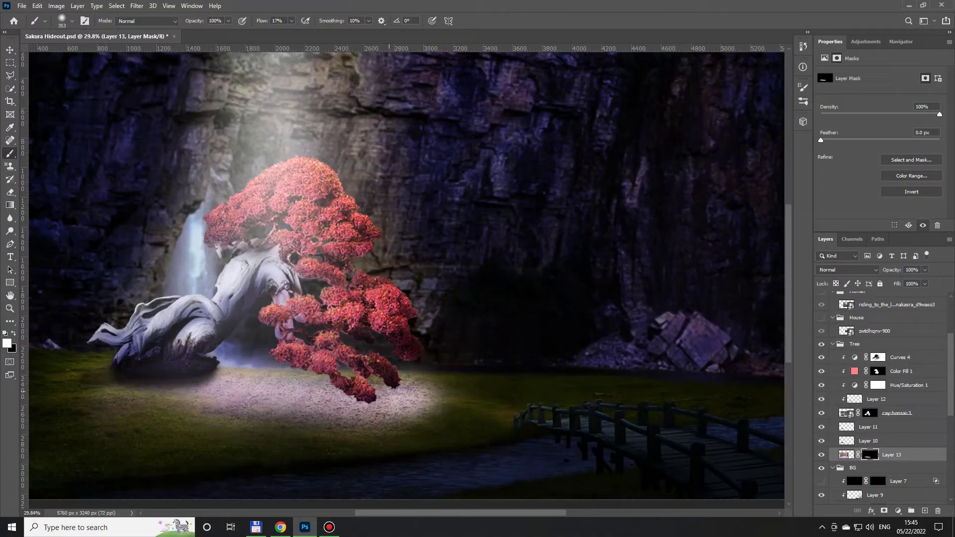
key(x)
mouse_move(234, 359)
mouse_down()
mouse_move(288, 366)
mouse_move(224, 363)
mouse_up()
drag(428, 418, 189, 413)
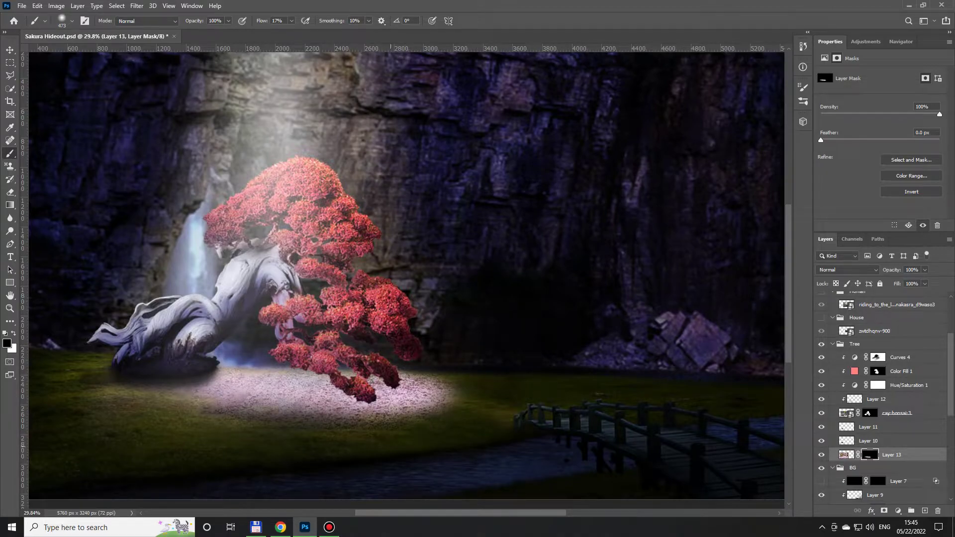
click(846, 270)
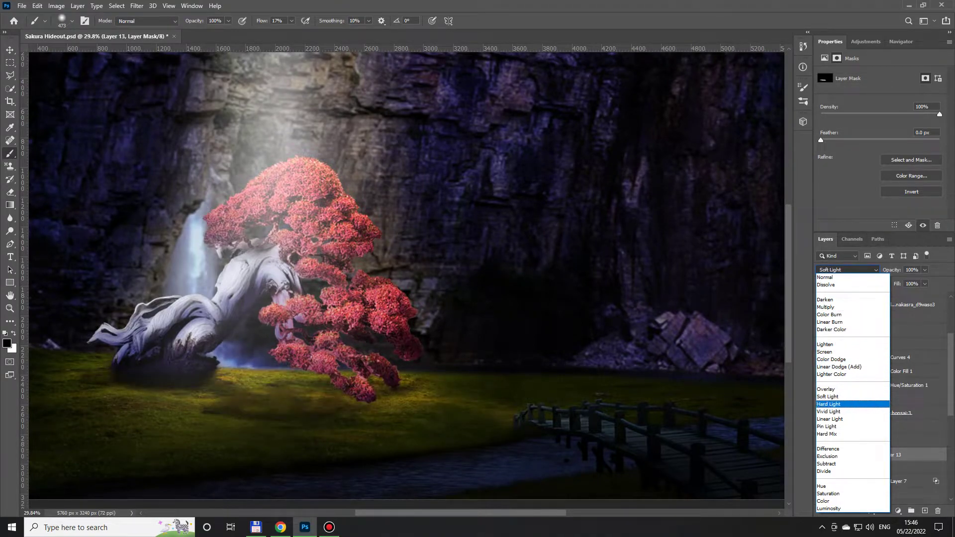
Brighten the gravel band on Layer 13's mask and let underlying dark tones show through via blending options
key(Escape)
drag(193, 380, 248, 382)
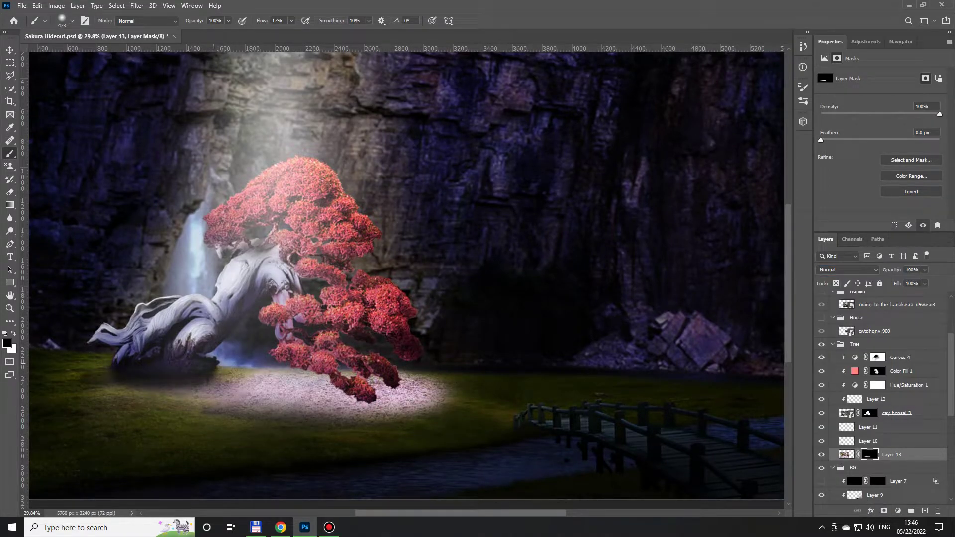
key(x)
drag(373, 424, 207, 417)
mouse_move(420, 417)
mouse_down()
mouse_move(457, 403)
mouse_move(440, 370)
mouse_up()
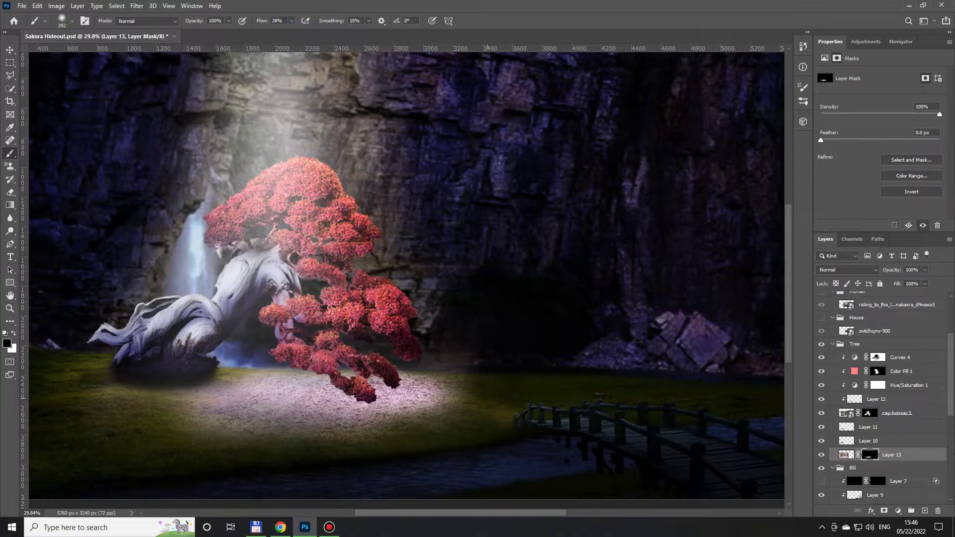
click(846, 454)
double_click(909, 454)
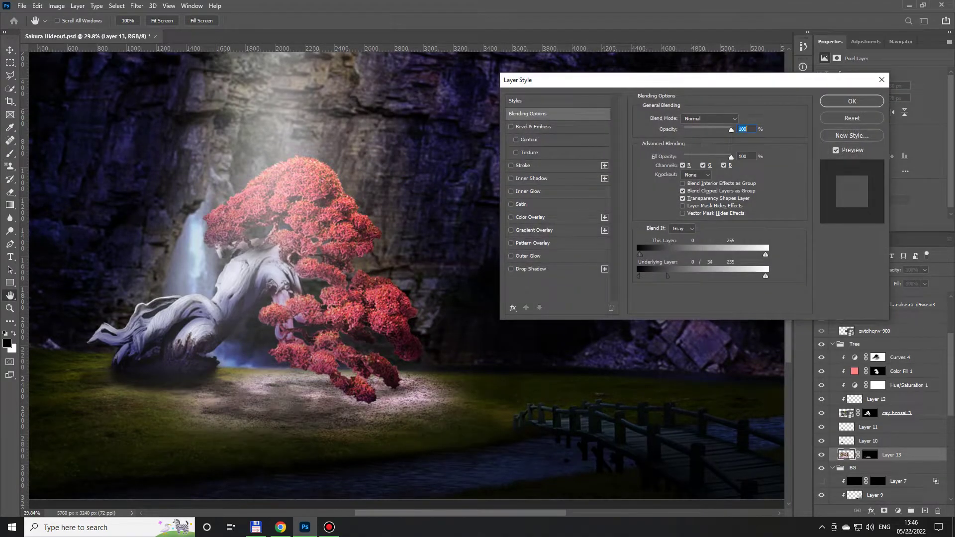
drag(674, 275, 690, 275)
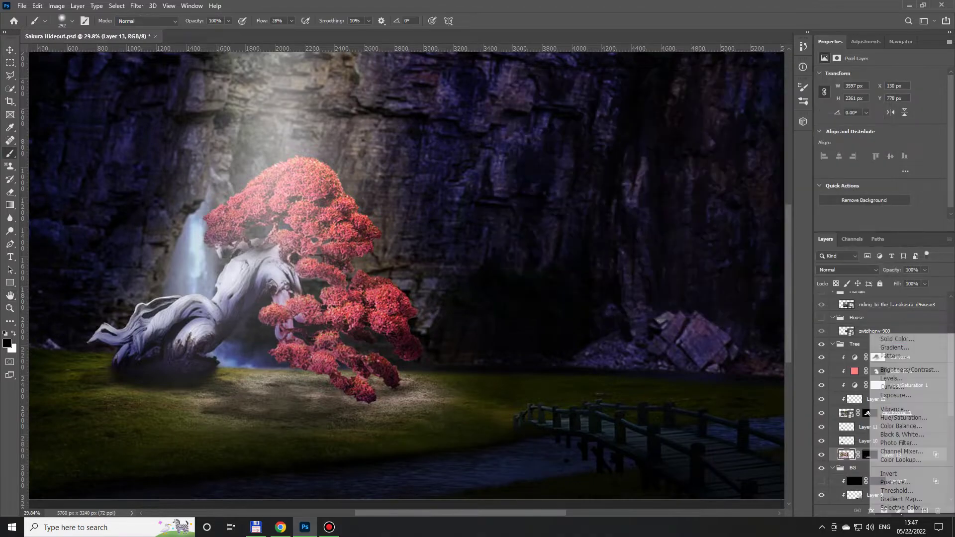
Set the pink Color Fill 2 to Overlay and fit the image in the window
key(Return)
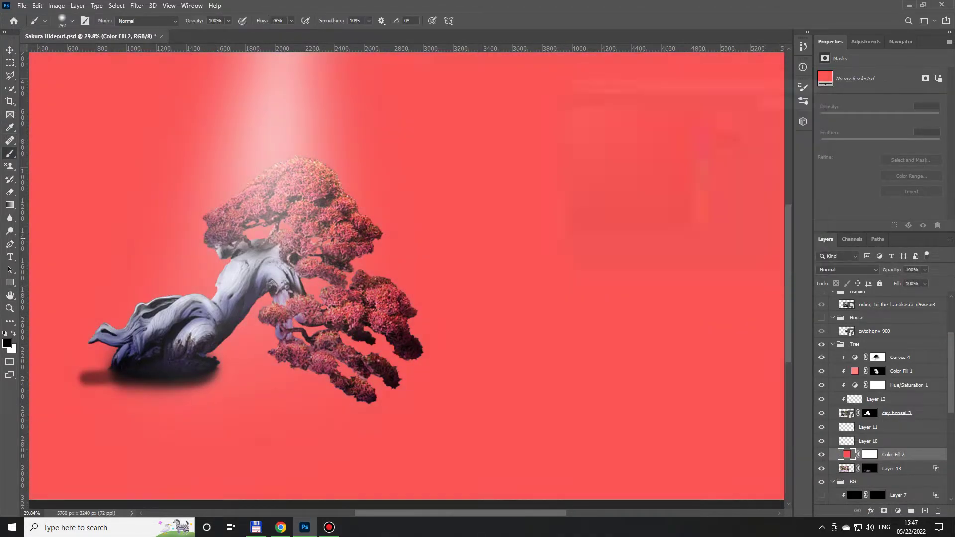
click(846, 270)
key(Return)
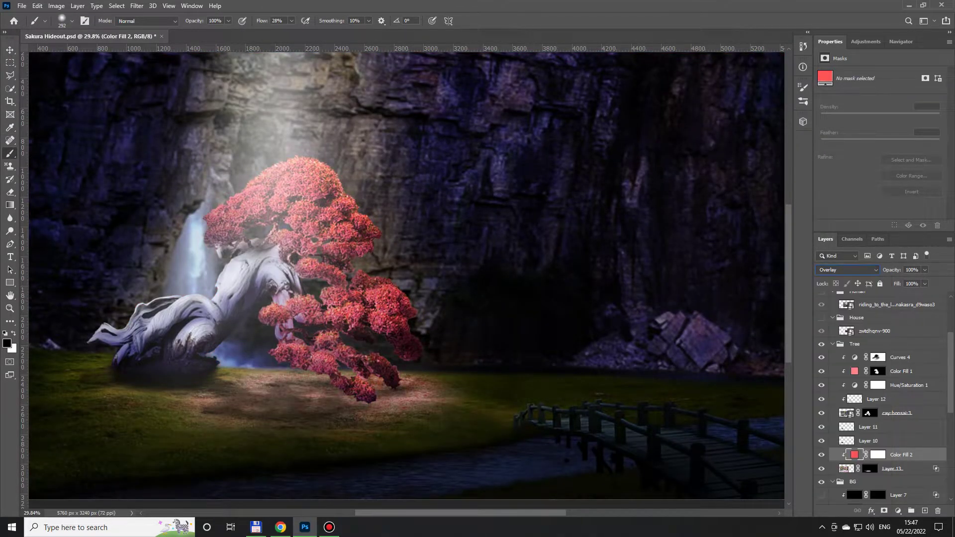
scroll(362, 413, up, 2)
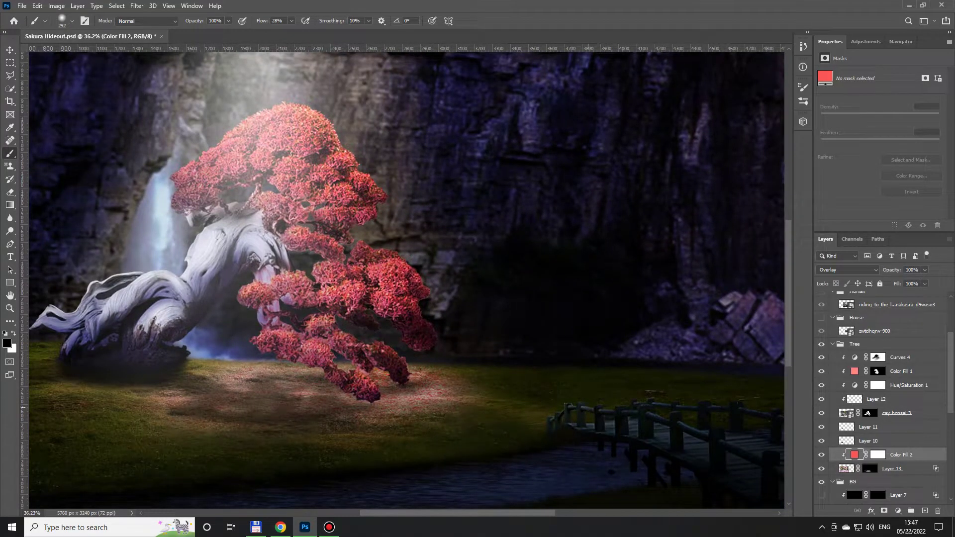
key(ctrl+0)
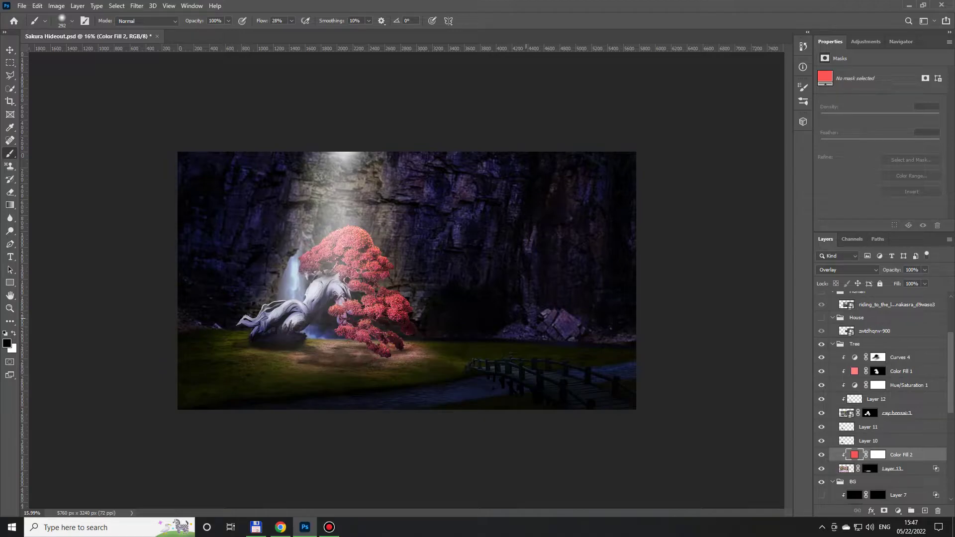
Make the cabin layer visible, select it, and run Select Subject on the cabin
scroll(875, 478, up, 3)
click(820, 355)
click(874, 368)
scroll(416, 278, up, 3)
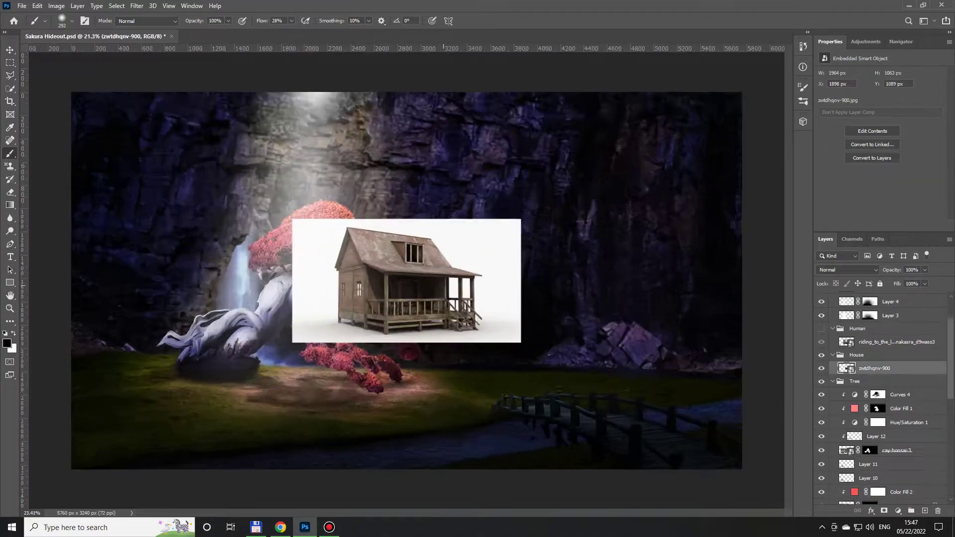
key(w)
click(117, 5)
click(132, 121)
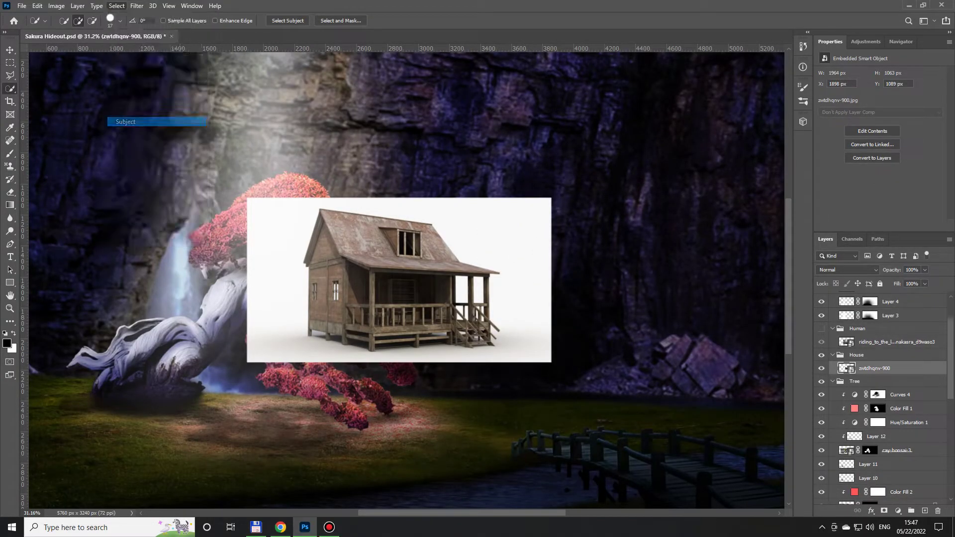
With the Polygonal Lasso, trace the first gaps under the cabin, including the triangular one
scroll(495, 336, up, 3)
scroll(177, 336, up, 5)
key(l)
click(260, 335)
double_click(314, 350)
click(344, 327)
scroll(340, 374, up, 3)
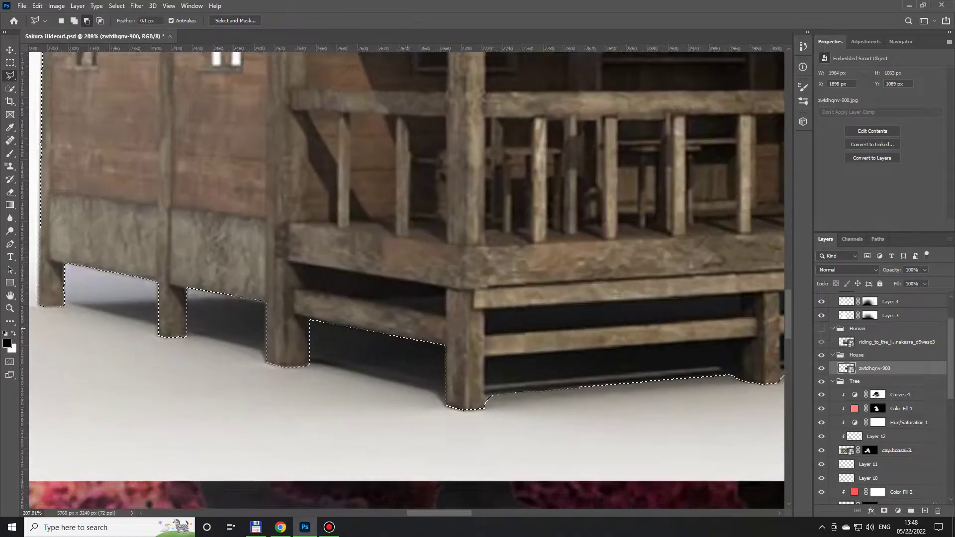
double_click(452, 312)
drag(452, 313, 248, 279)
Outline the dark gap under the porch and the lower and lower-right gaps
click(298, 301)
click(298, 271)
click(610, 254)
double_click(613, 281)
click(610, 304)
click(610, 377)
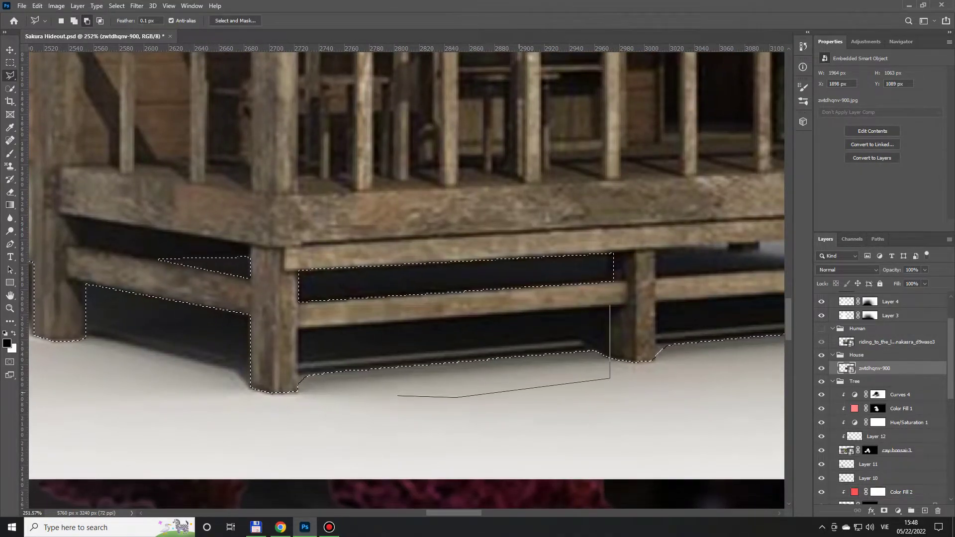
double_click(295, 328)
scroll(428, 388, right, 5)
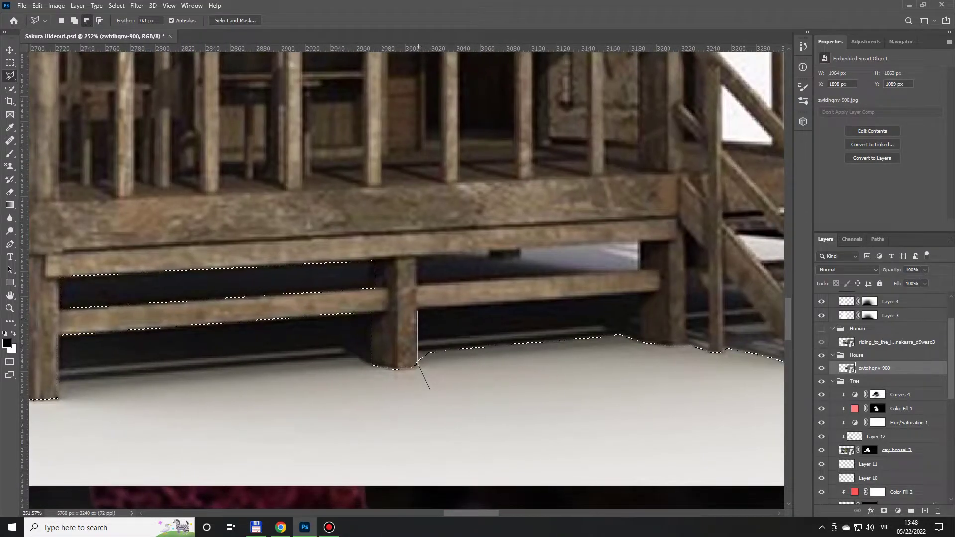
double_click(429, 389)
Outline the upper gap beneath the porch
click(639, 242)
click(416, 255)
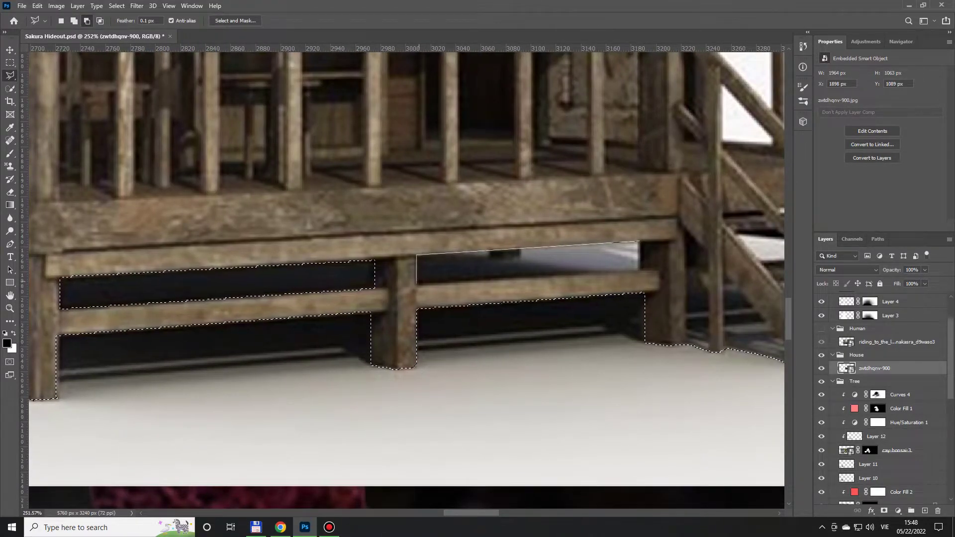
double_click(638, 269)
scroll(541, 245, up, 2)
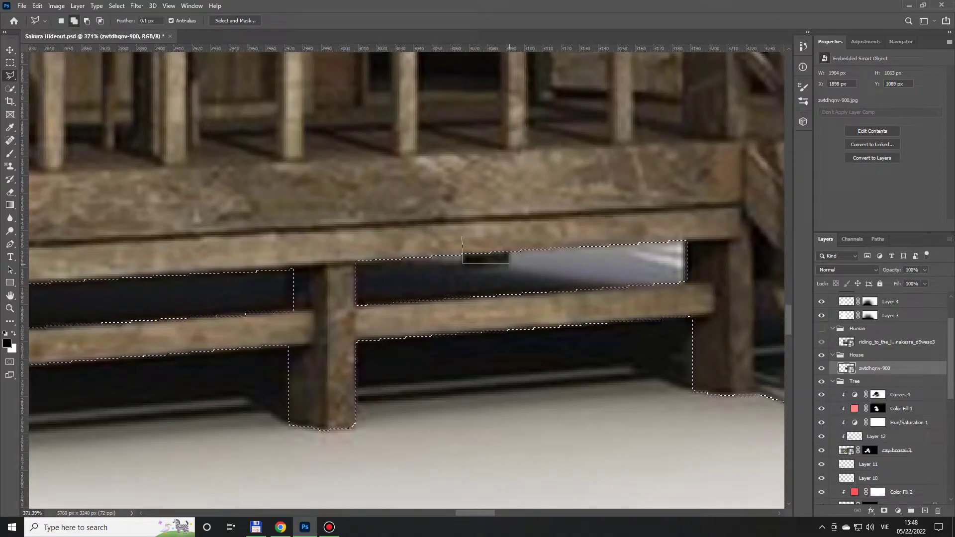
scroll(462, 239, down, 2)
scroll(406, 348, up, 2)
Trace the area beside the stairs along the stringer and foot of the steps
click(432, 334)
click(406, 334)
click(406, 401)
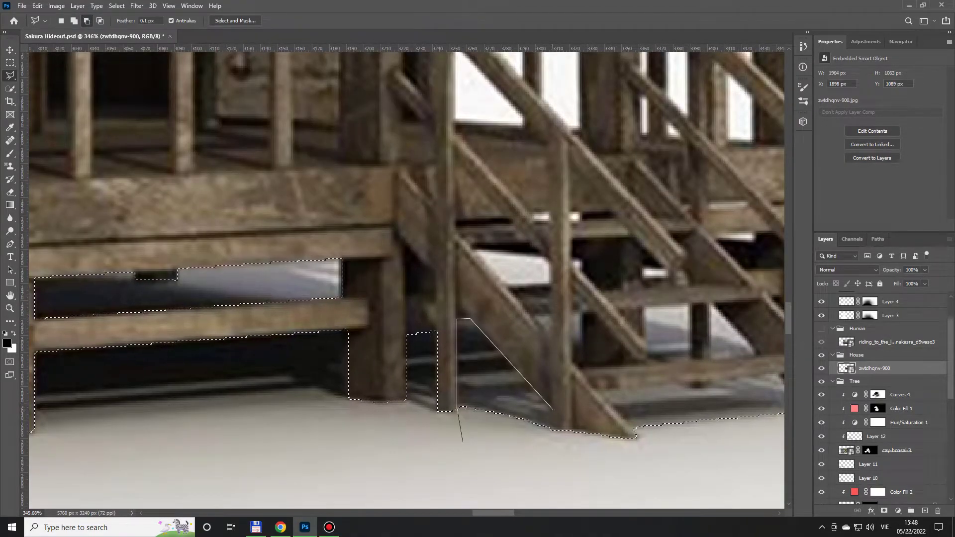
click(551, 428)
scroll(550, 457, right, 3)
click(503, 422)
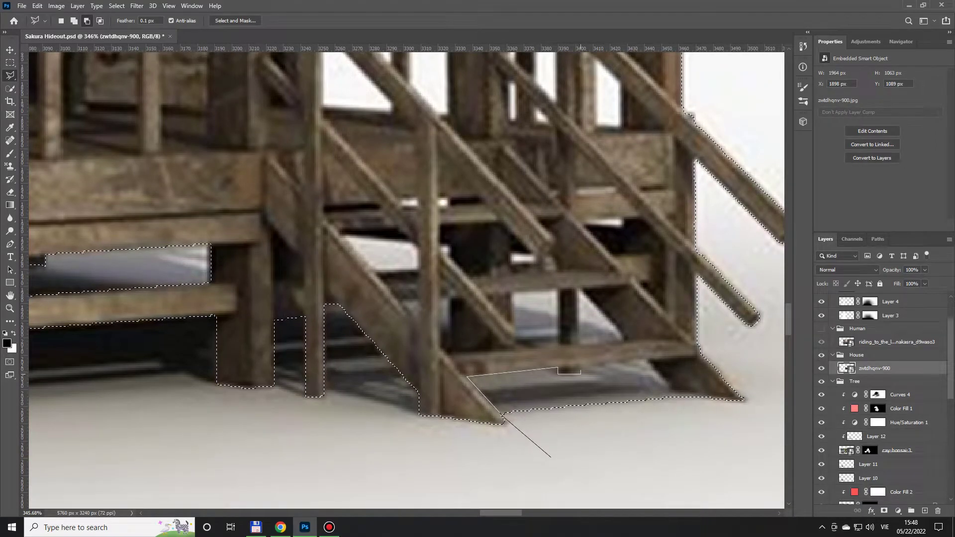
Outline the gaps between the individual stair steps
click(690, 394)
click(557, 288)
click(513, 293)
click(513, 348)
double_click(559, 344)
click(577, 289)
click(577, 343)
click(624, 340)
click(576, 288)
click(340, 234)
Outline a white gap and a small white strip in the cabin
click(411, 242)
click(419, 269)
double_click(376, 271)
scroll(498, 258, up, 3)
click(513, 250)
click(544, 250)
click(545, 262)
double_click(514, 262)
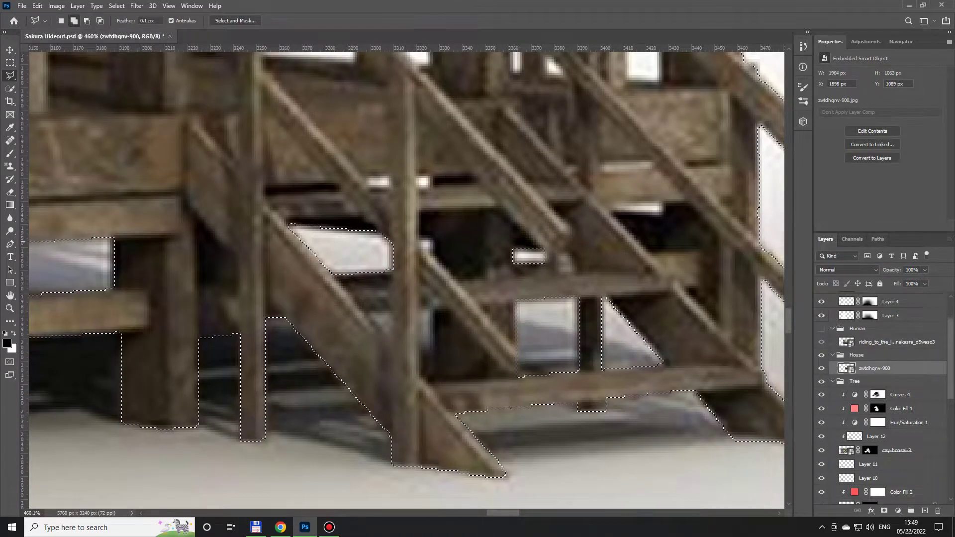
Outline another small white gap and the first white gap behind the railing
click(661, 202)
click(664, 213)
double_click(607, 211)
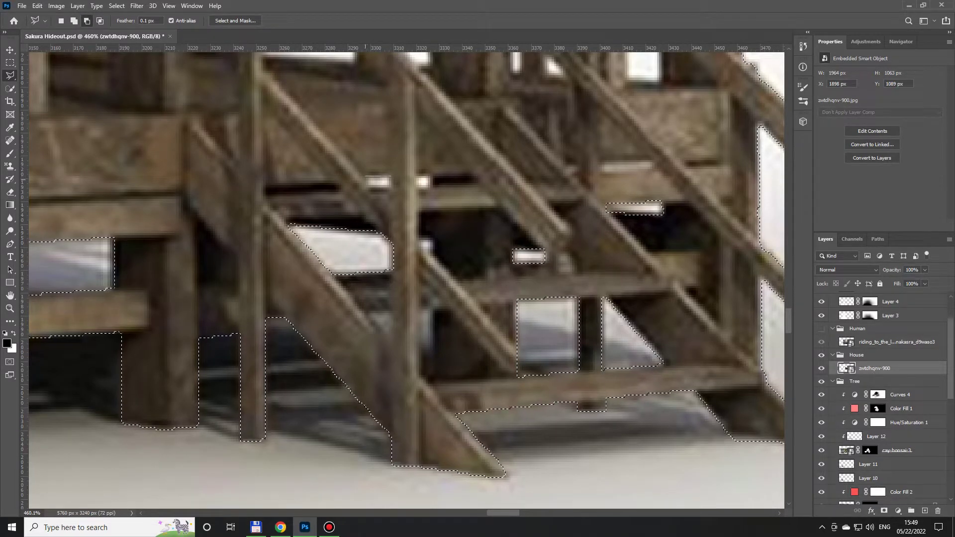
scroll(365, 178, down, 3)
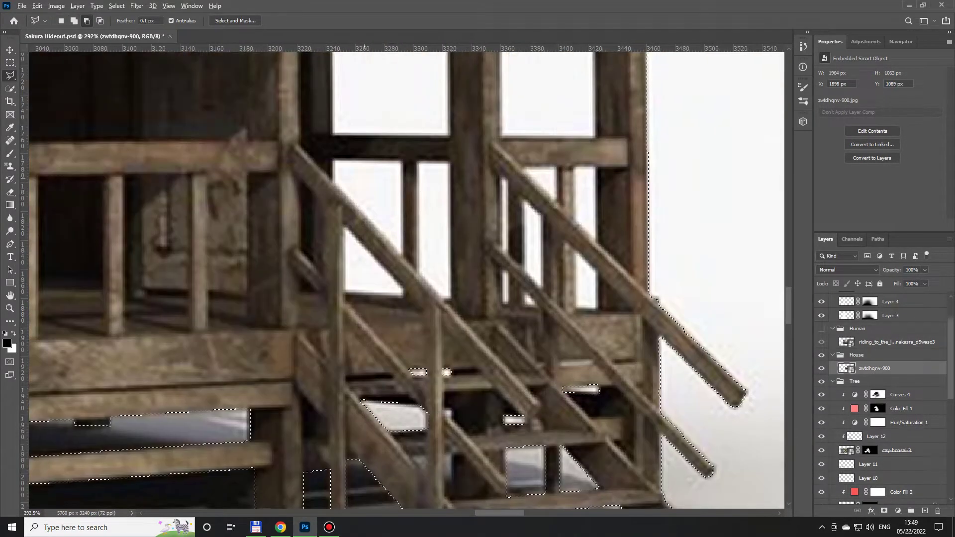
click(403, 255)
double_click(333, 184)
Outline the second white gap behind the railing
click(416, 160)
click(416, 273)
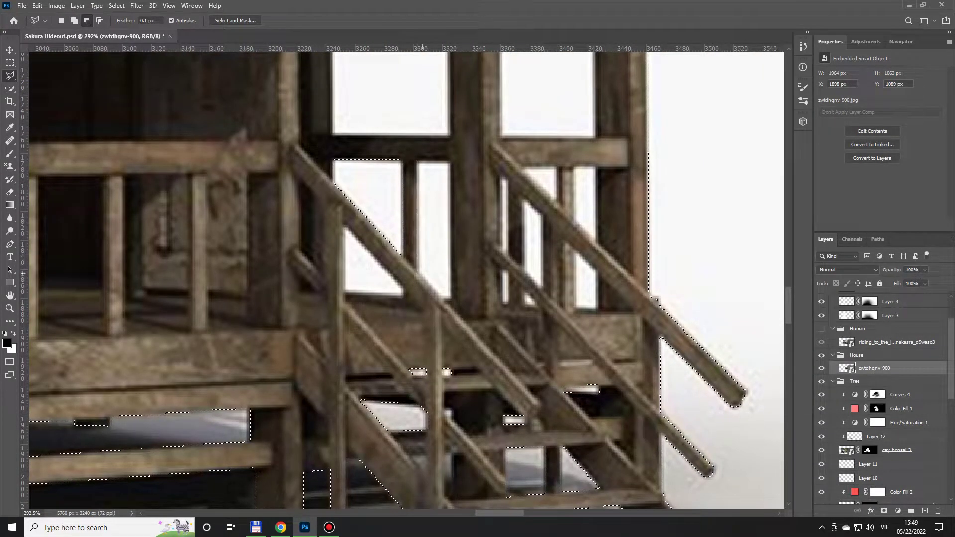
click(442, 295)
double_click(449, 296)
double_click(444, 296)
Trace the upper-right white gap
click(555, 199)
click(523, 166)
click(572, 166)
click(597, 243)
scroll(588, 254, up, 1)
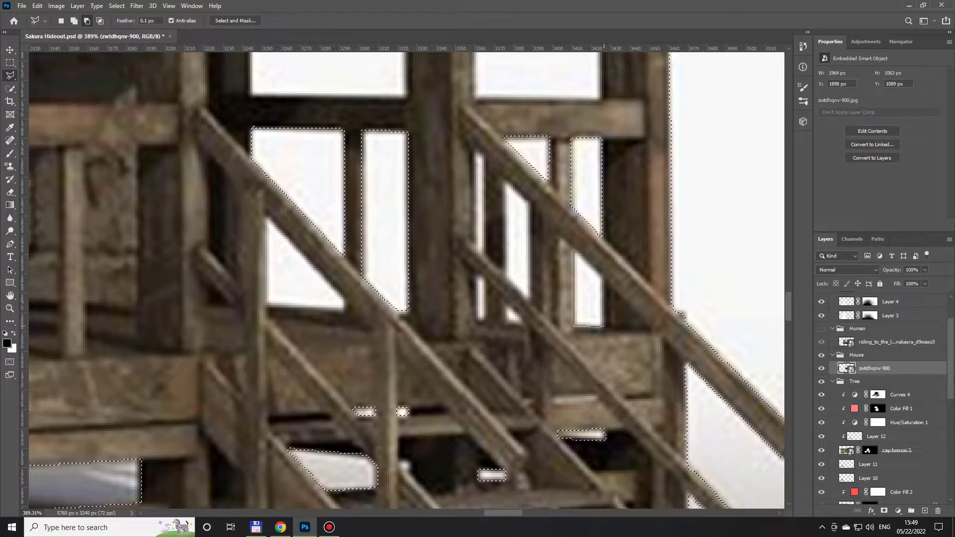
Outline the narrow white gap and the lower white strip
click(505, 274)
click(529, 300)
click(530, 203)
click(506, 183)
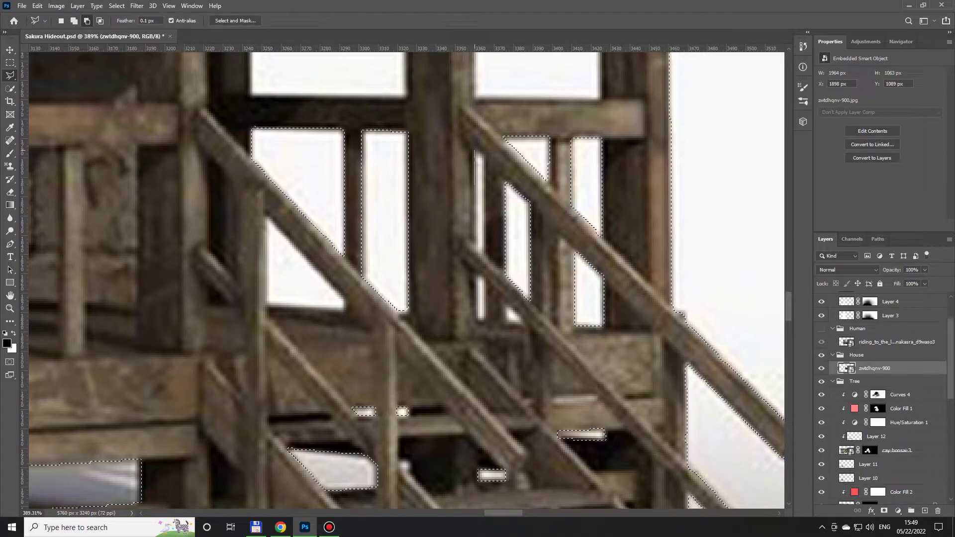
click(484, 152)
double_click(485, 254)
click(476, 276)
click(486, 320)
double_click(475, 320)
scroll(511, 314, down, 2)
scroll(512, 348, up, 4)
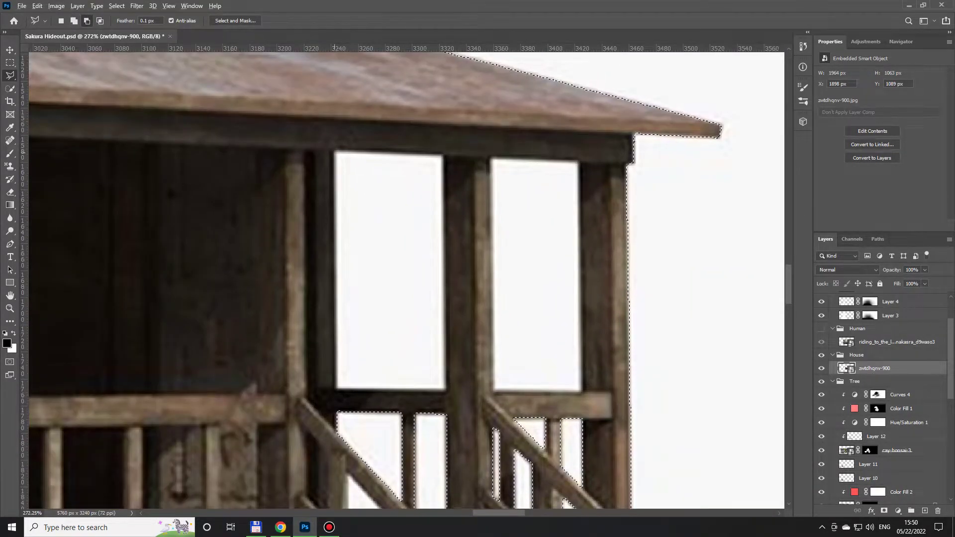
Trace around the left and right porch openings
click(336, 389)
click(445, 390)
click(445, 156)
click(335, 150)
click(489, 158)
click(481, 391)
click(580, 391)
click(578, 162)
click(488, 157)
Add a layer mask so the selection hides the cabin's white background
scroll(562, 299, down, 4)
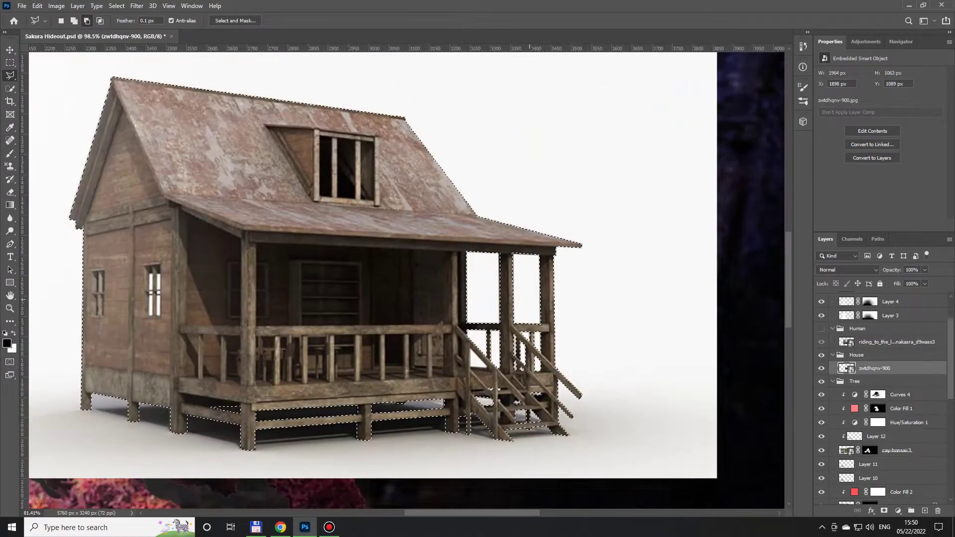
scroll(569, 356, down, 2)
alt+click(884, 510)
scroll(569, 356, down, 2)
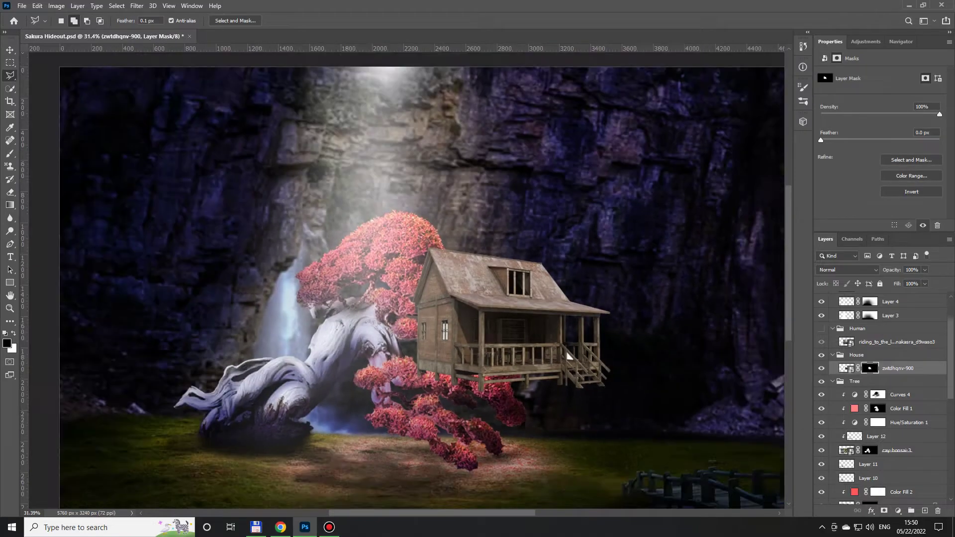
Scale the cabin to about 42% (728 x 394 px) and place it on the grass by the bonsai trunk
key(ctrl+t)
drag(665, 237, 447, 348)
drag(388, 398, 348, 428)
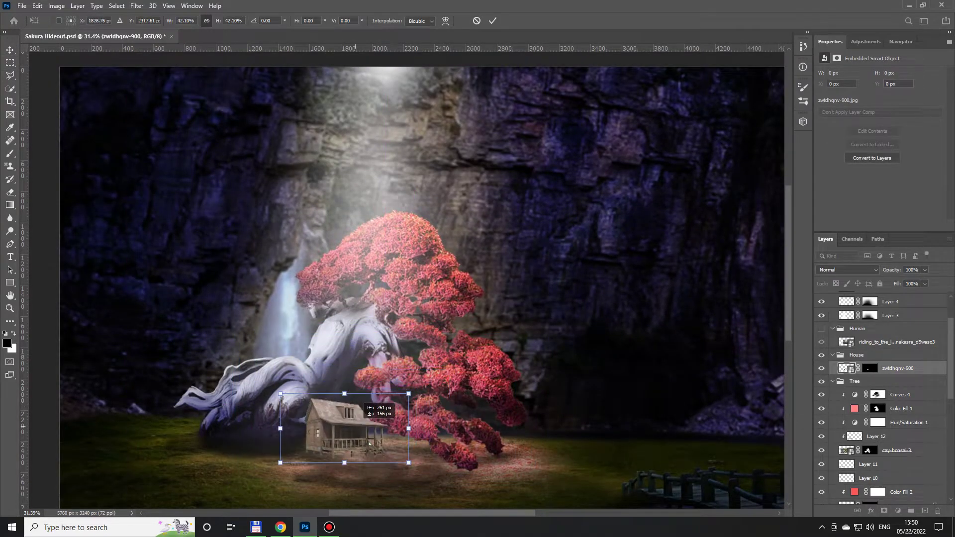
scroll(445, 408, down, 1)
scroll(378, 321, up, 1)
mouse_move(291, 345)
mouse_down()
mouse_move(312, 342)
mouse_move(301, 338)
mouse_up()
key(Return)
scroll(393, 304, down, 3)
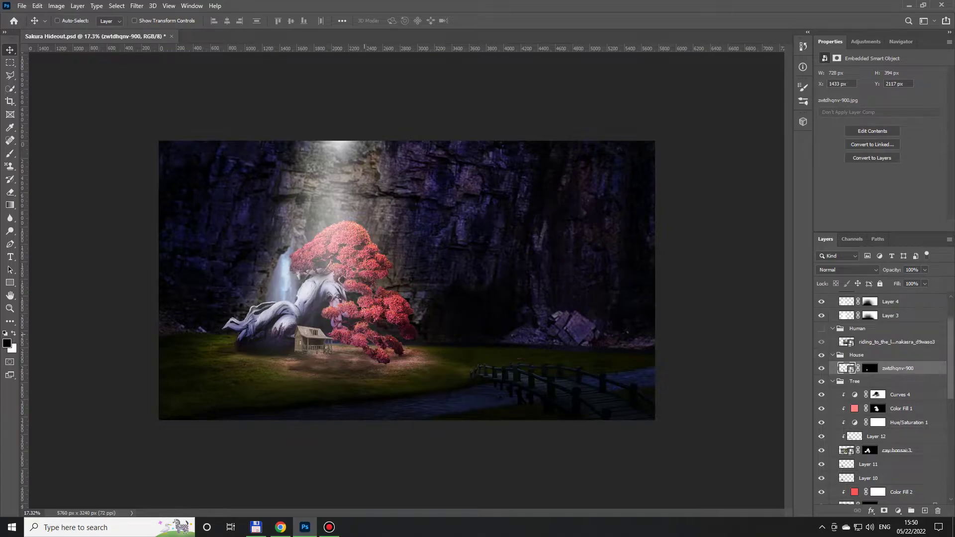
scroll(331, 330, up, 3)
scroll(331, 329, up, 2)
click(898, 511)
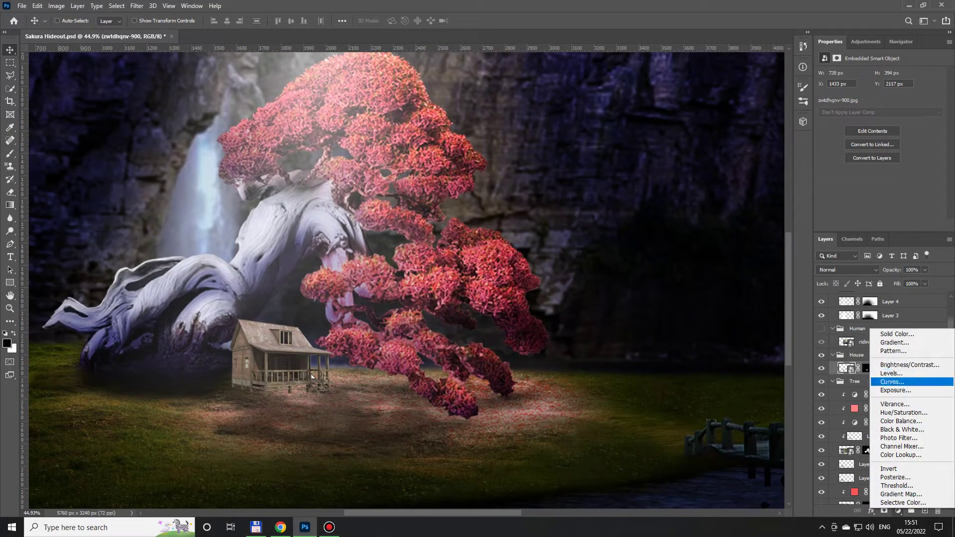
Add a clipped Curves adjustment lowering RGB and adjusting Red and Blue for a cool, dark cabin
click(865, 415)
drag(898, 139, 897, 169)
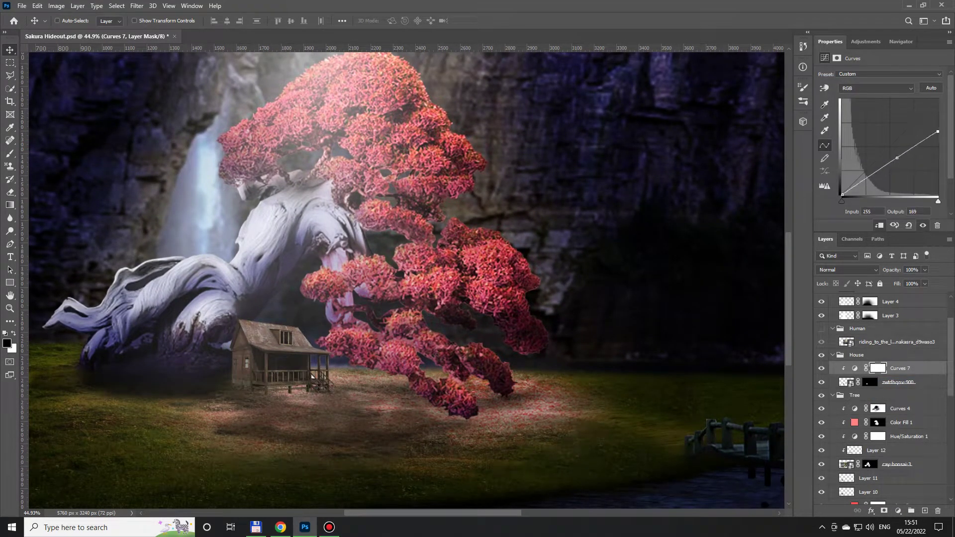
click(875, 88)
click(844, 103)
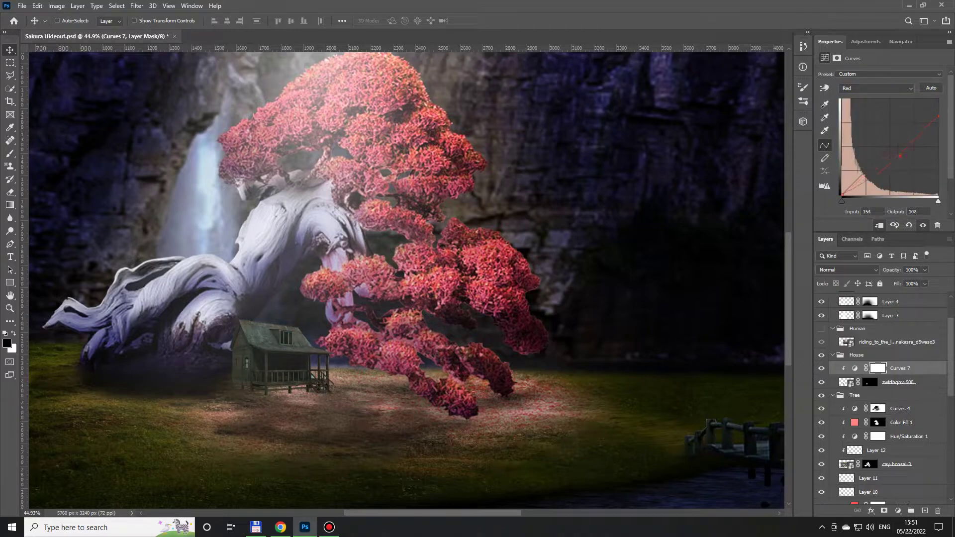
key(Down)
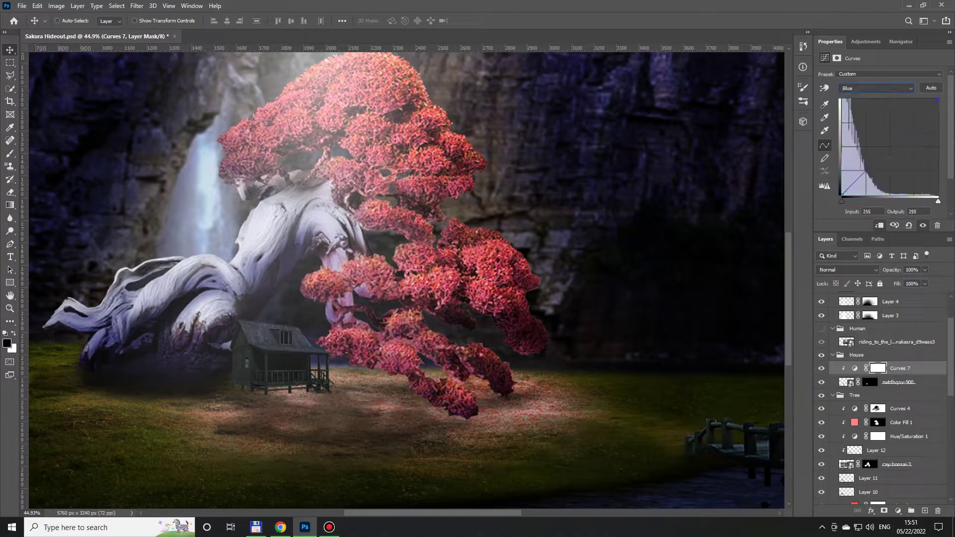
Switch to the Polygonal Lasso and zoom in on the cabin's upper window
key(b)
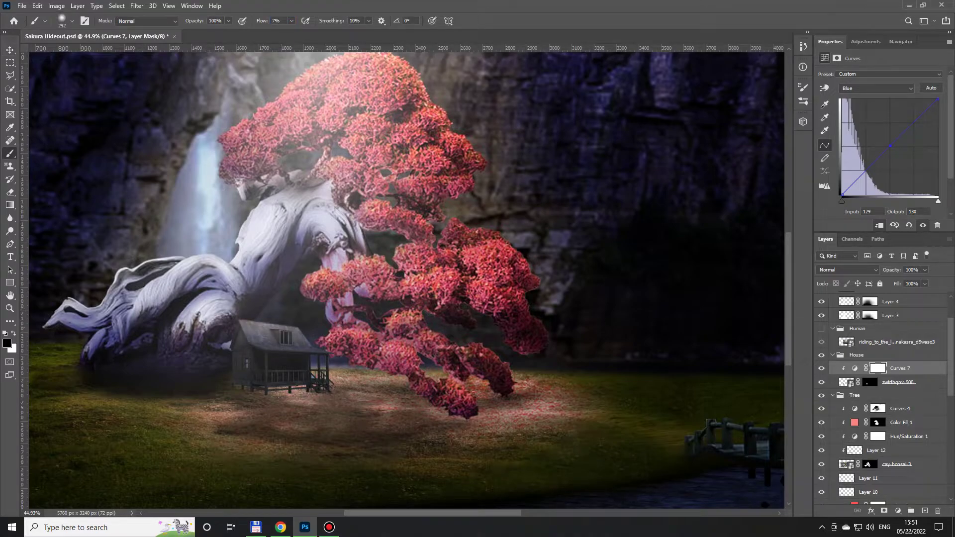
key(l)
scroll(238, 381, up, 3)
scroll(240, 381, up, 10)
key(alt+bracketleft)
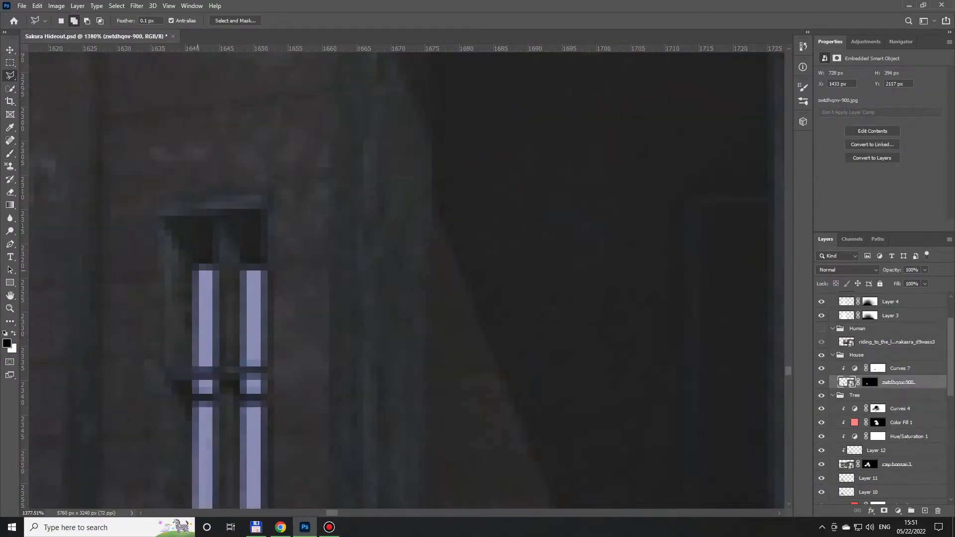
Outline the left, upper-right and lower-right window panes of the cabin as selections
click(212, 366)
double_click(212, 264)
click(241, 269)
click(240, 269)
scroll(240, 269, down, 5)
click(252, 409)
click(232, 281)
click(279, 282)
double_click(294, 283)
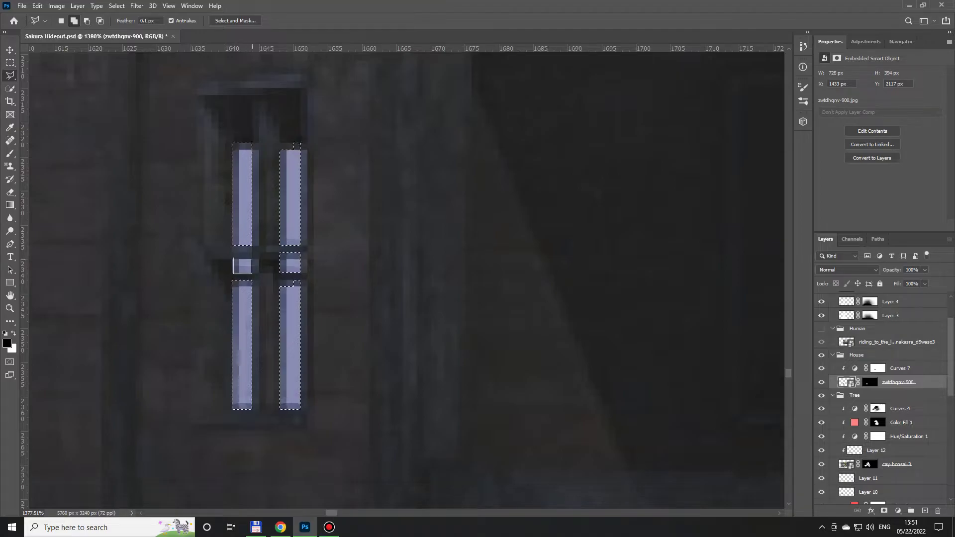
Fill the window pane selection with colour on a new layer, then deselect
key(ctrl+shift+alt+n)
key(alt+BackSpace)
key(ctrl+d)
scroll(406, 278, down, 10)
scroll(406, 278, down, 3)
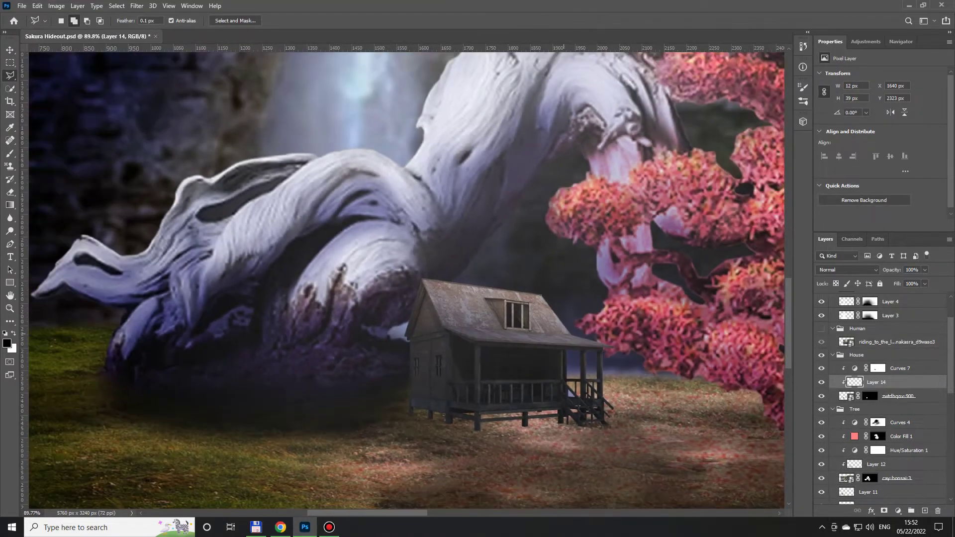
scroll(406, 279, down, 2)
On the Curves 7 mask, brush at size 111 to brighten the roof around the dormer
click(878, 368)
key(b)
scroll(492, 343, up, 3)
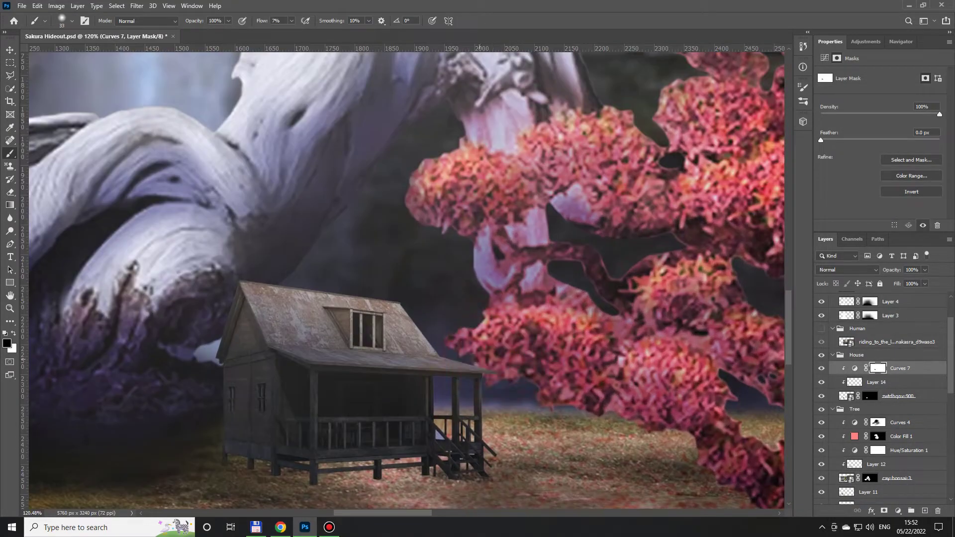
key(bracketright)
key(bracketright)
key(bracketright)
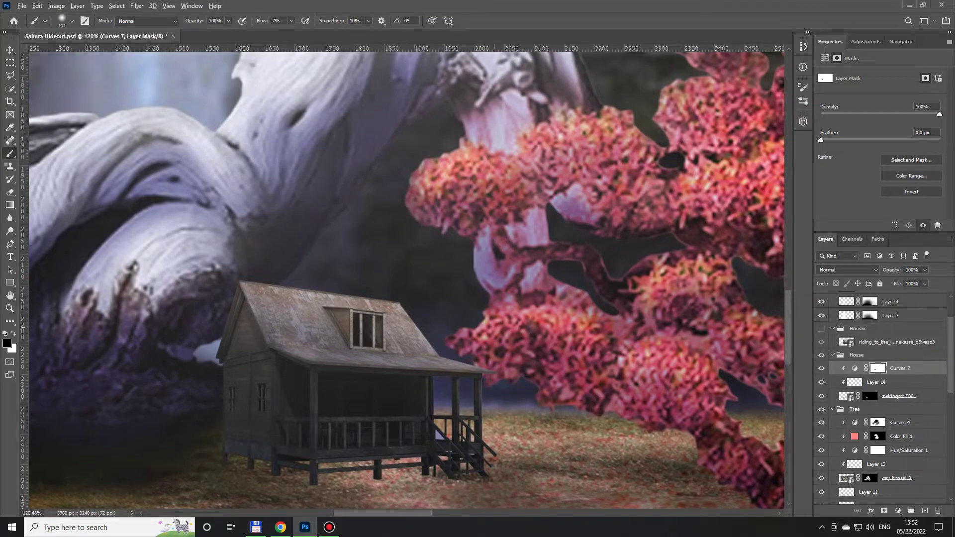
scroll(485, 330, down, 3)
scroll(484, 331, down, 2)
scroll(485, 331, up, 3)
mouse_move(392, 323)
mouse_down()
mouse_move(427, 329)
mouse_move(345, 328)
mouse_up()
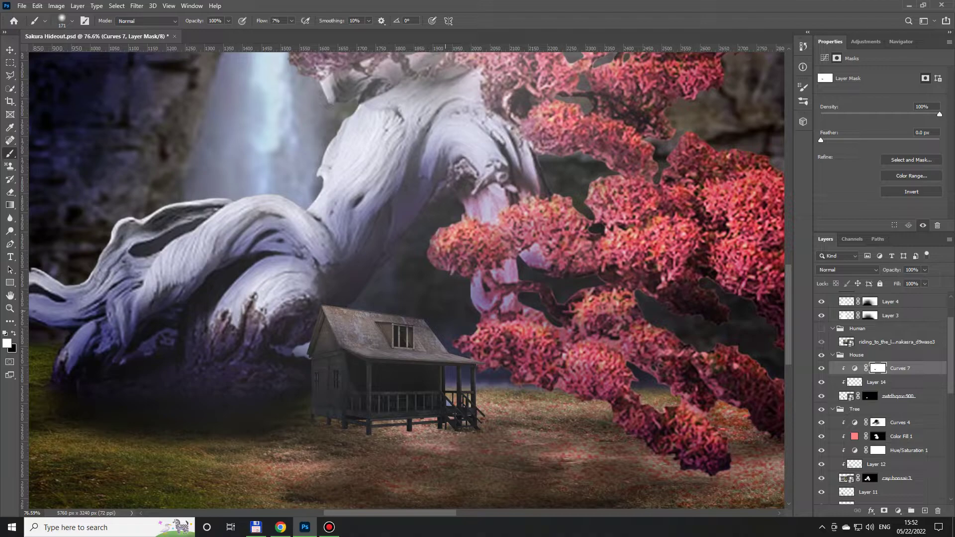
scroll(448, 353, up, 5)
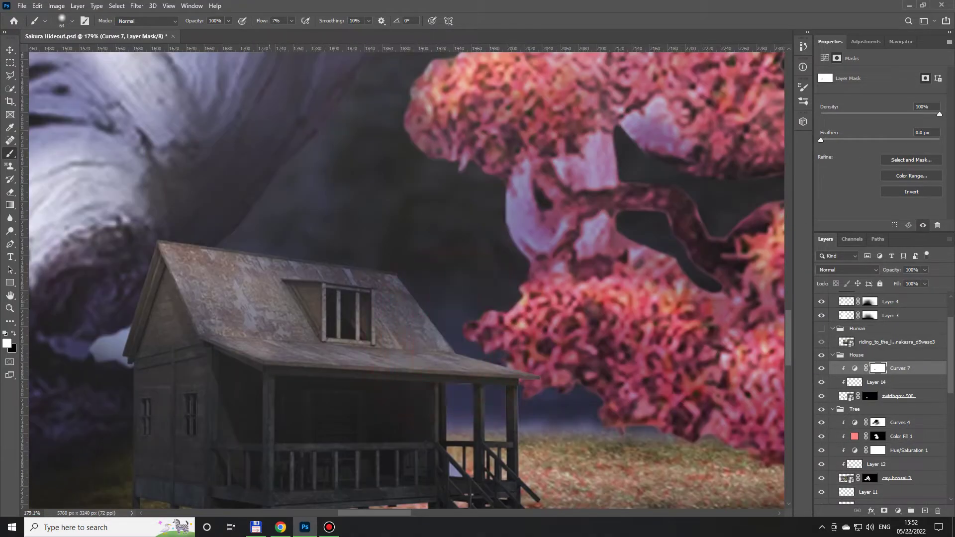
mouse_move(379, 331)
mouse_down()
mouse_move(300, 332)
mouse_move(264, 284)
mouse_up()
key(bracketleft)
key(bracketleft)
drag(209, 298, 220, 318)
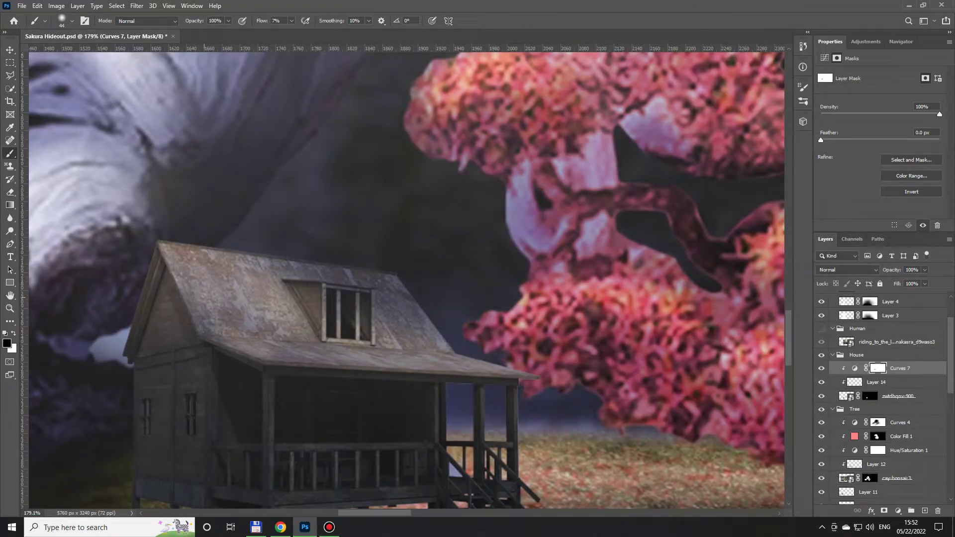
Brighten the porch interior and lower-left wall on the mask with a 215 brush
scroll(398, 298, down, 3)
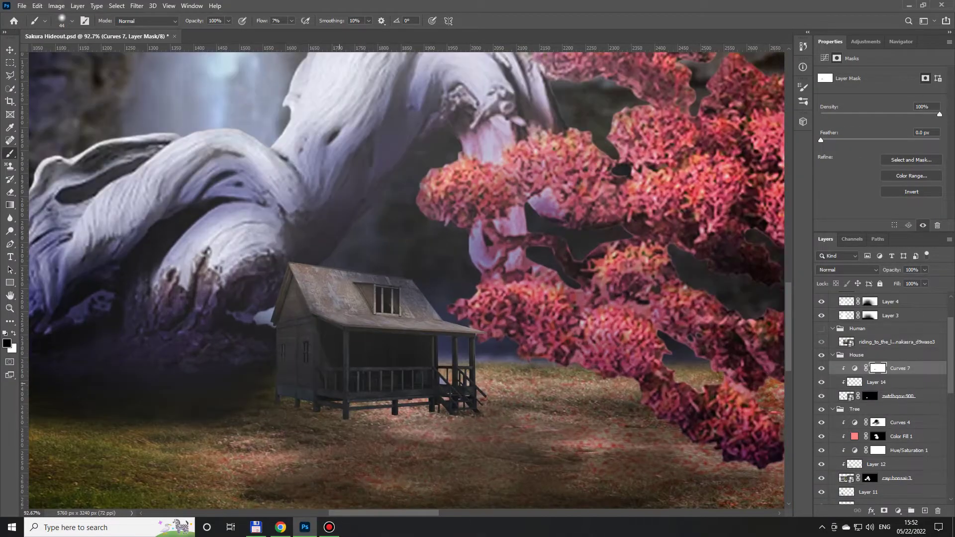
scroll(398, 299, up, 3)
scroll(530, 386, up, 3)
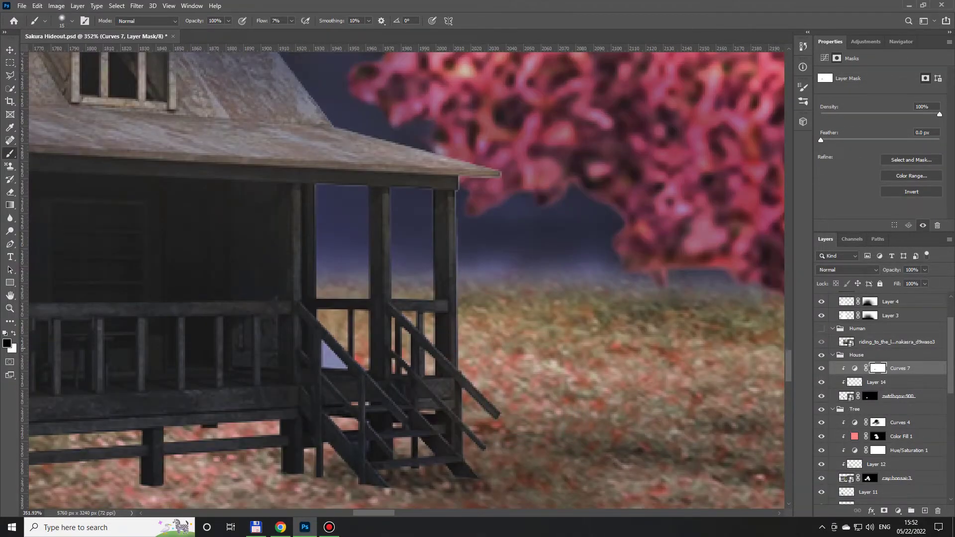
scroll(473, 418, up, 2)
scroll(474, 419, down, 4)
scroll(473, 418, down, 3)
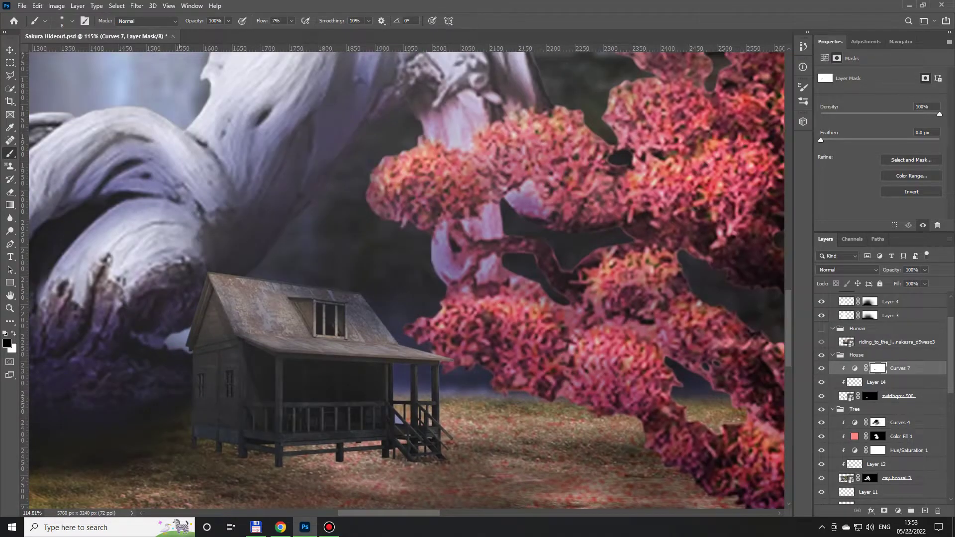
scroll(330, 350, down, 3)
scroll(331, 351, up, 3)
drag(325, 374, 368, 374)
key(bracketright)
key(bracketright)
key(bracketright)
drag(234, 378, 338, 383)
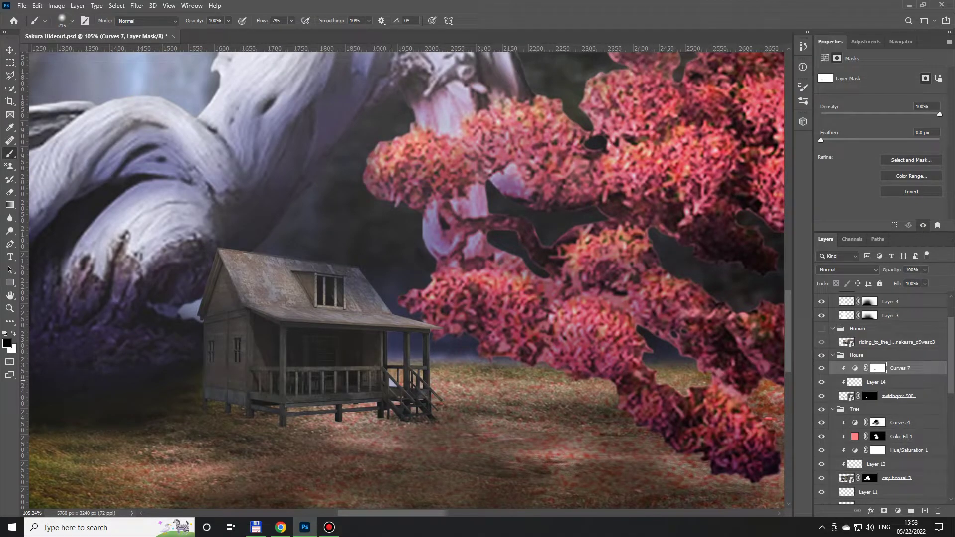
key(x)
scroll(414, 369, down, 2)
Add an empty layer clipped above Curves 7, with black as the painting colour
key(ctrl+shift+alt+n)
key(ctrl+alt+g)
key(x)
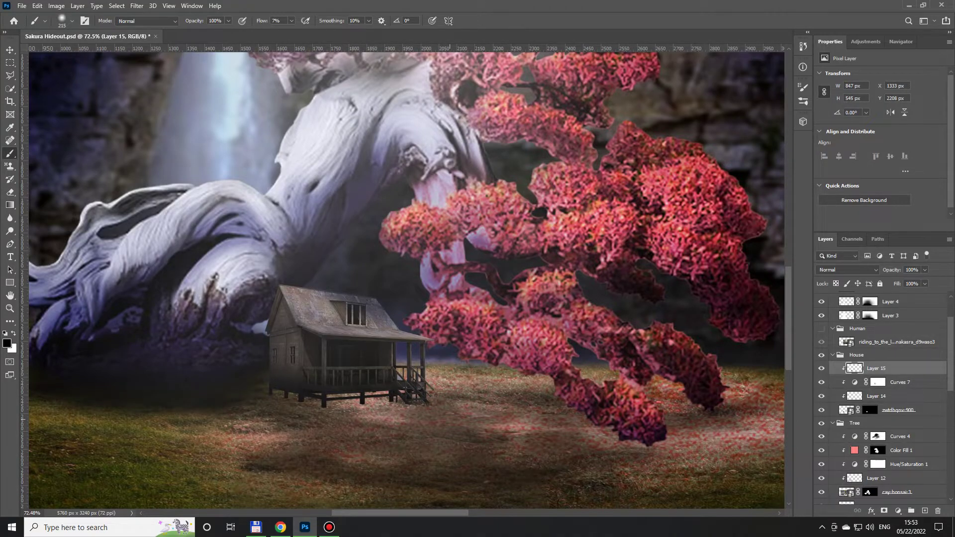
Paint a soft black shadow along the cabin's base on new Layer 16 beneath the house
scroll(451, 418, down, 3)
click(895, 410)
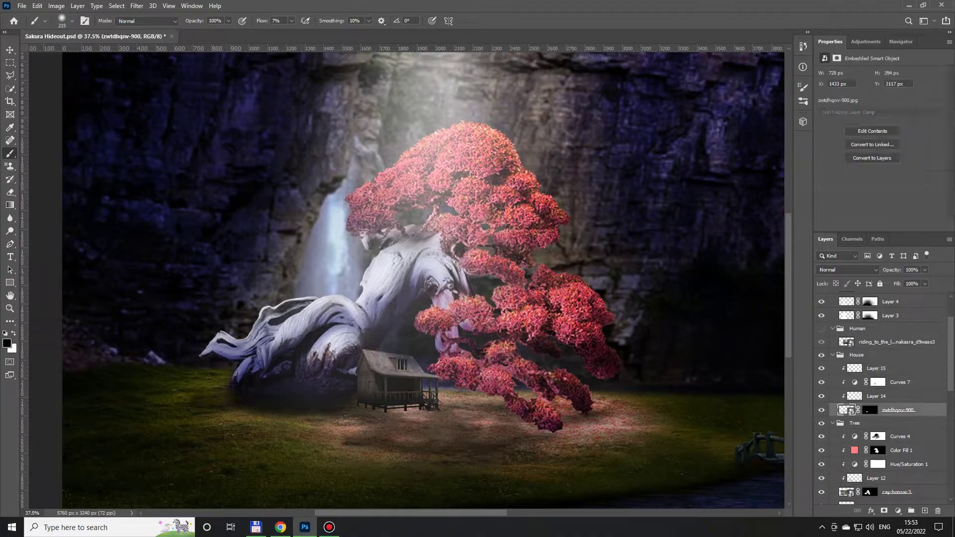
ctrl+click(924, 511)
scroll(410, 420, up, 3)
right_click(410, 420)
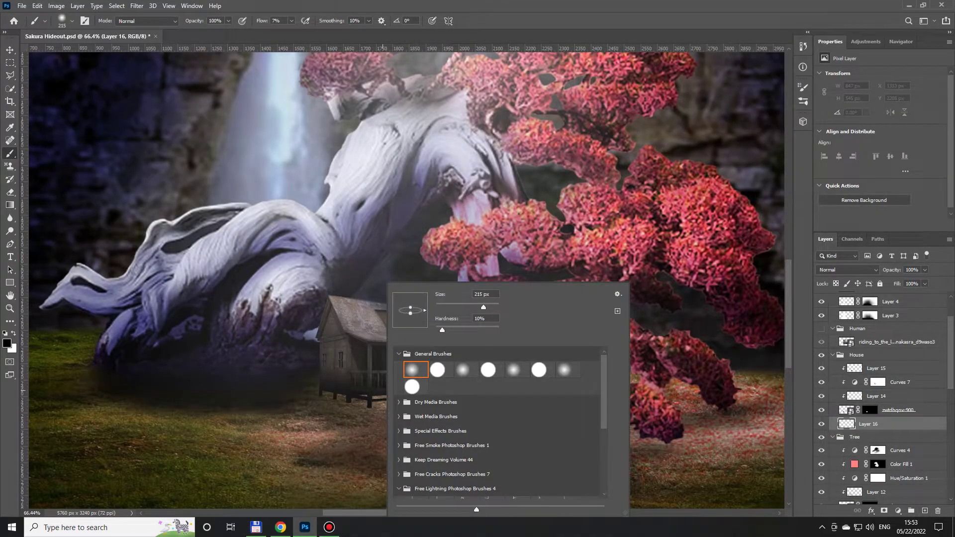
drag(373, 404, 455, 398)
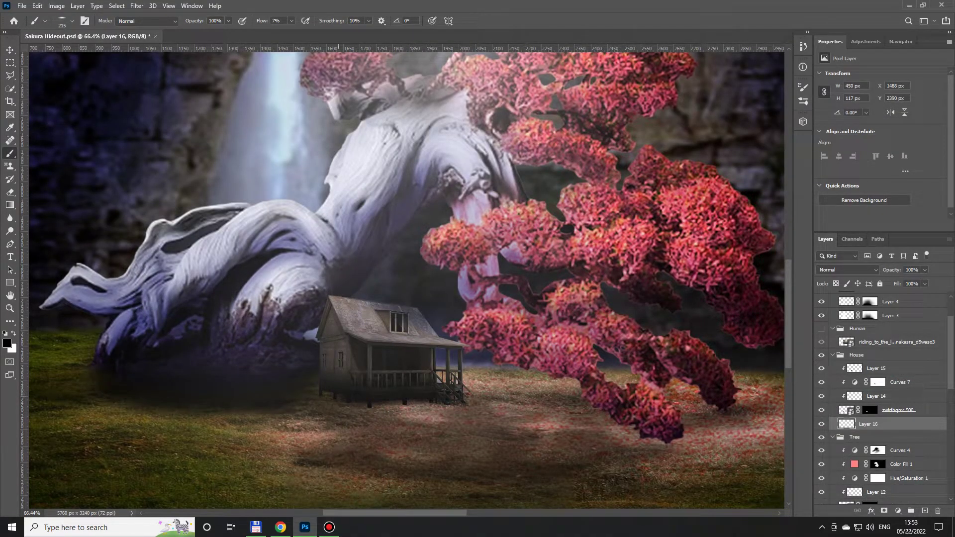
mouse_move(368, 408)
mouse_down()
mouse_move(457, 405)
mouse_move(293, 413)
mouse_up()
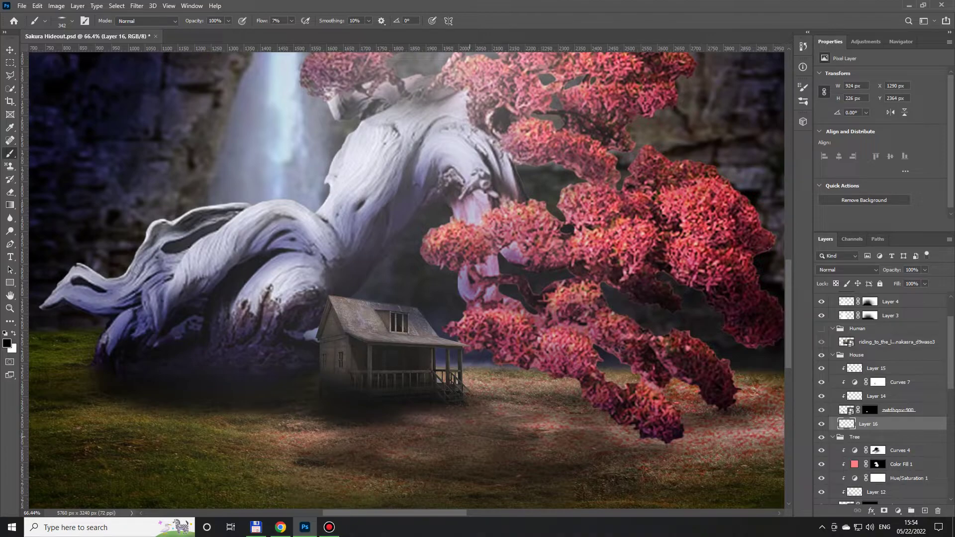
Add a layer mask to the shadow layer and fit the composition on screen
key(ctrl+shift+m)
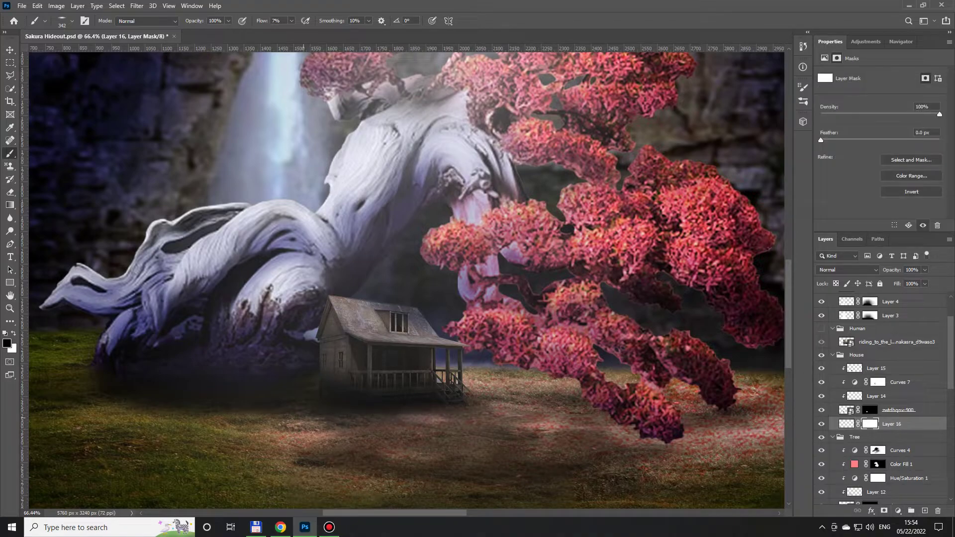
key(x)
scroll(351, 379, up, 3)
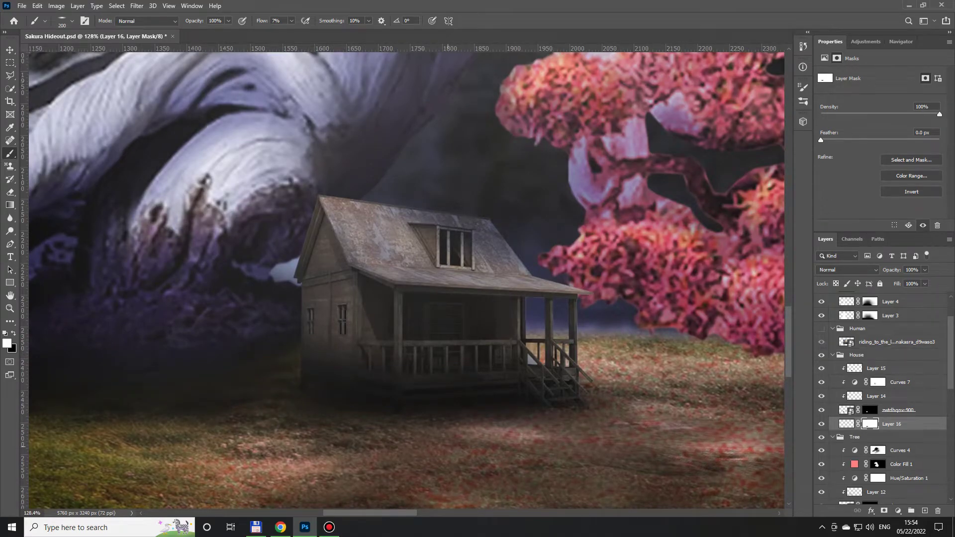
key(ctrl+0)
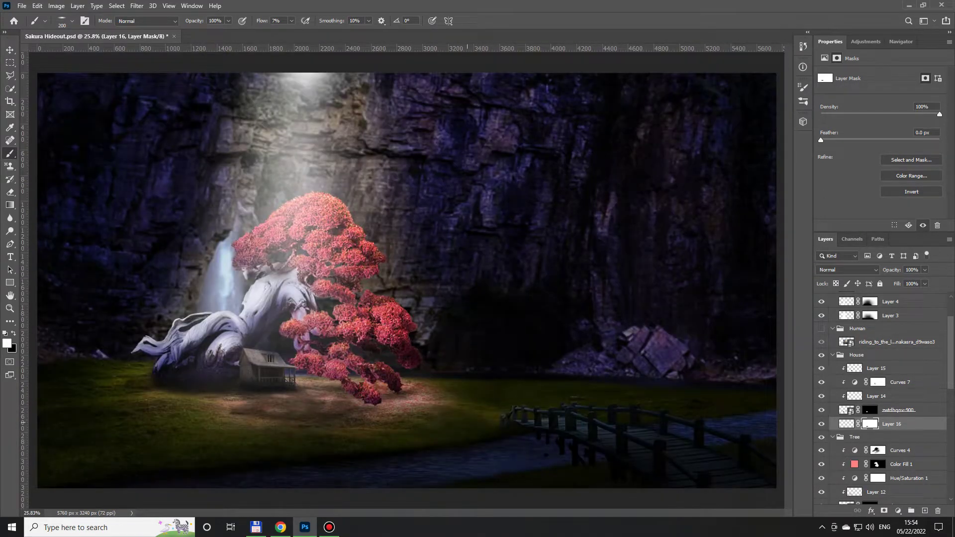
scroll(882, 398, down, 2)
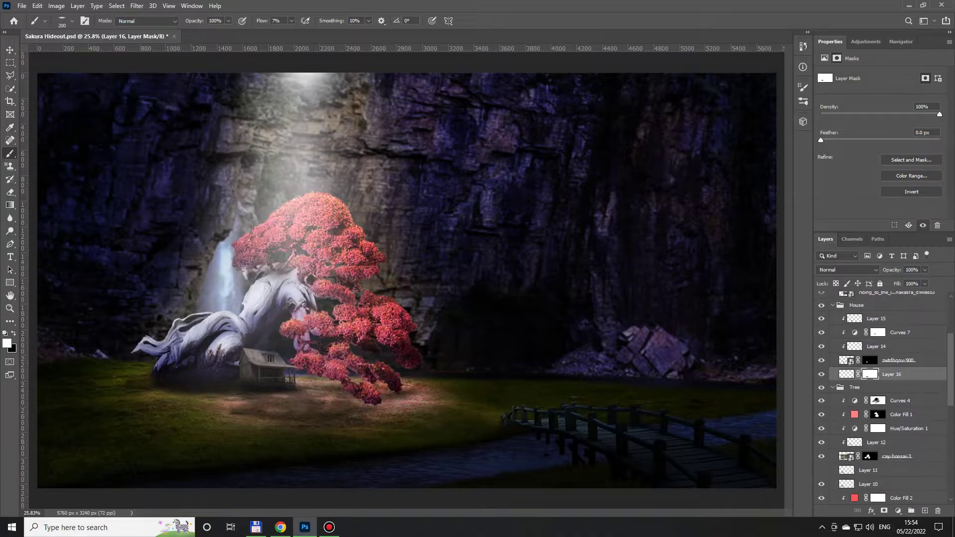
Make Layer 13 visible again and adjust the zoom on the scene
scroll(882, 397, down, 2)
scroll(883, 398, down, 2)
click(820, 437)
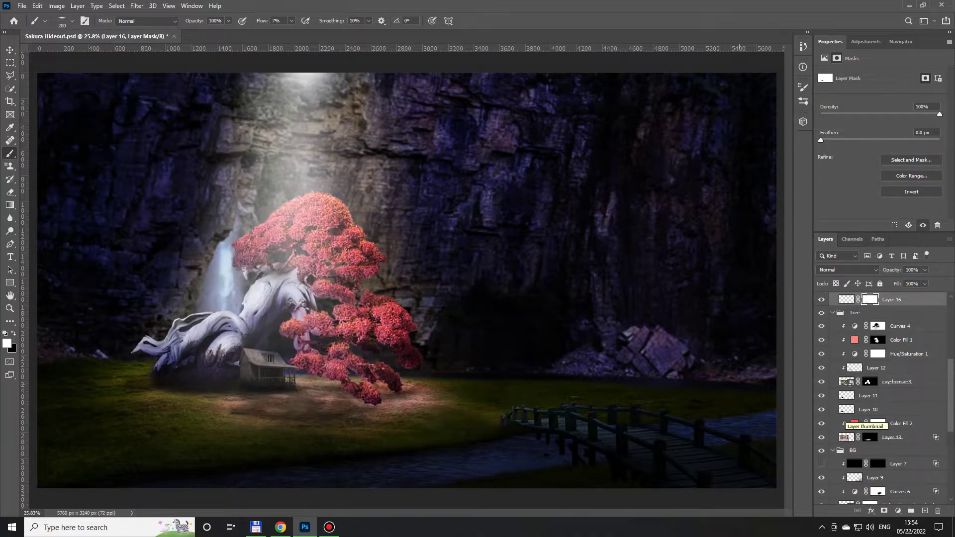
key(ctrl+minus)
key(ctrl+plus)
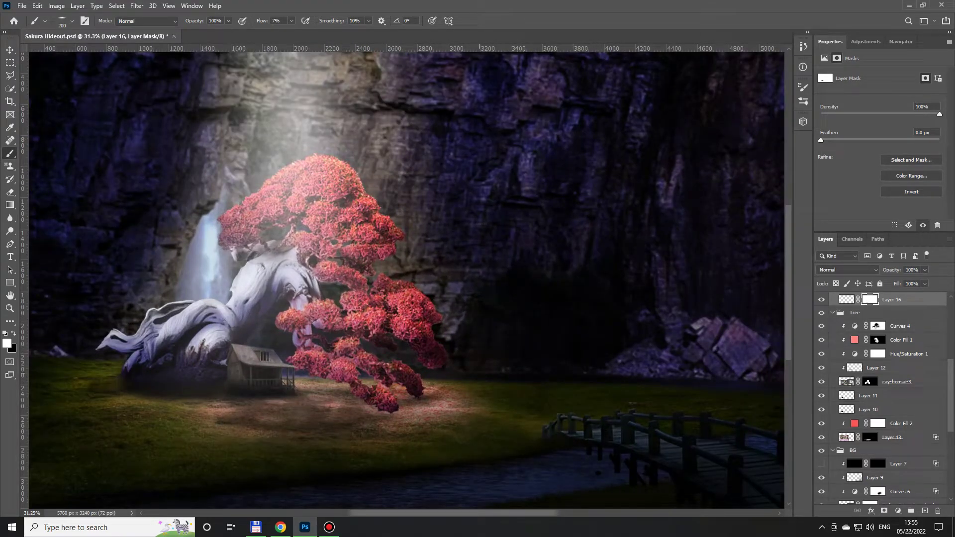
Outline the bonsai's lower drooping branches with the Polygonal Lasso, then fit the image on screen
key(l)
scroll(357, 386, up, 5)
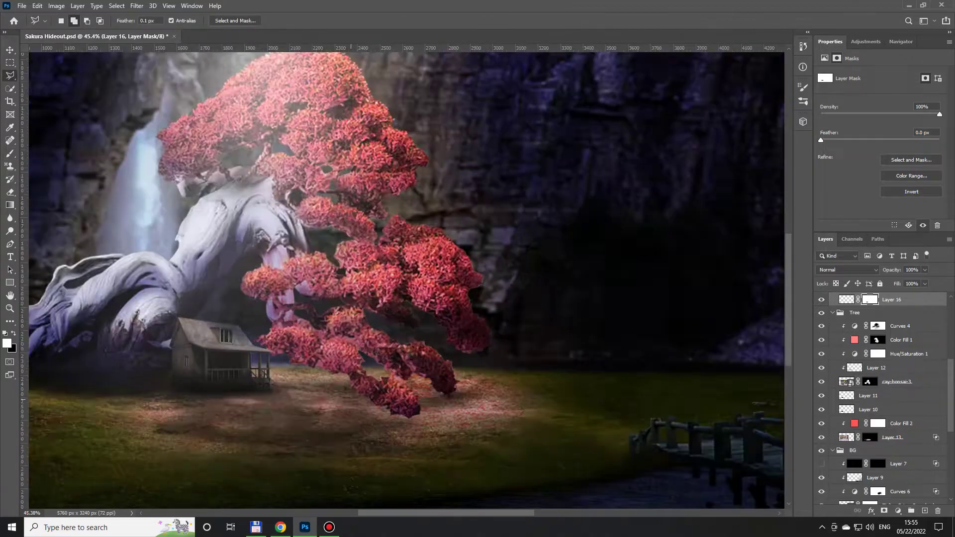
click(346, 354)
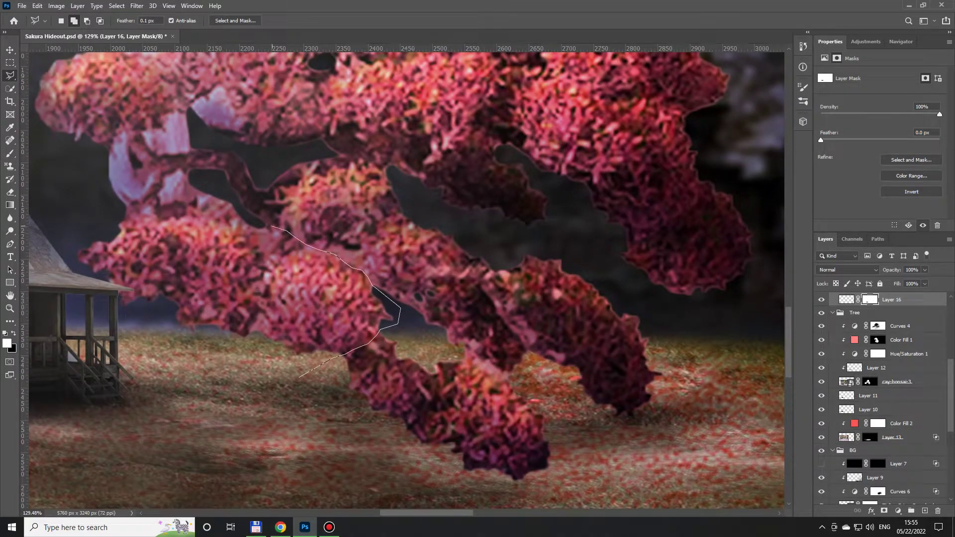
key(BackSpace)
key(BackSpace)
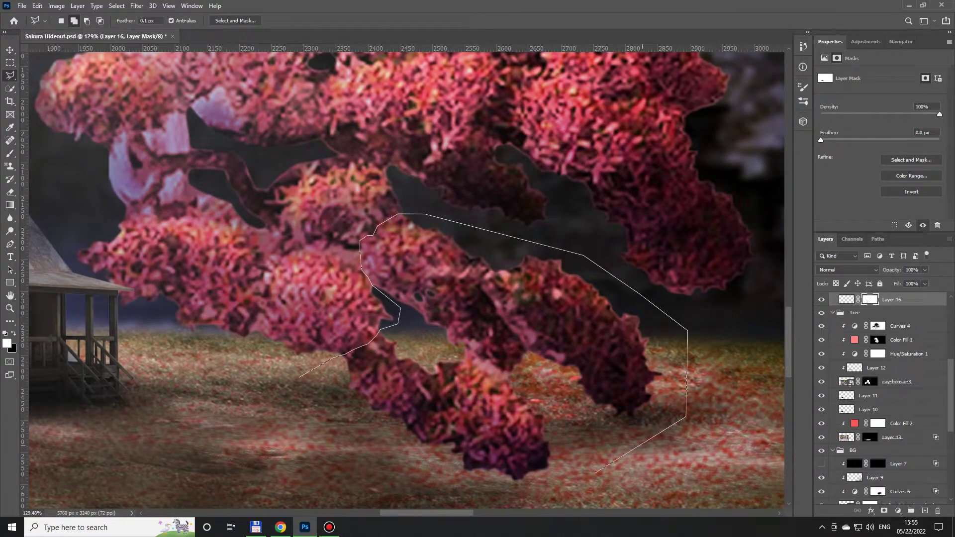
key(ctrl+0)
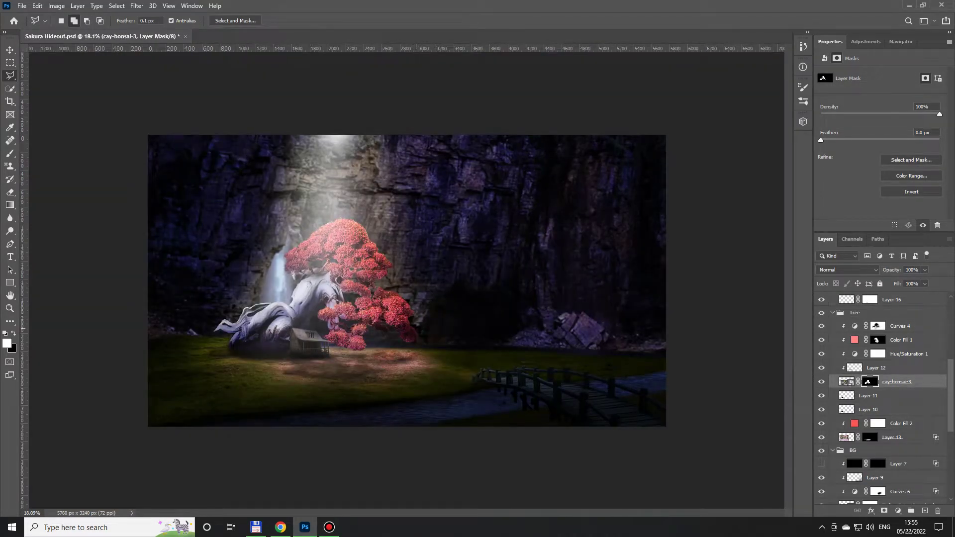
key(ctrl+minus)
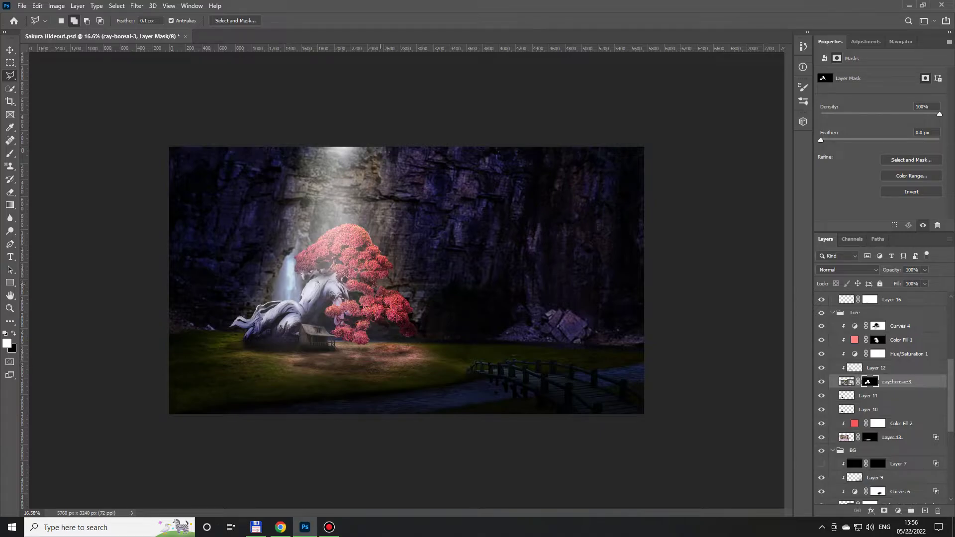
Reveal and select the hidden riding painting layer and flip it horizontally
scroll(880, 397, up, 2)
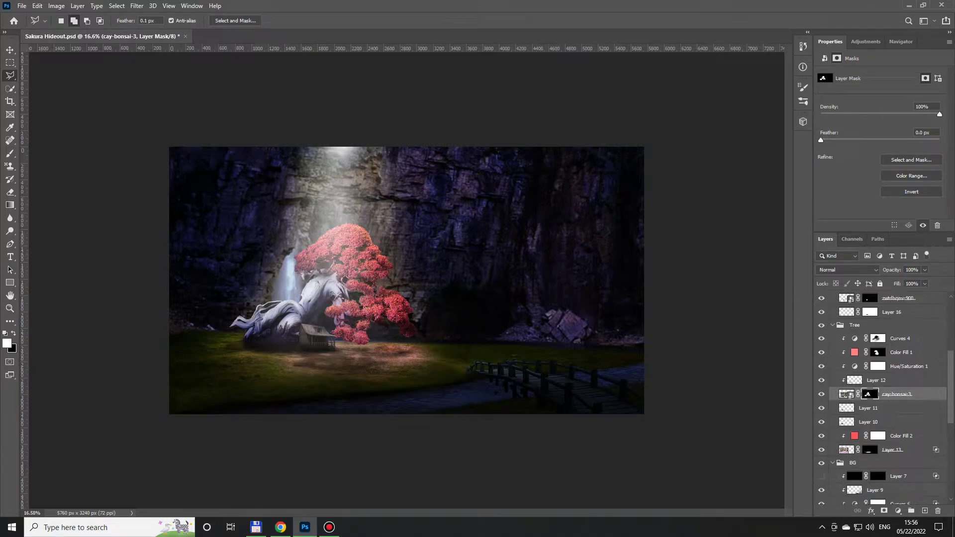
scroll(880, 398, up, 5)
scroll(880, 398, up, 2)
click(821, 391)
click(890, 392)
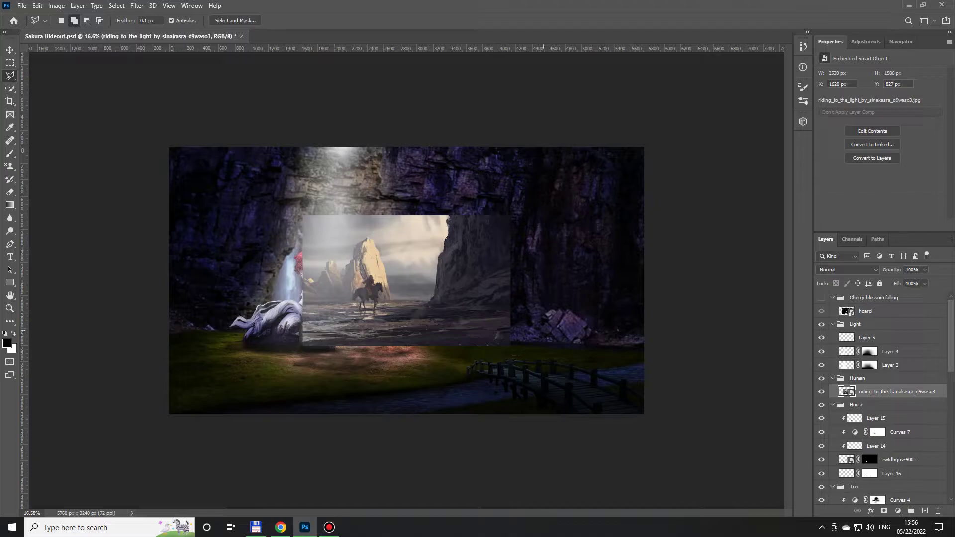
key(ctrl+t)
right_click(453, 301)
click(477, 446)
Shrink the riding painting and place it lower, beside the bridge
drag(509, 299, 519, 338)
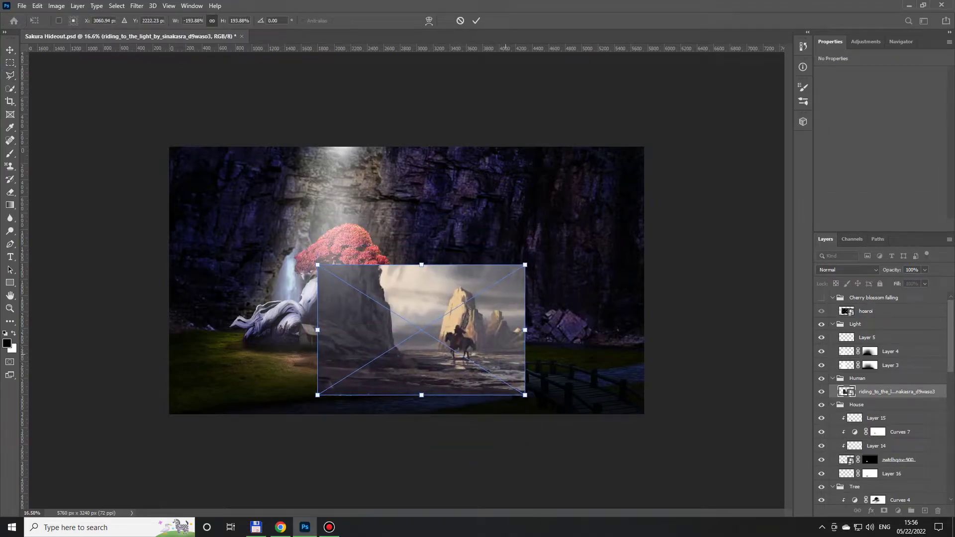
drag(526, 267, 505, 273)
drag(447, 338, 460, 348)
key(Return)
scroll(464, 356, up, 10)
key(l)
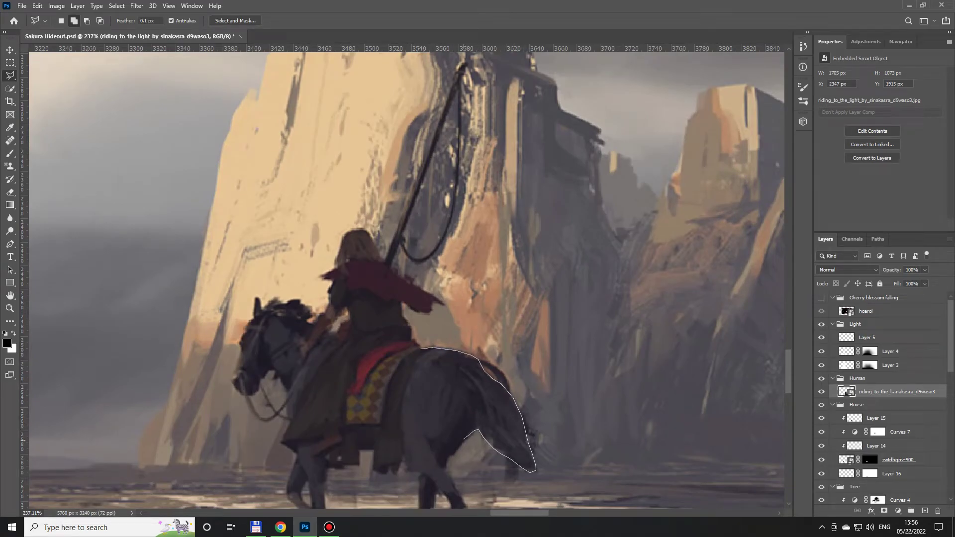
Trace a polygonal outline around the saddle and up the horse's hind leg
drag(450, 480, 418, 408)
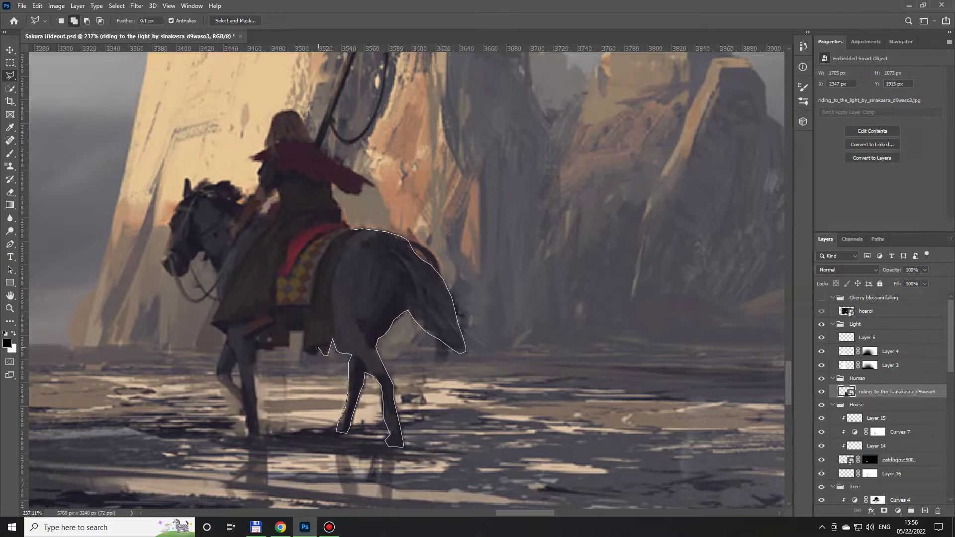
click(314, 232)
click(327, 300)
click(290, 328)
click(289, 346)
click(273, 346)
click(248, 440)
click(244, 407)
click(217, 372)
click(228, 336)
Continue the outline along the horse's chest, head and mane
click(220, 301)
click(214, 268)
click(203, 253)
click(185, 273)
click(171, 275)
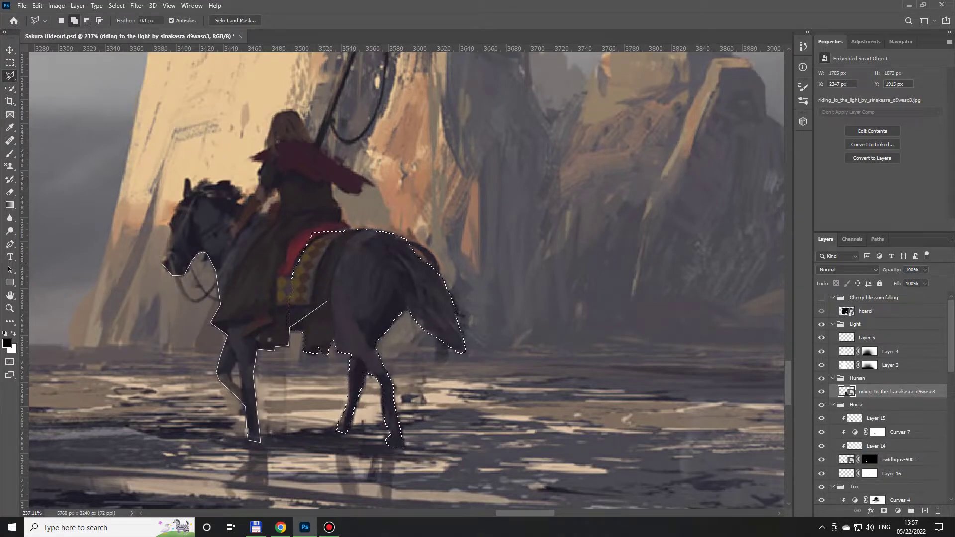
click(170, 225)
click(177, 204)
click(185, 178)
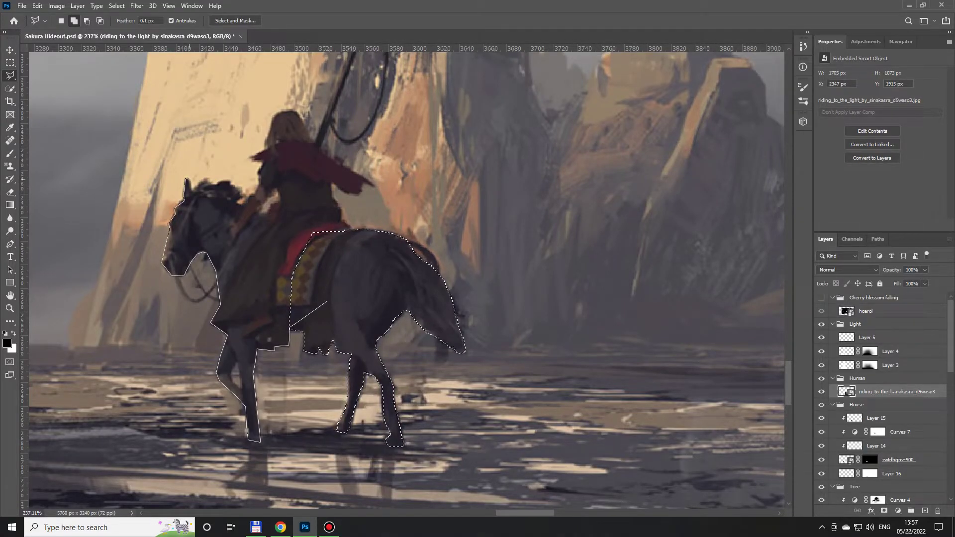
click(221, 181)
Trace up the rider's back to the shoulder and around the head and hair
scroll(232, 378, up, 4)
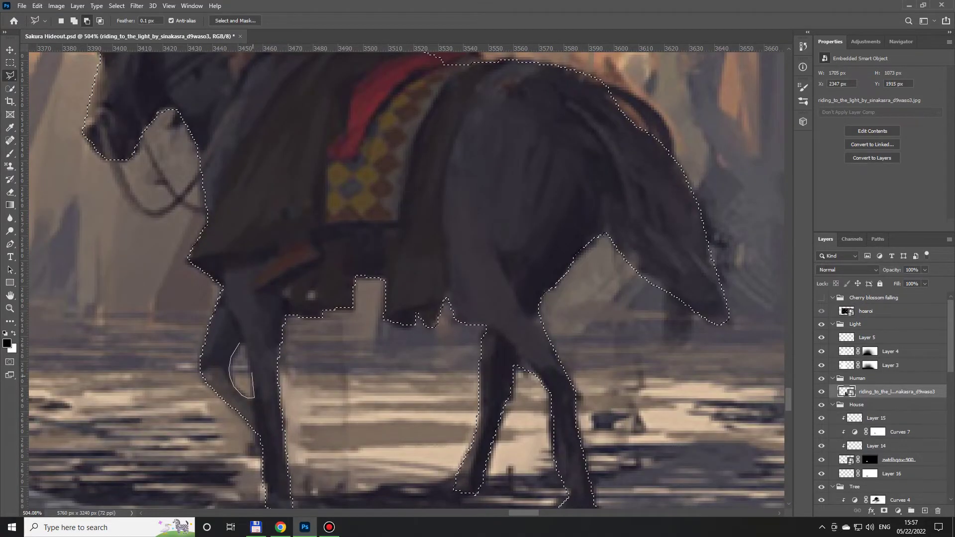
scroll(229, 373, down, 4)
scroll(318, 299, up, 4)
click(322, 288)
click(343, 278)
click(286, 265)
click(304, 244)
click(302, 220)
click(304, 203)
click(318, 169)
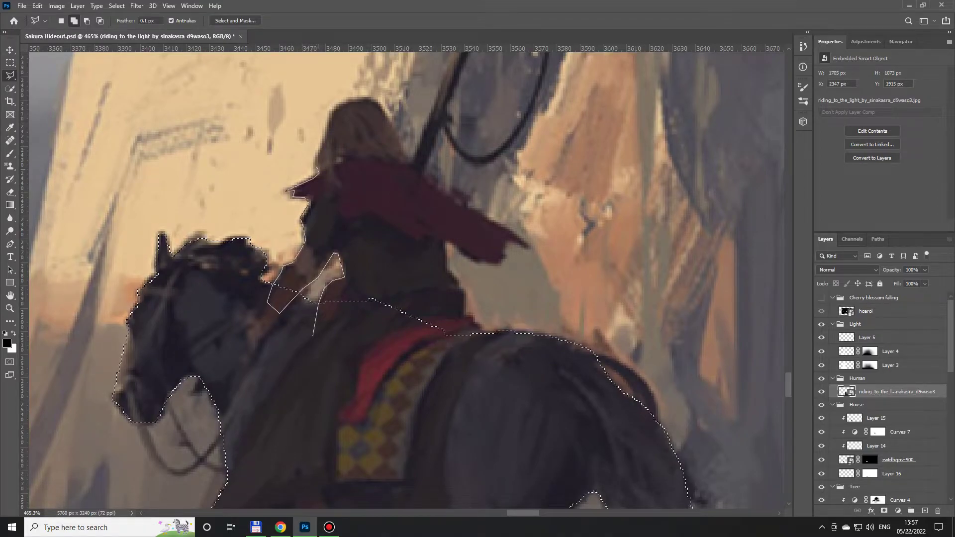
click(329, 112)
click(372, 99)
click(389, 118)
click(401, 145)
Outline the rider's outstretched arm and hand
click(445, 194)
click(507, 227)
click(530, 246)
click(506, 241)
click(500, 262)
click(479, 260)
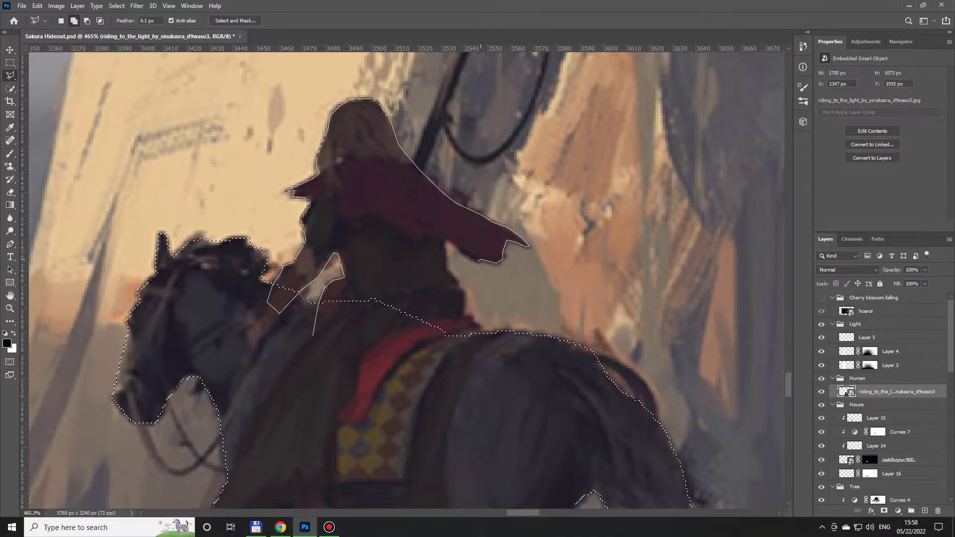
Close the lance outline into the selection and add the reins loop freehand
scroll(417, 132, up, 5)
scroll(417, 132, up, 1)
scroll(417, 133, up, 3)
click(416, 132)
scroll(417, 133, up, 3)
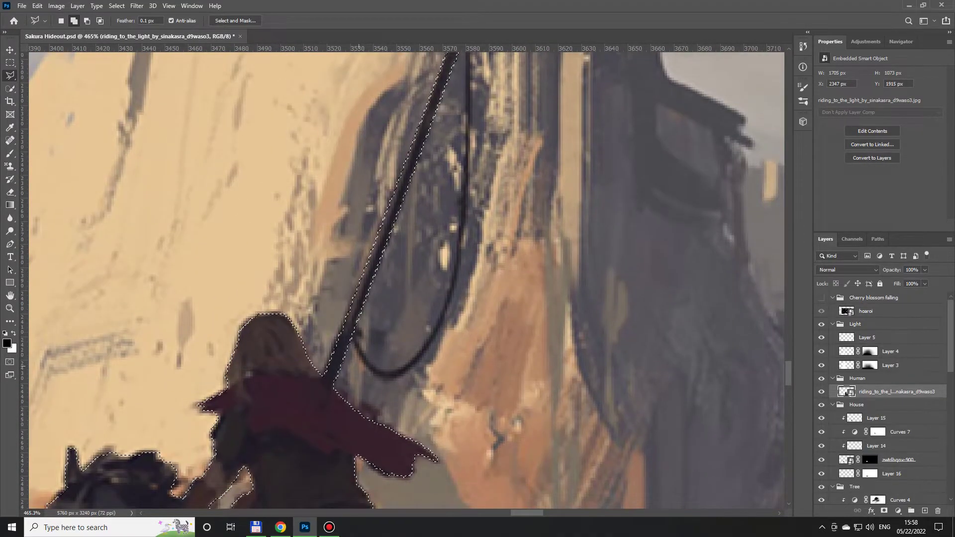
double_click(354, 334)
mouse_move(354, 334)
mouse_down()
mouse_move(365, 368)
mouse_move(393, 377)
mouse_move(438, 333)
mouse_move(466, 212)
mouse_up()
Add the horse's bridle to the selection and mask the riding layer to it
scroll(466, 213, up, 5)
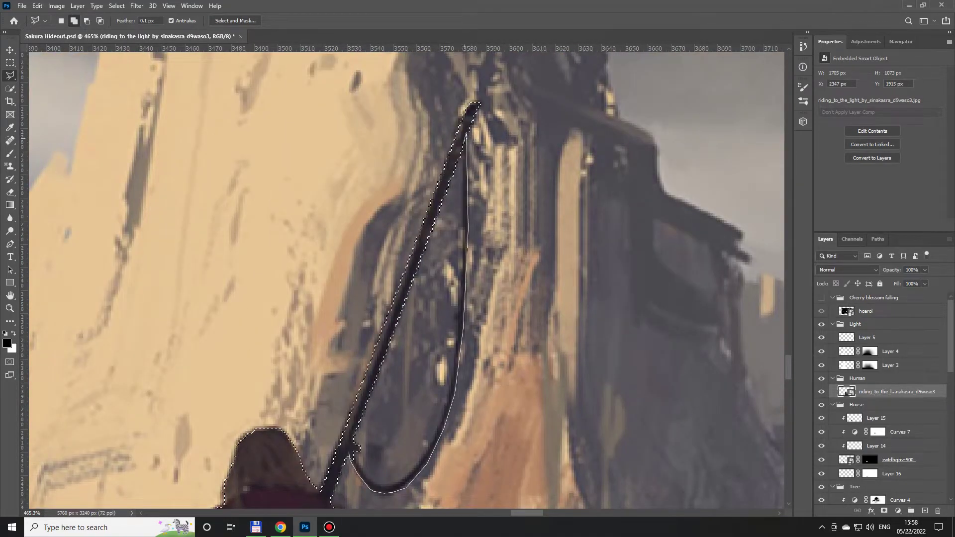
scroll(478, 103, down, 5)
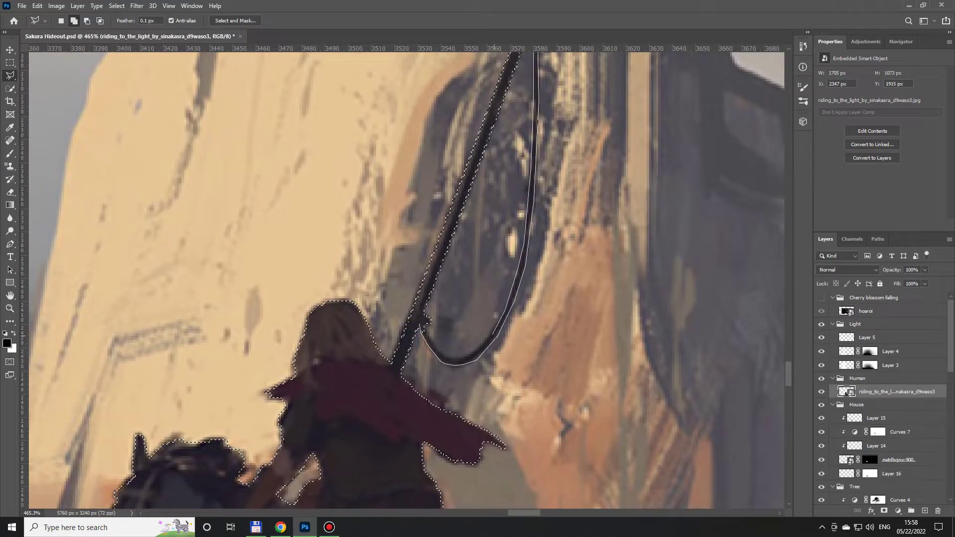
scroll(428, 277, down, 10)
scroll(429, 278, up, 10)
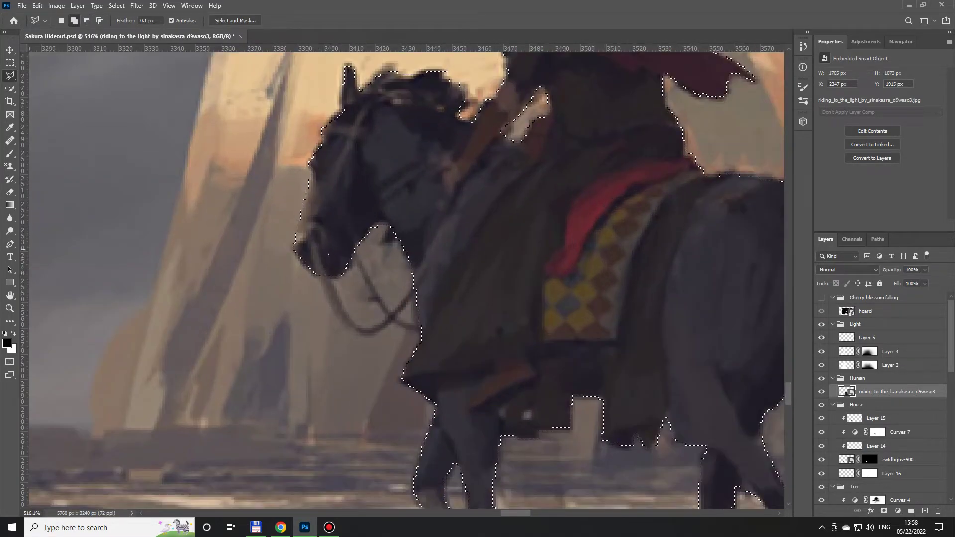
click(415, 297)
click(368, 328)
click(331, 278)
click(337, 236)
double_click(444, 328)
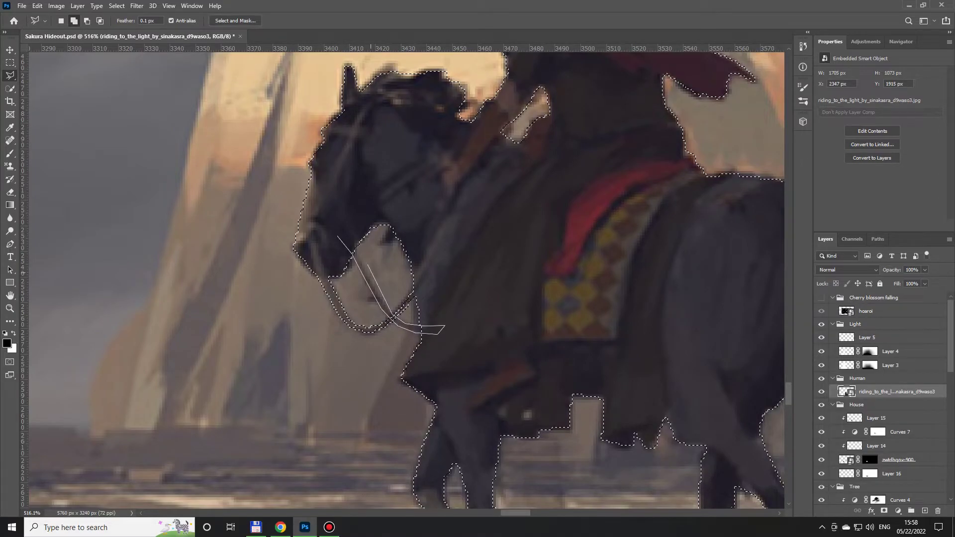
scroll(444, 328, down, 10)
click(884, 510)
scroll(502, 398, down, 8)
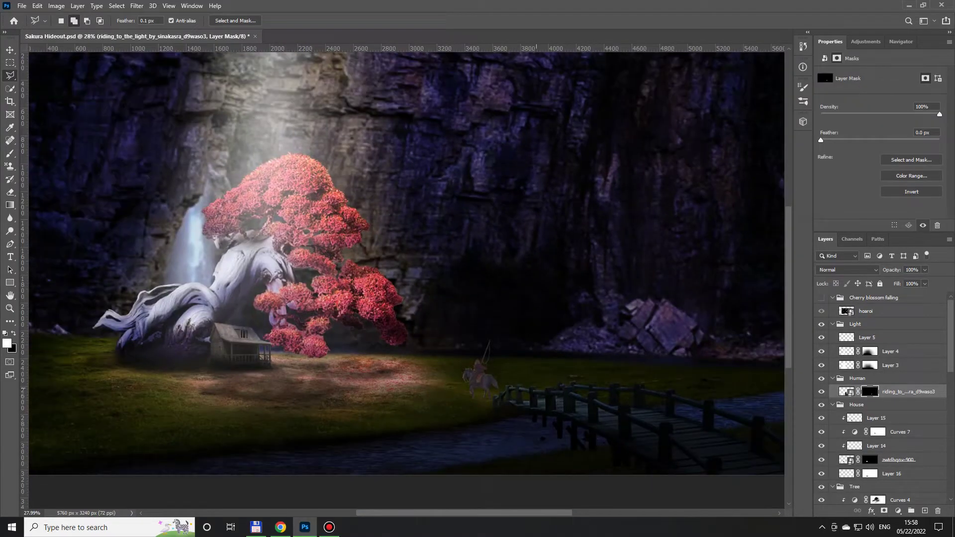
Nudge the rider slightly and darken it with a clipped S-shaped Curves adjustment
key(v)
drag(505, 344, 508, 345)
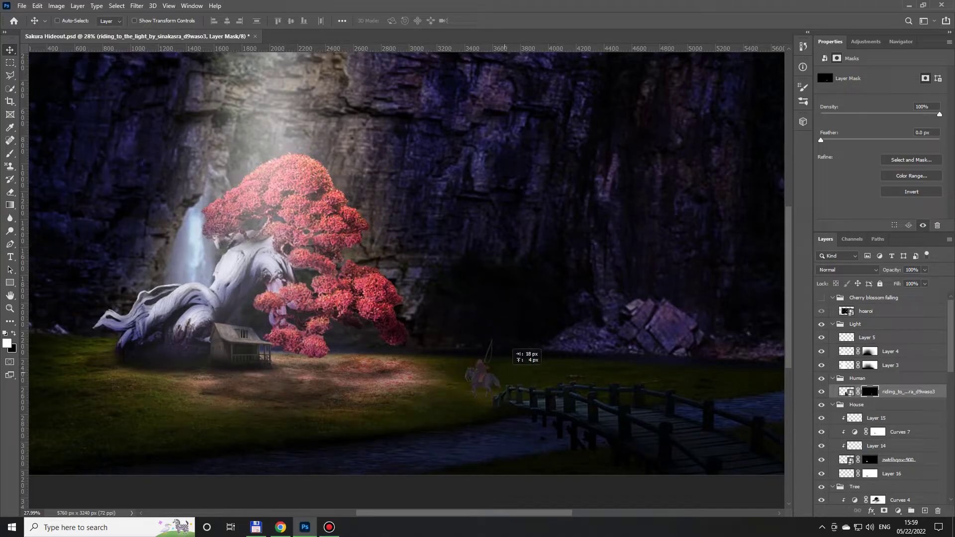
scroll(510, 348, up, 4)
click(898, 511)
click(890, 391)
click(879, 225)
click(862, 186)
drag(903, 134, 903, 128)
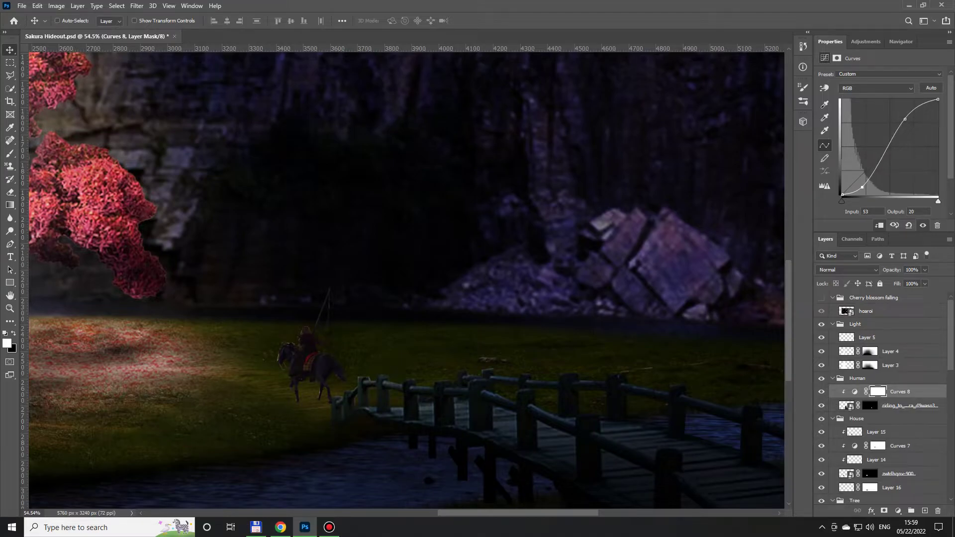
Target the rider's layer mask with a size-3 brush
scroll(293, 357, up, 10)
click(869, 405)
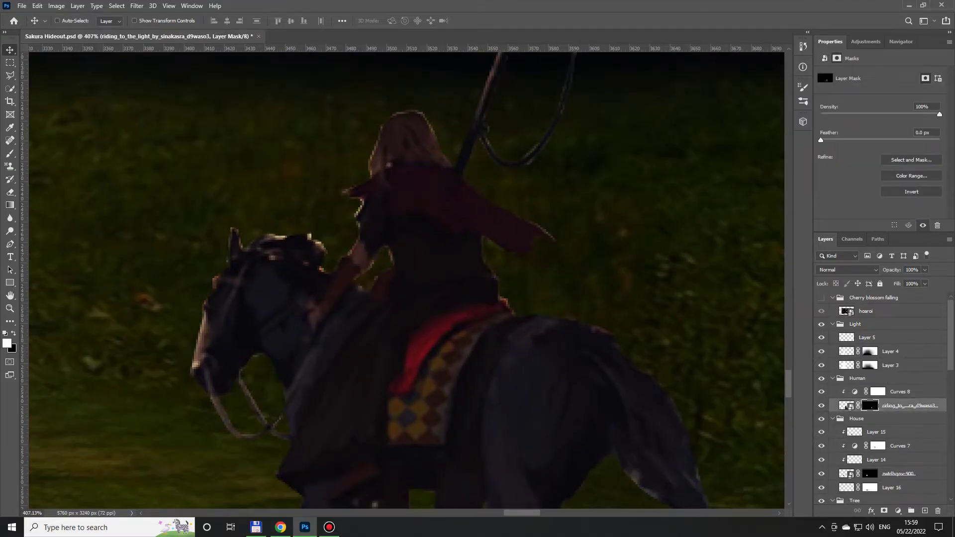
key(b)
right_click(429, 196)
key(Escape)
scroll(270, 202, up, 2)
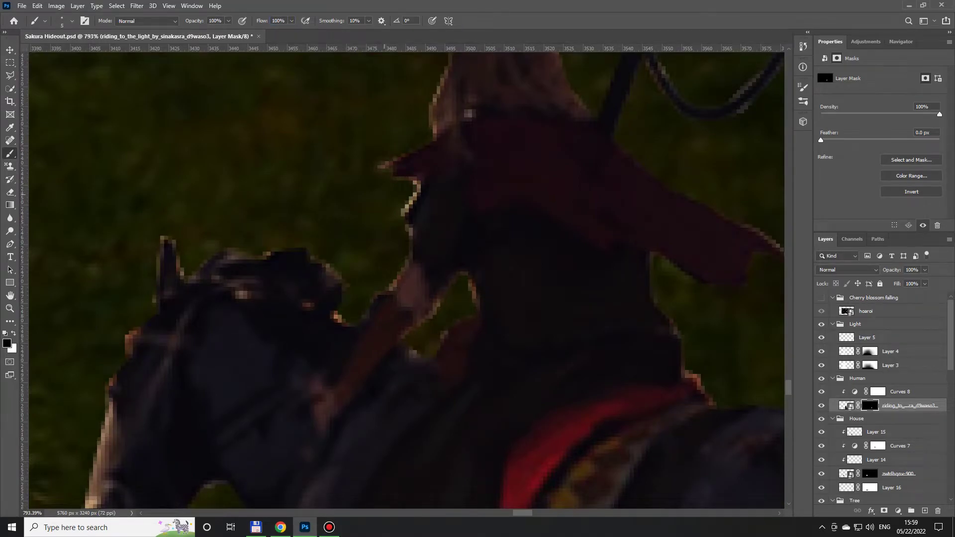
Pan and zoom around the rider's head and lance to inspect the mask edges
drag(398, 199, 348, 378)
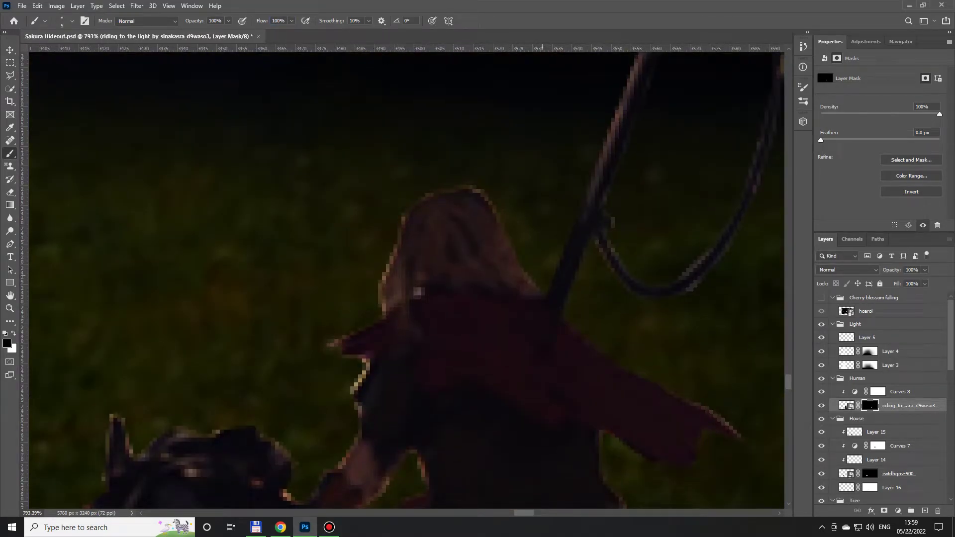
scroll(401, 125, down, 2)
scroll(402, 124, down, 1)
scroll(402, 125, up, 1)
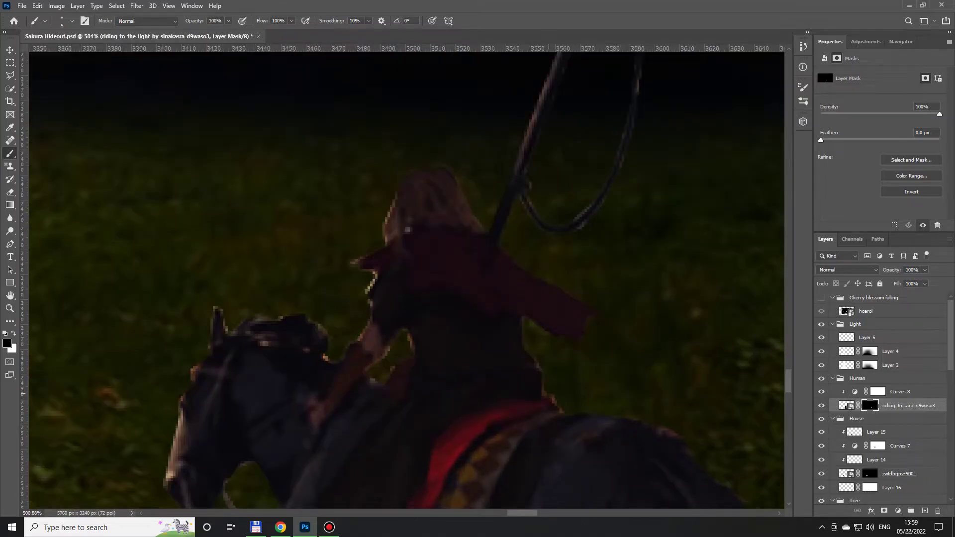
scroll(497, 249, up, 1)
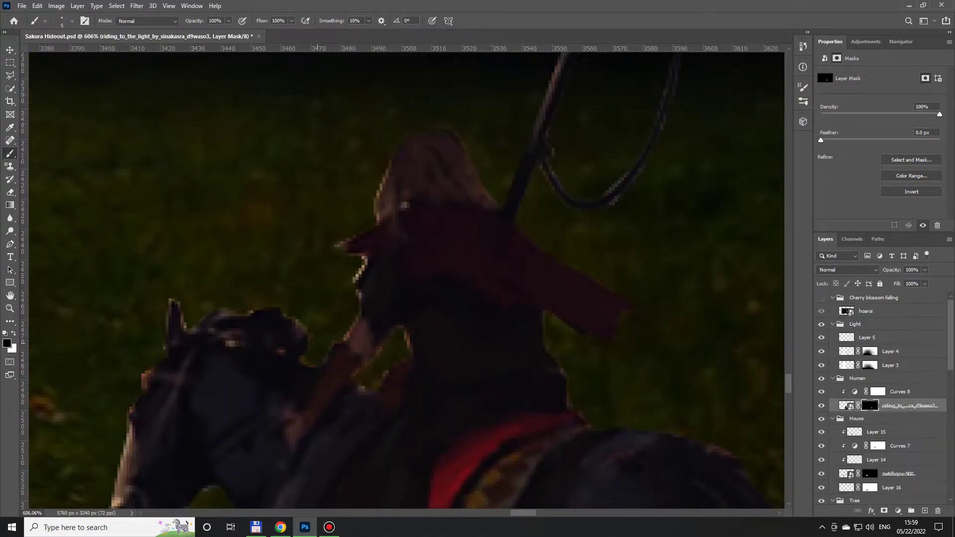
scroll(367, 288, down, 3)
scroll(368, 288, down, 2)
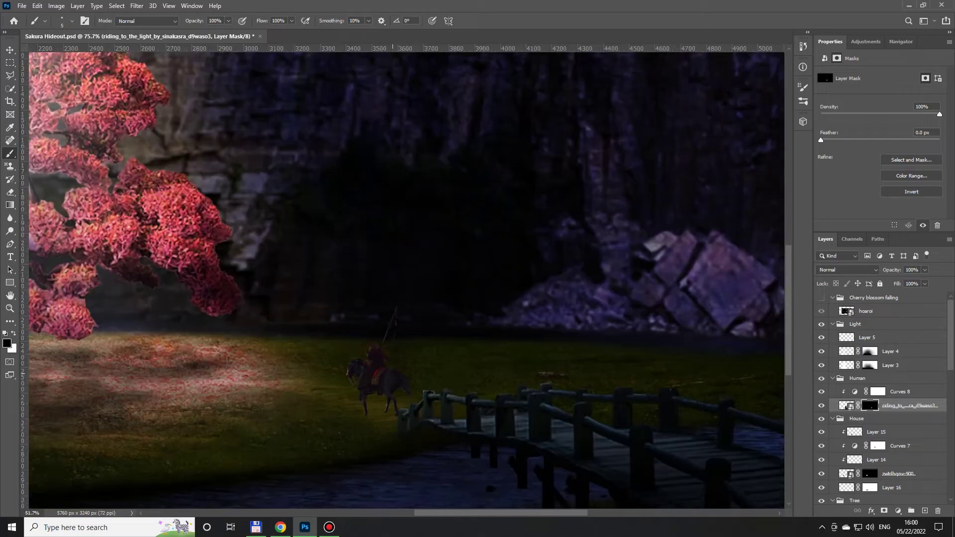
scroll(368, 288, up, 2)
scroll(398, 249, down, 1)
click(897, 511)
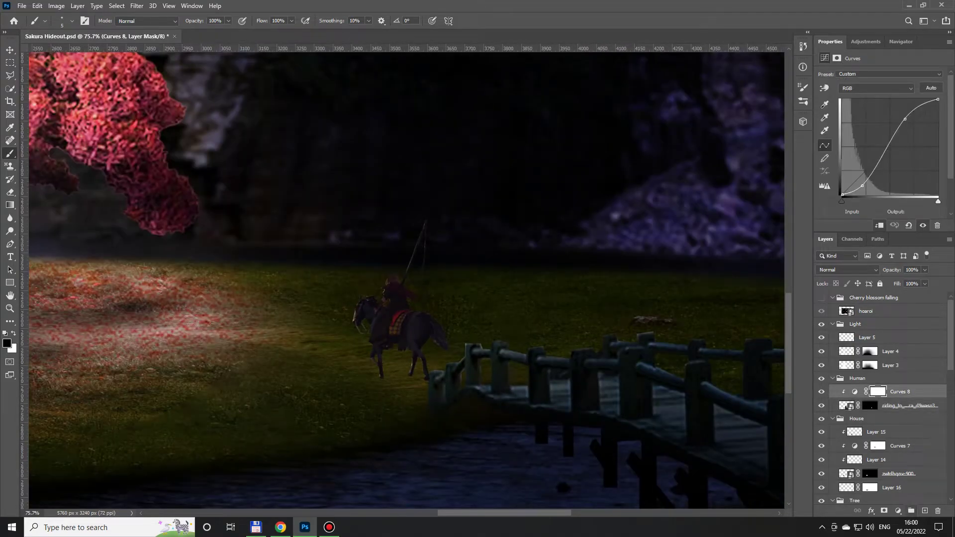
Brighten Curves 9 with an upward curve, invert its mask to black, and shift the rider right
drag(882, 155, 882, 131)
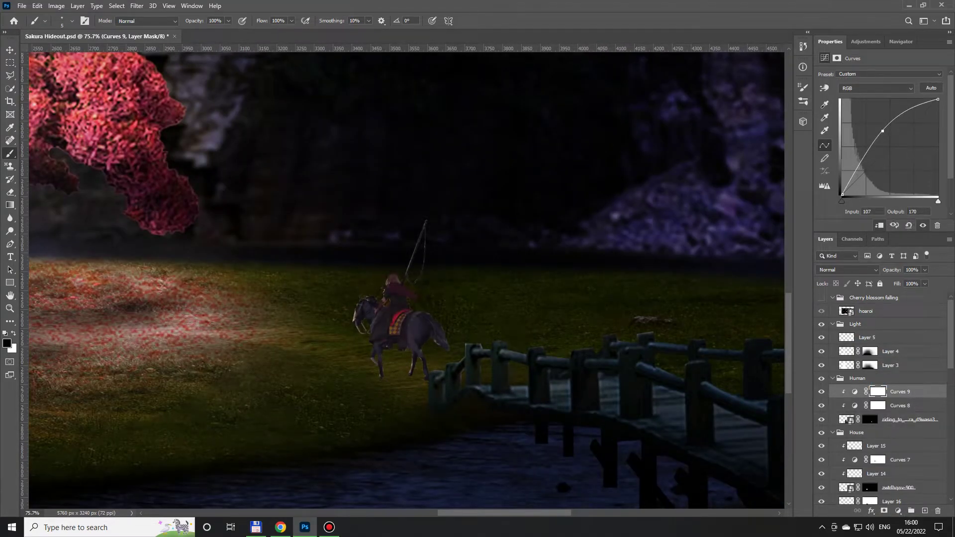
key(ctrl+i)
scroll(350, 303, up, 3)
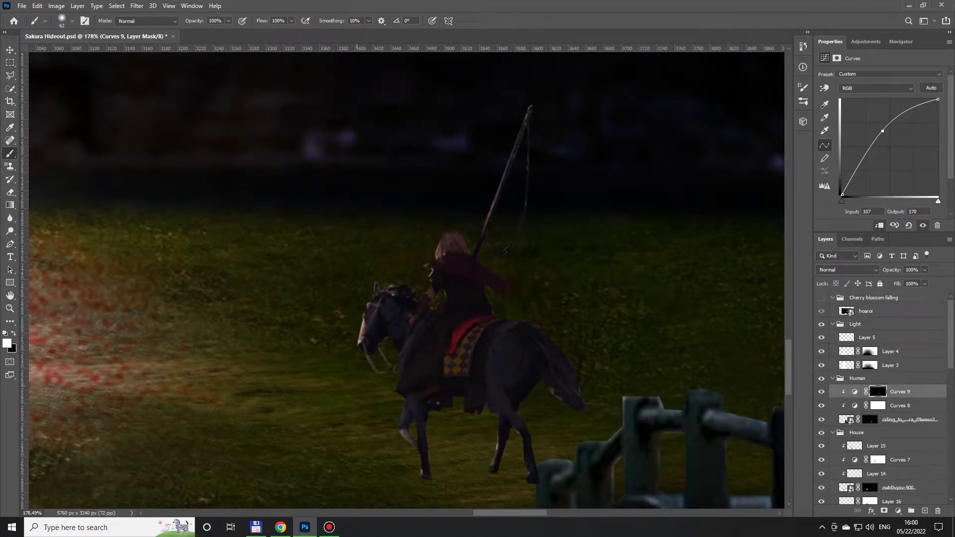
scroll(572, 278, down, 5)
scroll(567, 279, down, 1)
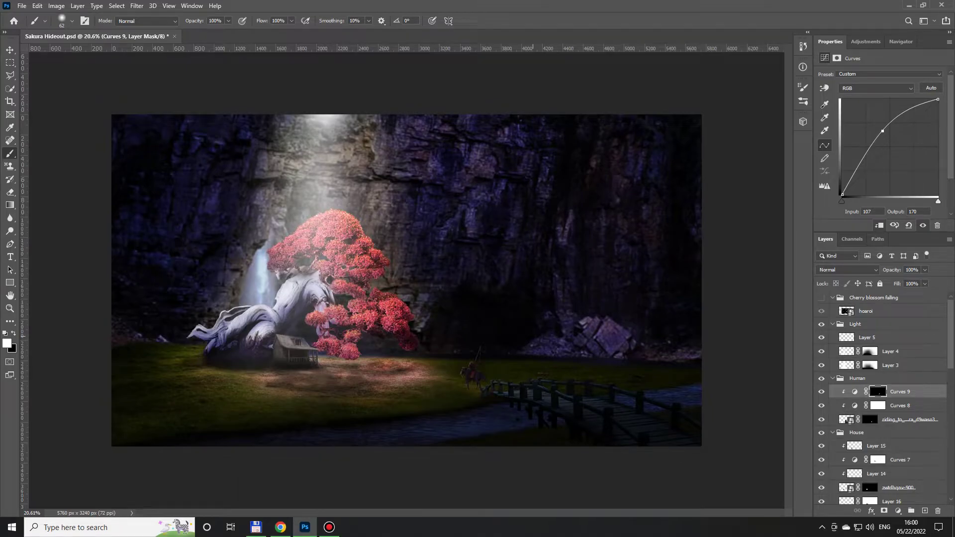
key(v)
drag(517, 327, 539, 329)
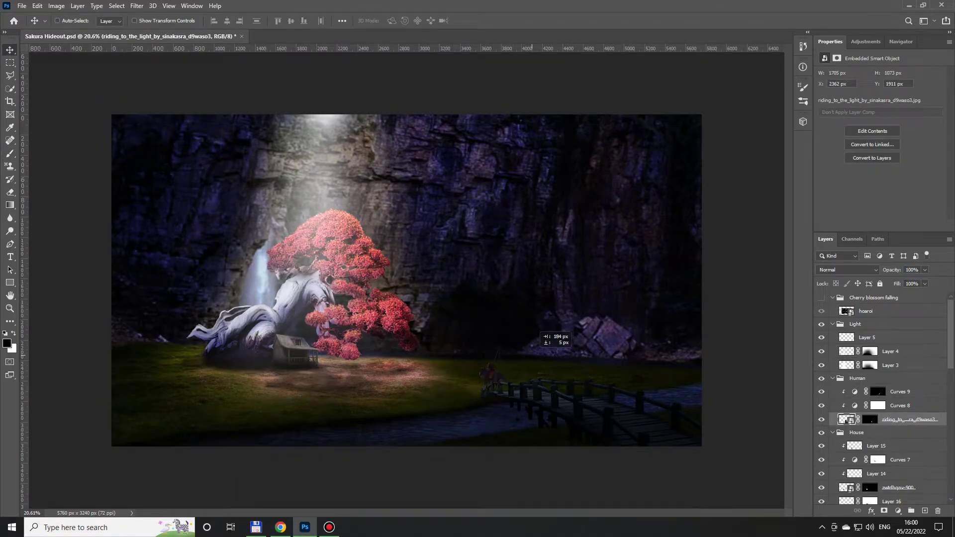
Slide the rider right onto the bridge and enlarge it with Free Transform
drag(537, 329, 584, 334)
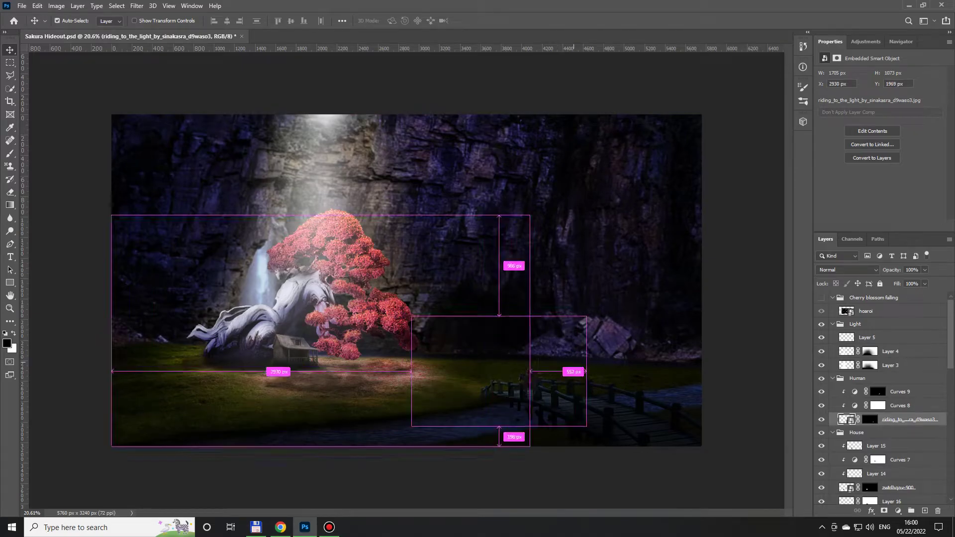
key(ctrl+t)
drag(611, 298, 644, 255)
drag(607, 286, 587, 281)
key(Return)
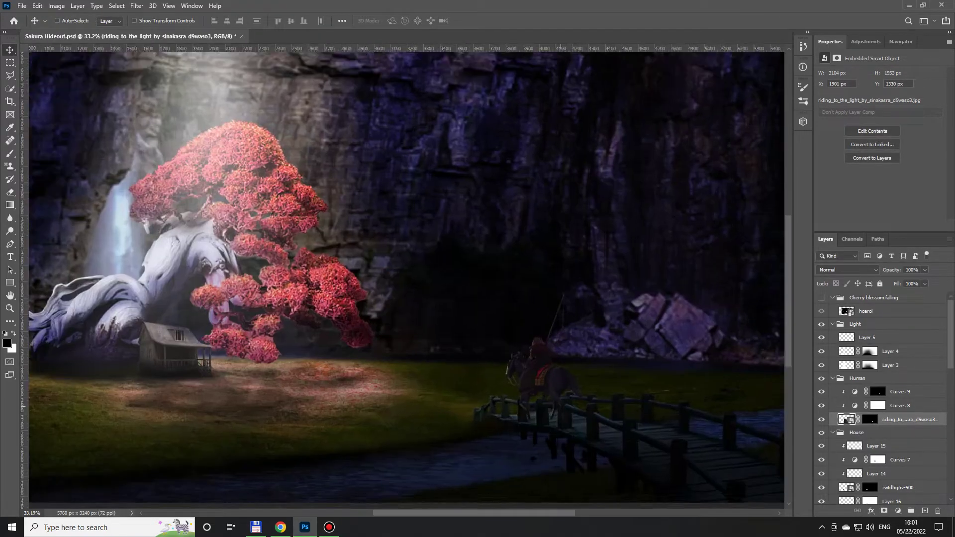
scroll(522, 363, up, 4)
key(ctrl+0)
Fine-tune the rider's size and position on the bridge, then begin outlining its legs at the fence rail
key(ctrl+t)
drag(628, 248, 637, 238)
drag(597, 262, 602, 264)
key(Return)
scroll(522, 348, up, 5)
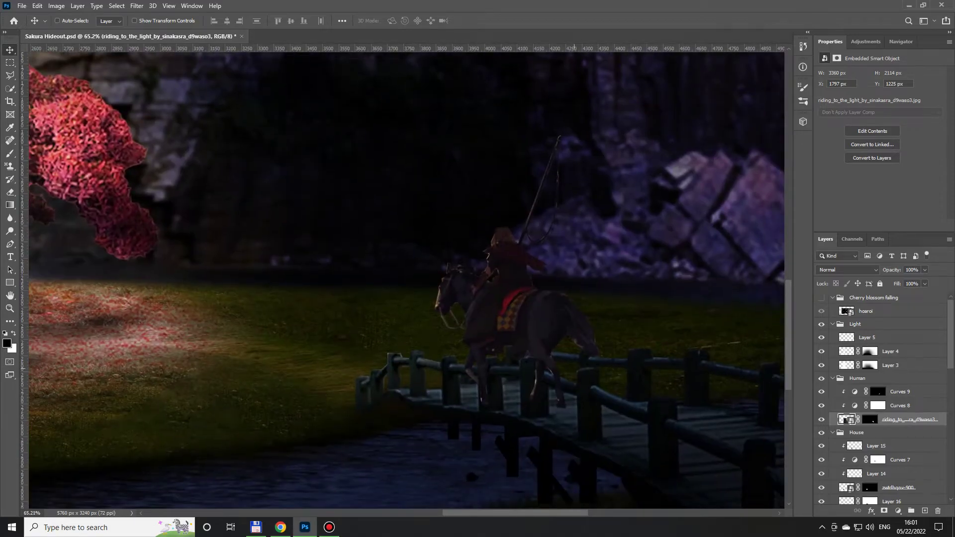
key(l)
scroll(522, 348, up, 4)
click(390, 320)
scroll(885, 373, down, 3)
scroll(885, 373, down, 2)
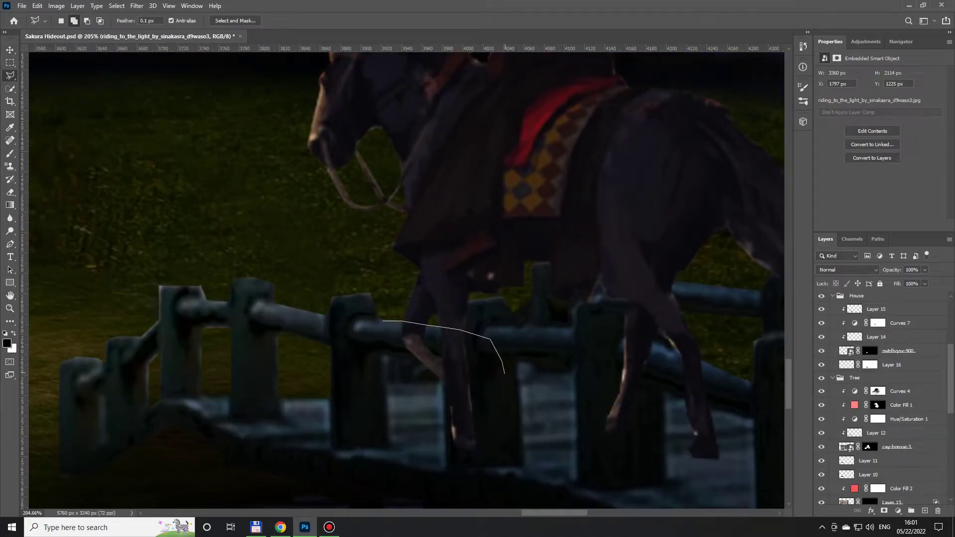
Fill the selected leg section with black on the rider's mask to hide it behind the railing
click(383, 321)
scroll(885, 373, up, 3)
click(869, 395)
key(x)
key(ctrl+BackSpace)
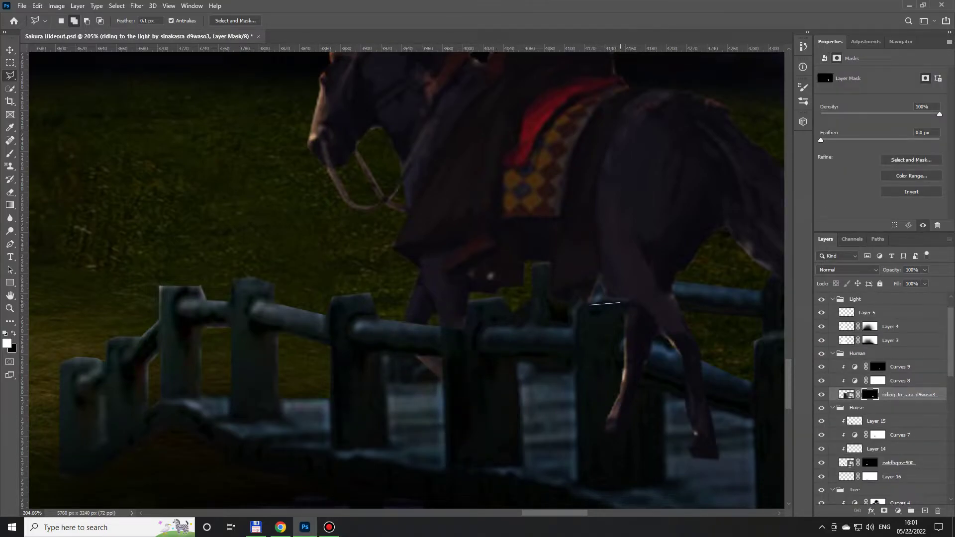
Finish another outline along the railing and add a new empty layer clipped to the rider
double_click(662, 390)
scroll(540, 382, down, 3)
scroll(540, 382, down, 4)
scroll(540, 383, down, 3)
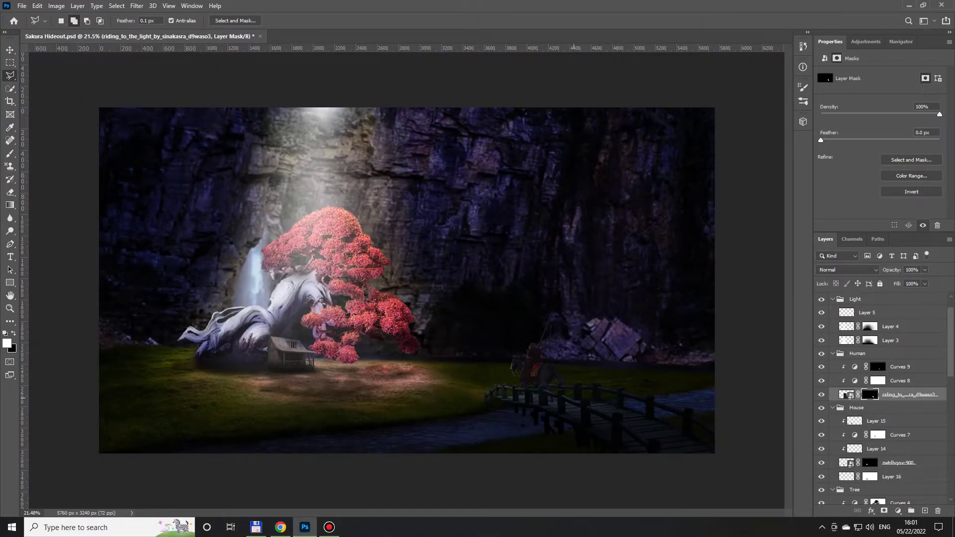
scroll(512, 366, up, 3)
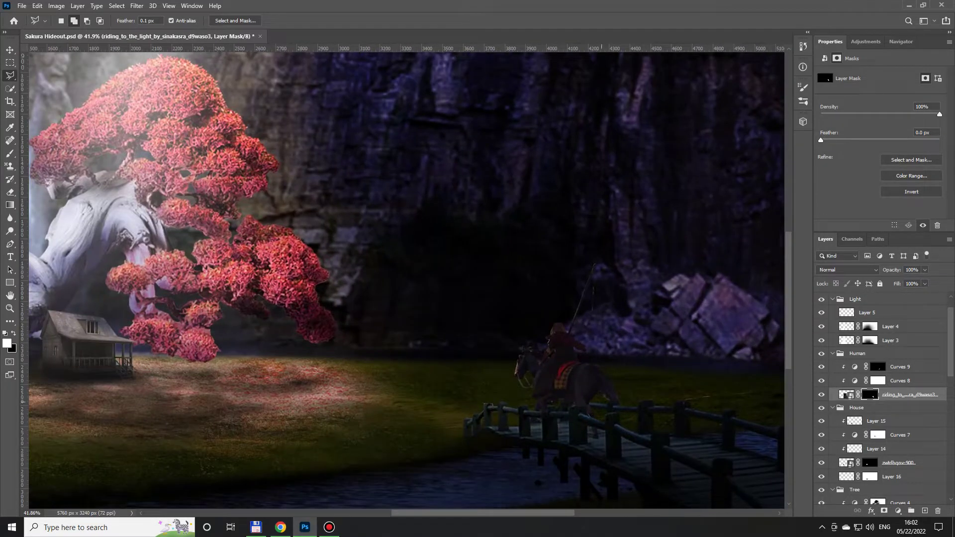
key(ctrl+shift+alt+n)
key(ctrl+alt+g)
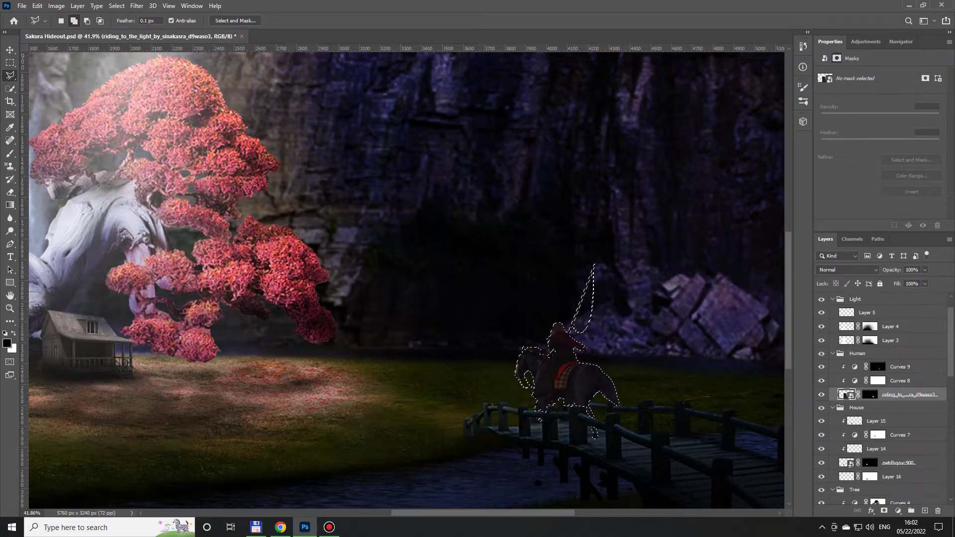
Place a black rider silhouette layer below the rider and flip it vertically
key(x)
key(ctrl+bracketleft)
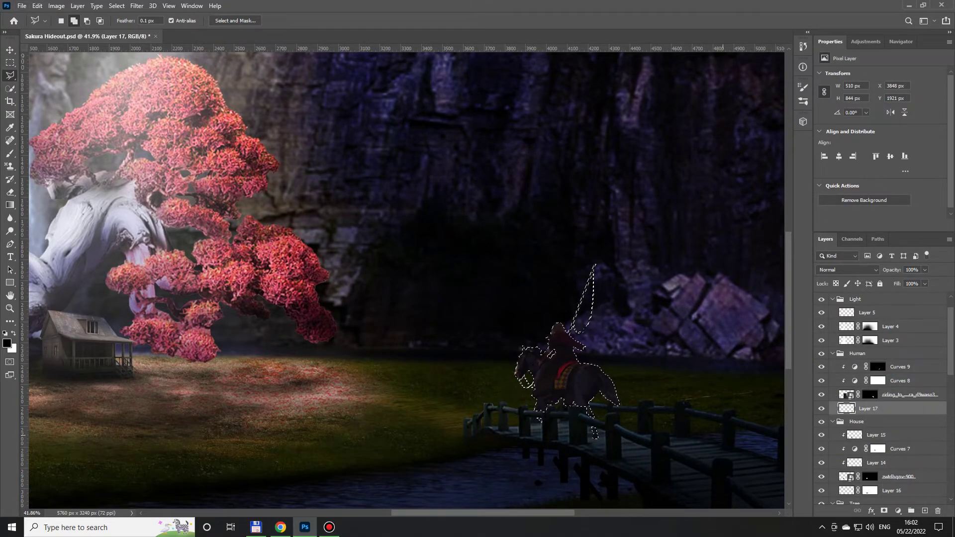
key(ctrl+t)
right_click(553, 165)
click(581, 331)
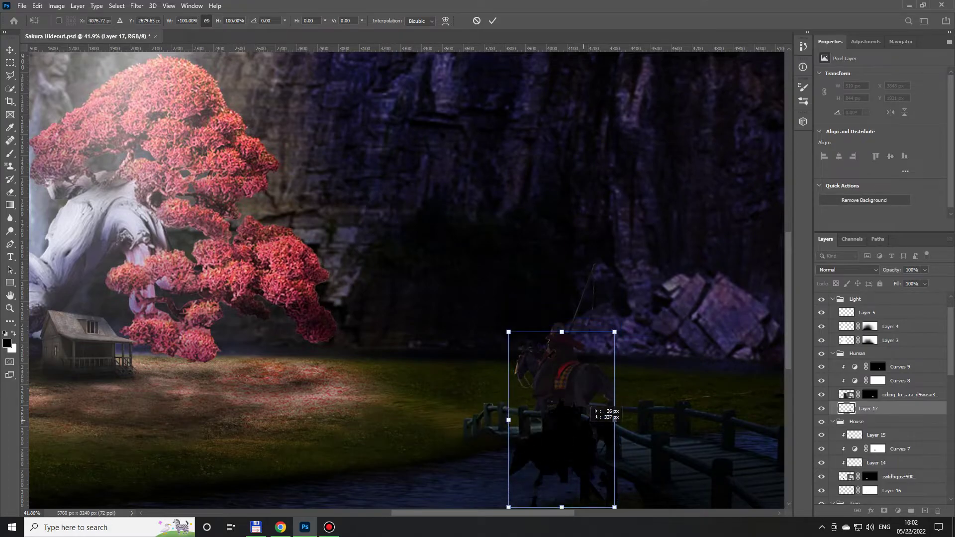
key(ctrl+z)
right_click(605, 313)
click(622, 488)
Move the flipped silhouette below the horse and skew it into a slanted shadow on the bridge
drag(618, 347, 618, 465)
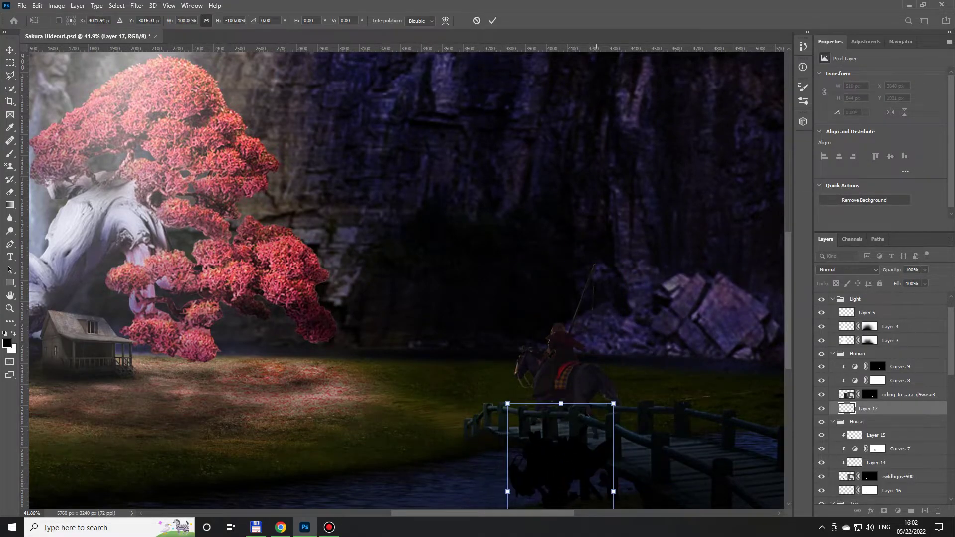
scroll(618, 464, down, 2)
drag(560, 490, 648, 454)
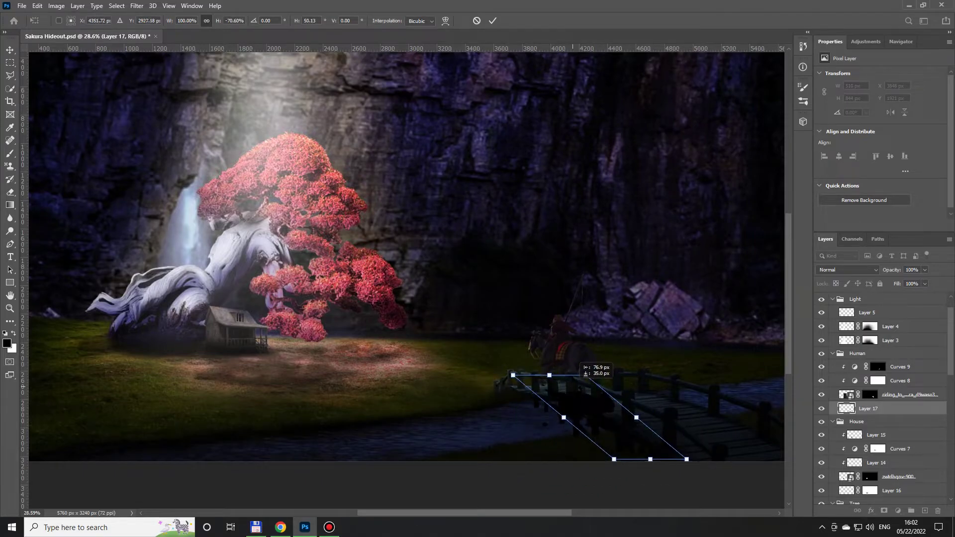
drag(585, 370, 581, 373)
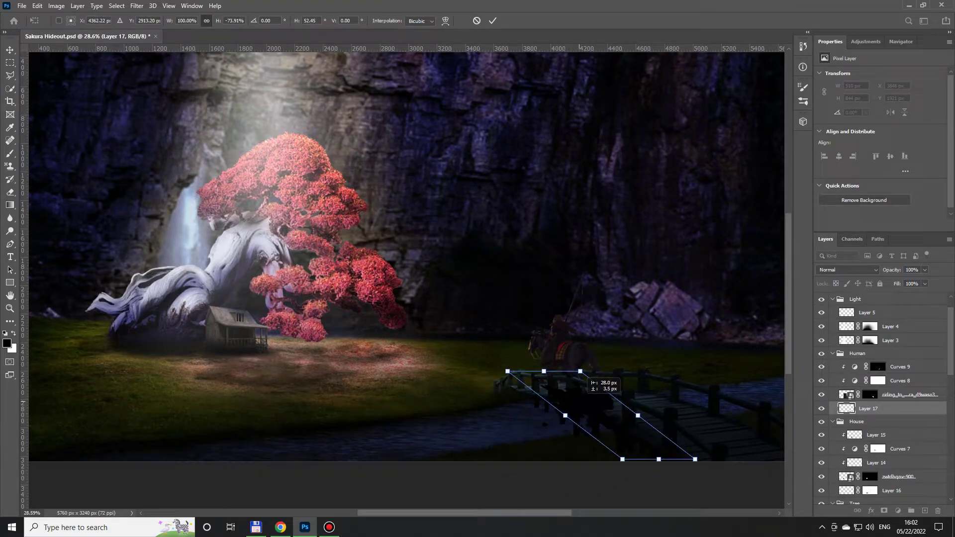
key(Return)
scroll(630, 422, up, 3)
Set the shadow layer to Overlay at 50% opacity and give it a layer mask
click(847, 269)
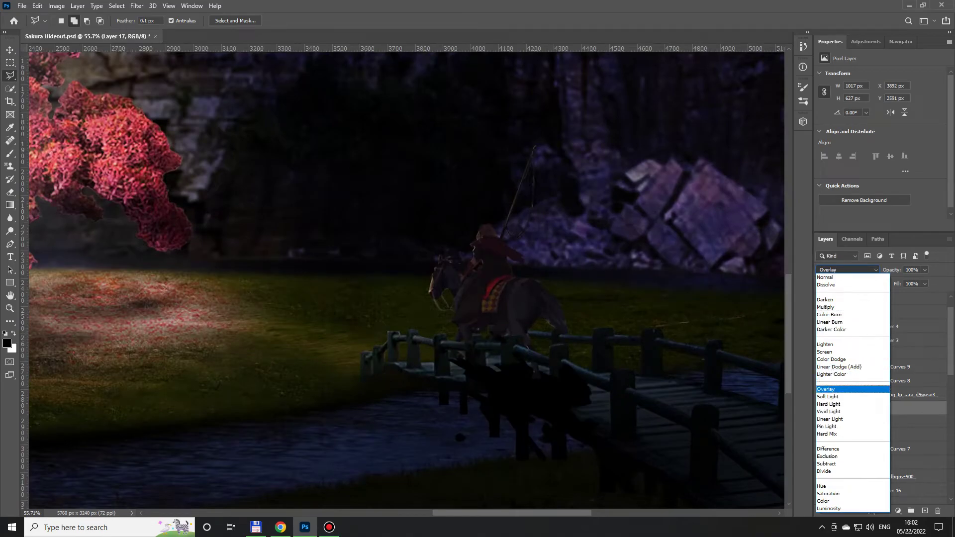
key(Return)
key(v)
key(6)
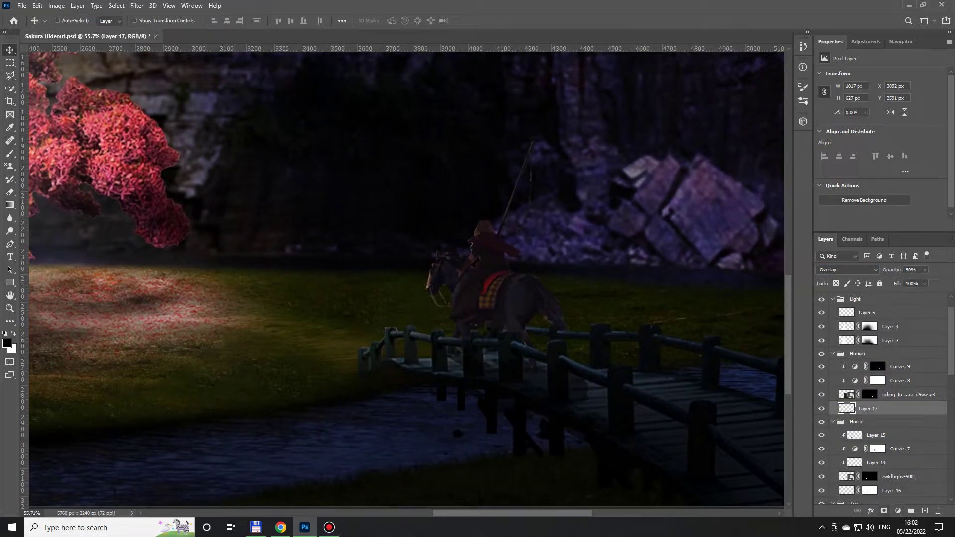
click(883, 510)
key(b)
key(x)
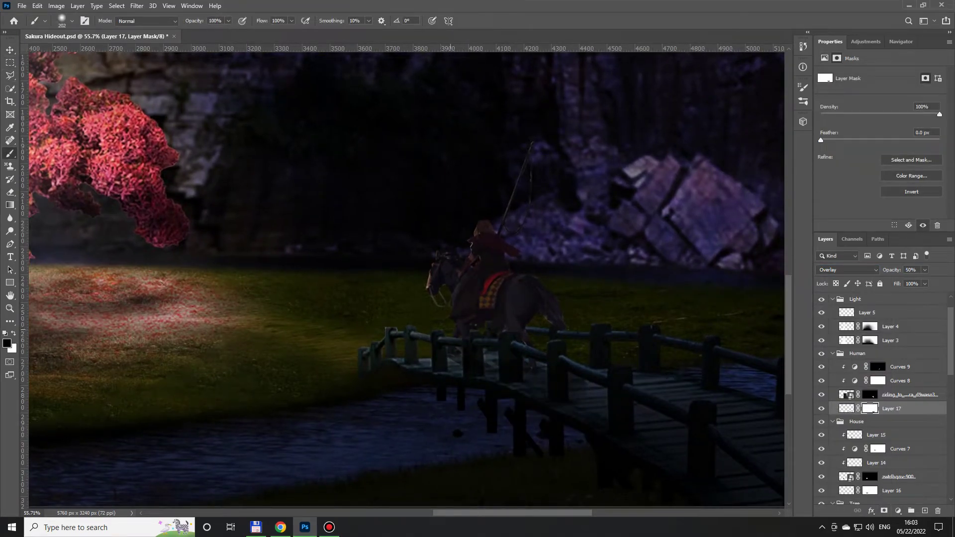
Set a 105 px brush and nudge the shadow into place under the horse
scroll(510, 343, up, 5)
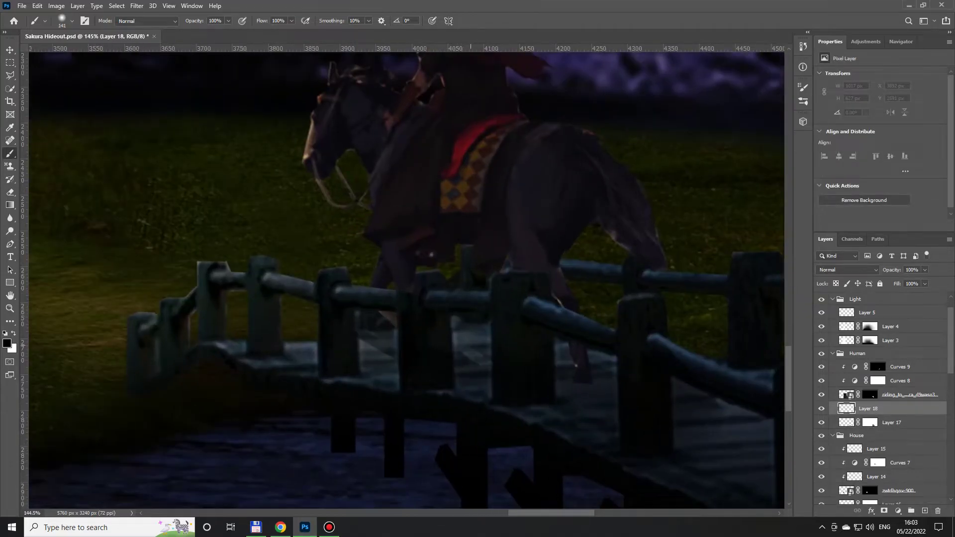
right_click(473, 281)
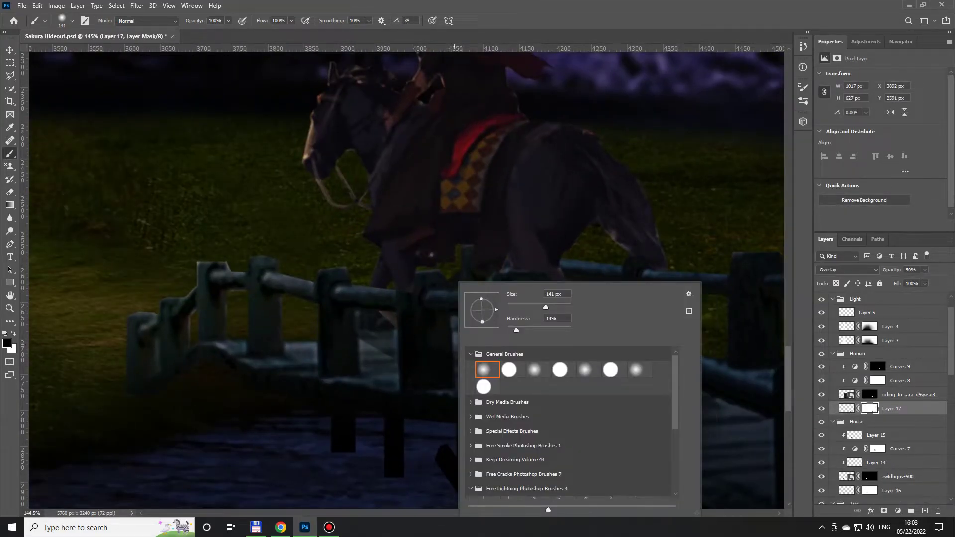
text(105)
key(Return)
key(ctrl+2)
key(v)
mouse_move(483, 324)
mouse_down()
mouse_move(497, 341)
mouse_move(482, 323)
mouse_up()
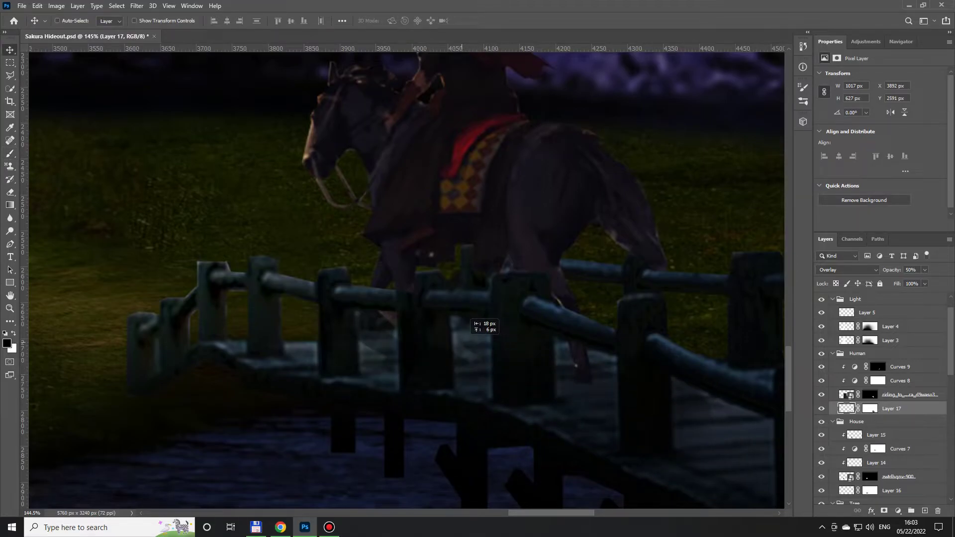
key(ctrl+backslash)
key(b)
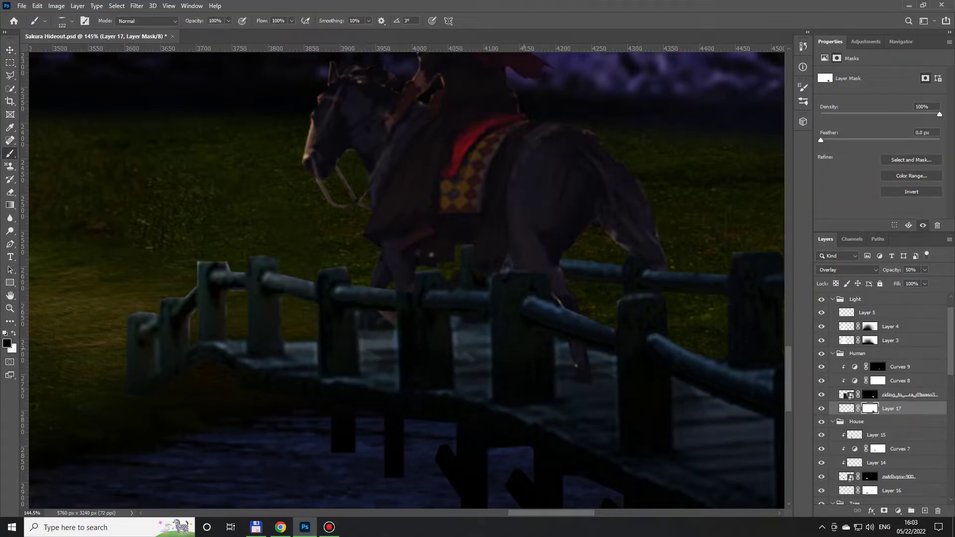
On a new layer, paint dark shading under the horse's legs and on the bridge planks
key(ctrl+shift+alt+n)
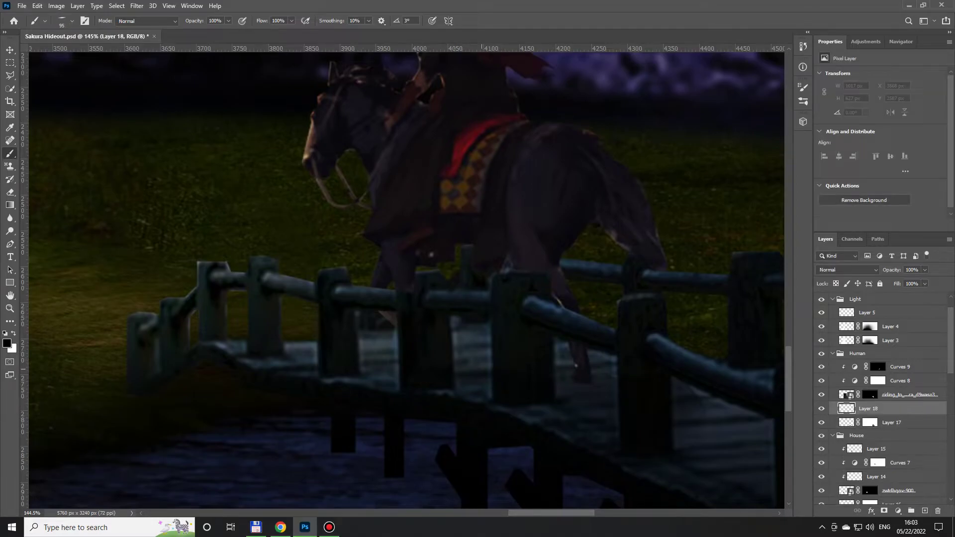
drag(465, 363, 475, 369)
drag(572, 386, 591, 397)
drag(681, 417, 723, 425)
drag(594, 373, 612, 385)
drag(450, 383, 490, 385)
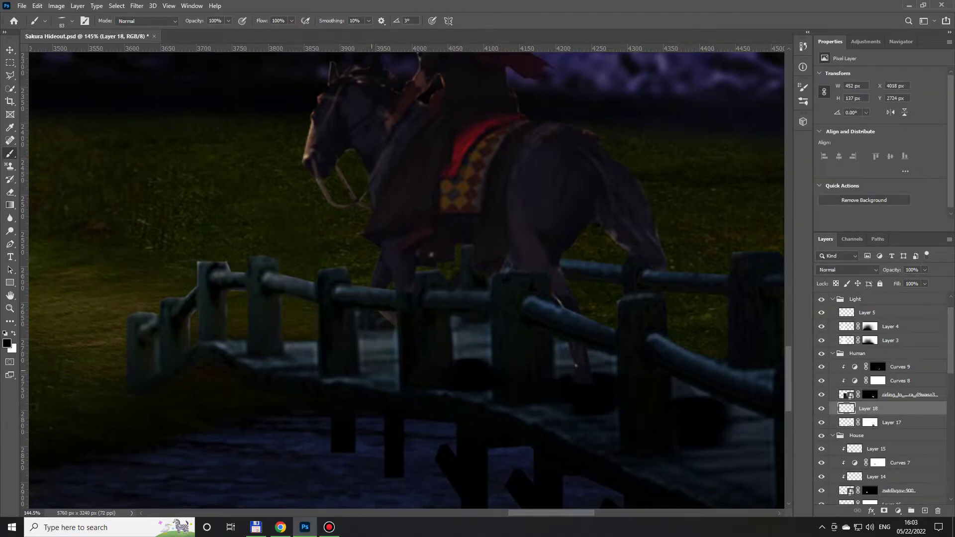
drag(452, 358, 489, 398)
Lower the shading layer, Layer 18, to 45% opacity and view the whole scene
key(v)
key(4)
key(5)
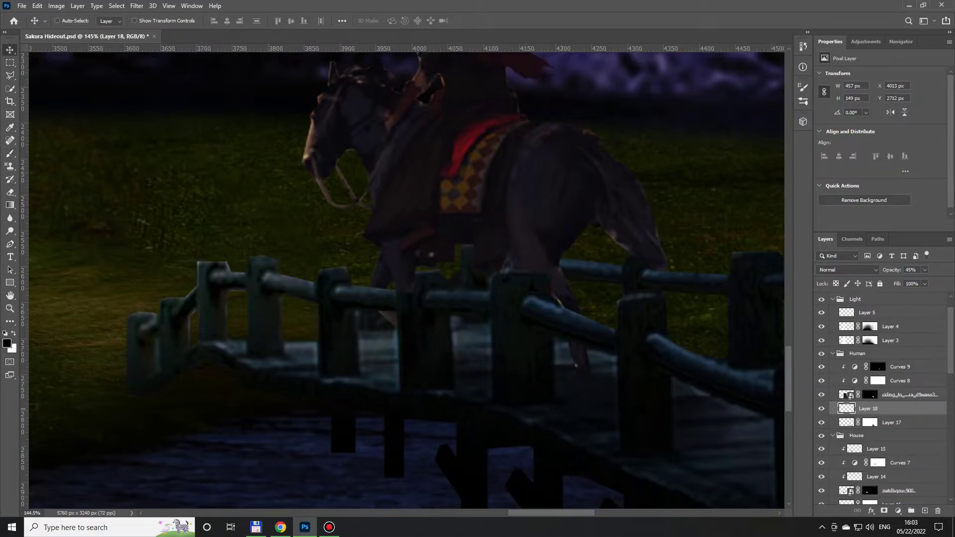
key(ctrl+0)
scroll(407, 280, down, 2)
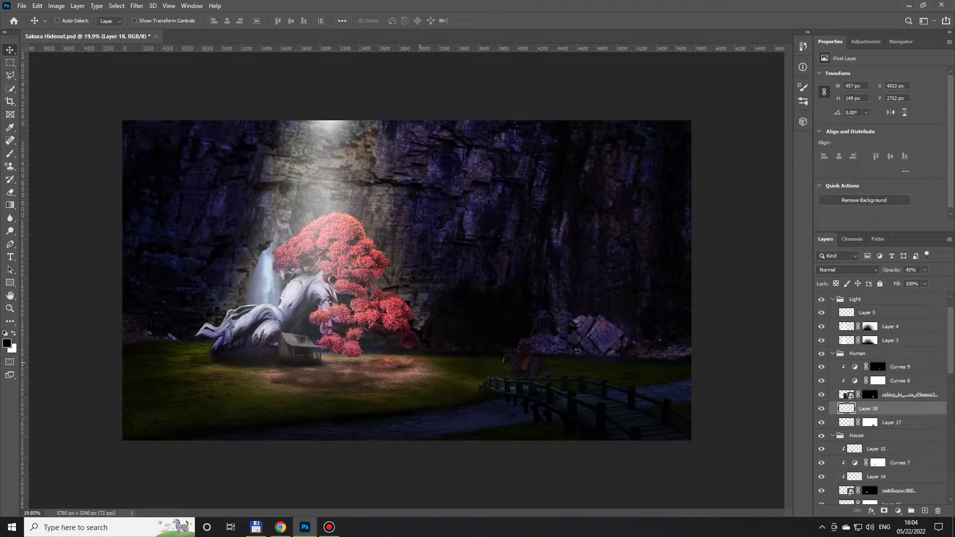
Add a salmon Solid Color fill layer above Layer 5 in the Light group, blended with Overlay
scroll(405, 281, up, 1)
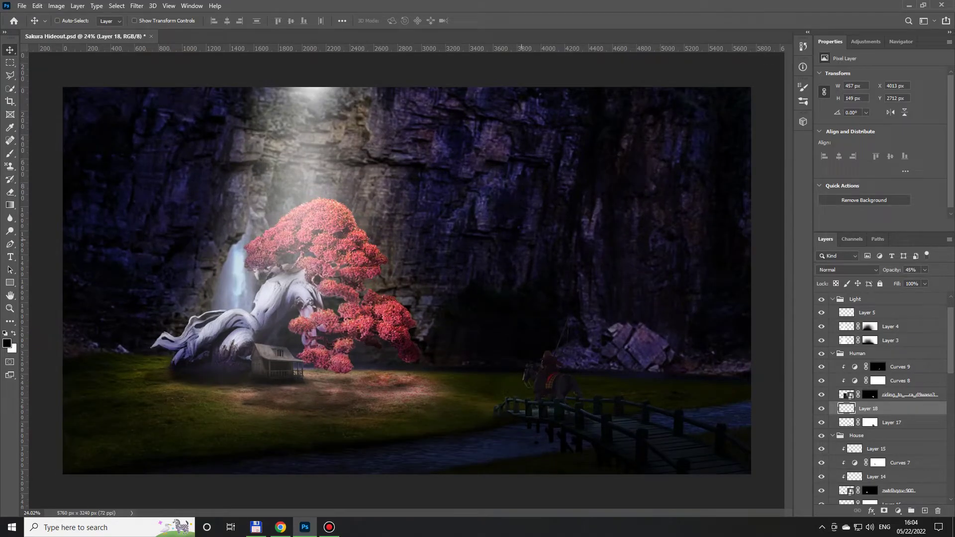
scroll(880, 397, up, 1)
click(867, 337)
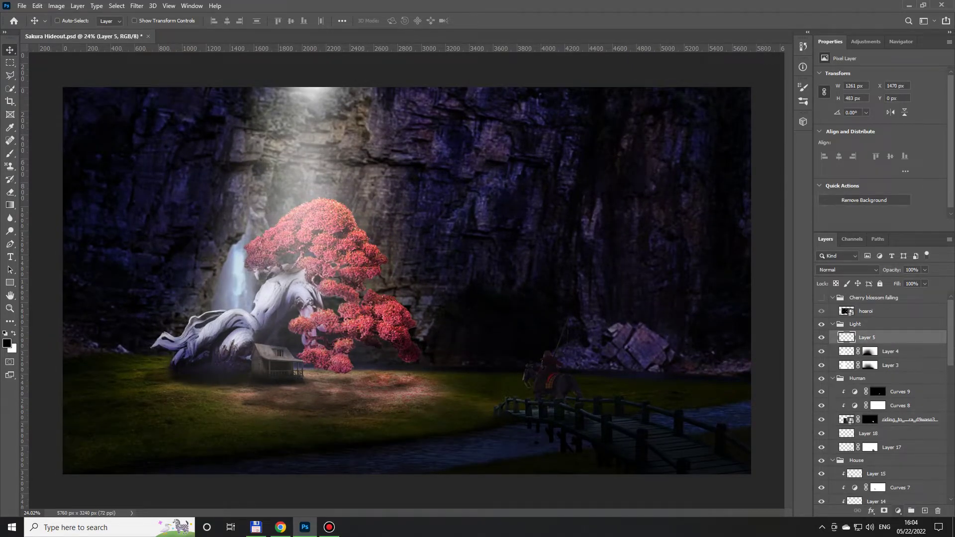
click(897, 511)
click(890, 334)
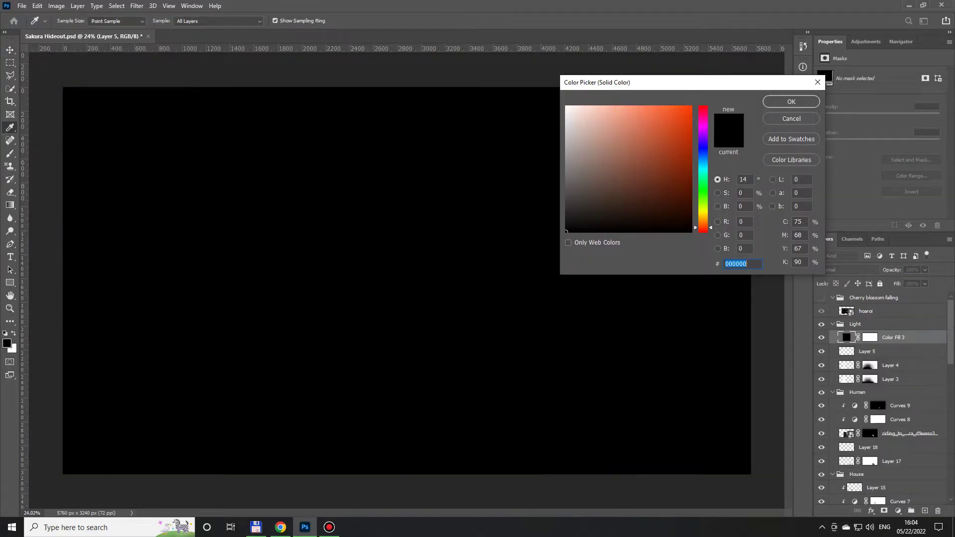
click(617, 107)
click(790, 101)
click(847, 270)
click(875, 388)
Paint white on the fill's mask with a soft brush to form the beam onto the bonsai
key(b)
right_click(366, 236)
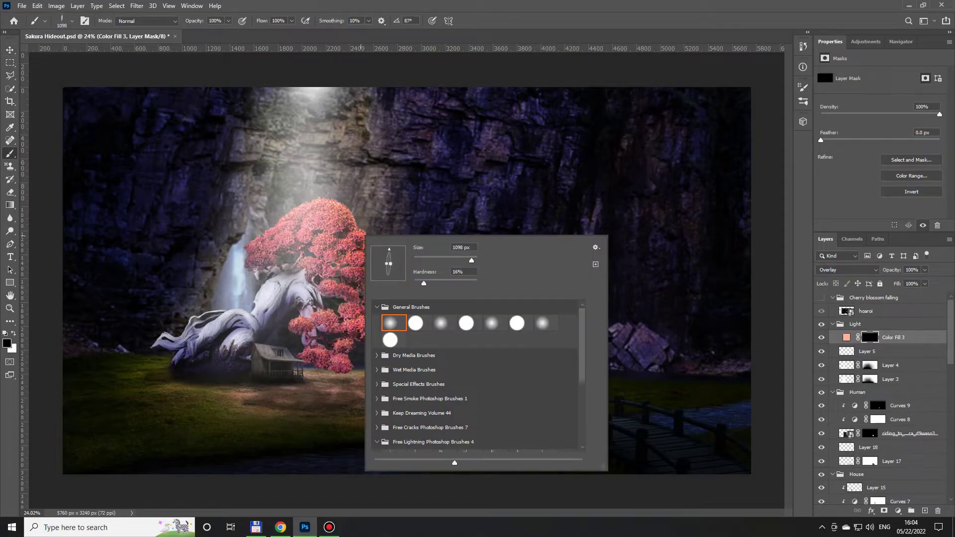
key(Escape)
key(x)
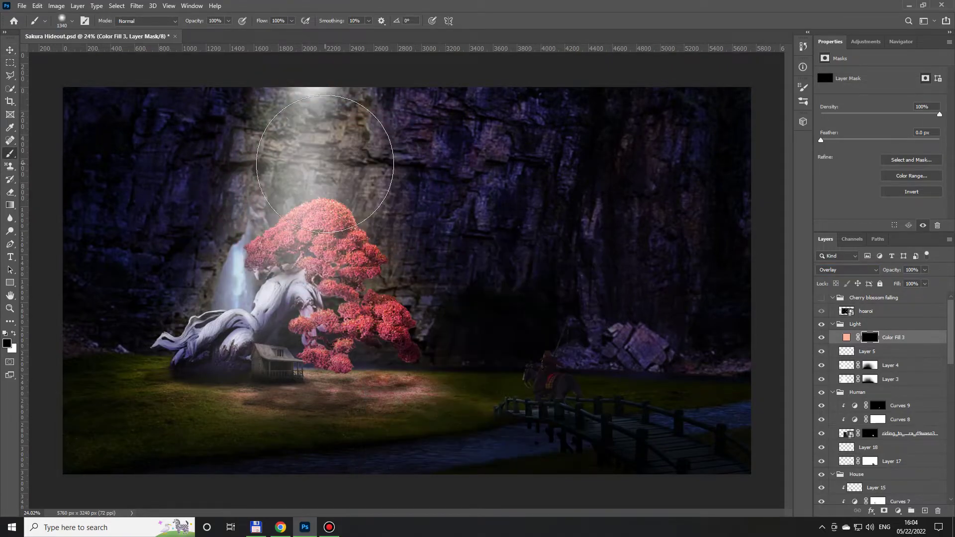
mouse_move(313, 74)
mouse_down()
mouse_move(339, 326)
mouse_move(390, 263)
mouse_up()
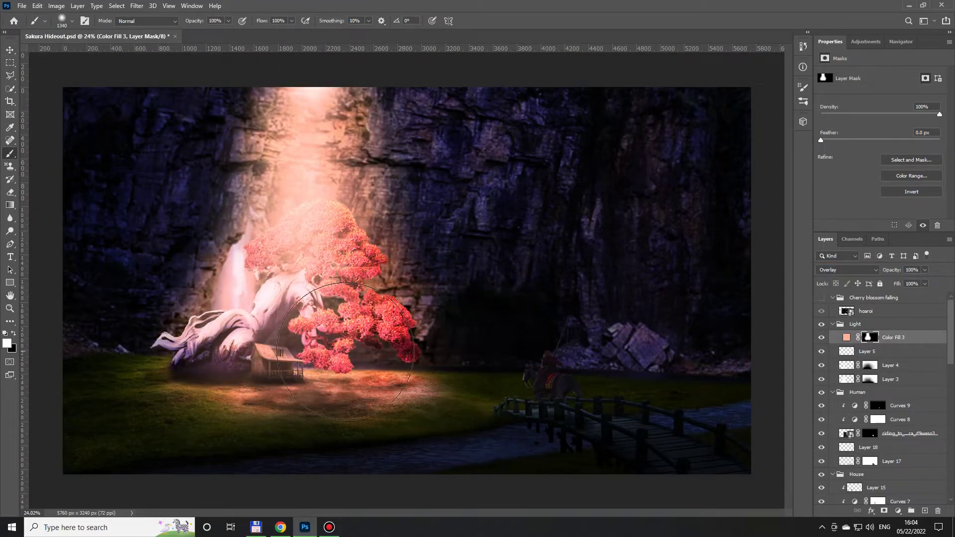
Set the pink light to 30% opacity, zoom out, and select the house layer, Layer 16
key(v)
key(3)
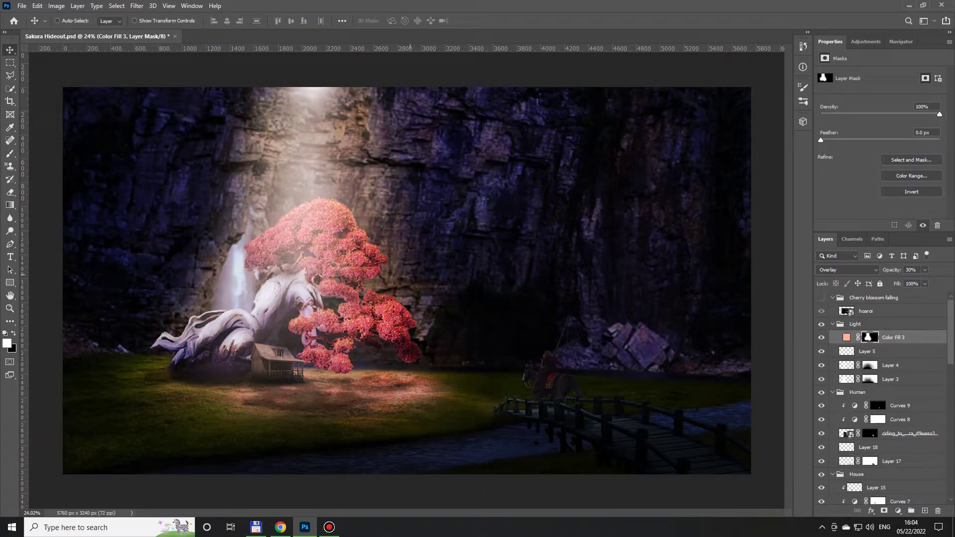
key(ctrl+minus)
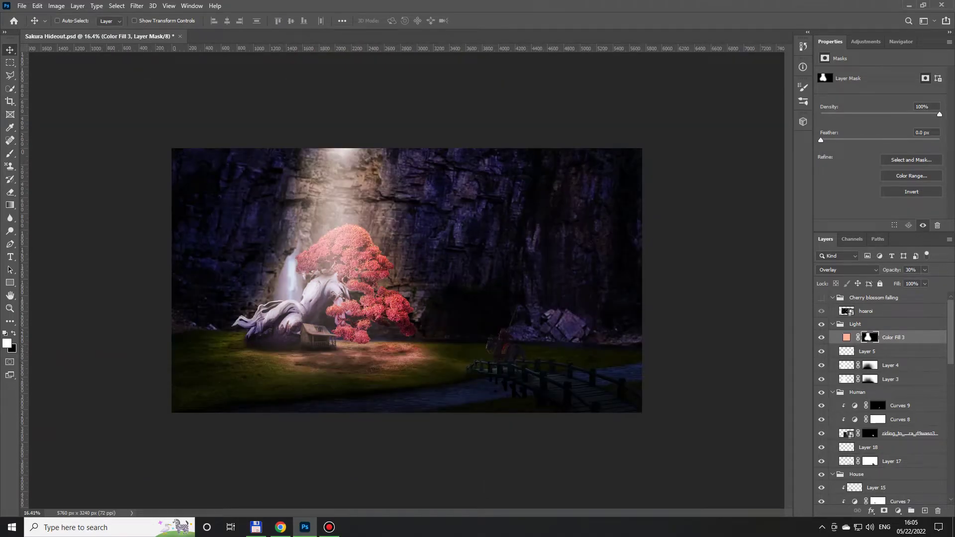
scroll(882, 397, down, 2)
ctrl+click(318, 341)
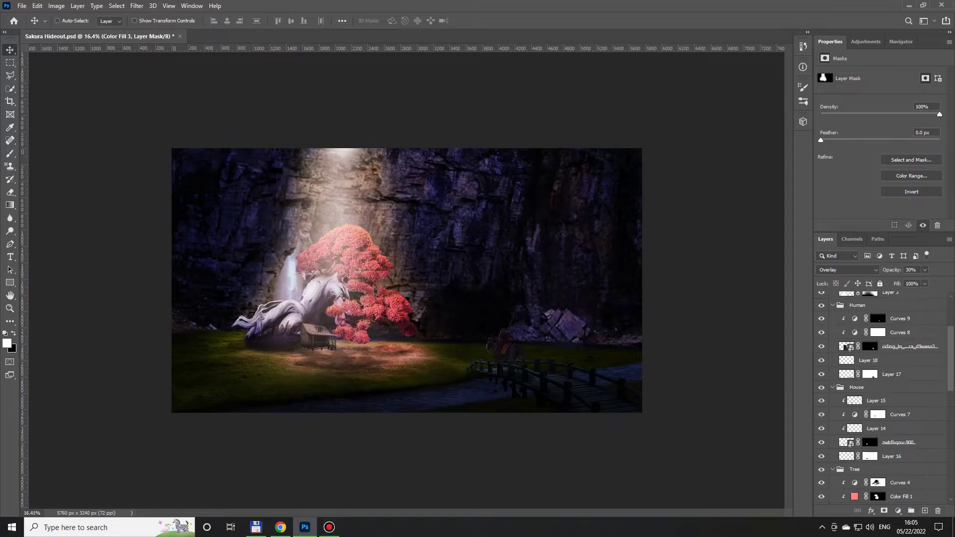
Add Layer 19 above the house layer and adjust the Brush tool's size settings
key(shift+ctrl+alt+n)
key(b)
scroll(298, 328, up, 5)
scroll(308, 329, up, 5)
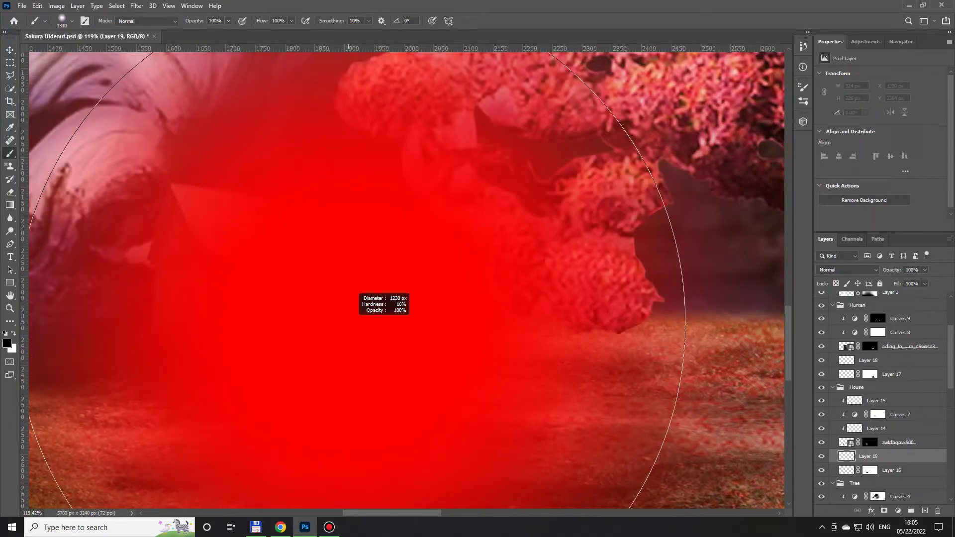
right_click(283, 282)
scroll(241, 347, up, 2)
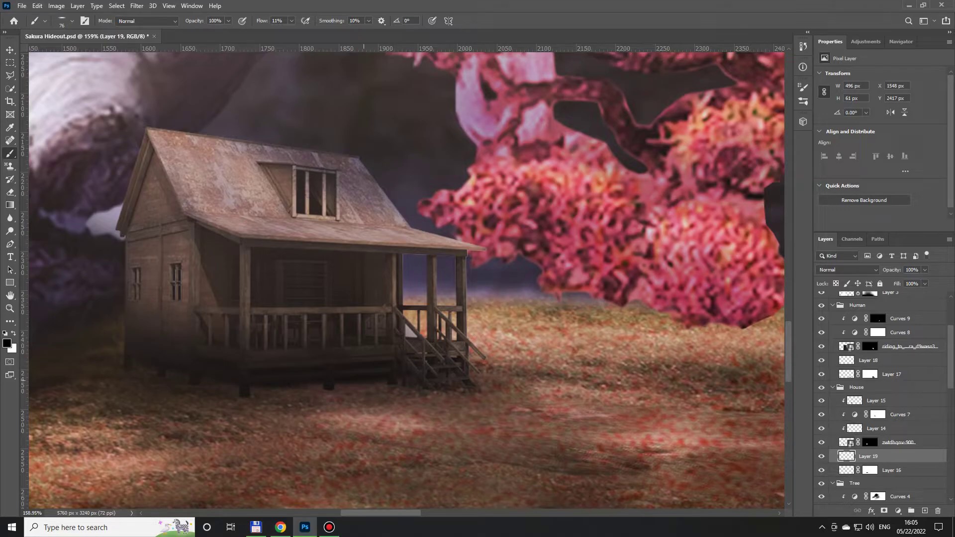
scroll(406, 279, down, 3)
scroll(406, 278, down, 2)
scroll(406, 279, up, 5)
scroll(345, 377, up, 2)
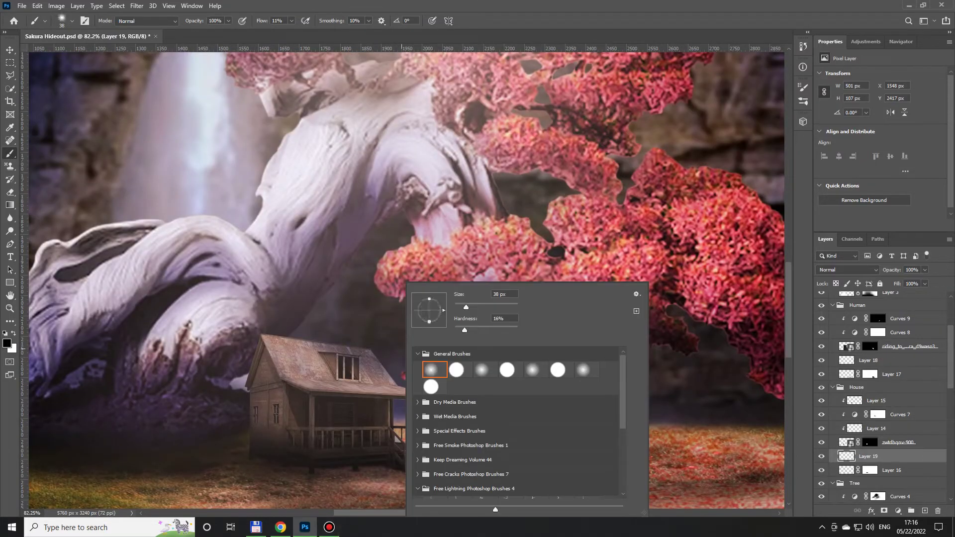
scroll(880, 398, down, 3)
scroll(880, 398, down, 3)
Select Layer 13, the pink texture, and drag it into the House group
key(Escape)
click(868, 458)
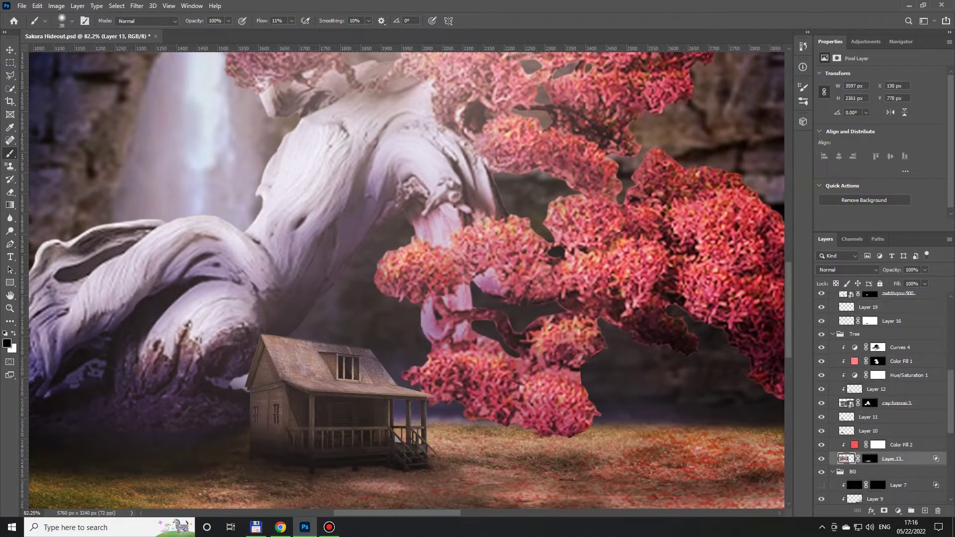
scroll(876, 431, down, 1)
click(877, 431)
right_click(875, 444)
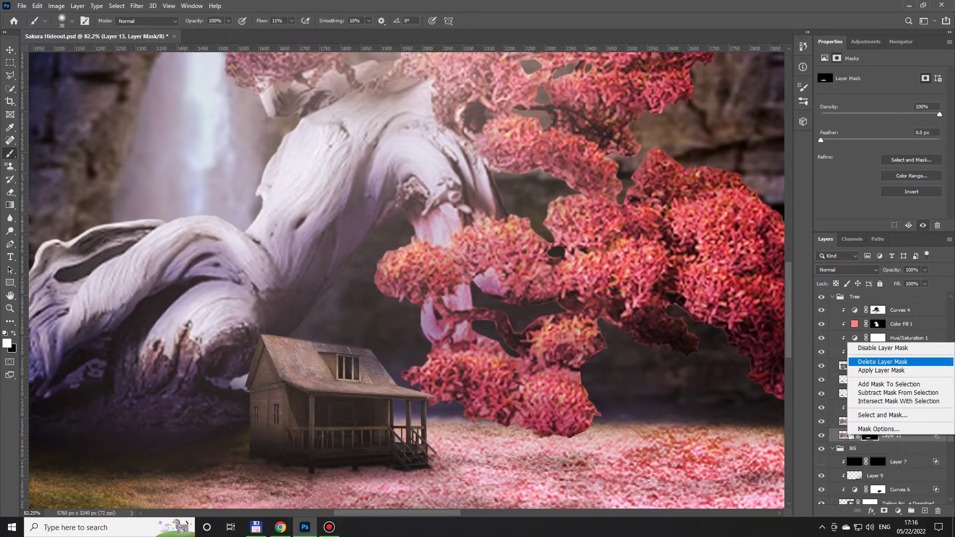
click(875, 444)
mouse_move(876, 445)
mouse_down()
mouse_move(876, 248)
mouse_move(855, 339)
mouse_up()
Paint a first reveal of the texture along the roof edge, then preview and disable the mask
scroll(323, 348, up, 2)
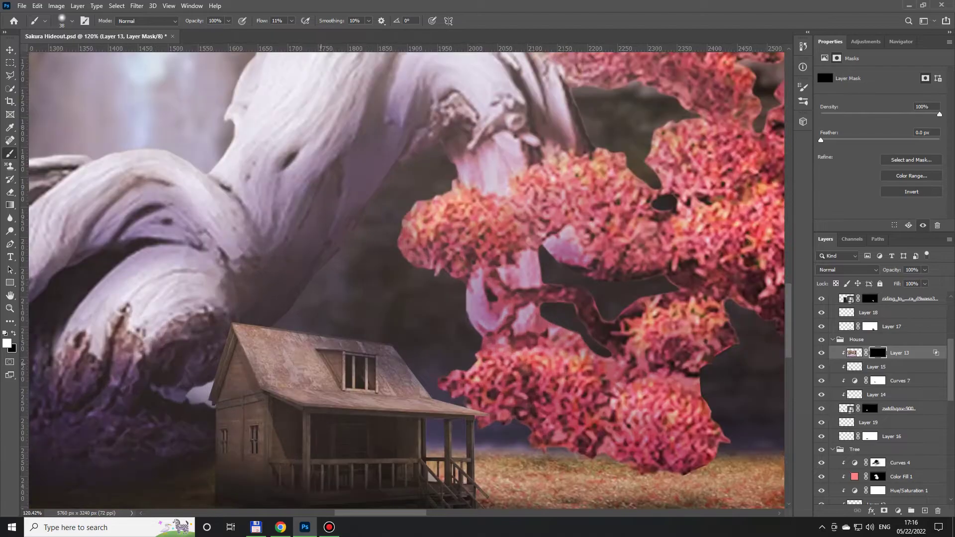
scroll(299, 363, up, 3)
drag(208, 303, 368, 328)
mouse_move(455, 396)
mouse_down()
mouse_move(383, 308)
mouse_move(448, 338)
mouse_up()
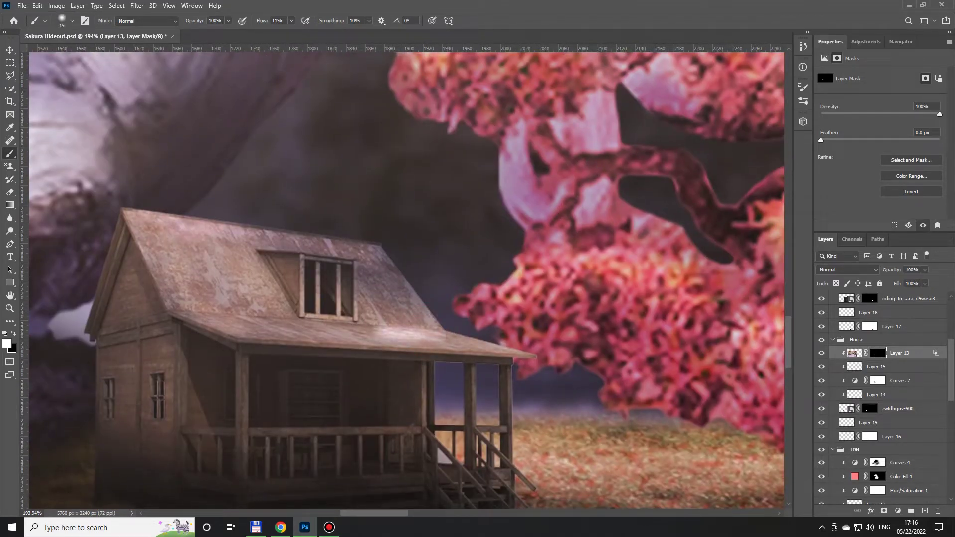
alt+click(878, 352)
shift+click(877, 353)
scroll(398, 278, down, 5)
Reposition the pink texture over the house roof and re-enable its mask
key(v)
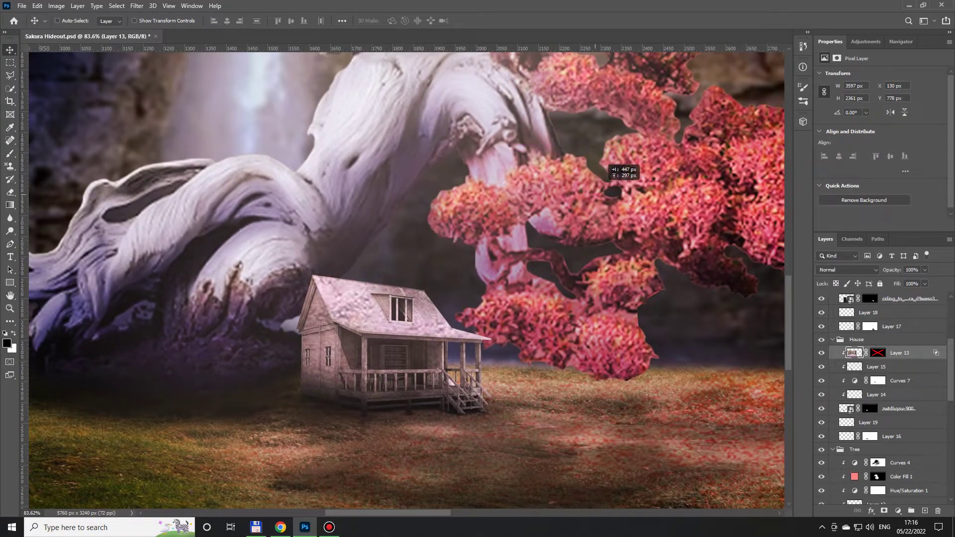
drag(605, 166, 753, 249)
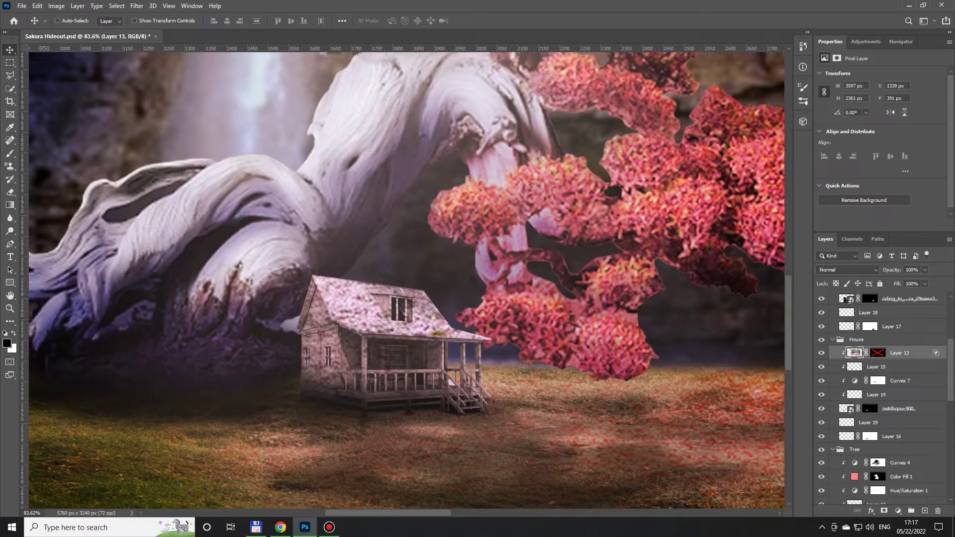
scroll(371, 307, up, 5)
shift+click(878, 352)
key(b)
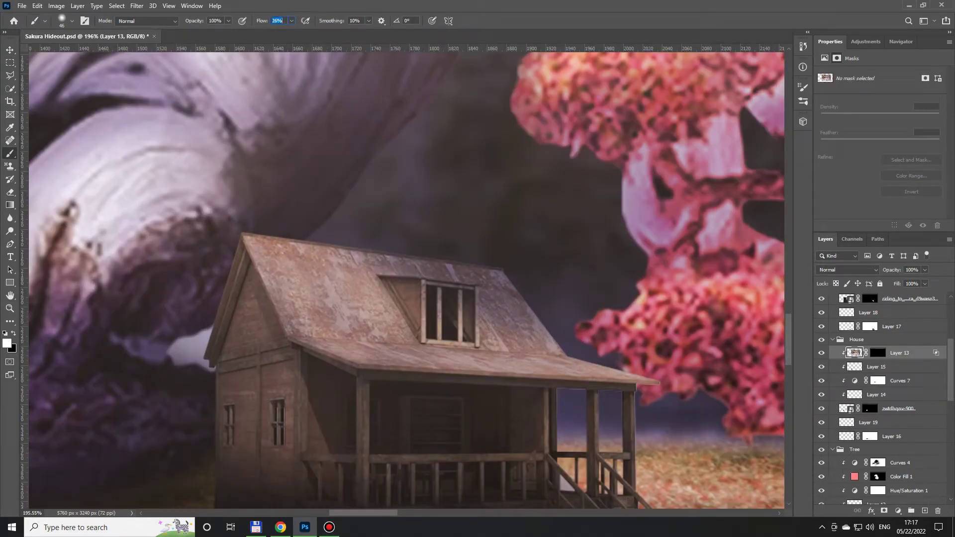
click(878, 352)
Paint white on Layer 13's mask to reveal the pink texture across the roof
mouse_move(298, 263)
mouse_down()
mouse_move(382, 338)
mouse_move(437, 361)
mouse_up()
drag(363, 348, 646, 383)
mouse_move(517, 308)
mouse_down()
mouse_move(303, 264)
mouse_move(348, 348)
mouse_up()
drag(343, 278, 413, 324)
drag(582, 390, 656, 380)
With black at 35% flow, hide texture on the lower roof and bright patches
key(x)
key(bracketleft)
key(bracketleft)
key(bracketleft)
drag(498, 354, 569, 376)
key(shift+3)
key(shift+5)
key(bracketright)
drag(278, 254, 368, 318)
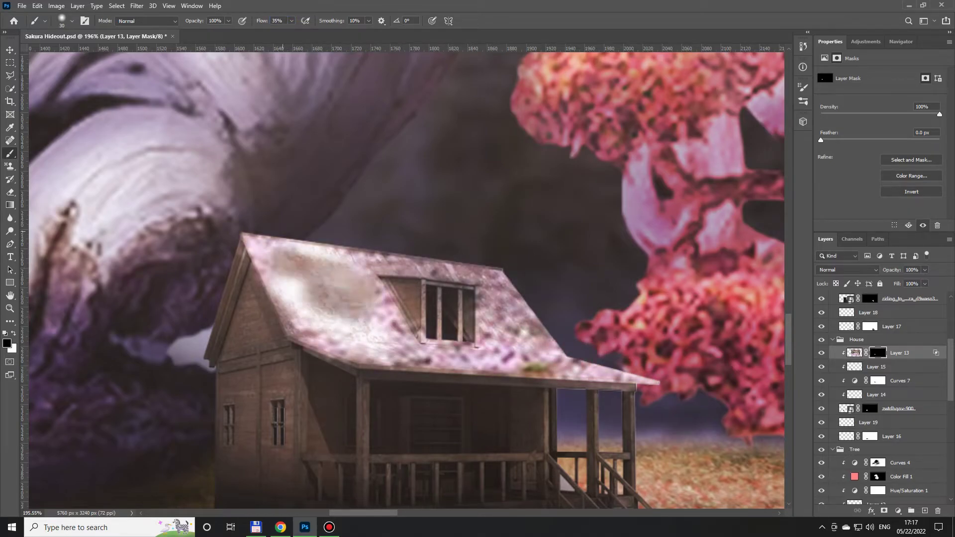
drag(248, 239, 408, 348)
Alternate white and black strokes to even out the roof texture near the dormer
key(x)
mouse_move(313, 294)
mouse_down()
mouse_move(423, 283)
mouse_move(567, 371)
mouse_up()
key(x)
drag(438, 348, 378, 299)
key(x)
drag(483, 353, 551, 363)
drag(388, 348, 468, 348)
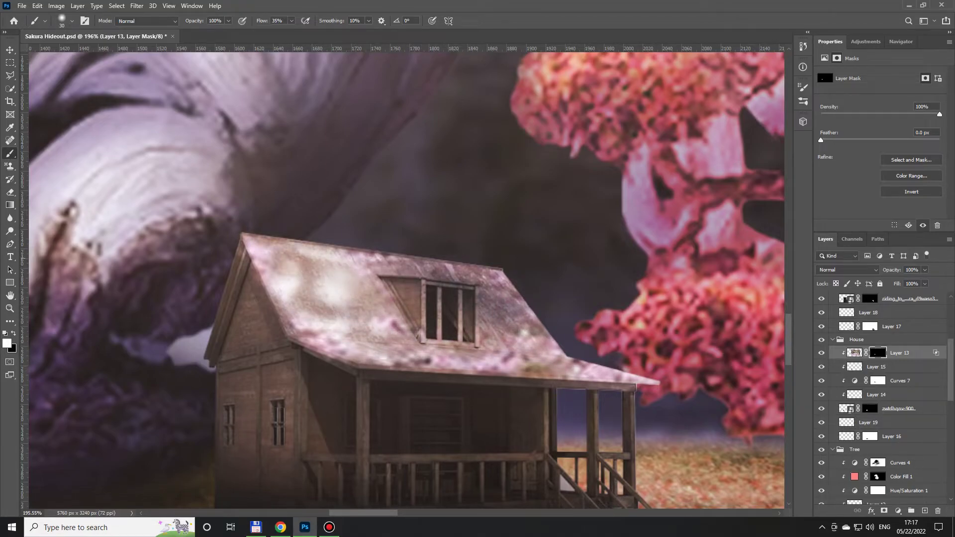
Add a pink Solid Color fill layer, Color Fill 4, above the texture
click(897, 511)
click(890, 334)
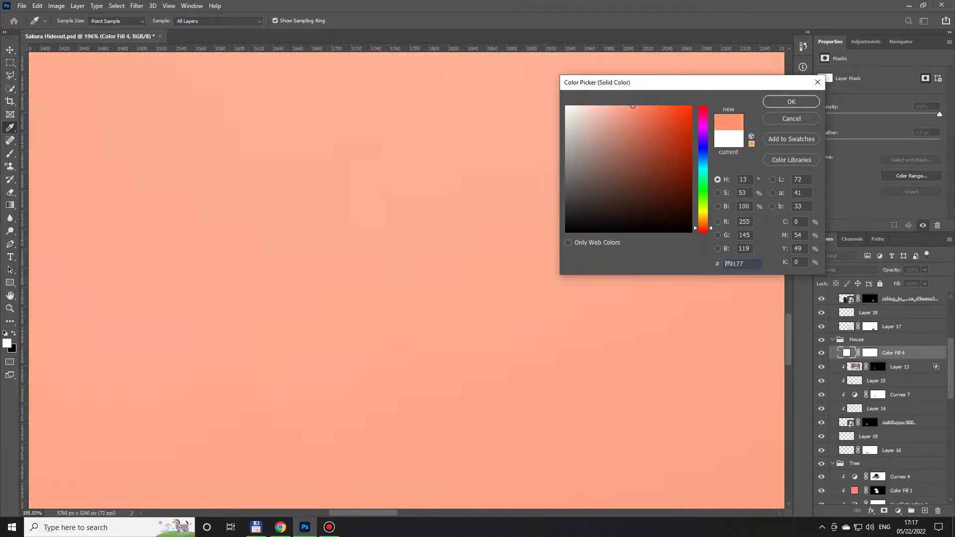
drag(661, 130, 632, 105)
click(790, 102)
Clip Color Fill 4 to the house, mask it to the roof area, and set it to Overlay
key(ctrl+alt+g)
key(ctrl+shift+d)
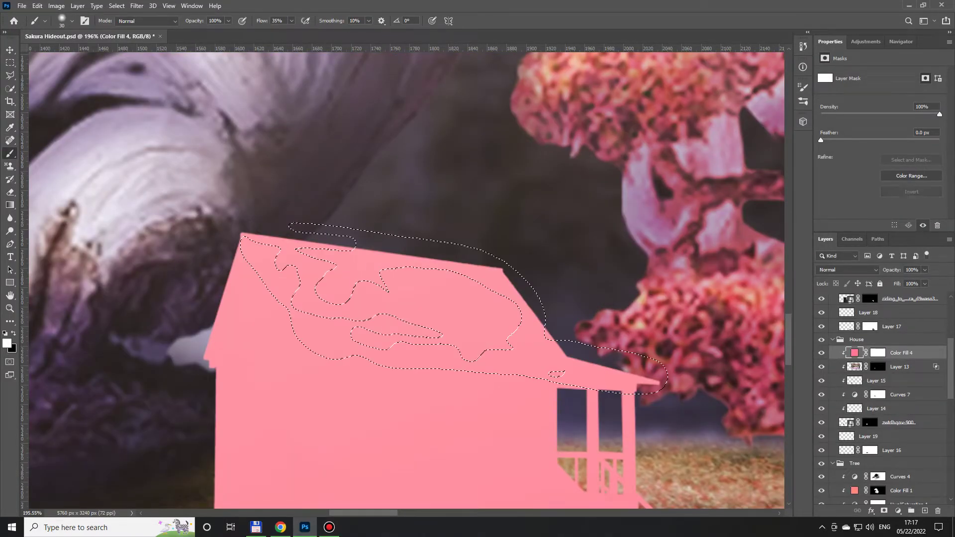
key(ctrl+BackSpace)
key(ctrl+d)
key(ctrl+i)
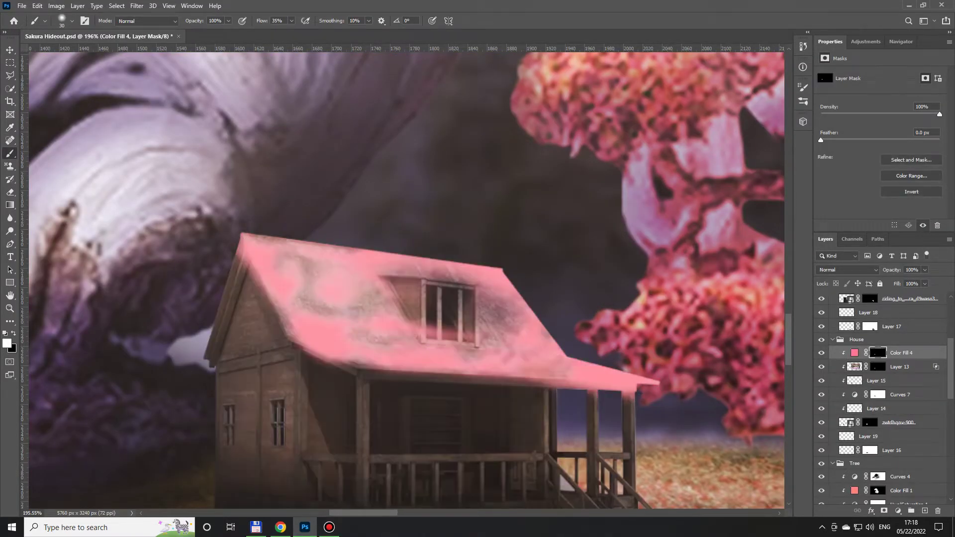
click(845, 269)
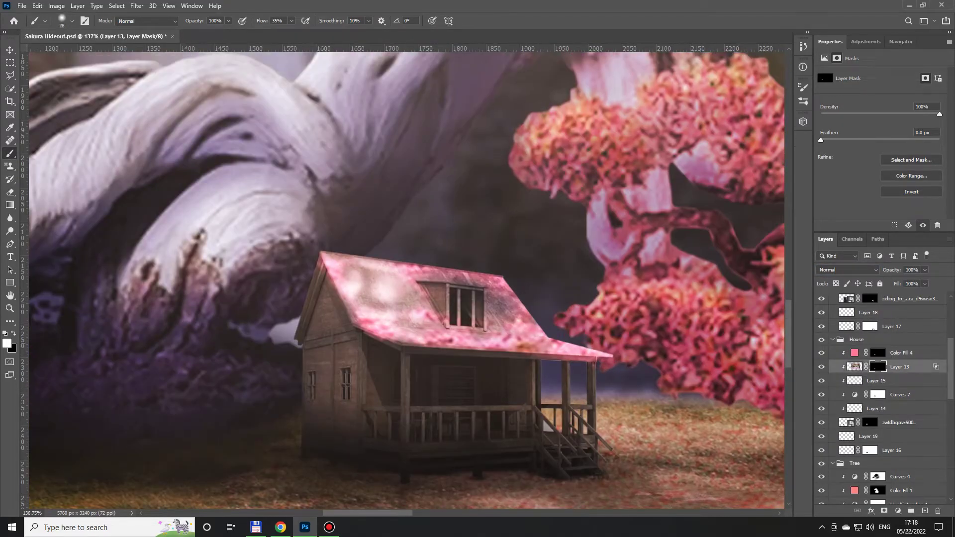
Paint black and white on the fill mask to adjust the pink tint on porch eave and dormer roof
key(x)
mouse_move(527, 346)
mouse_down()
mouse_move(398, 269)
mouse_move(397, 306)
mouse_move(602, 358)
mouse_up()
scroll(588, 356, up, 3)
key(x)
drag(627, 355, 238, 330)
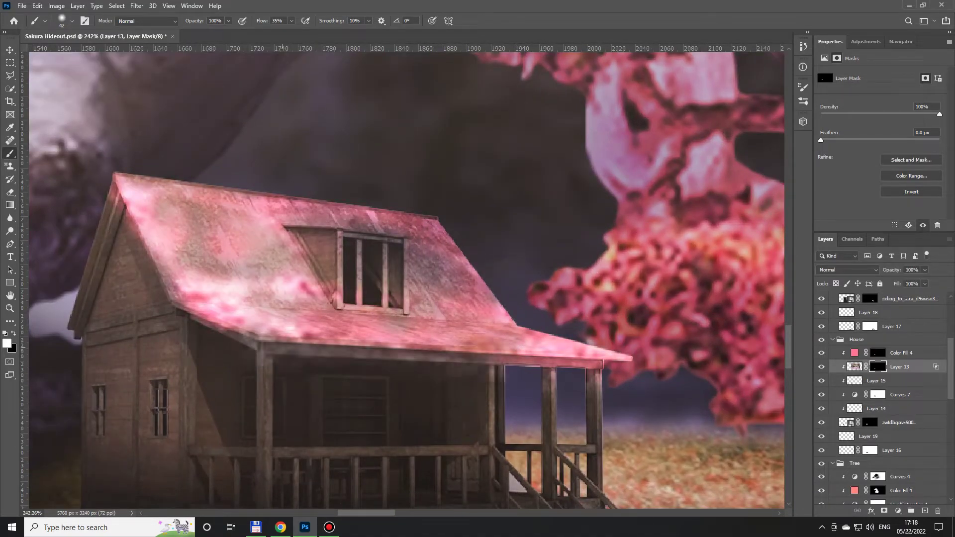
key(x)
drag(542, 348, 621, 356)
key(x)
mouse_move(452, 283)
mouse_down()
mouse_move(438, 246)
mouse_move(247, 219)
mouse_up()
With a resized brush, touch up small roof spots and tint the lower roof edge pink
key(x)
scroll(295, 309, up, 2)
right_click(320, 281)
key(Return)
mouse_move(293, 283)
mouse_down()
mouse_move(384, 338)
mouse_move(649, 351)
mouse_up()
mouse_move(229, 323)
mouse_down()
mouse_move(512, 343)
mouse_move(621, 336)
mouse_up()
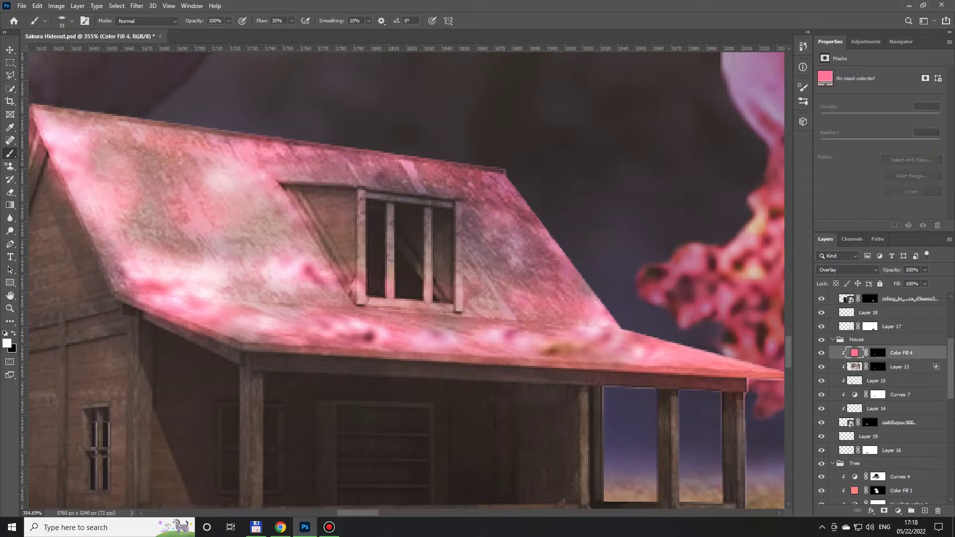
key(v)
key(x)
key(b)
key(x)
key(x)
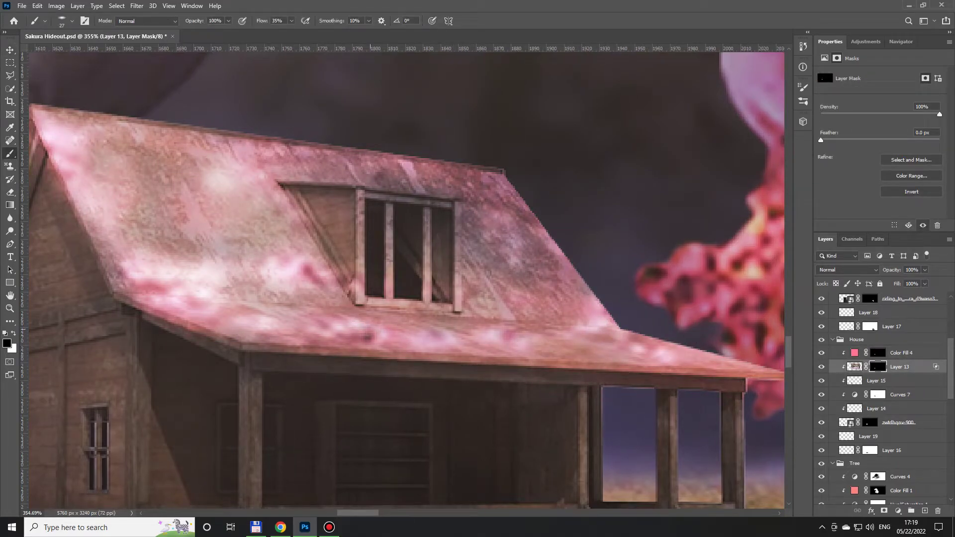
scroll(382, 326, down, 5)
Turn on Curves 6 to darken the bridge area
scroll(382, 326, down, 3)
scroll(382, 326, down, 2)
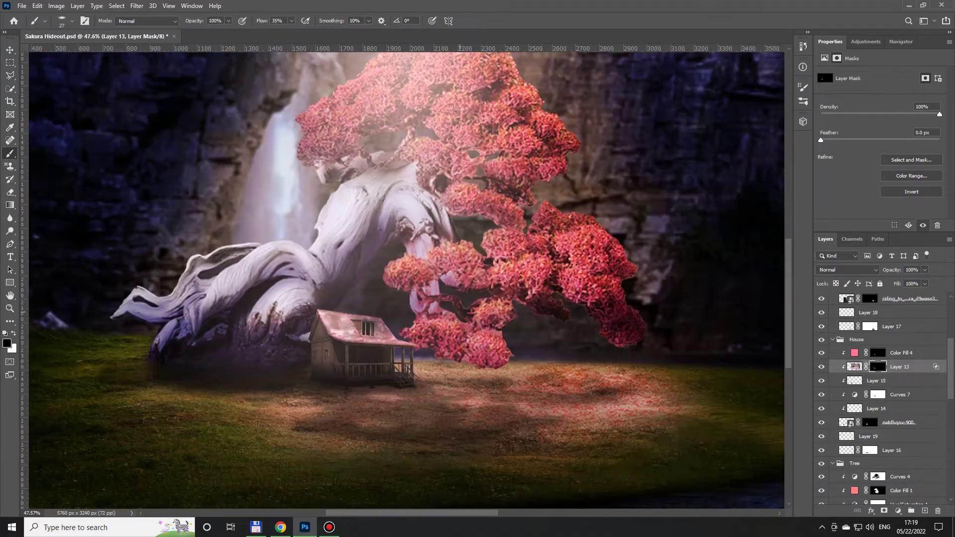
scroll(382, 327, down, 2)
scroll(901, 368, down, 5)
scroll(902, 369, down, 5)
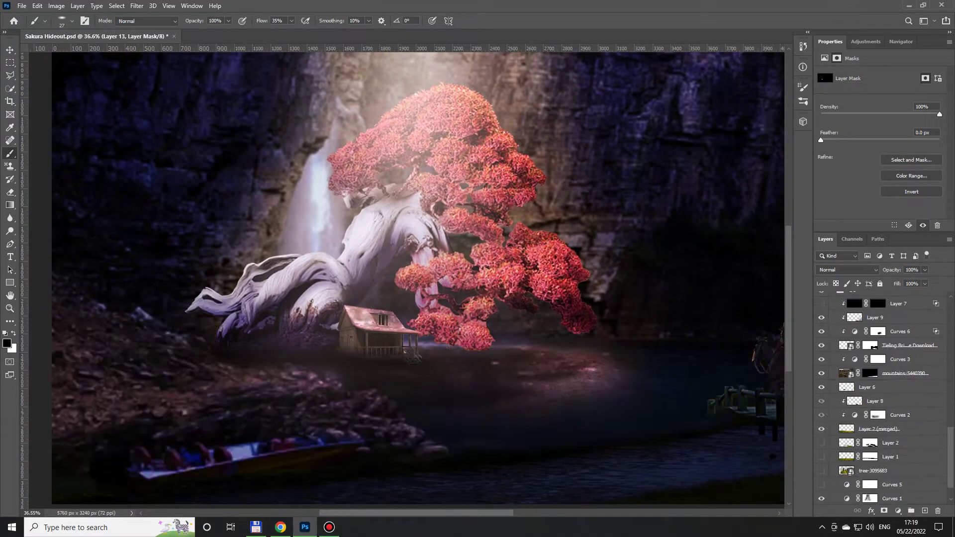
click(821, 356)
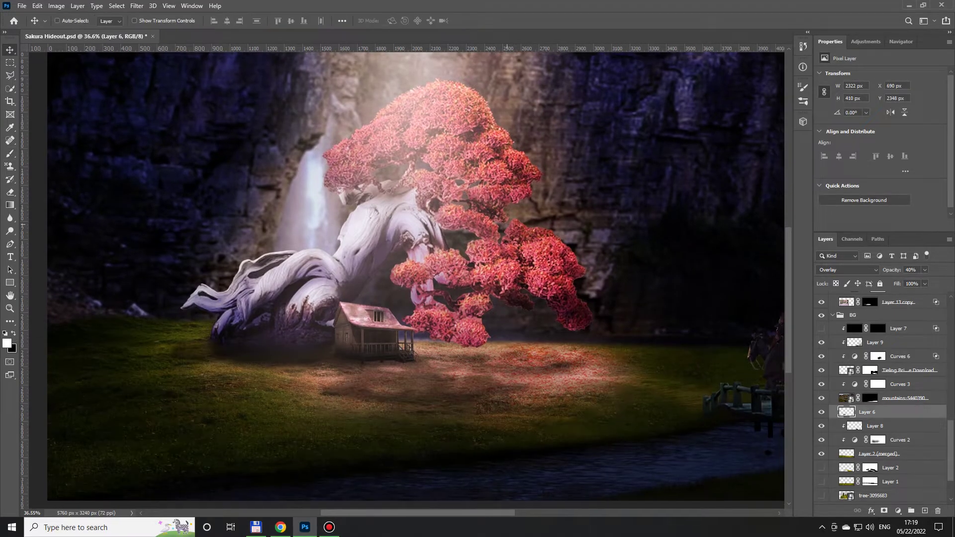
Brush at 6% flow to darken the ground around and in front of the cabin
key(b)
right_click(455, 366)
key(Escape)
drag(273, 373, 368, 373)
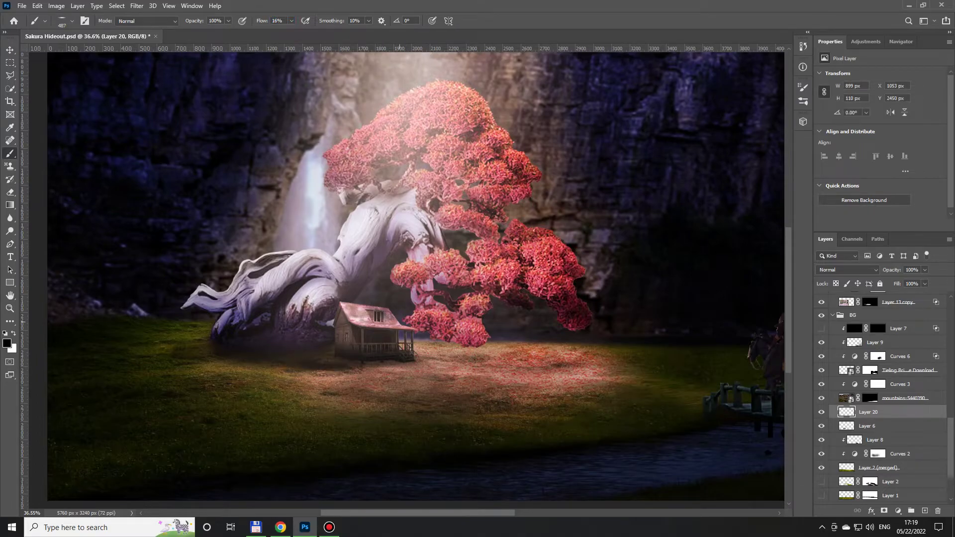
text(6)
key(Return)
drag(428, 373, 503, 374)
drag(279, 382, 597, 363)
mouse_move(522, 368)
mouse_down()
mouse_move(388, 368)
mouse_move(587, 385)
mouse_up()
drag(468, 397, 566, 400)
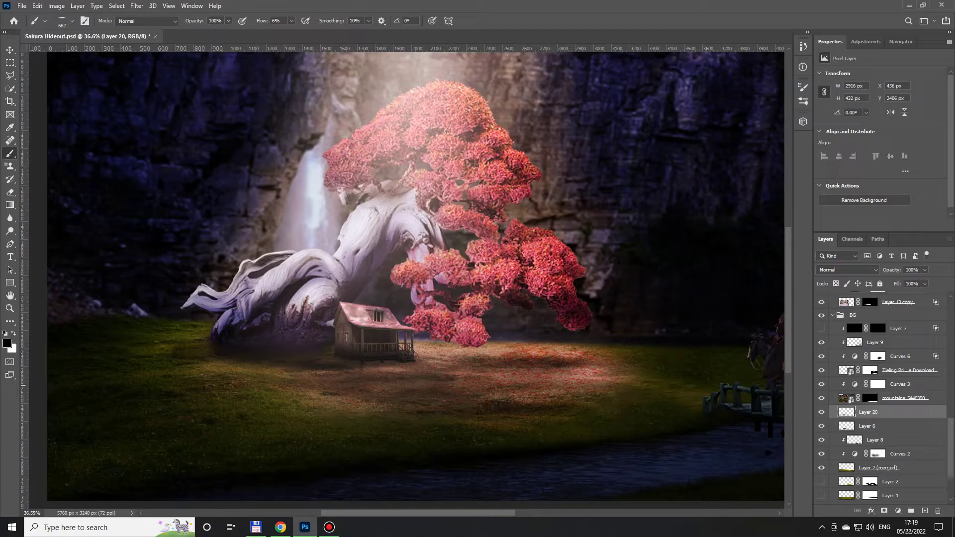
Paint black on Layer 3's mask to hide part of the light near the tree
key(ctrl+0)
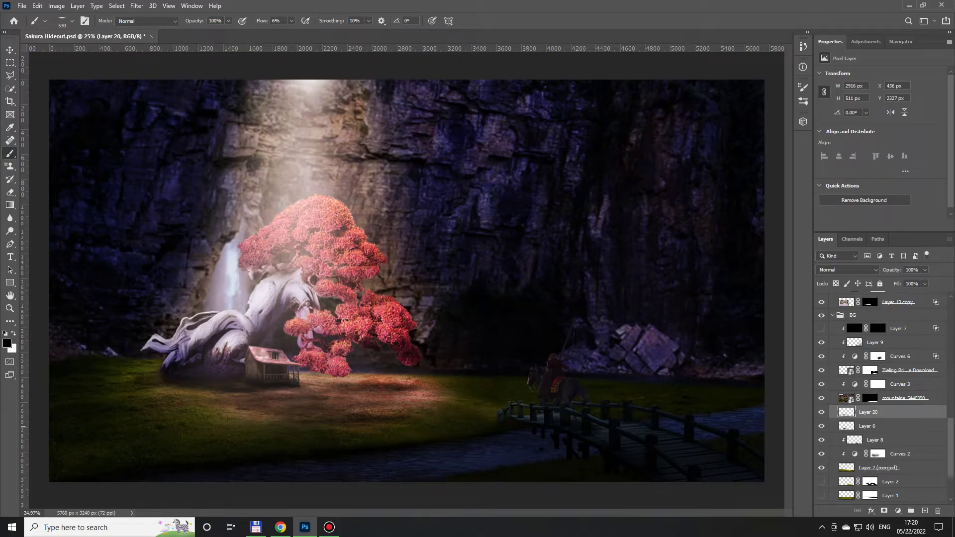
scroll(408, 279, down, 2)
scroll(408, 279, up, 1)
scroll(876, 348, up, 3)
scroll(876, 311, up, 5)
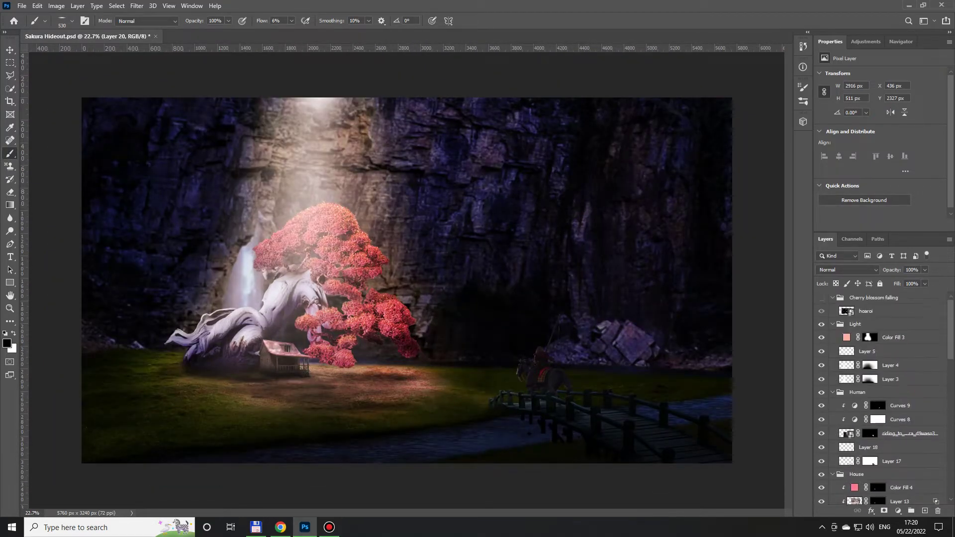
click(866, 351)
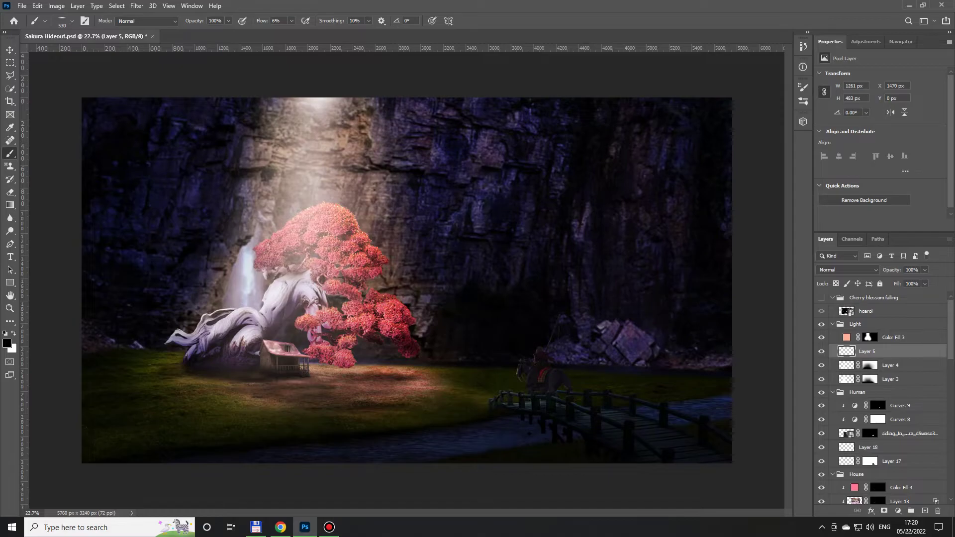
click(870, 379)
right_click(370, 260)
key(Escape)
mouse_move(321, 236)
mouse_down()
mouse_move(307, 242)
mouse_move(316, 241)
mouse_up()
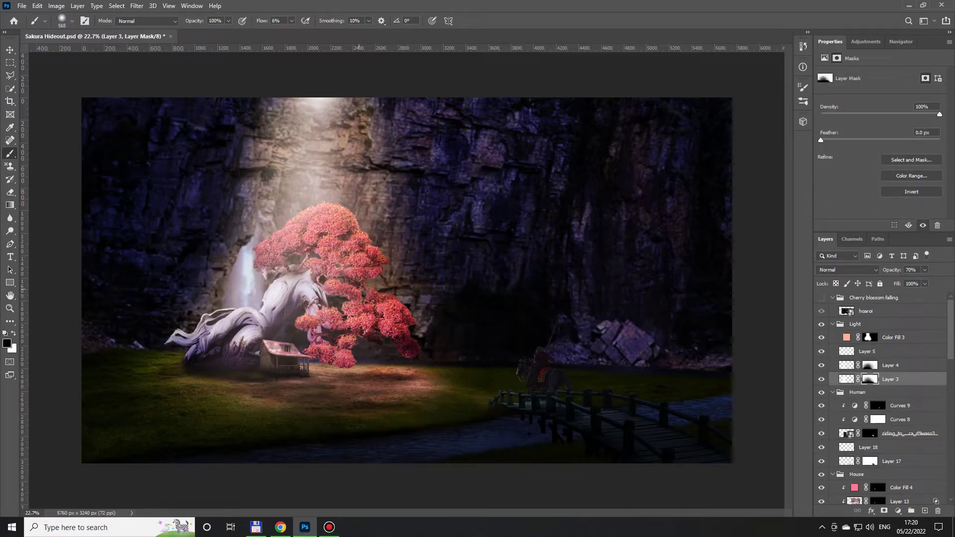
Target the Curves 2 mask with a brush about 1036 in size, painting white
scroll(404, 282, down, 2)
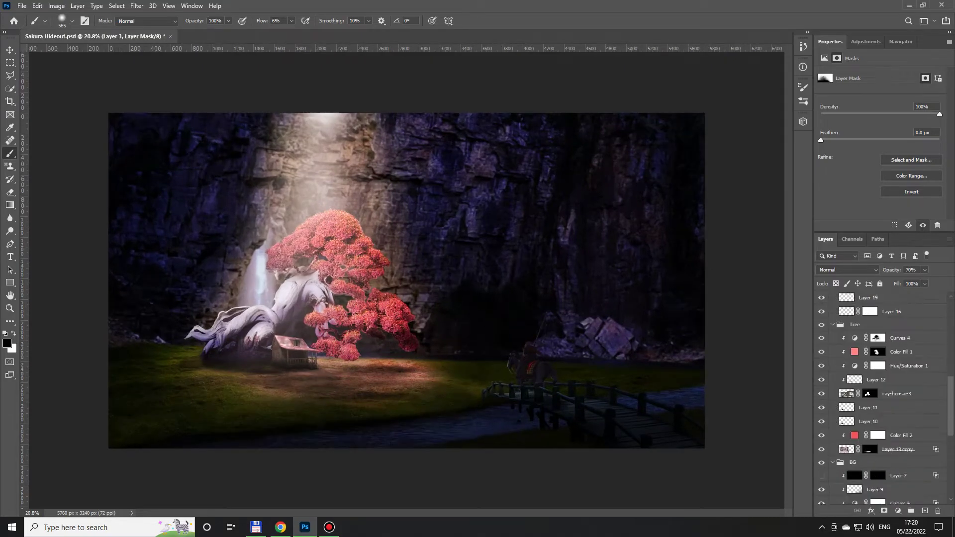
scroll(880, 398, down, 5)
click(877, 402)
click(821, 402)
drag(448, 372, 481, 372)
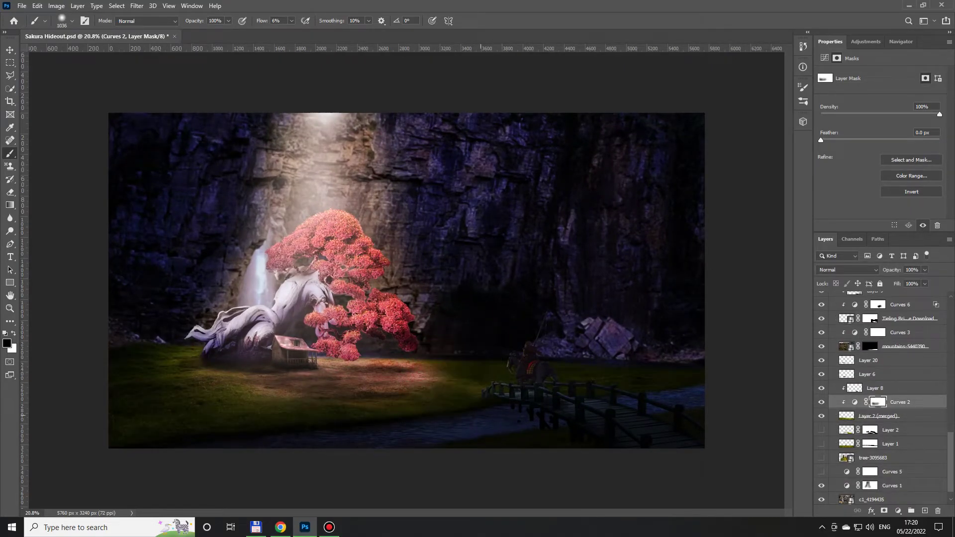
key(x)
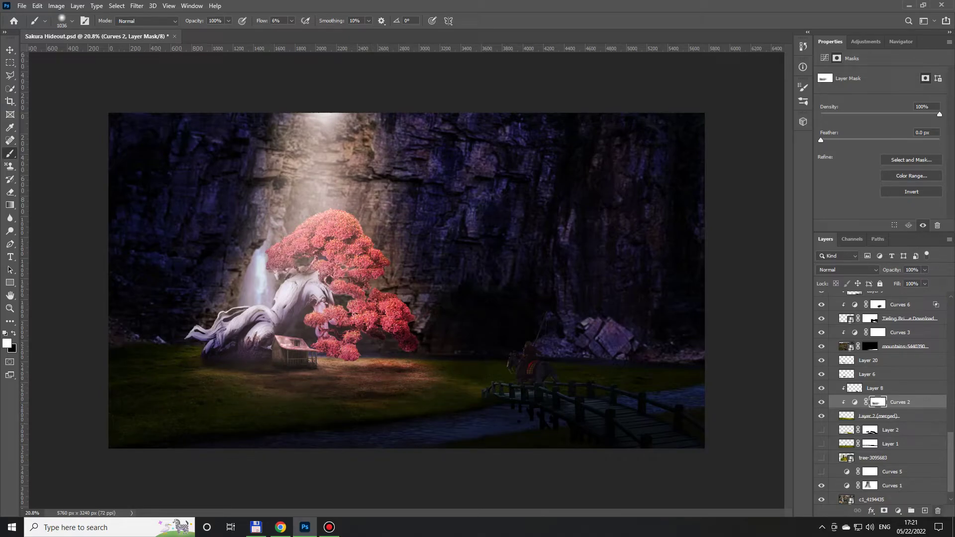
Add clipped Layer 21 with soft shading across the lower ground at 50% opacity, and save
key(ctrl+shift+alt+n)
key(x)
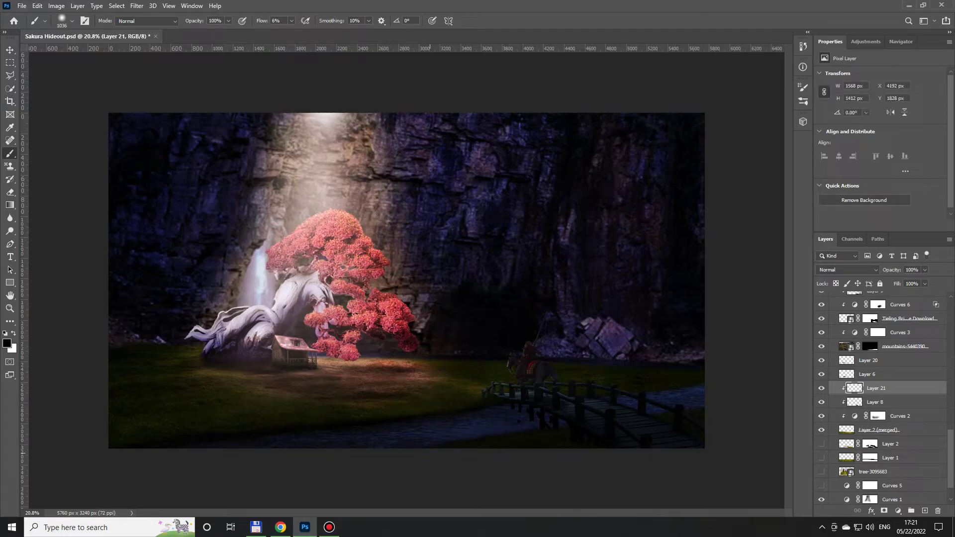
drag(198, 452, 340, 441)
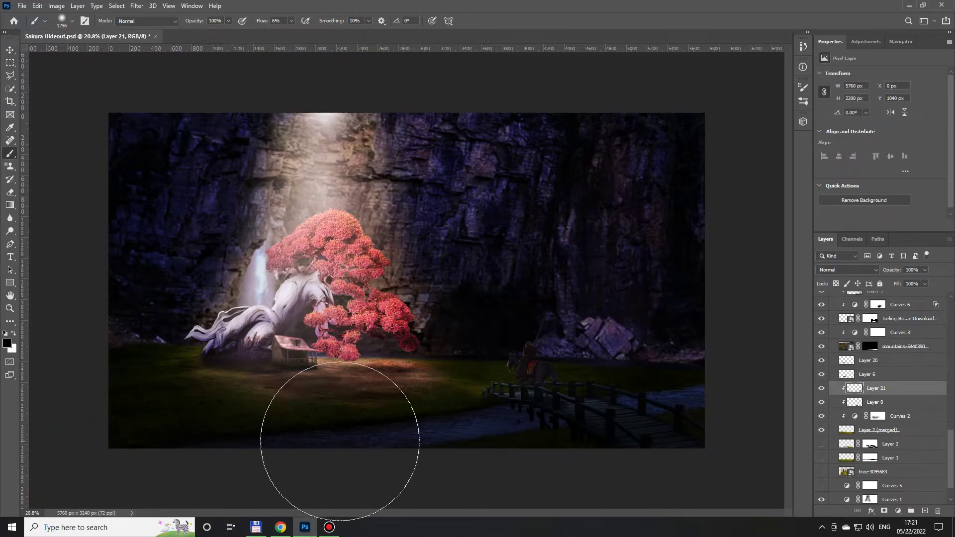
key(bracketleft)
key(bracketleft)
key(bracketleft)
key(v)
key(5)
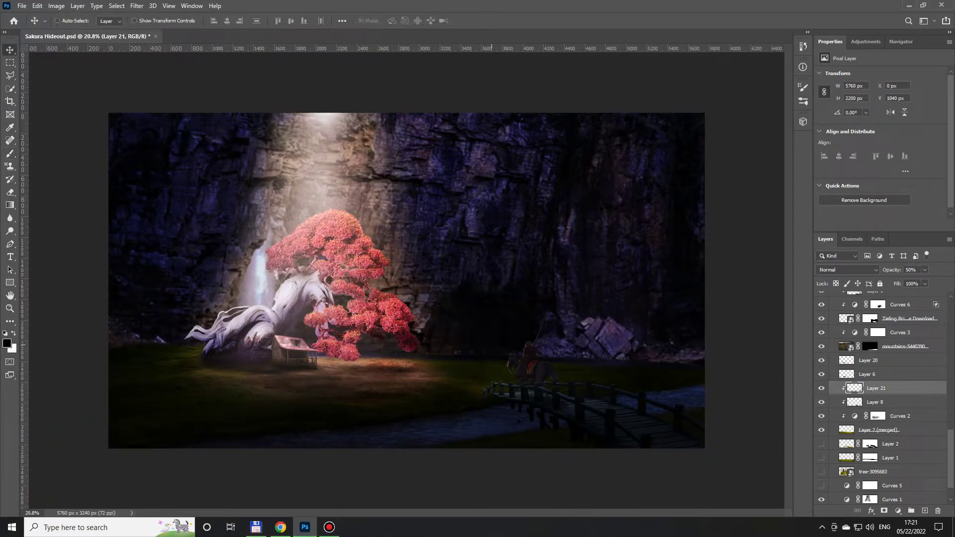
key(ctrl+s)
Select the house layer, Layer 13
scroll(292, 340, up, 5)
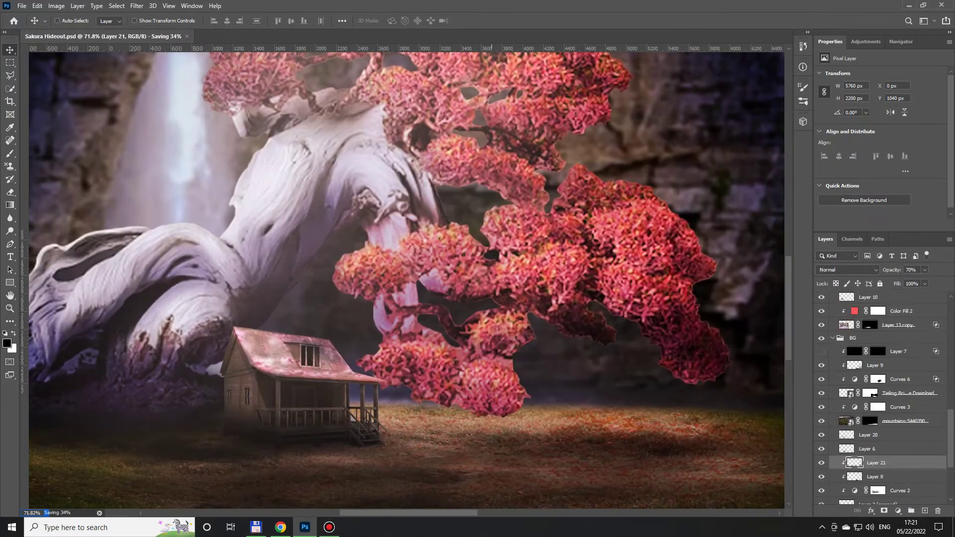
scroll(876, 351, down, 2)
scroll(875, 351, down, 1)
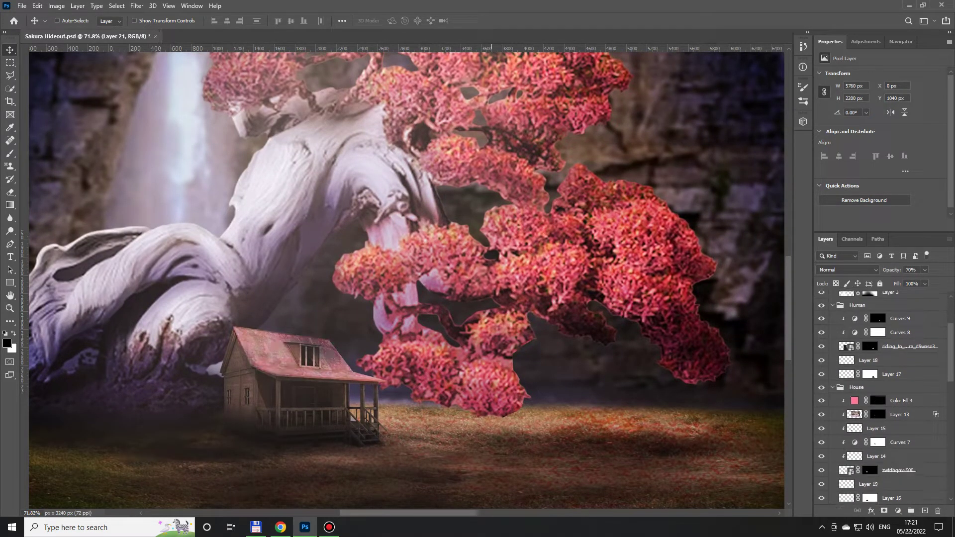
click(895, 414)
scroll(481, 295, down, 2)
Move the house up and to the right beside the trunk with two transforms
key(ctrl+t)
scroll(482, 295, down, 2)
drag(482, 295, 550, 247)
scroll(471, 301, up, 3)
scroll(471, 301, up, 2)
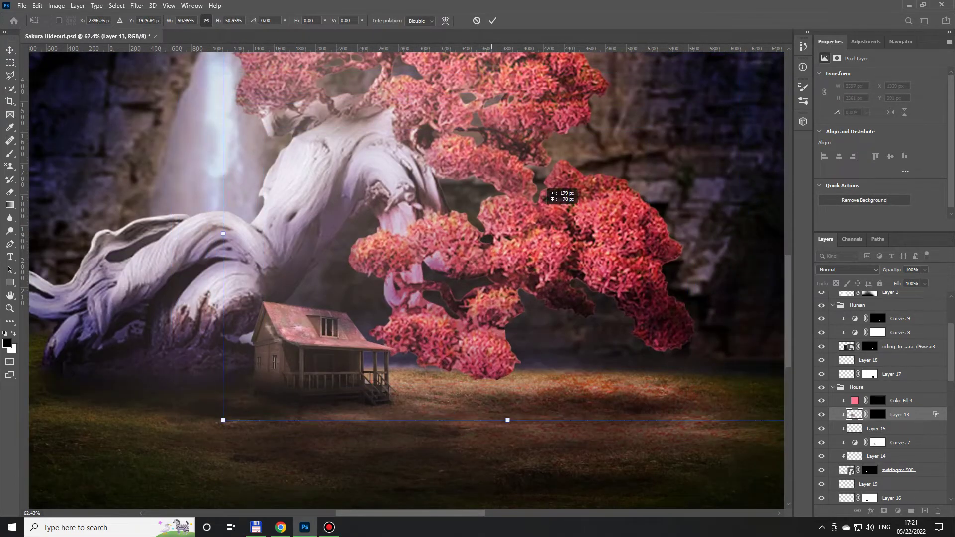
key(Return)
key(ctrl+t)
mouse_move(259, 430)
mouse_down()
mouse_move(360, 346)
mouse_move(248, 192)
mouse_move(224, 201)
mouse_up()
key(Return)
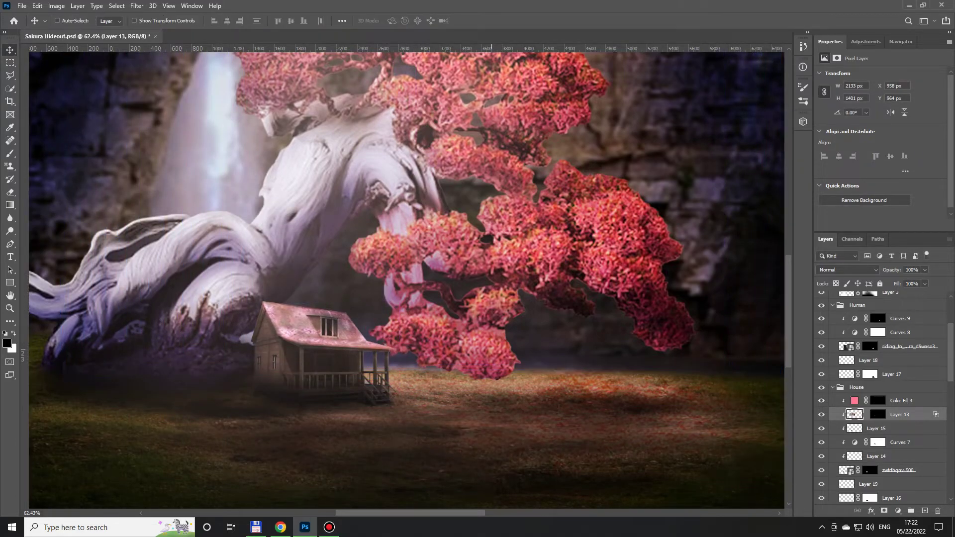
Select Color Fill 4 above the house, fit the image in view, and save
scroll(271, 319, up, 3)
click(878, 414)
key(b)
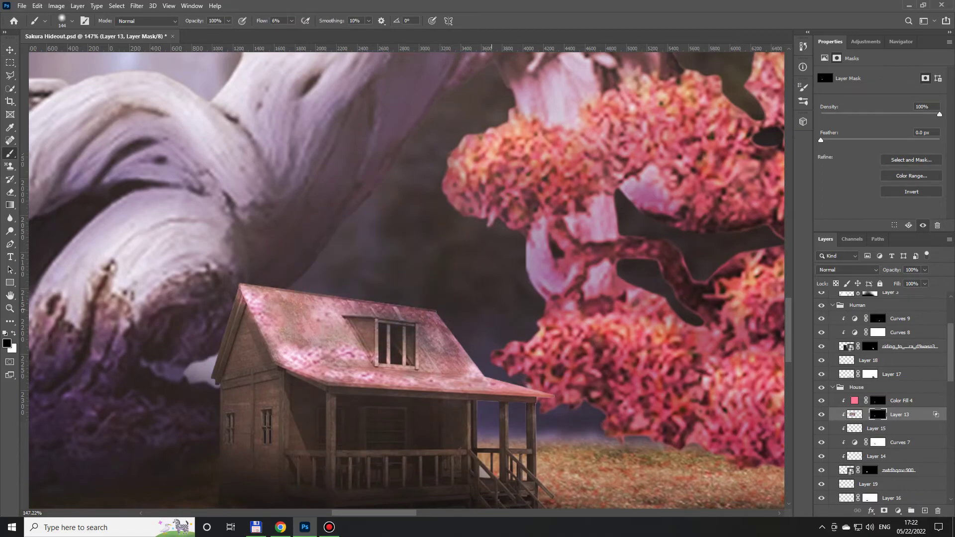
key(alt+bracketright)
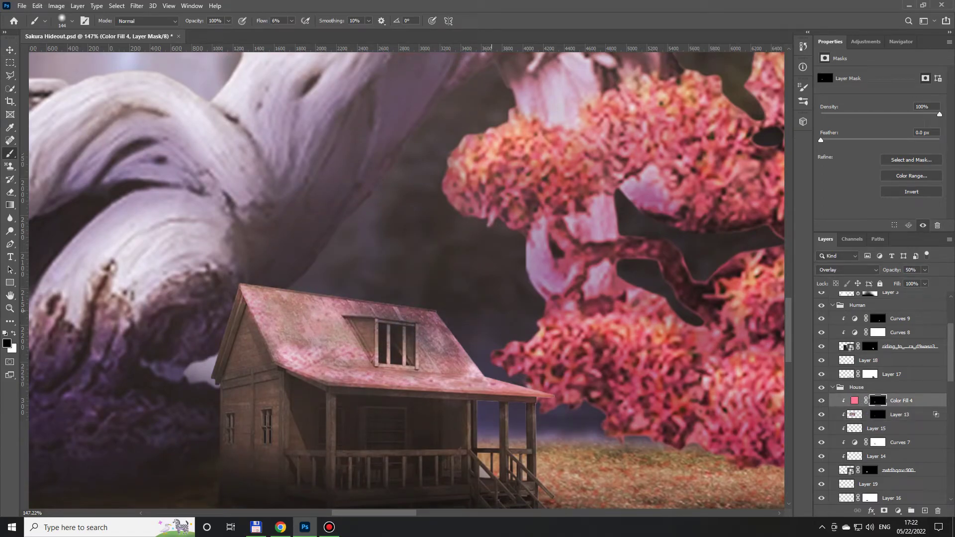
key(ctrl+0)
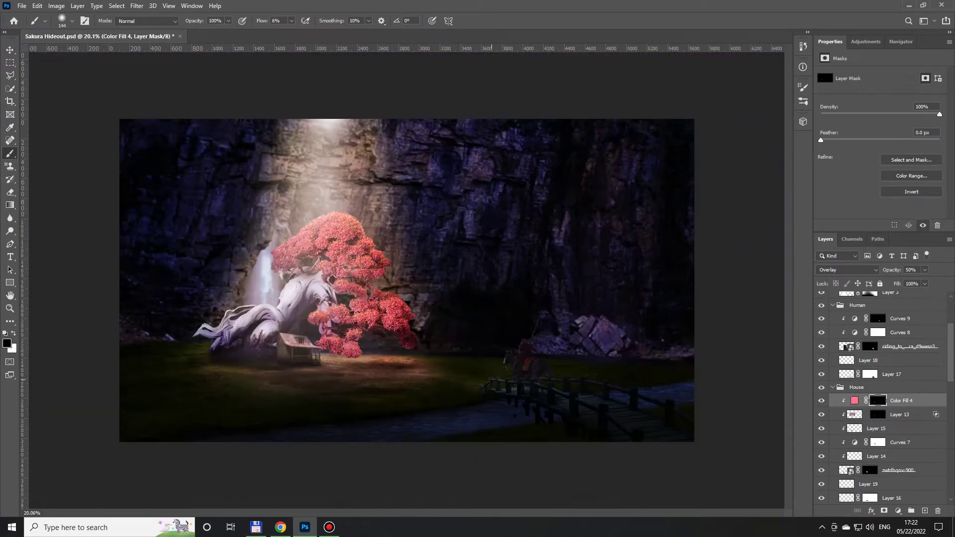
key(ctrl+s)
Create new empty Layer 22 above Curves 1
key(ctrl+minus)
scroll(876, 301, down, 5)
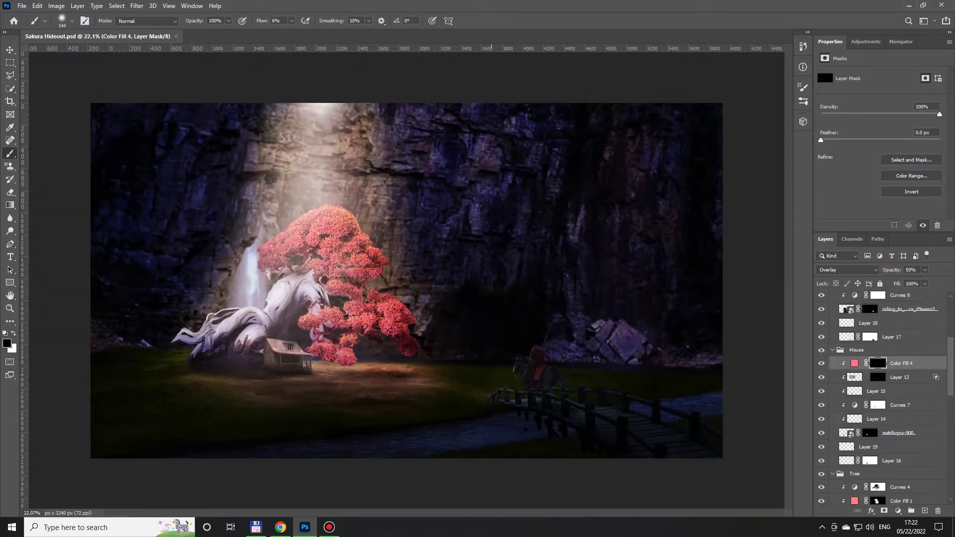
scroll(875, 341, down, 5)
click(890, 469)
key(ctrl+shift+alt+n)
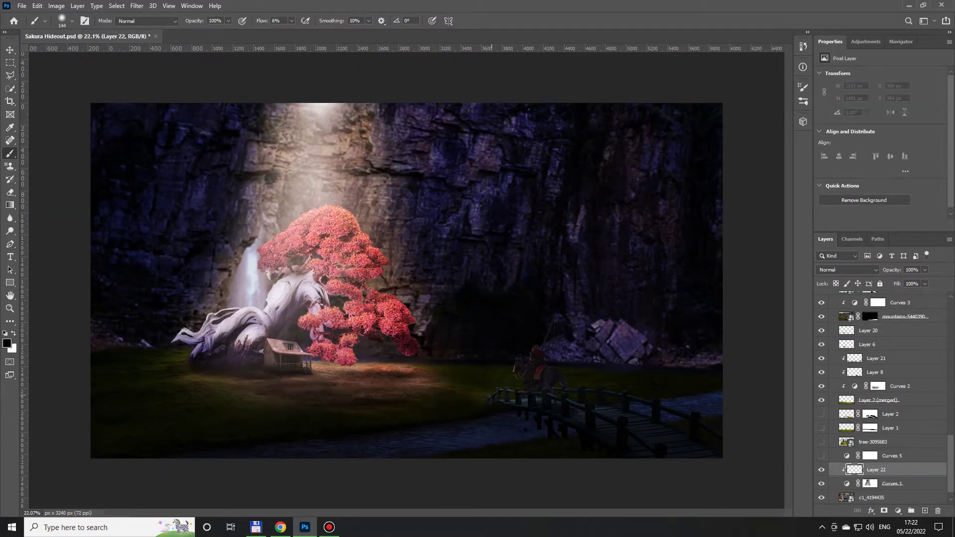
Brush dark edges around the picture on Layer 22
key(ctrl+minus)
key(bracketright)
mouse_move(603, 225)
mouse_down()
mouse_move(570, 356)
mouse_move(249, 135)
mouse_move(215, 362)
mouse_move(633, 362)
mouse_move(252, 362)
mouse_move(373, 106)
mouse_move(571, 175)
mouse_move(706, 320)
mouse_move(729, 245)
mouse_move(330, 122)
mouse_move(164, 377)
mouse_up()
key(bracketleft)
key(bracketleft)
key(bracketleft)
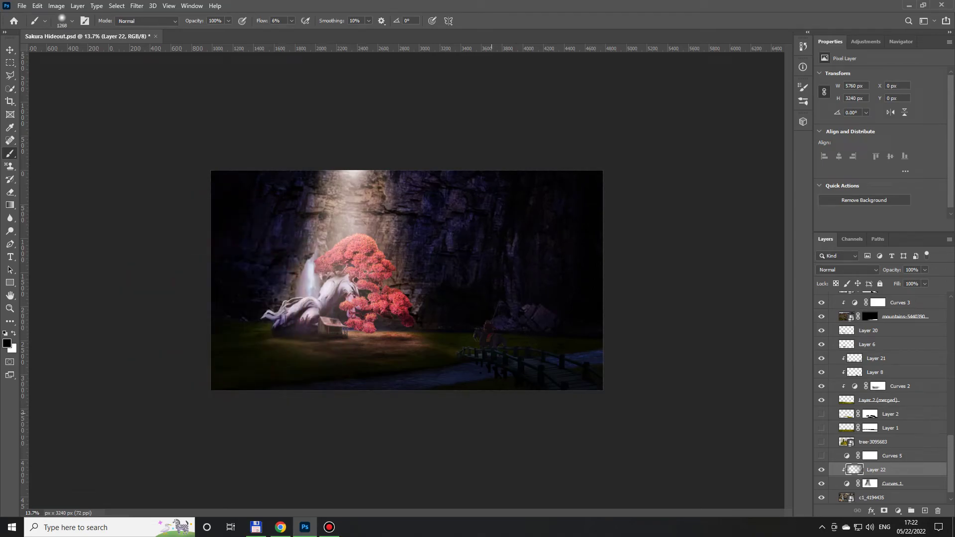
key(ctrl+plus)
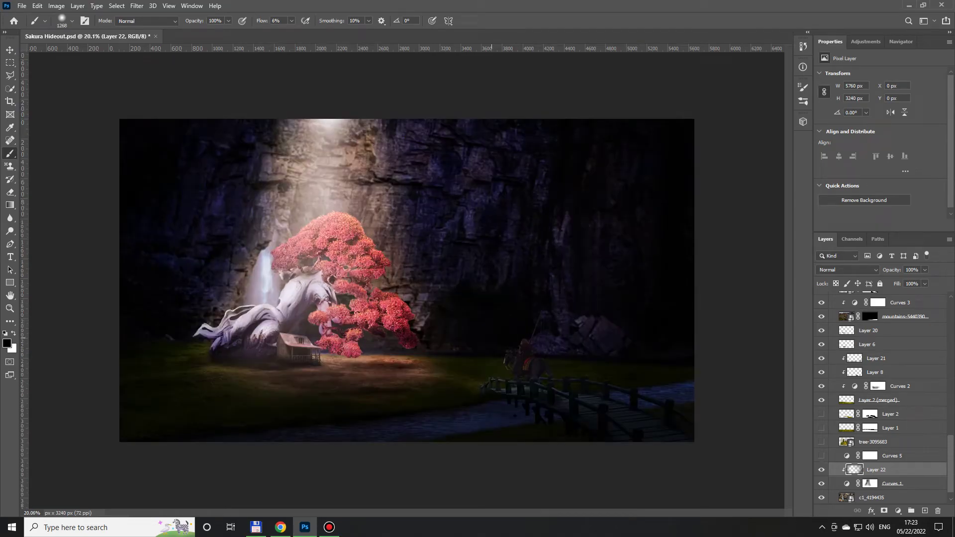
On Layer 5, paint white fog over the tree and light with a cloud brush
scroll(880, 398, up, 5)
scroll(880, 398, up, 5)
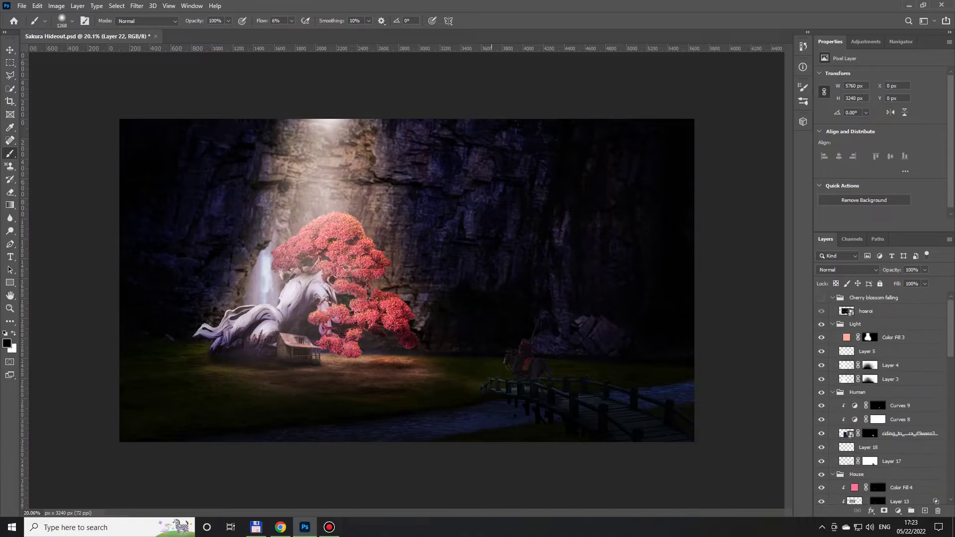
click(866, 352)
click(72, 21)
right_click(366, 259)
scroll(477, 397, down, 2)
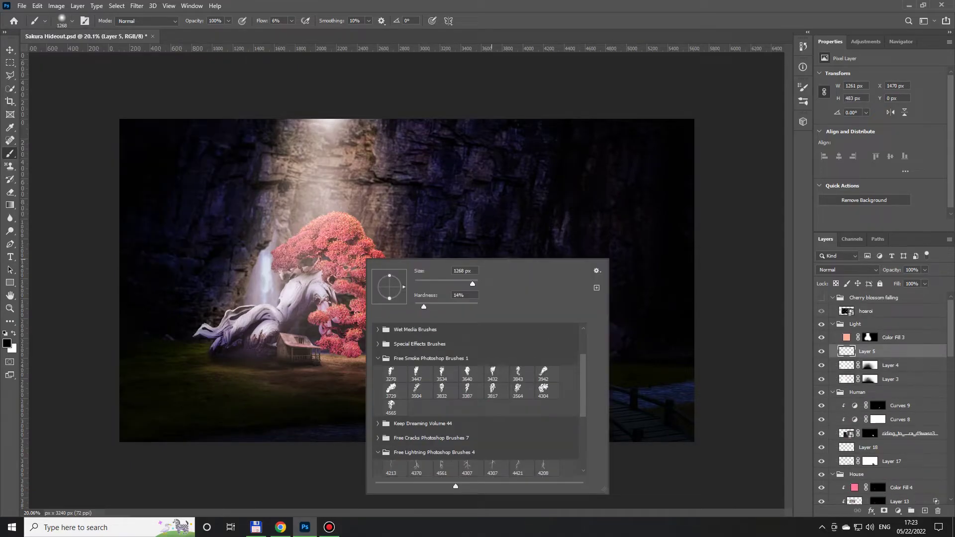
scroll(477, 398, down, 1)
scroll(477, 398, up, 3)
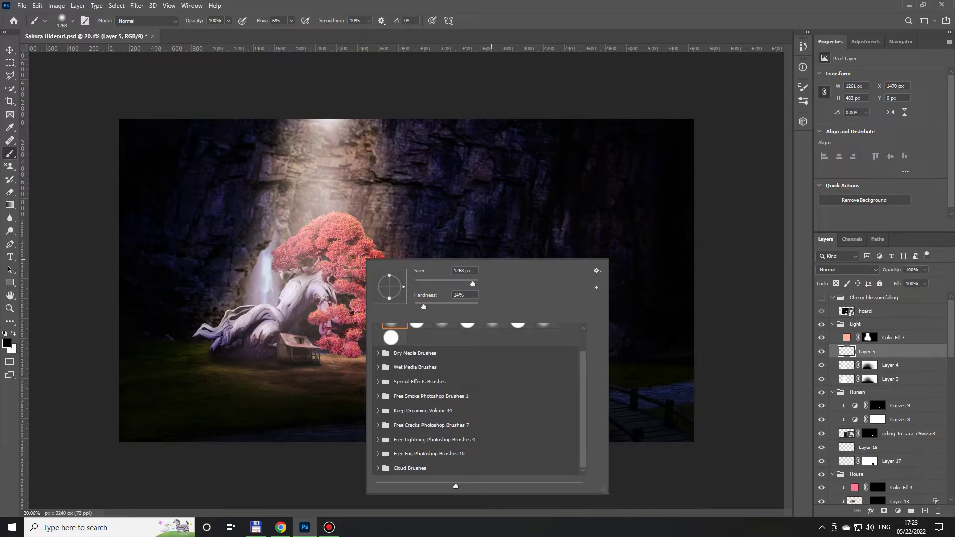
click(378, 467)
double_click(398, 413)
key(x)
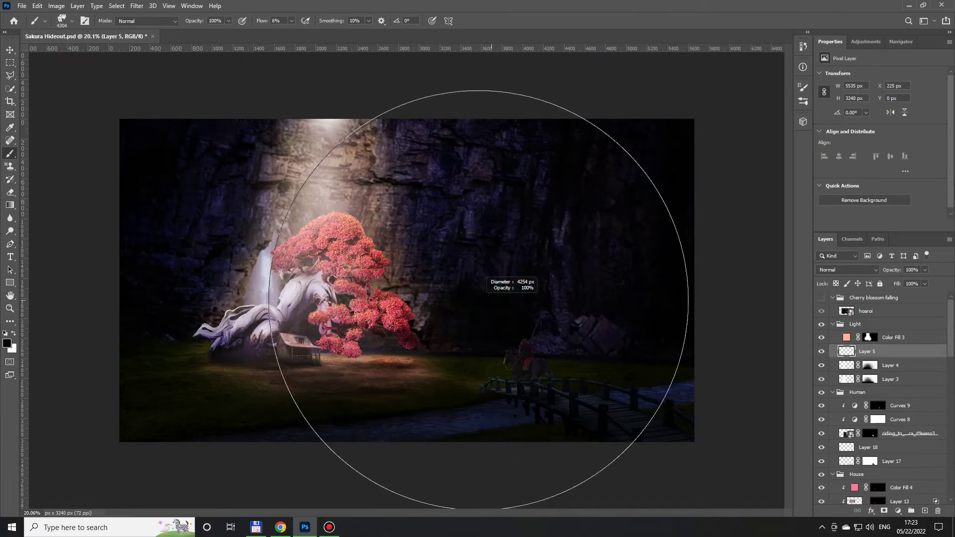
drag(539, 328, 358, 236)
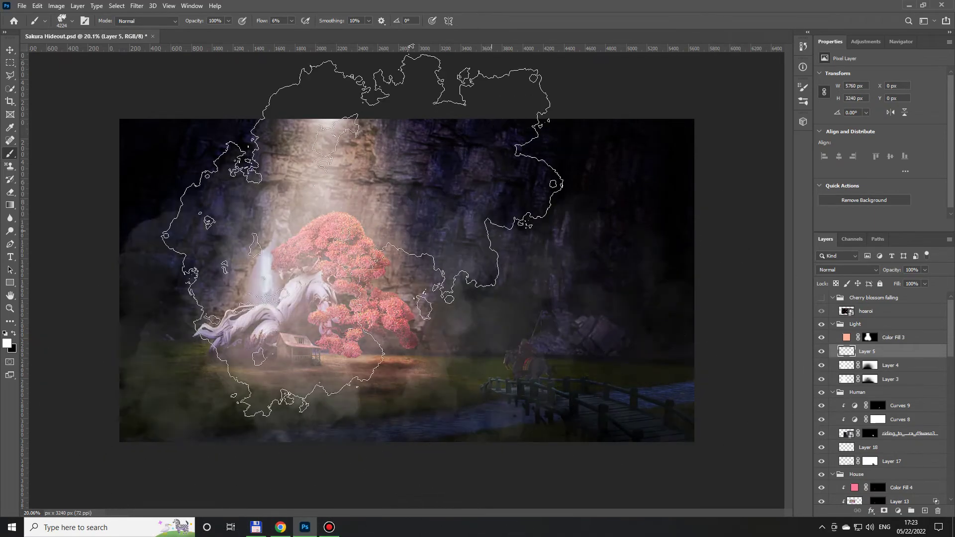
Add a black mask and reveal fog around the tree, house and upper light beam
alt+click(884, 511)
key(x)
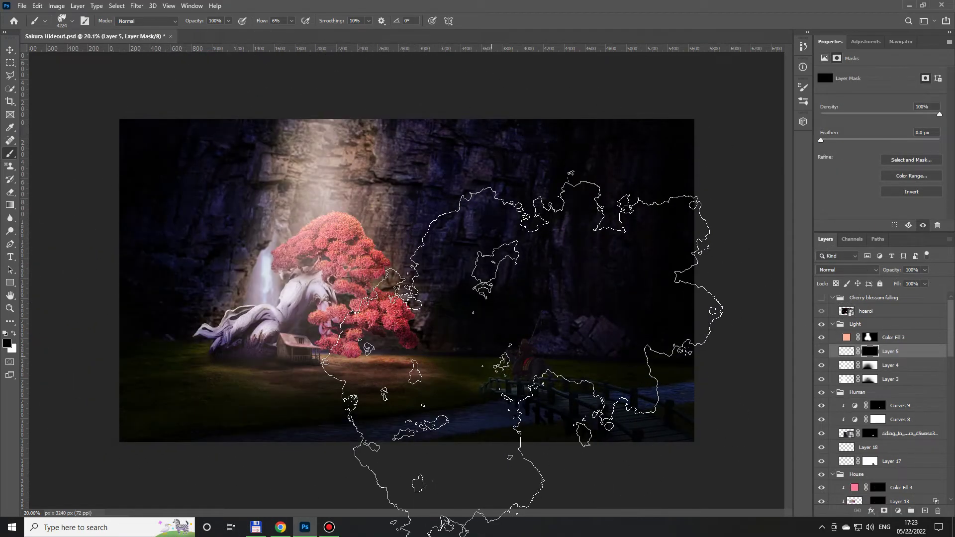
key(x)
mouse_move(313, 259)
mouse_down()
mouse_move(256, 169)
mouse_move(378, 244)
mouse_move(323, 348)
mouse_up()
drag(348, 298, 299, 323)
drag(254, 252, 368, 159)
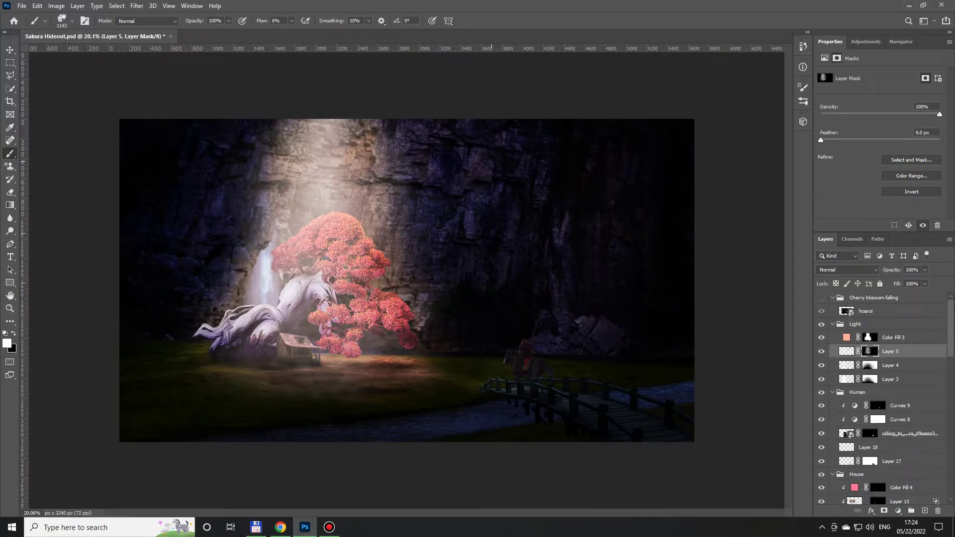
Set the fog layer to 50% opacity and add new Layer 23 above it
key(ctrl+2)
key(v)
key(5)
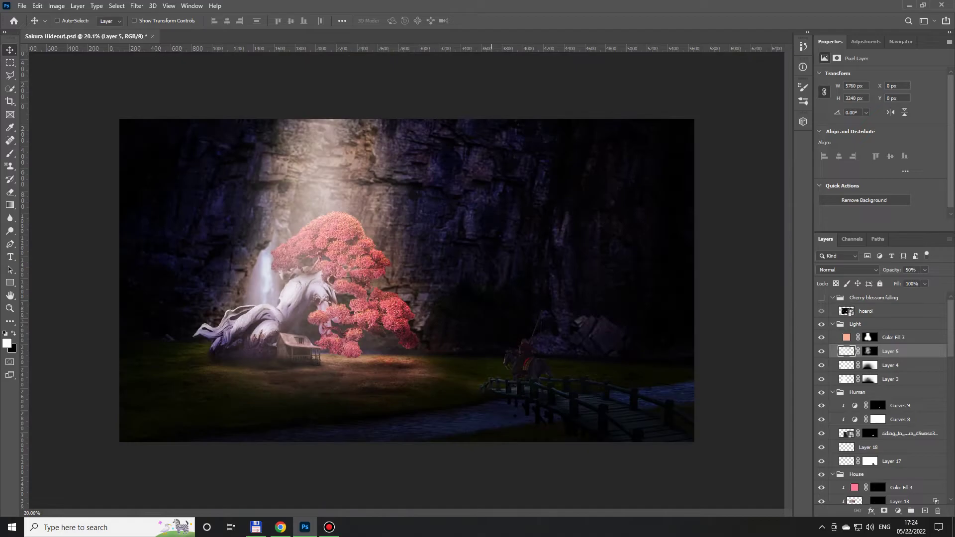
key(ctrl+shift+alt+n)
Draw a four-corner trapezoid selection over the tree and fill it with white
key(l)
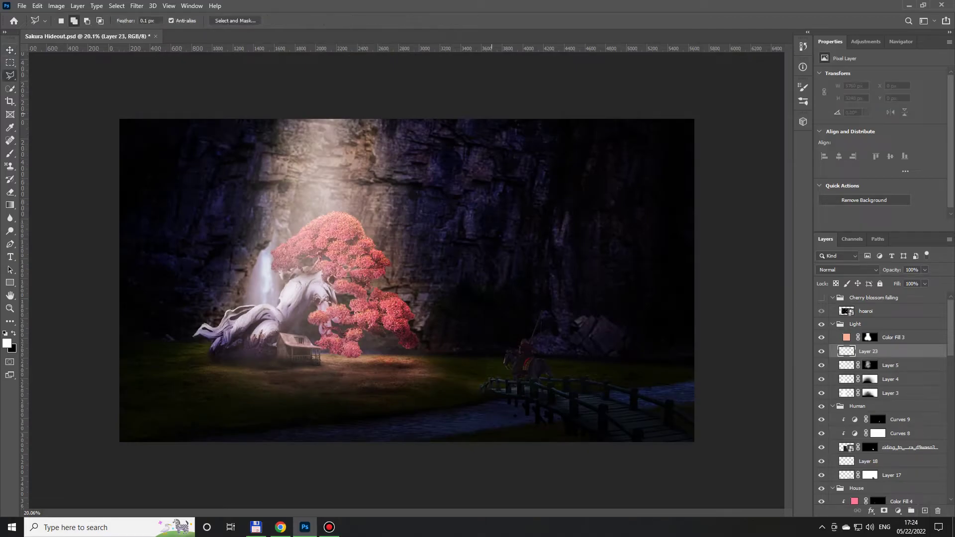
click(280, 102)
click(139, 422)
click(481, 416)
click(393, 95)
click(280, 103)
key(alt+BackSpace)
key(ctrl+d)
Gaussian Blur the white shape and lower Layer 23's opacity to about 10%
click(152, 5)
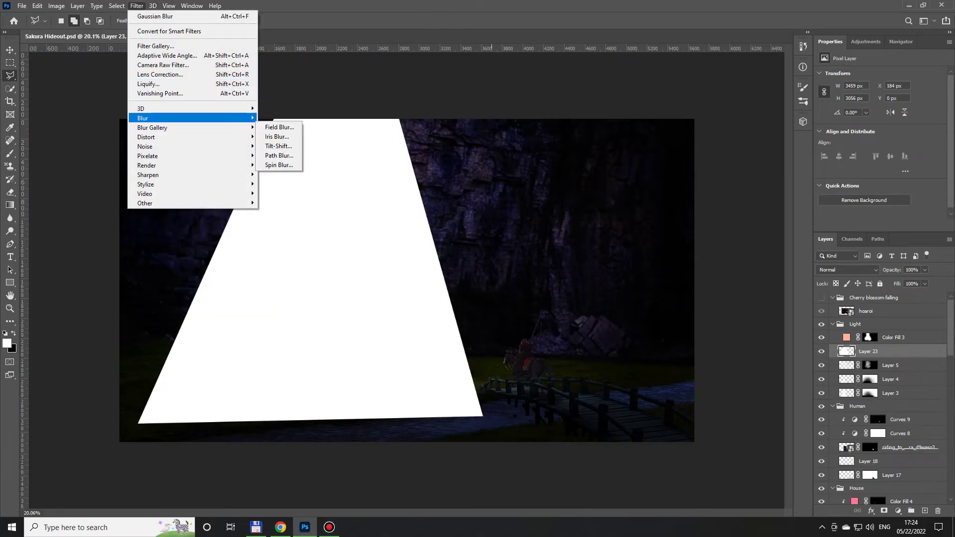
click(298, 158)
key(shift+Up)
key(shift+Up)
key(shift+Up)
key(shift+Up)
key(shift+Up)
key(Return)
key(v)
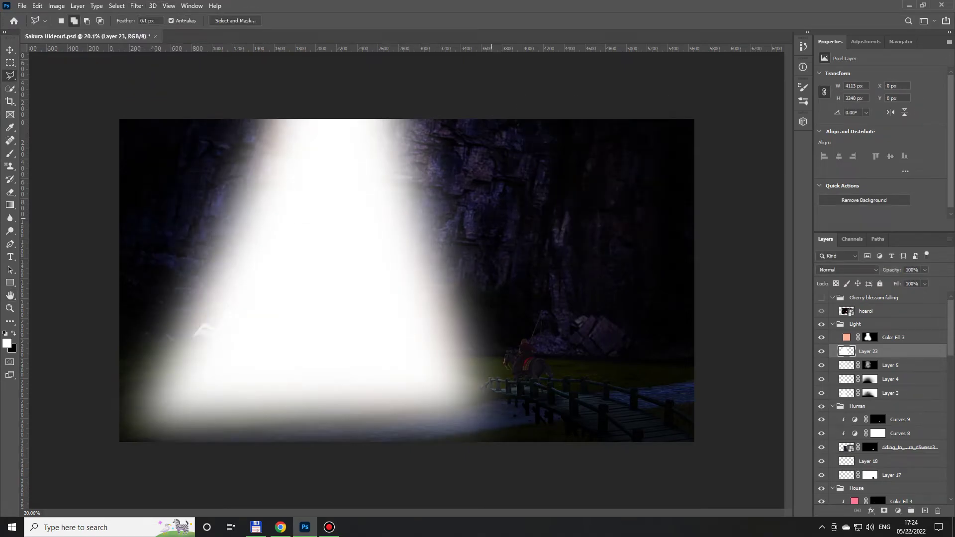
key(1)
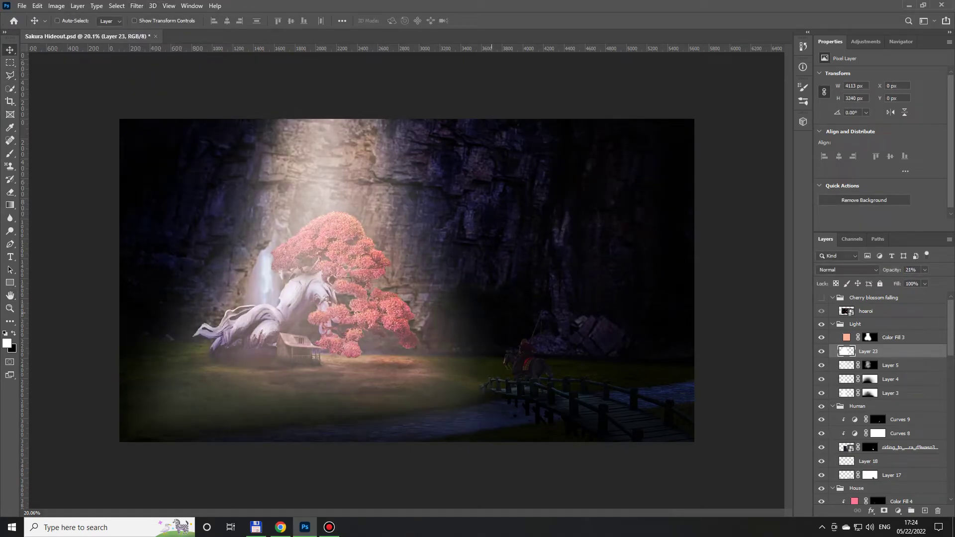
Mask Layer 23 and brush black around the tree base to fade the glow, then save
click(883, 510)
key(b)
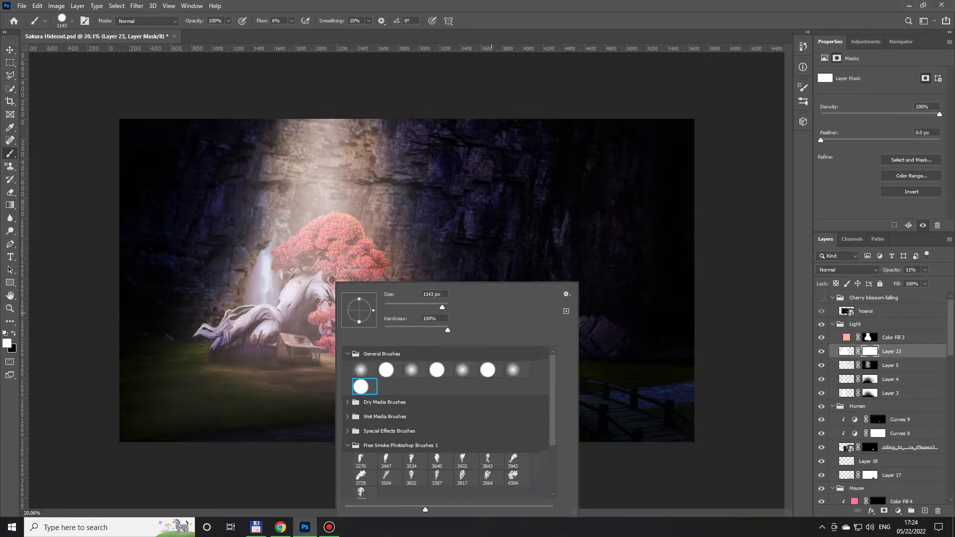
key(Return)
key(x)
key(shift+0)
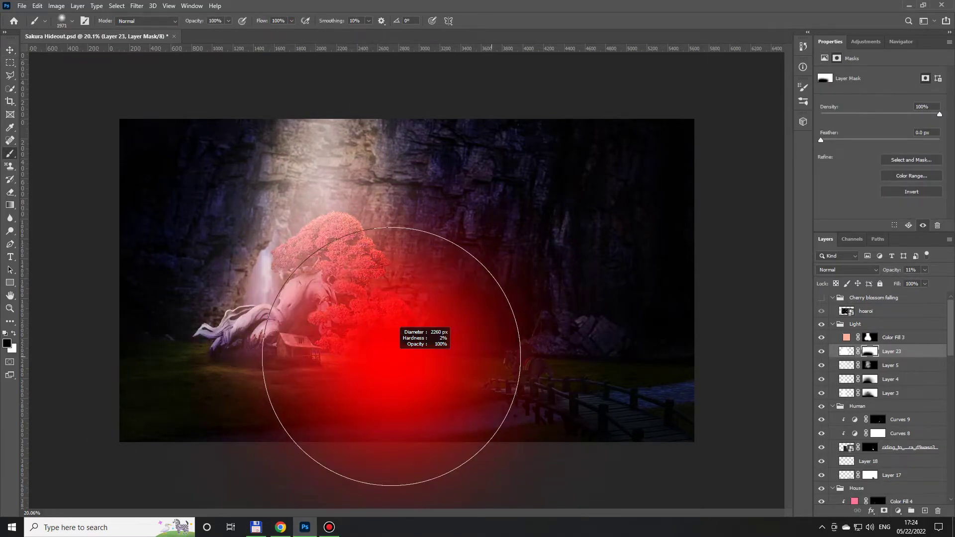
drag(384, 345, 351, 323)
scroll(226, 427, down, 2)
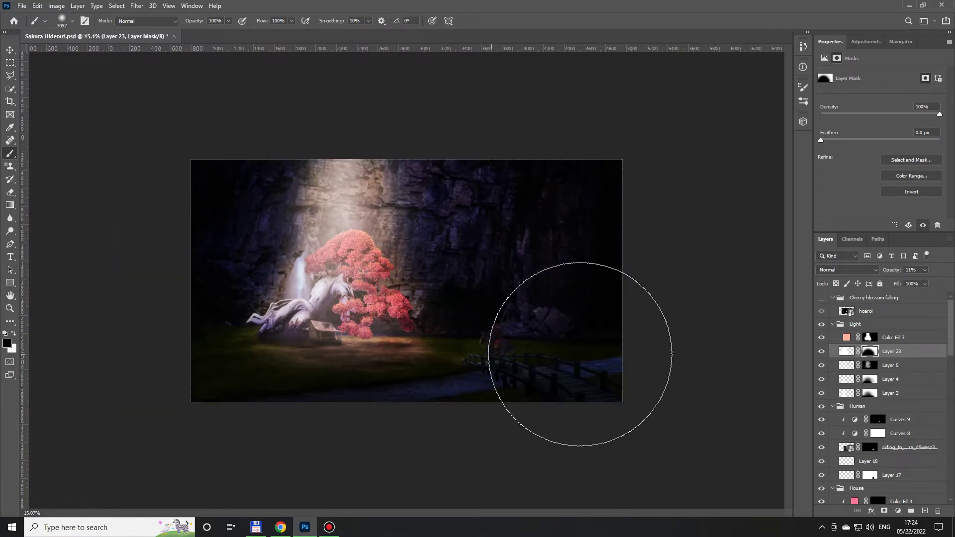
scroll(669, 409, up, 3)
key(bracketleft)
key(bracketleft)
key(bracketleft)
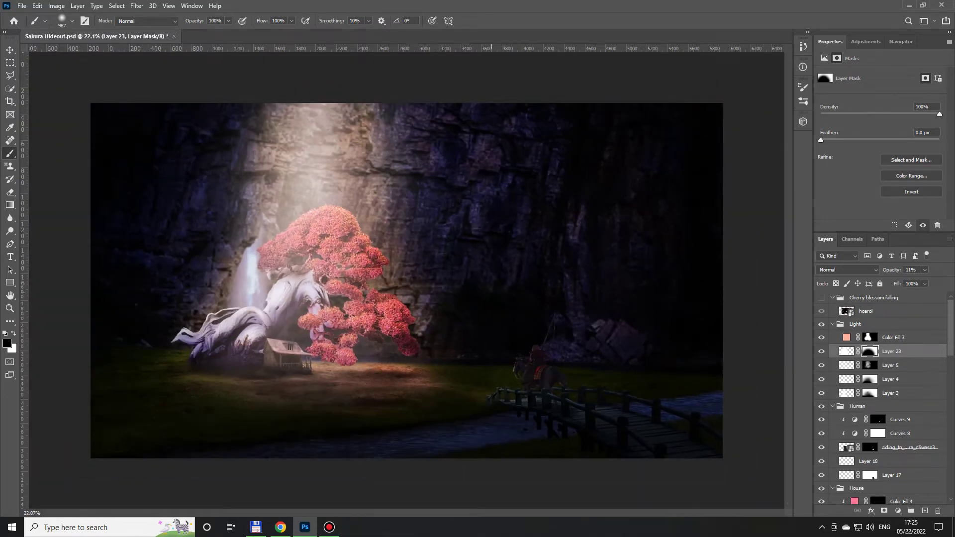
scroll(406, 280, down, 1)
key(ctrl+s)
click(832, 324)
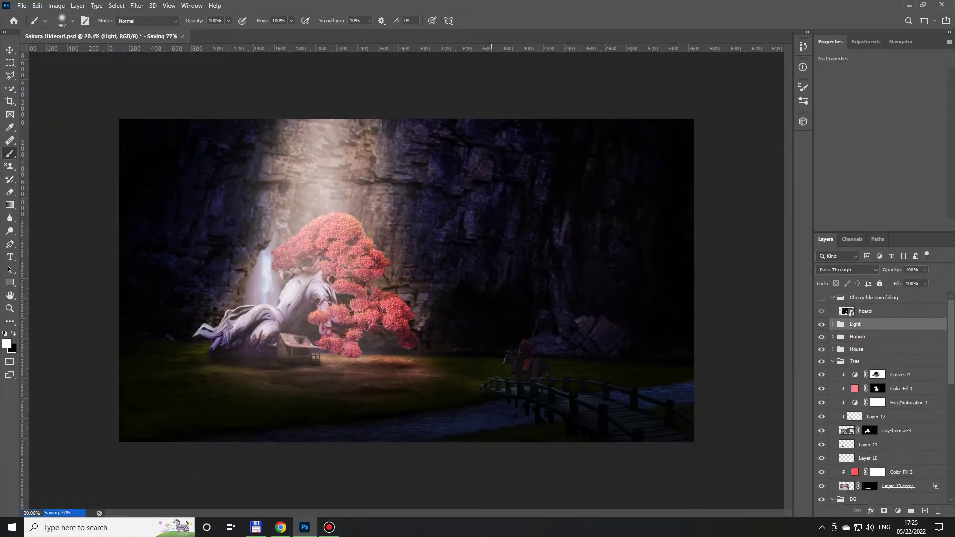
Show the Cherry blossom falling group and enlarge the hoaroi petal layer to fill the canvas
click(832, 361)
click(832, 373)
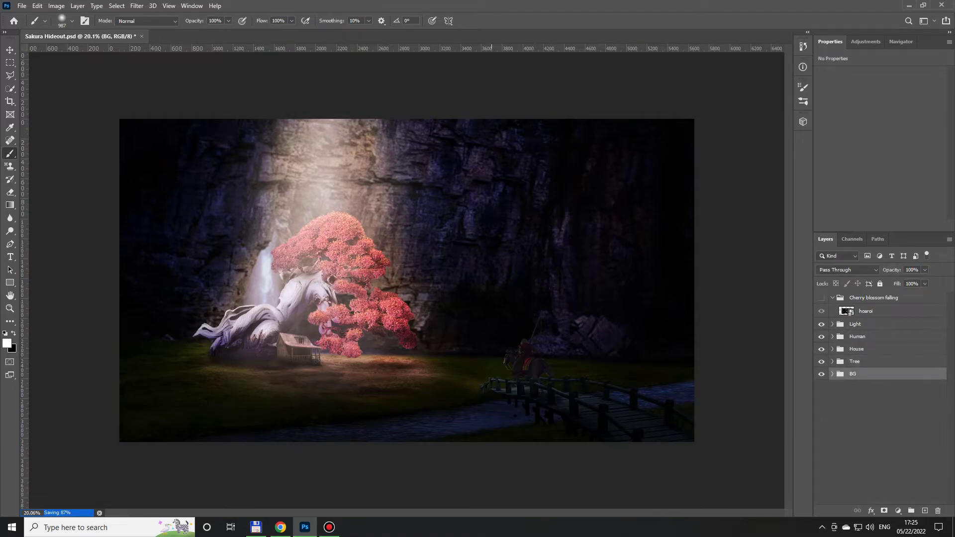
click(821, 298)
click(865, 311)
key(ctrl+t)
mouse_move(592, 175)
mouse_down()
mouse_move(727, 100)
mouse_move(702, 115)
mouse_up()
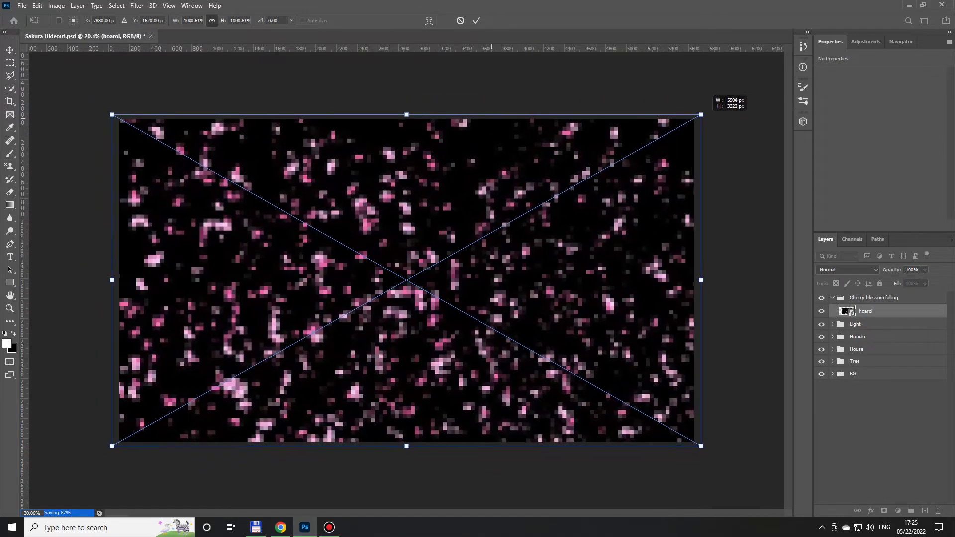
key(Return)
Set hoaroi to Screen blending and shrink its petals onto the tree
click(847, 269)
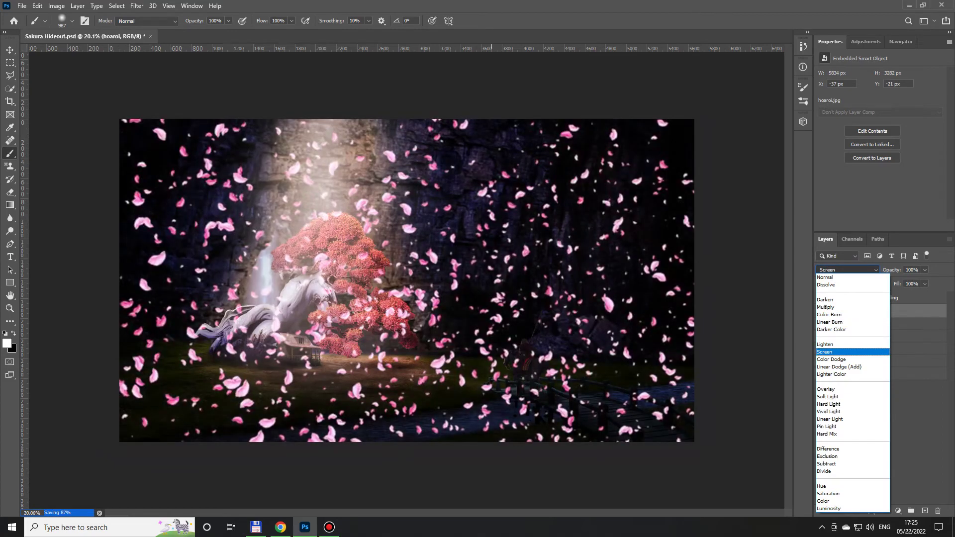
click(826, 351)
key(ctrl+t)
drag(695, 119, 430, 254)
key(alt+space)
Fit the image in view and give hoaroi a layer mask hiding its petals
key(Escape)
key(Return)
key(b)
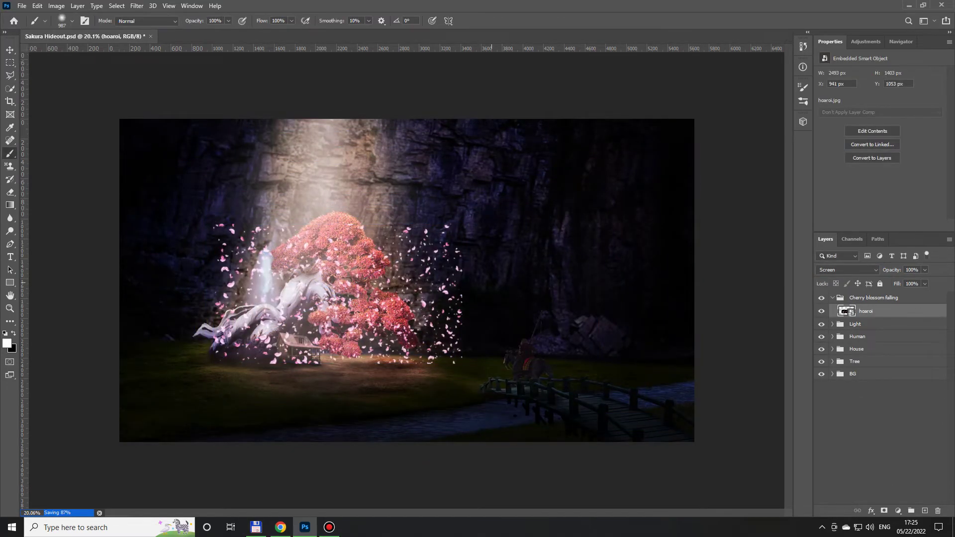
key(ctrl+0)
alt+click(884, 511)
key(x)
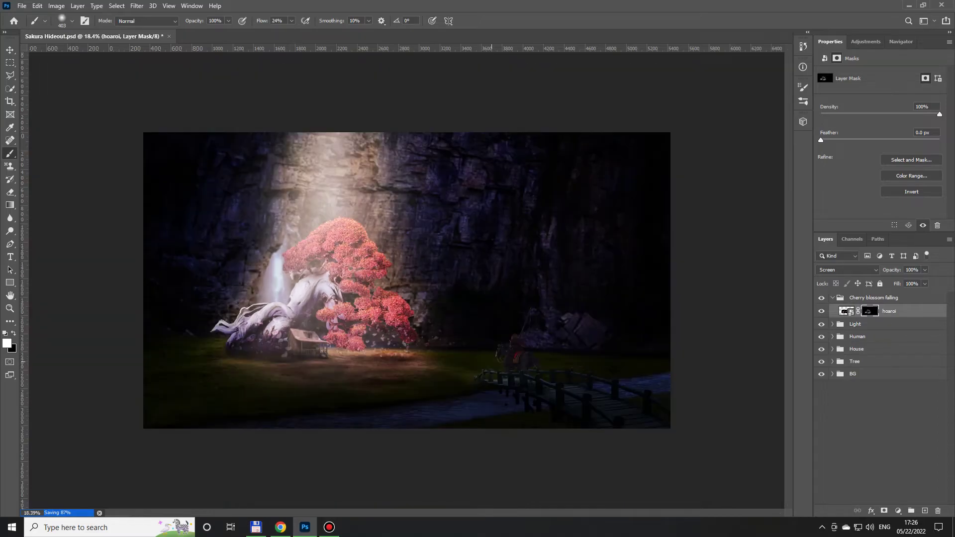
Duplicate hoaroi, delete the copy's mask, and enlarge the copied petals to fit the canvas
scroll(239, 386, down, 2)
key(ctrl+j)
right_click(869, 311)
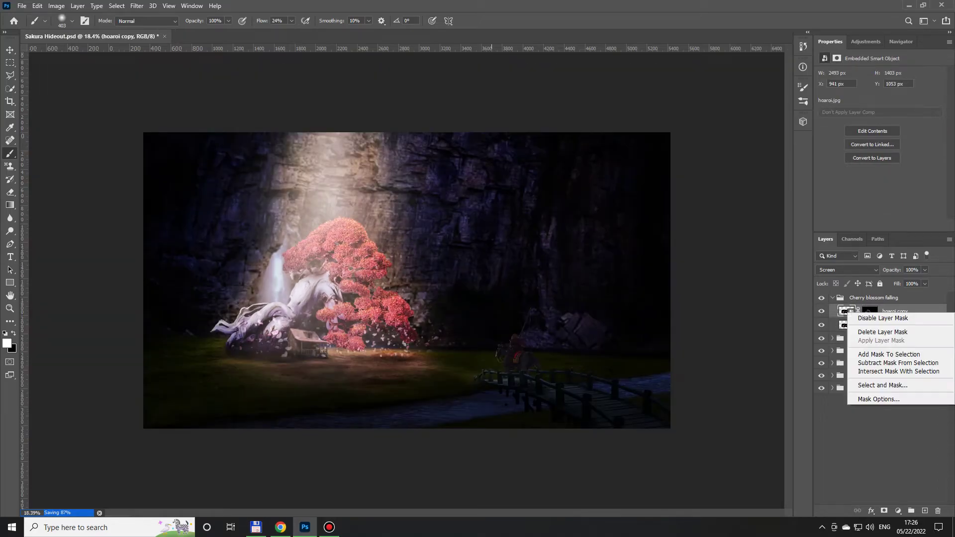
click(882, 332)
key(ctrl+t)
mouse_move(458, 228)
mouse_down()
mouse_move(706, 145)
mouse_move(622, 195)
mouse_move(617, 224)
mouse_up()
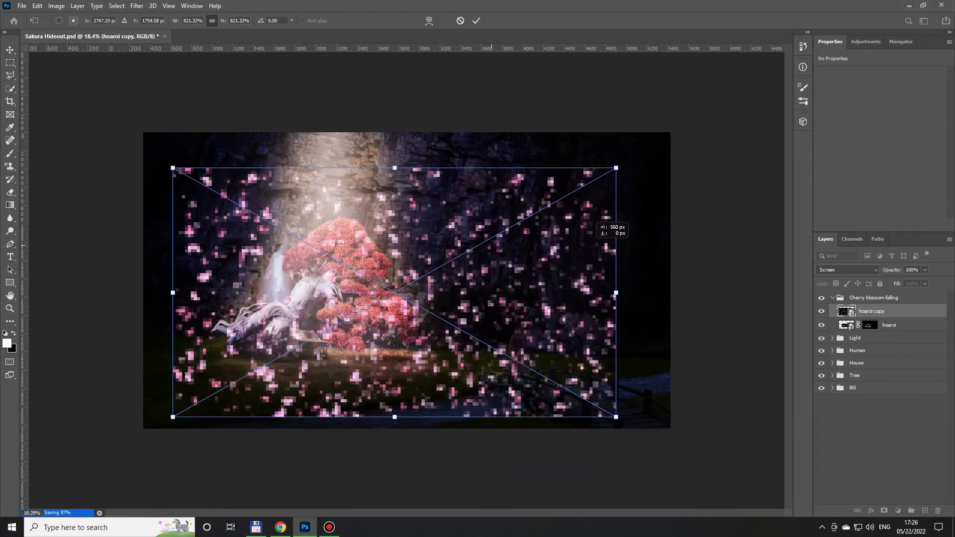
key(Return)
key(b)
Make a hidden hoaroi copy 2 and add a layer mask to hoaroi copy
key(ctrl+j)
click(821, 311)
click(895, 325)
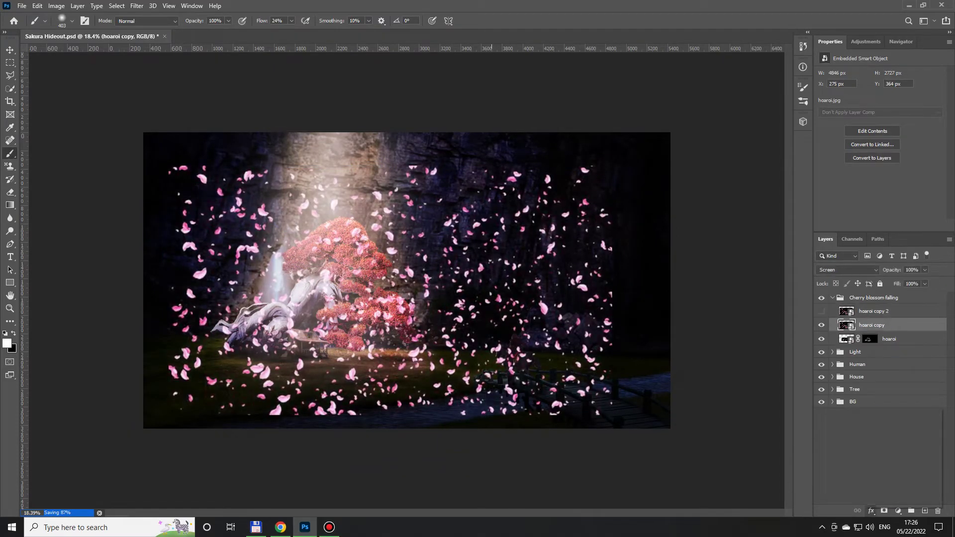
click(884, 510)
Paint with a petal-shaped brush to reveal petals on the left, middle and right
key(bracketright)
key(bracketright)
key(bracketright)
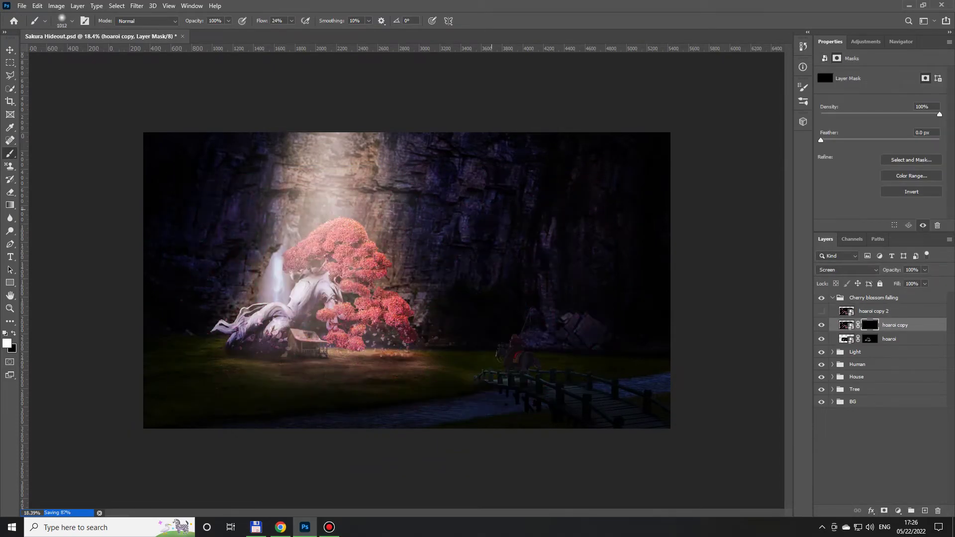
right_click(373, 233)
click(550, 426)
click(298, 303)
key(bracketleft)
key(bracketleft)
key(bracketleft)
drag(539, 393, 749, 381)
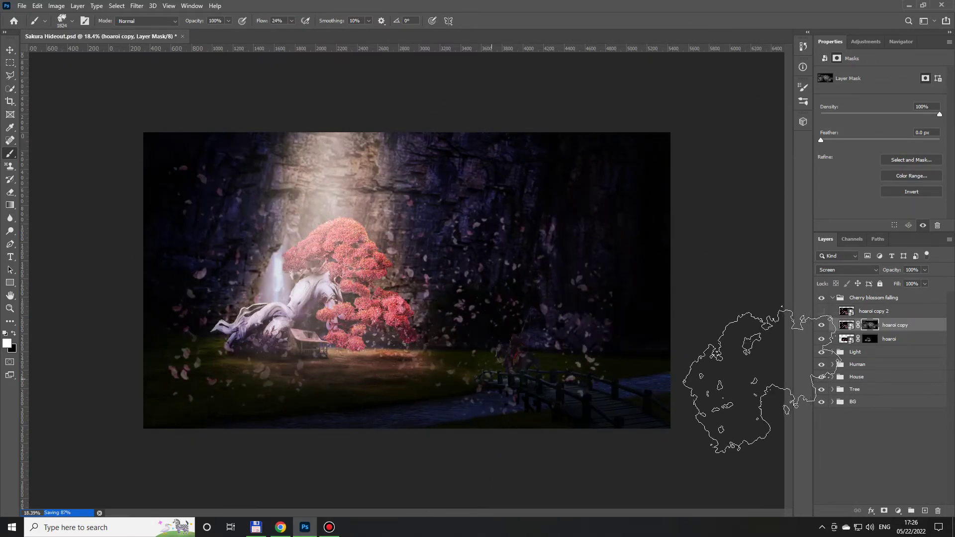
Enlarge hoaroi copy 2's petals and hide them behind an inverted layer mask
click(873, 310)
click(820, 310)
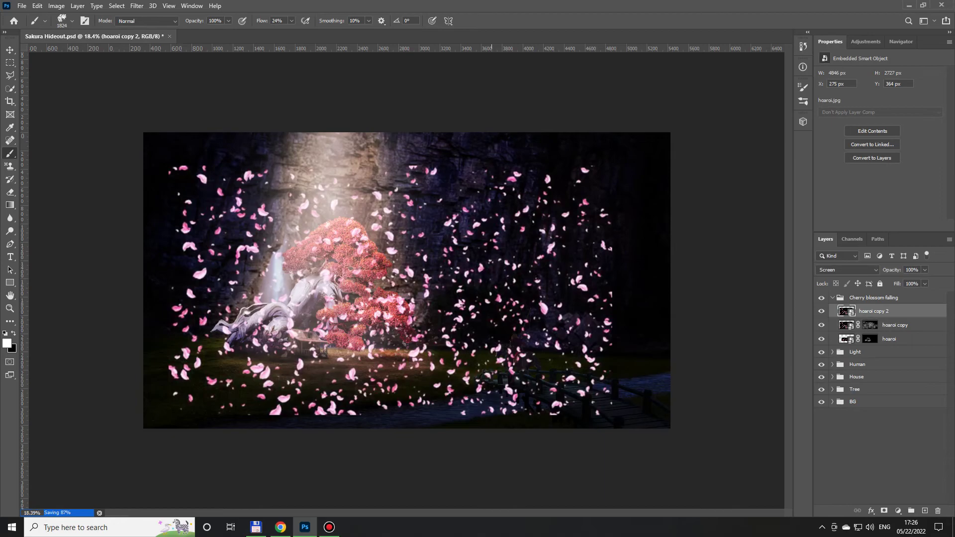
key(ctrl+t)
drag(671, 132, 799, 53)
key(Return)
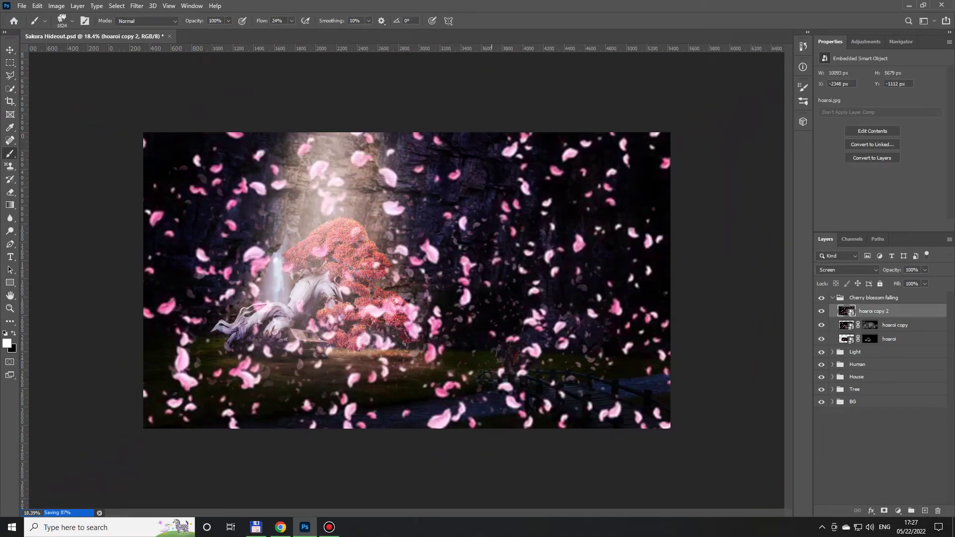
click(884, 511)
key(ctrl+i)
Add a layer mask to the Cherry blossom falling group
right_click(458, 348)
key(Escape)
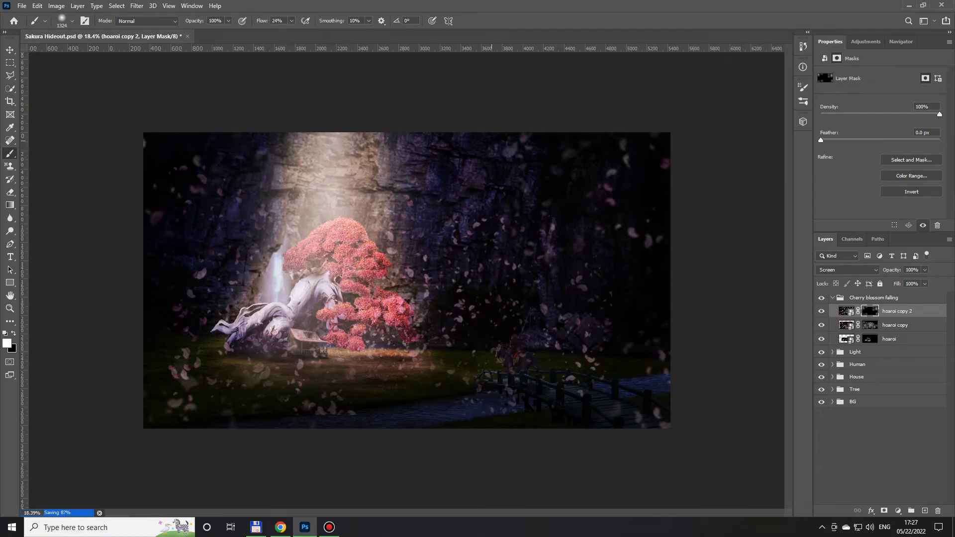
click(874, 297)
click(883, 511)
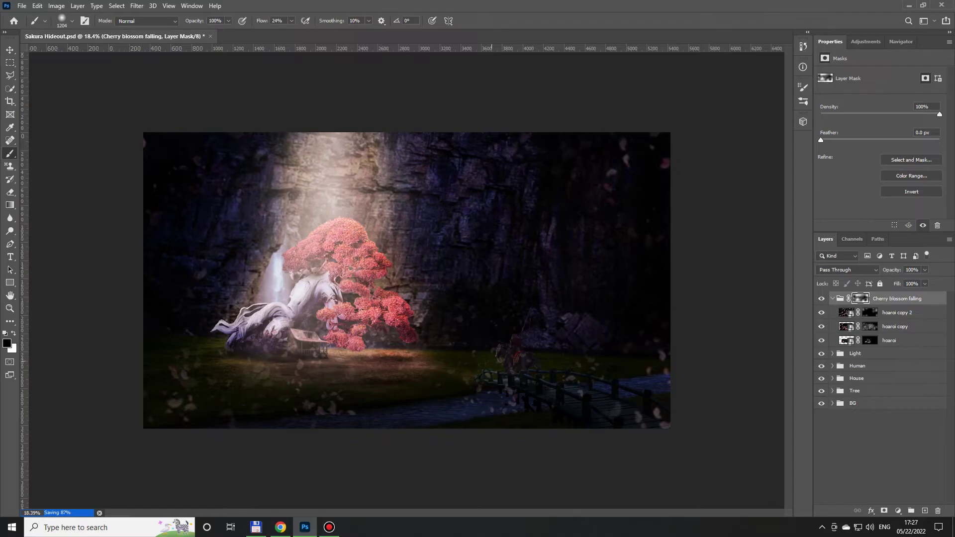
Shrink the brush and lower the Cherry blossom falling group's opacity
key(bracketleft)
key(bracketleft)
key(bracketleft)
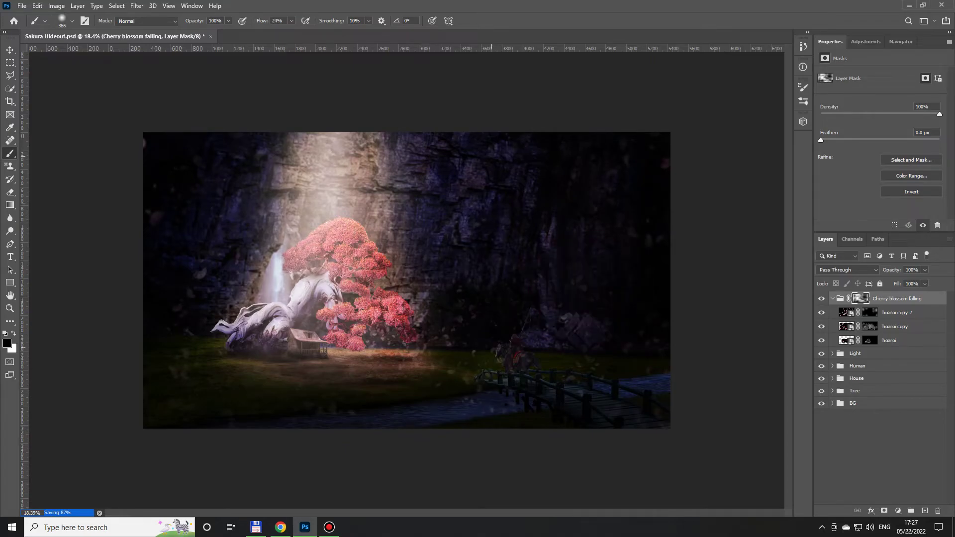
scroll(407, 280, up, 2)
scroll(407, 280, down, 1)
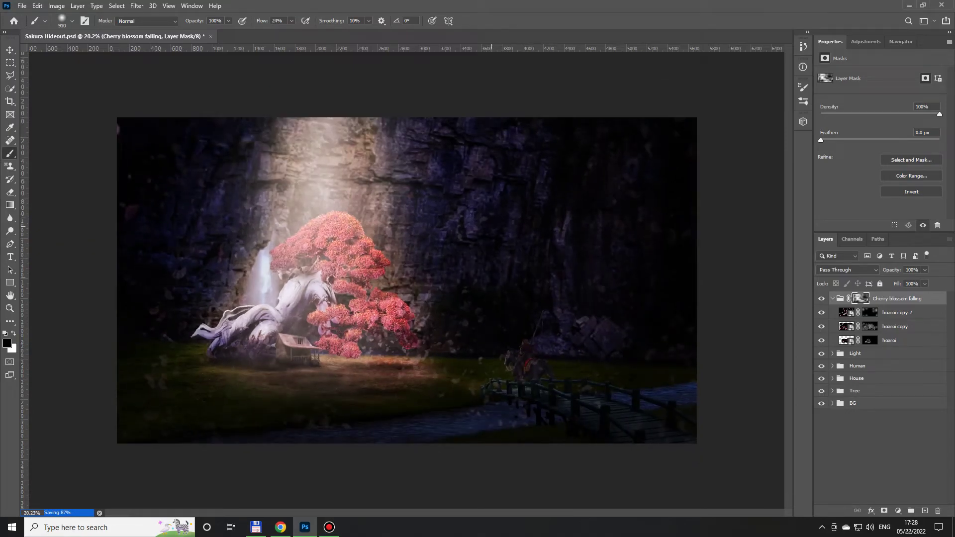
key(v)
key(5)
Try a brightening Curves adjustment above the petals, then undo it
key(alt+bracketleft)
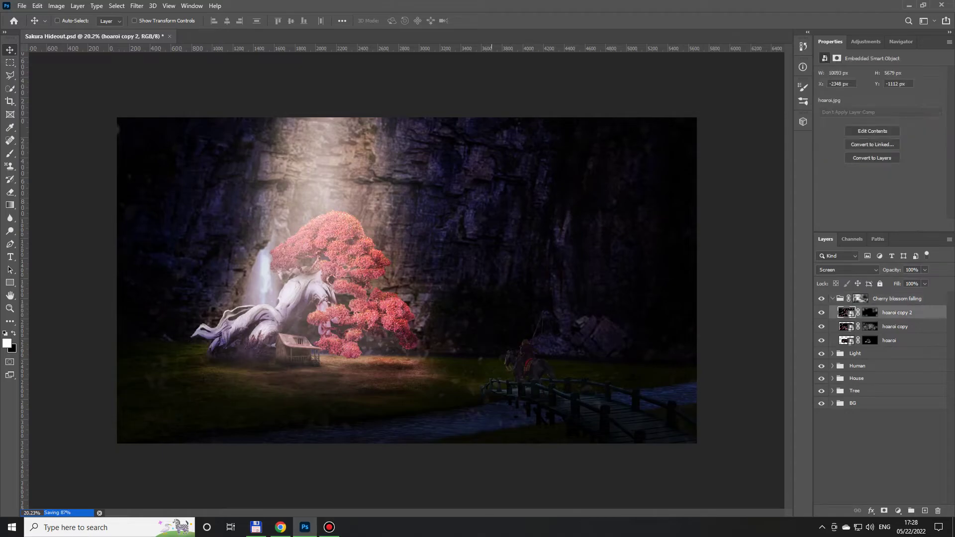
click(897, 510)
click(853, 387)
drag(890, 147, 890, 135)
click(922, 225)
key(ctrl+z)
key(ctrl+z)
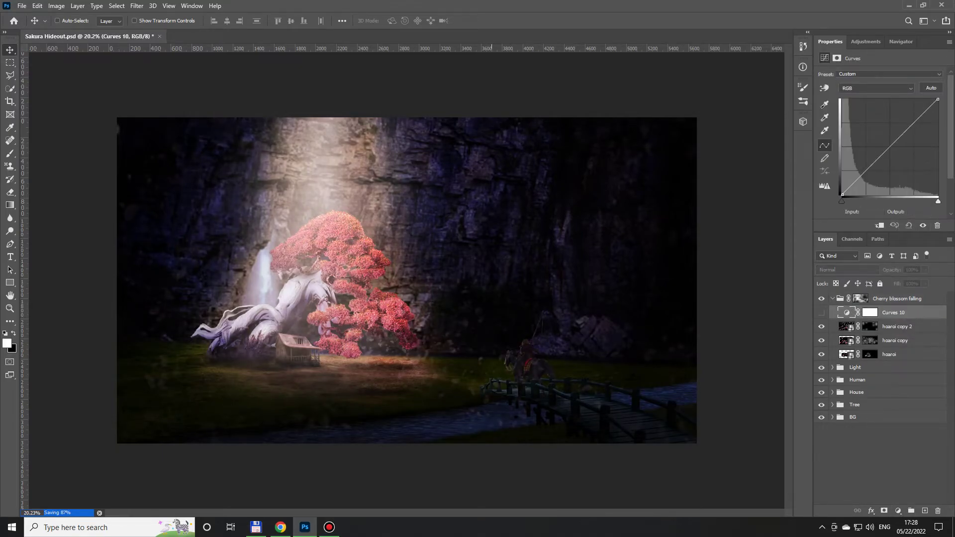
Toggle the Cherry blossom falling group on and off to compare, then select its mask
click(821, 299)
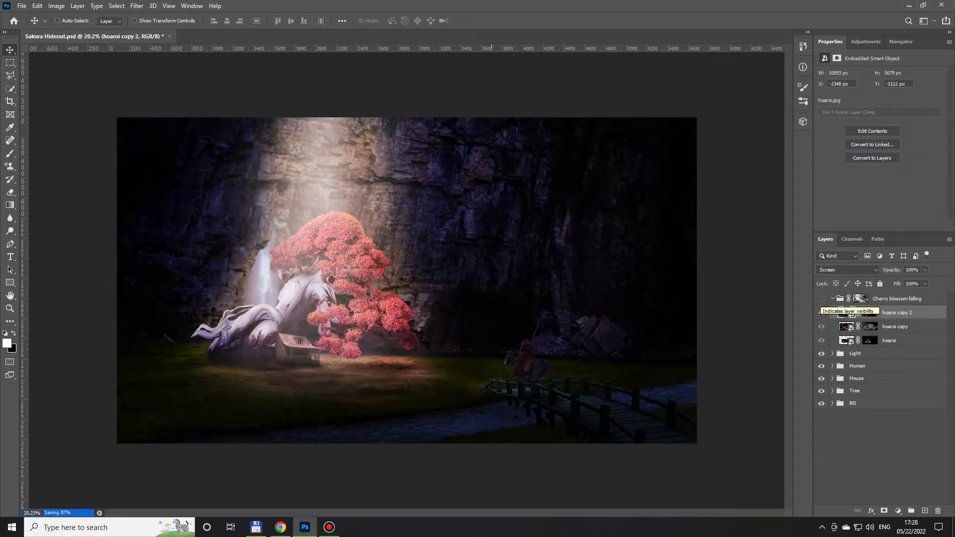
click(821, 298)
click(860, 299)
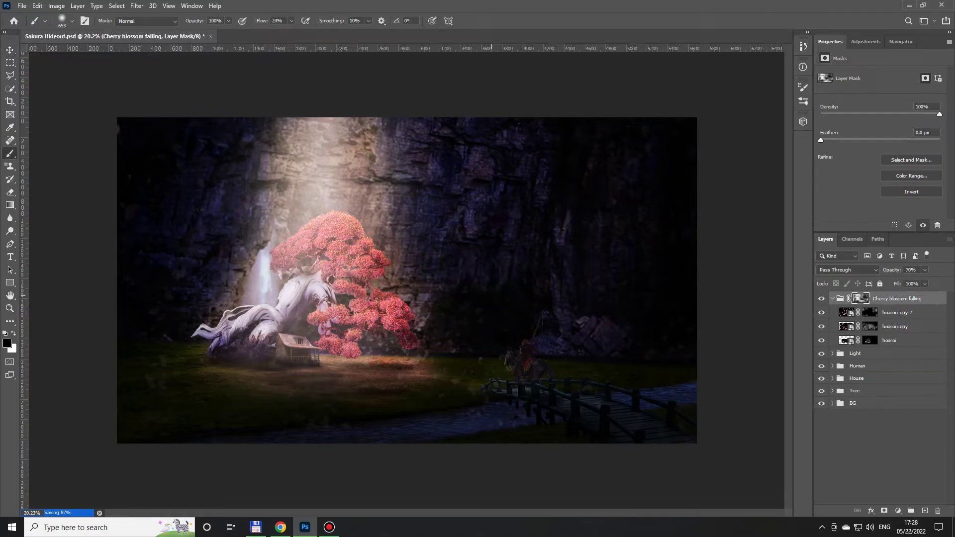
scroll(367, 371, up, 3)
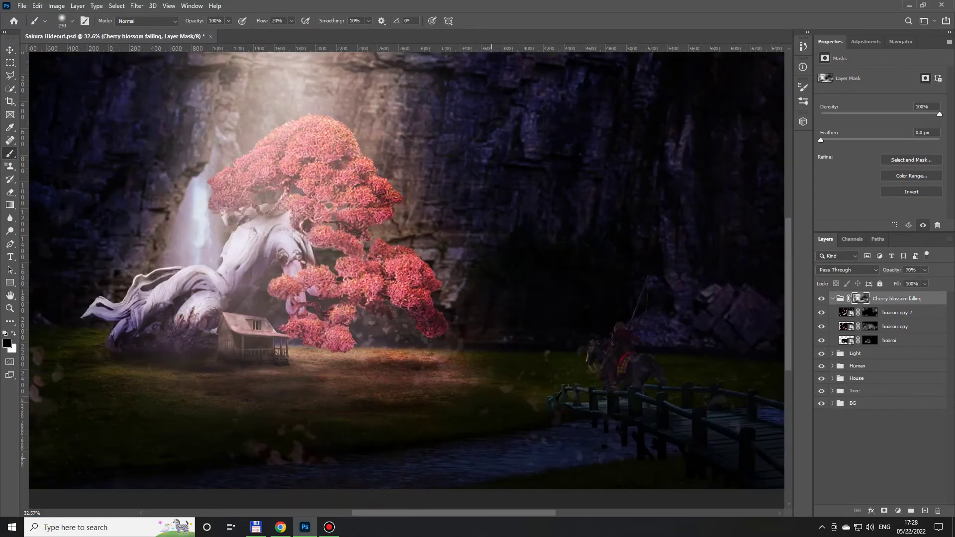
scroll(271, 373, down, 1)
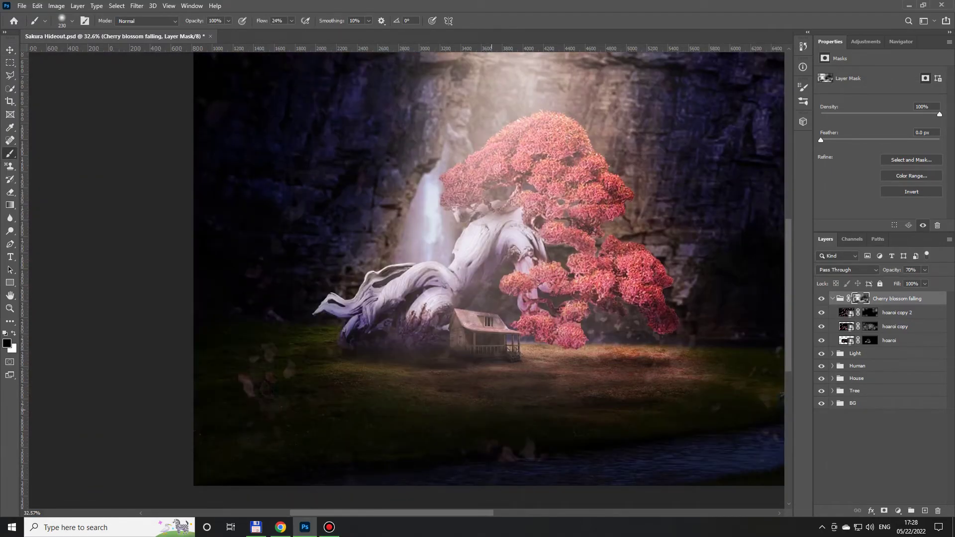
scroll(288, 371, down, 1)
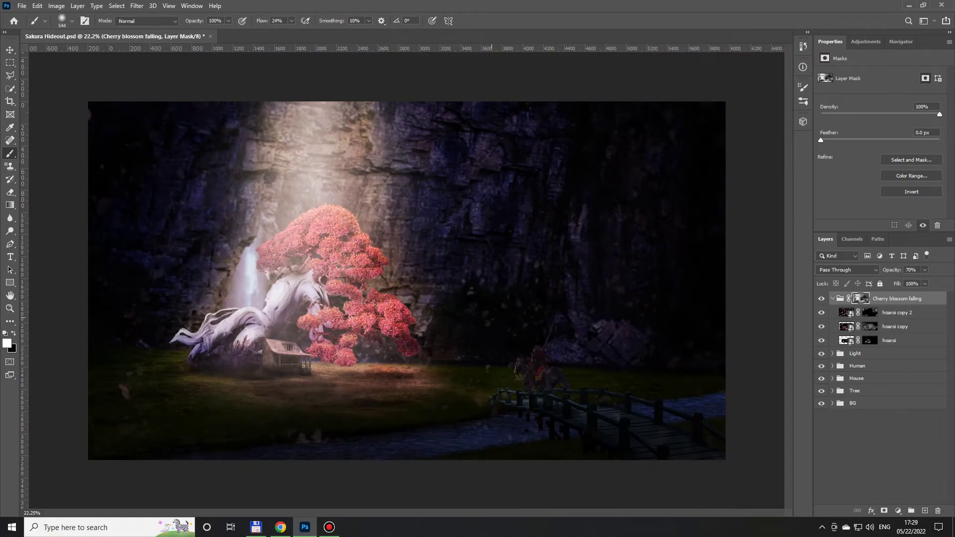
scroll(517, 306, up, 1)
scroll(517, 305, up, 1)
Paint black on the group mask to hide stray petals in the dark centre
drag(428, 313, 427, 279)
drag(480, 224, 451, 257)
drag(525, 300, 496, 308)
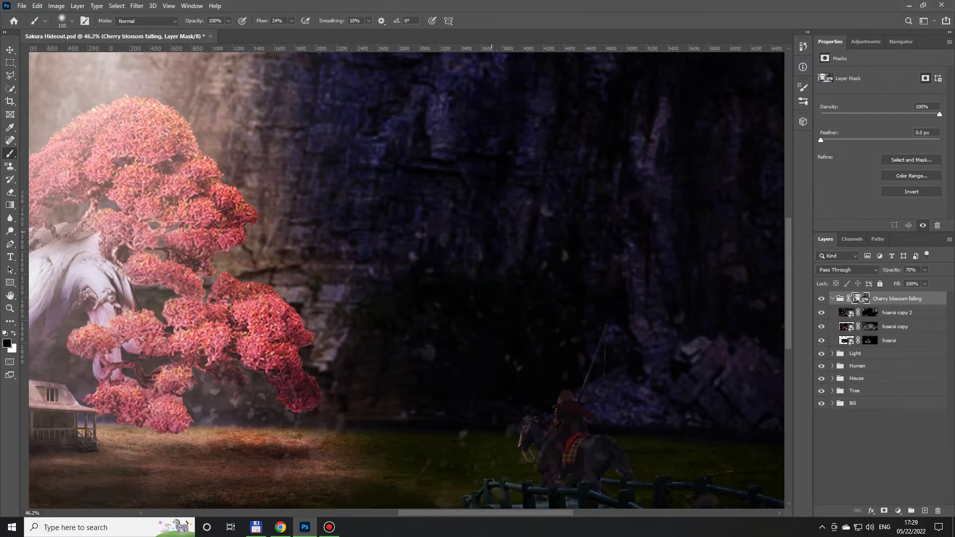
scroll(403, 279, right, 5)
scroll(407, 280, down, 2)
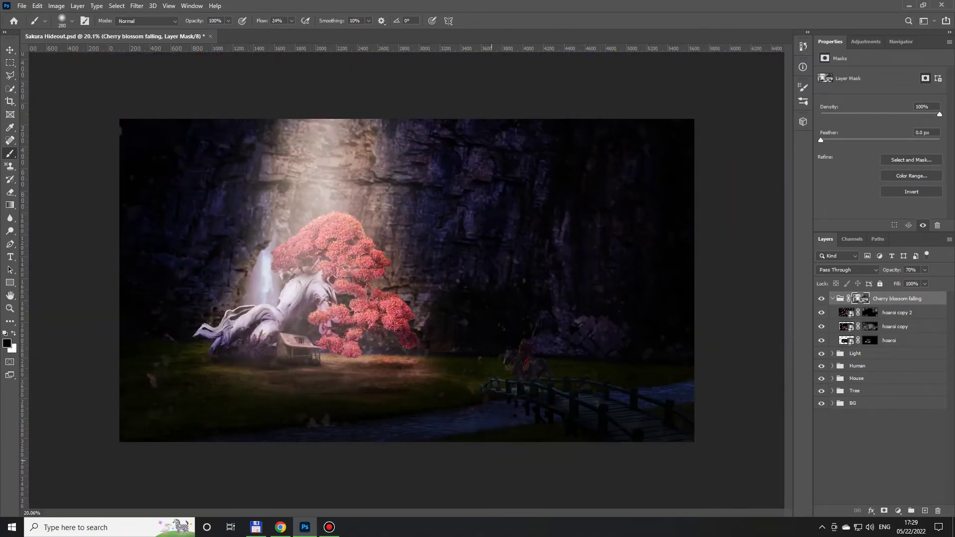
click(832, 403)
On Layer 24, paint a large soft black stroke darkening the water under the bridge
scroll(880, 398, down, 2)
click(868, 416)
scroll(588, 392, up, 2)
right_click(423, 284)
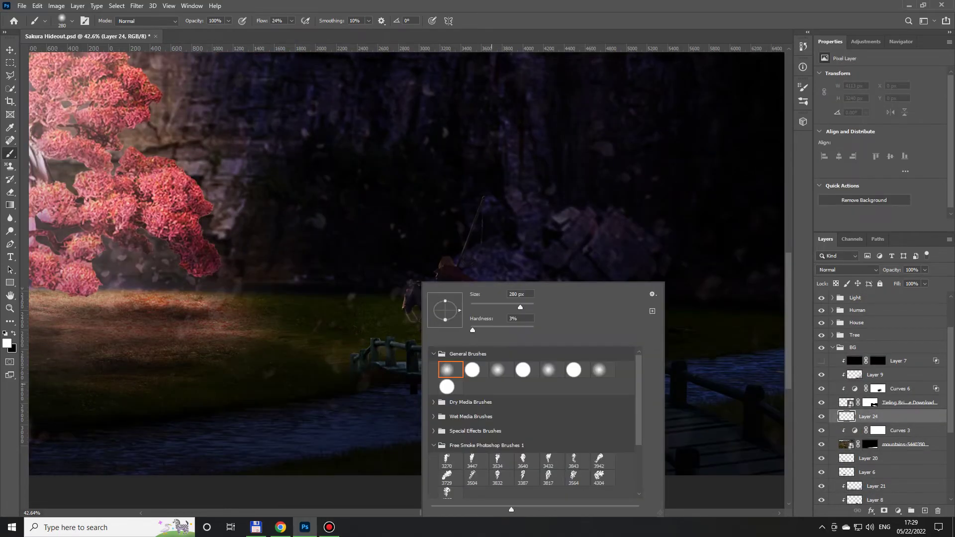
key(Return)
scroll(401, 390, up, 1)
key(x)
drag(418, 422, 541, 429)
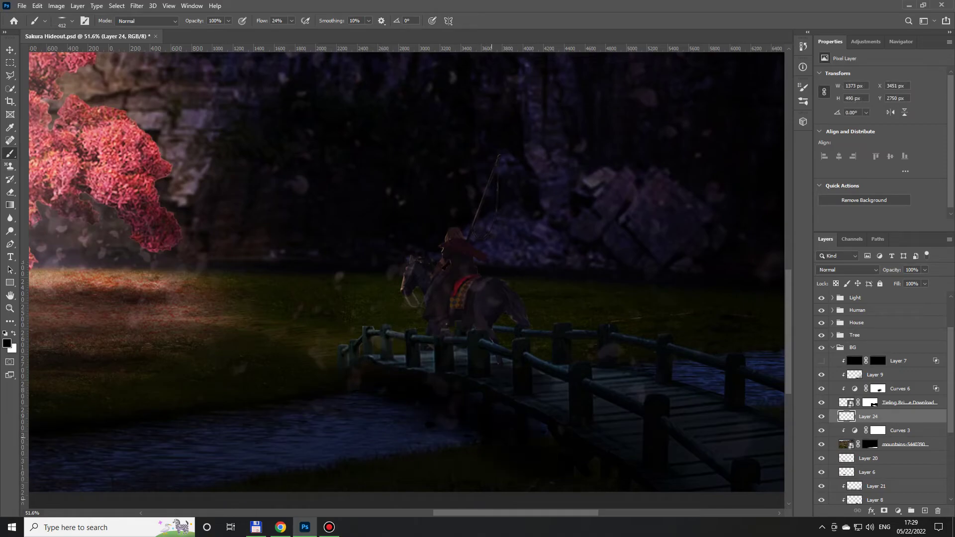
Darken the scene's right edge, set brush flow to 1%, and save Sakura Hideout.psd
scroll(544, 386, down, 5)
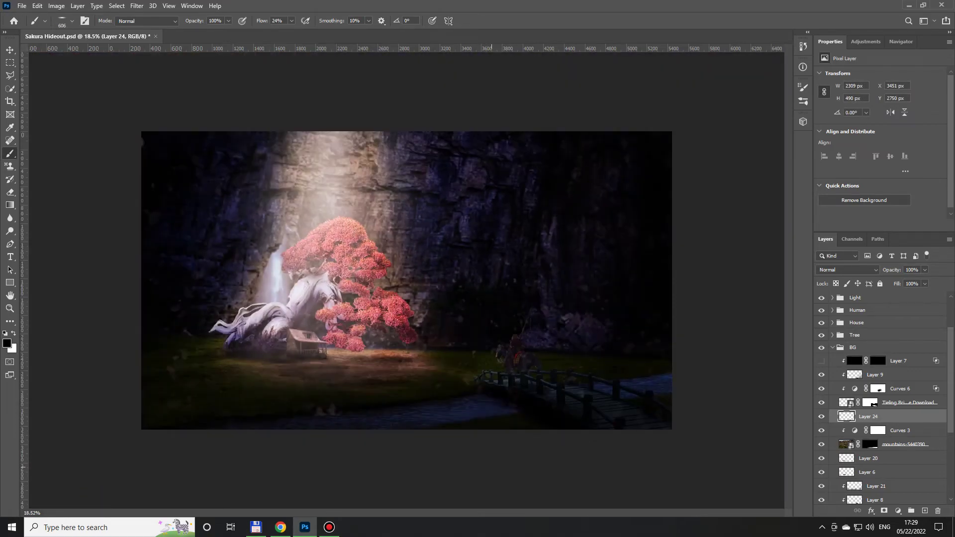
click(647, 383)
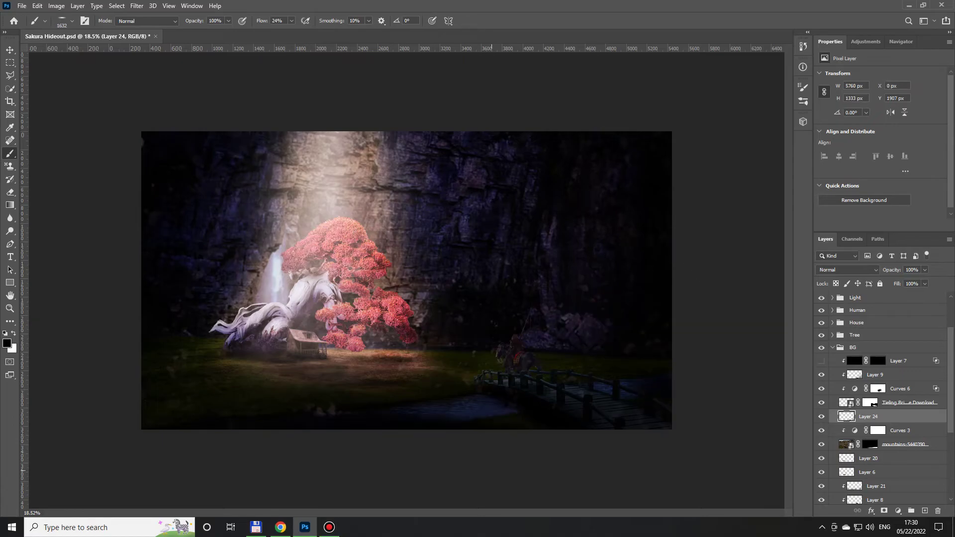
key(shift+0)
key(shift+1)
key(x)
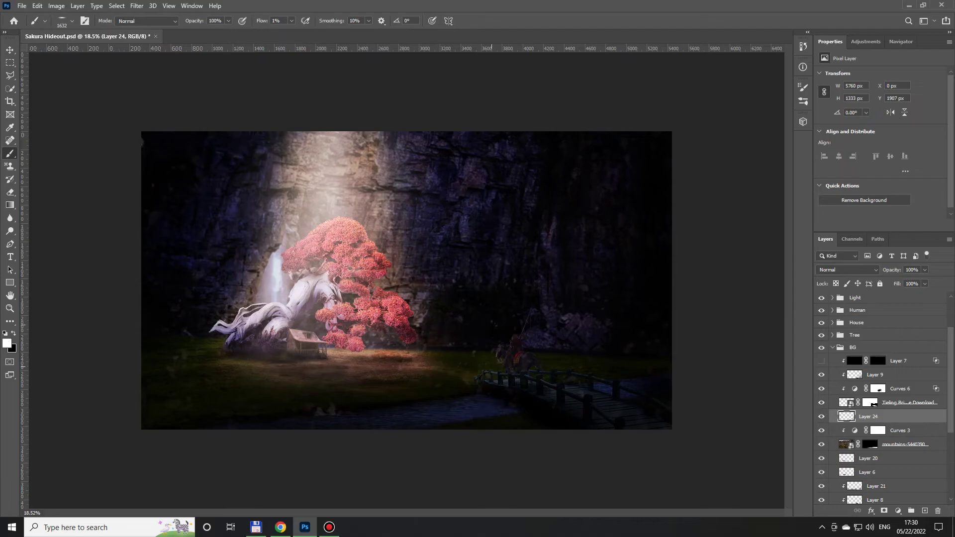
key(ctrl+s)
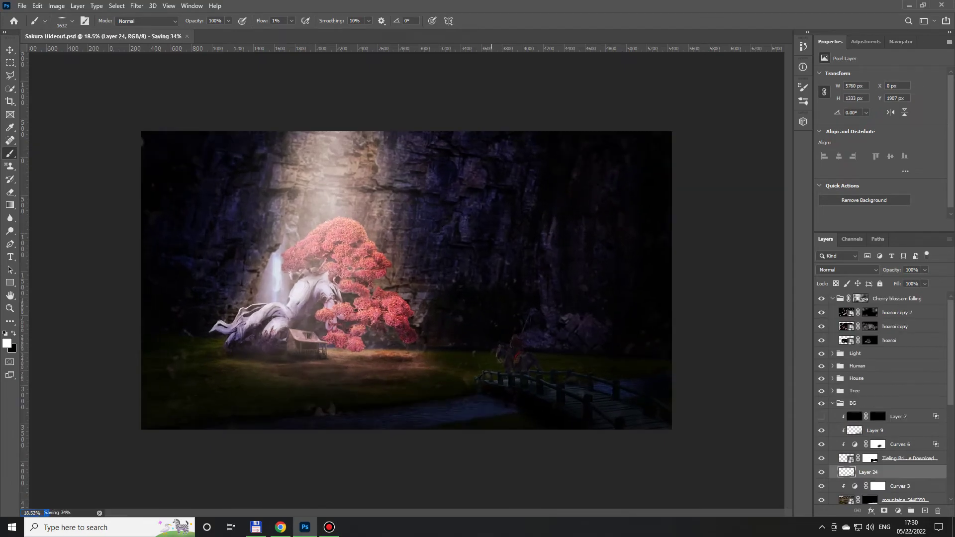
right_click(383, 281)
key(Escape)
drag(381, 368, 348, 368)
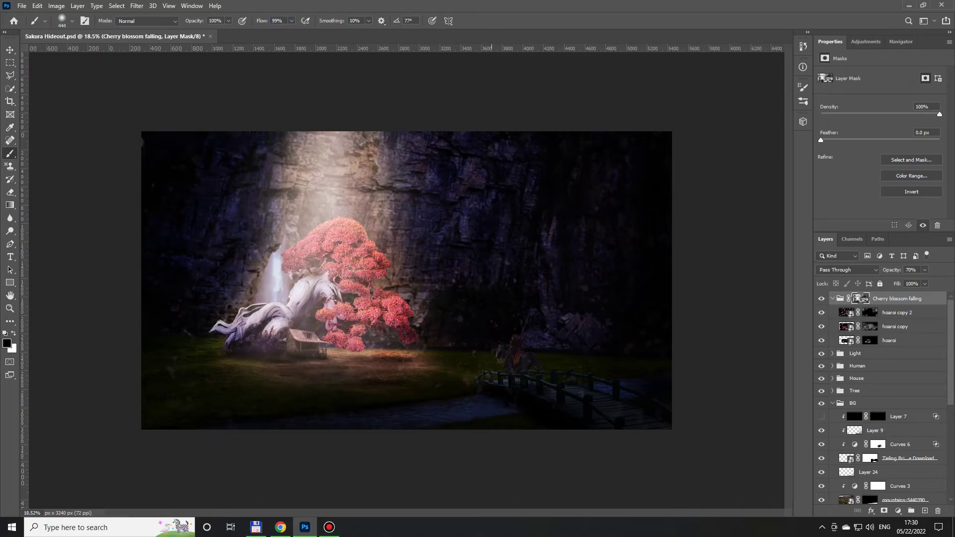
scroll(254, 348, up, 3)
key(x)
scroll(254, 348, down, 2)
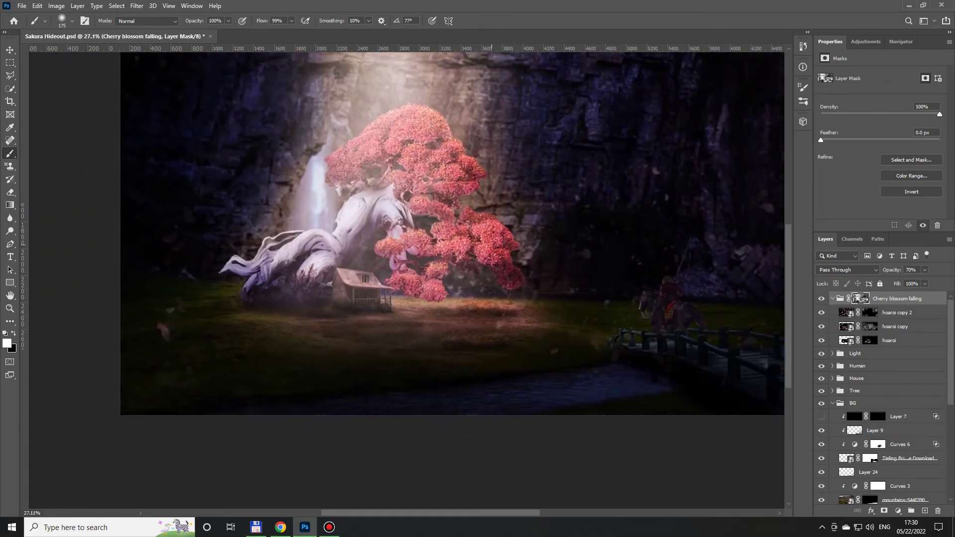
scroll(452, 280, up, 1)
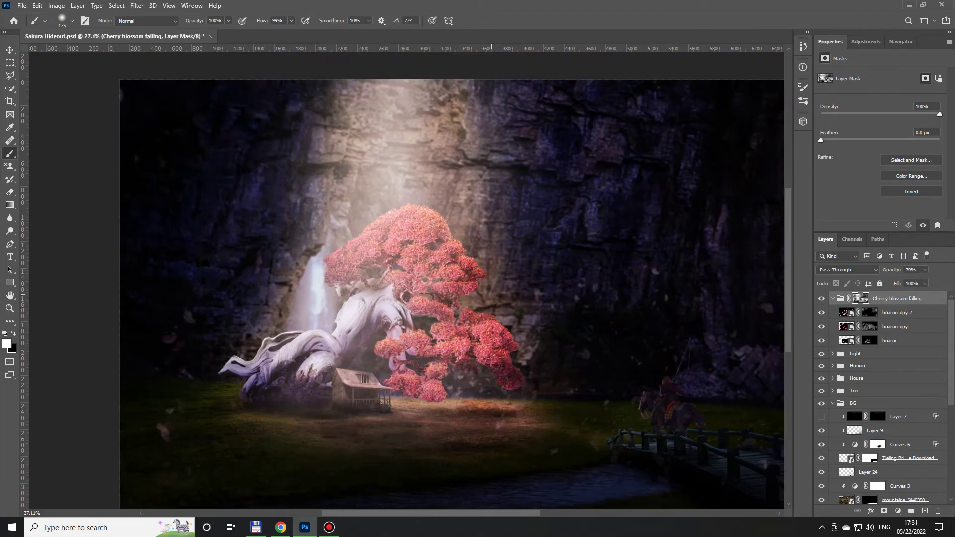
scroll(188, 244, down, 2)
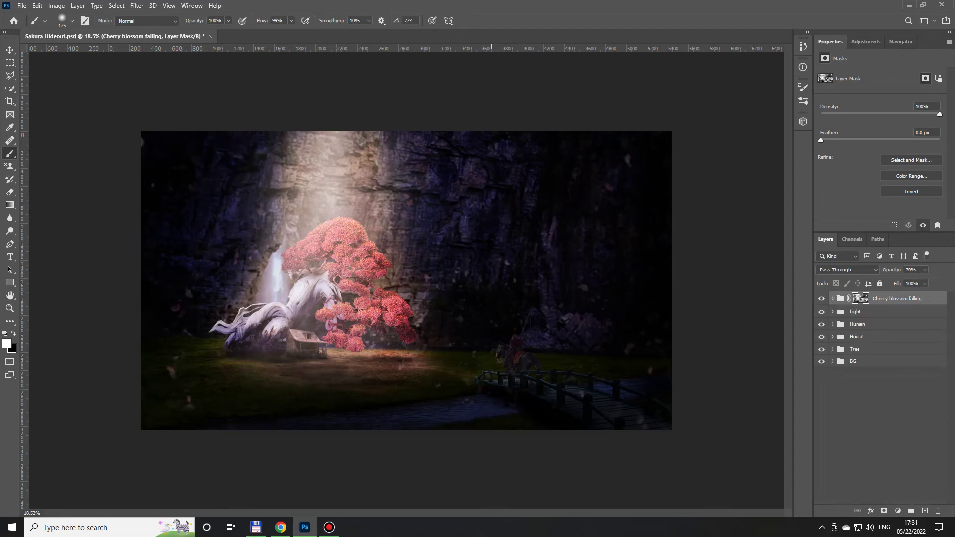
Select every layer of the composite and convert them into a single smart object
ctrl+click(832, 298)
right_click(884, 298)
key(Escape)
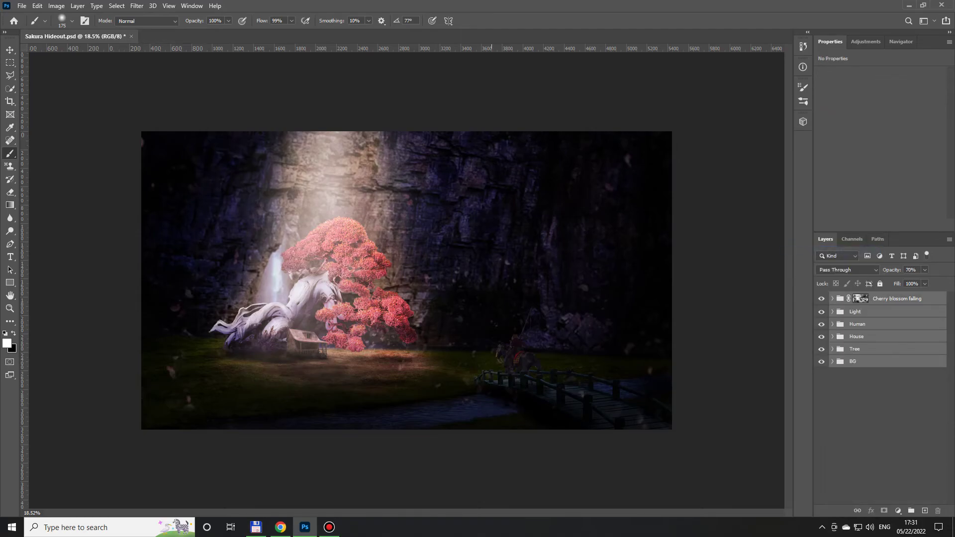
In the Camera Raw Filter, set temperature -15, tint +15 and exposure +0.05
click(137, 6)
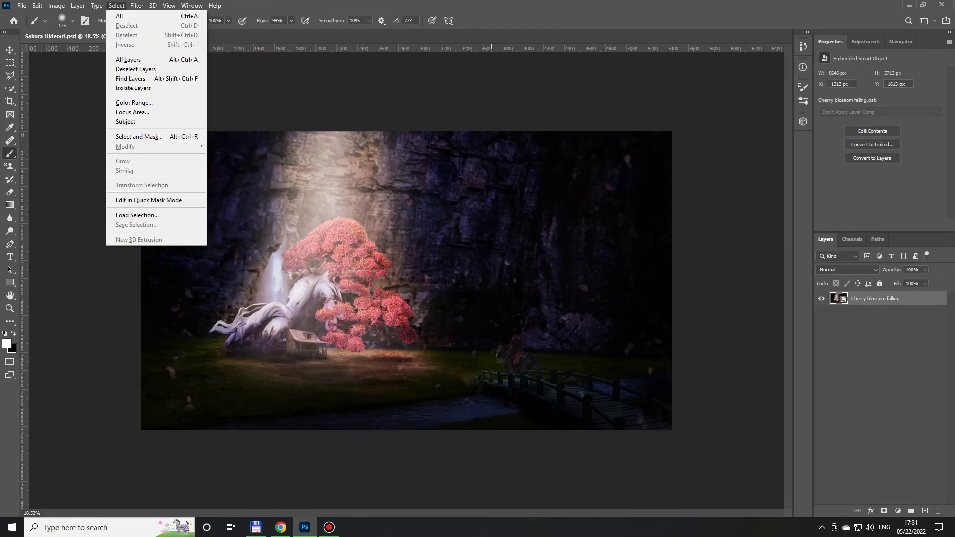
key(Escape)
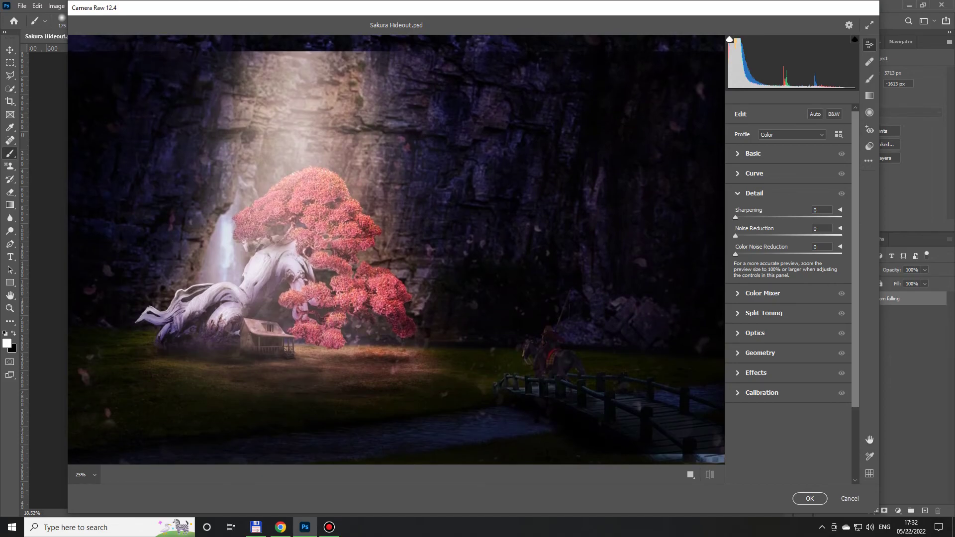
click(752, 153)
drag(789, 192, 777, 192)
key(Up)
key(Up)
key(Up)
key(Tab)
key(Up)
key(Up)
key(Up)
key(Down)
key(Tab)
key(Up)
Set contrast +38, highlights -15, shadows +10, whites -9 and blacks +12
key(Tab)
key(Up)
key(Up)
key(Up)
key(Up)
key(Up)
key(Up)
key(Tab)
key(Down)
key(Down)
key(Down)
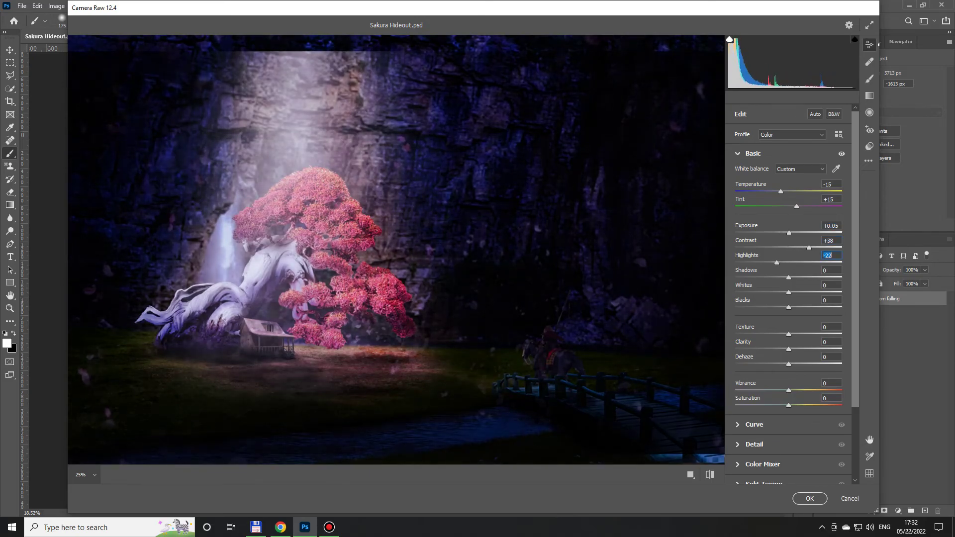
key(Tab)
key(Up)
key(Up)
key(Up)
key(Tab)
key(Down)
key(Down)
key(Down)
key(Tab)
key(Up)
key(Up)
key(Up)
Add texture +14, lower saturation, and set noise reduction 22 with colour noise reduction 9
key(Tab)
key(Up)
key(Up)
key(Up)
key(Tab)
key(Tab)
key(Tab)
key(Down)
key(Down)
key(Down)
key(Down)
key(Down)
key(Down)
key(Tab)
key(Tab)
key(Up)
key(Up)
key(Up)
key(Up)
Add a -100 vignette, then retune saturation to +3, tint to +6 and temperature around +7
key(Tab)
key(Up)
key(Up)
key(Up)
key(shift+Tab)
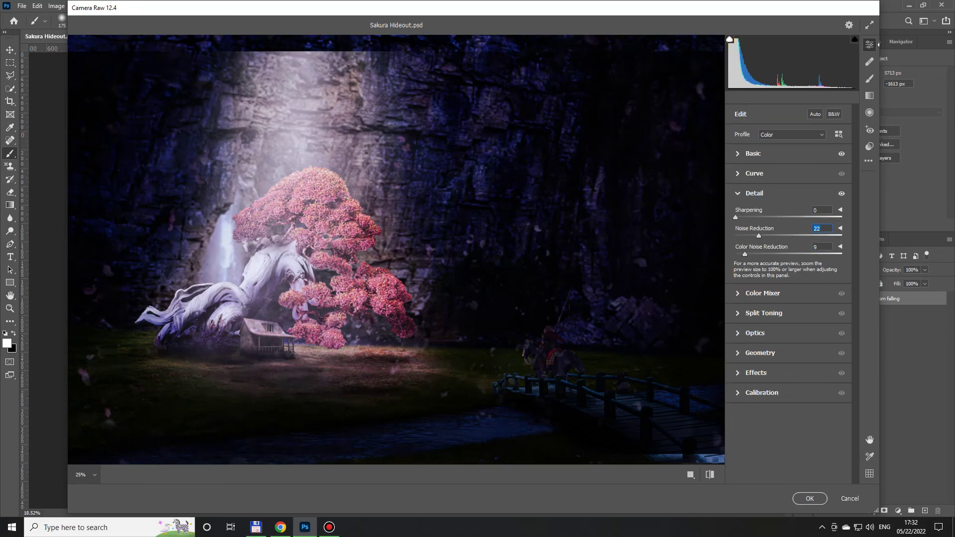
key(ctrl+alt+8)
key(Tab)
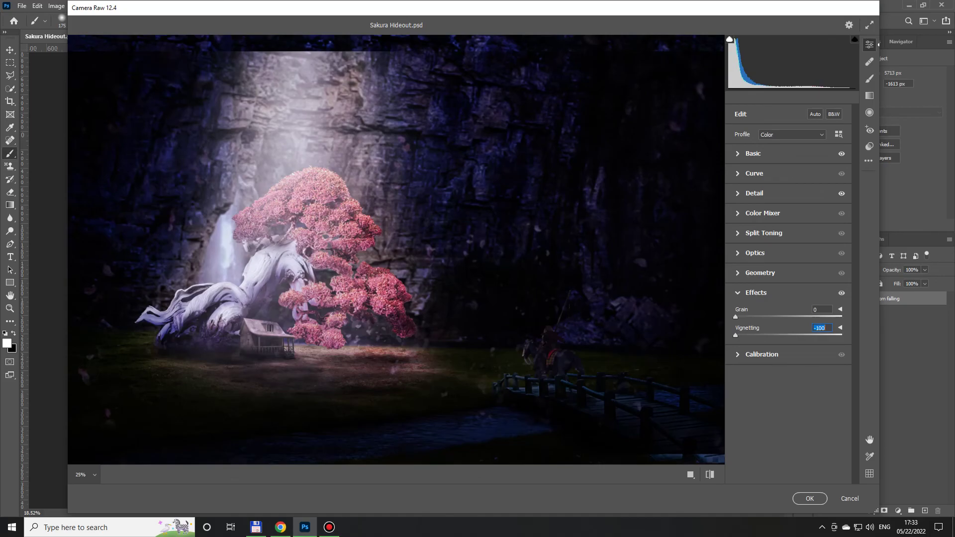
key(ctrl+alt+1)
key(shift+Up)
key(shift+Up)
key(shift+Up)
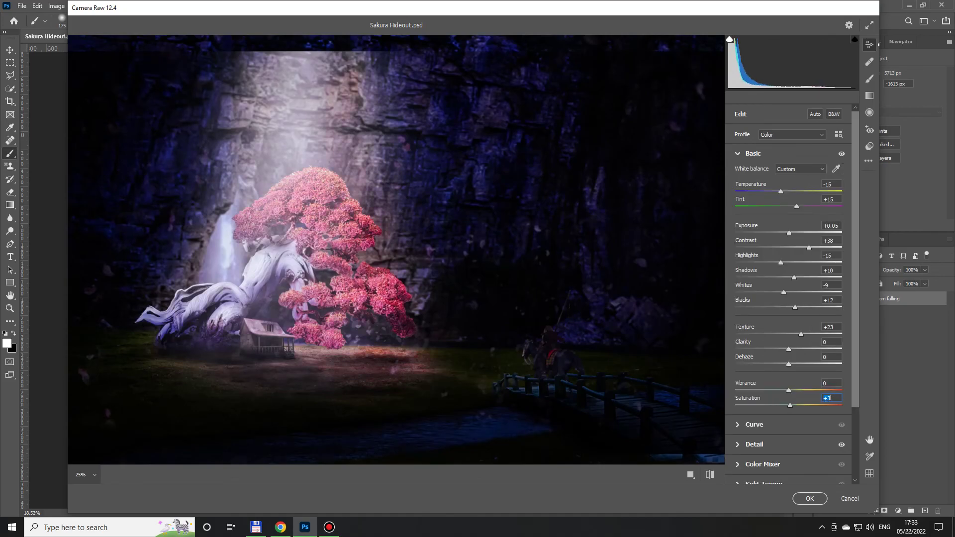
key(Tab)
key(Tab)
key(Down)
key(Down)
key(Down)
key(shift+Tab)
key(shift+Up)
key(shift+Up)
key(Up)
key(Up)
key(Down)
key(Down)
key(Down)
Shift Color Mixer hues to Reds -22, Oranges -41, Yellows +35, Magentas +14 and apply the grade
scroll(788, 294, down, 3)
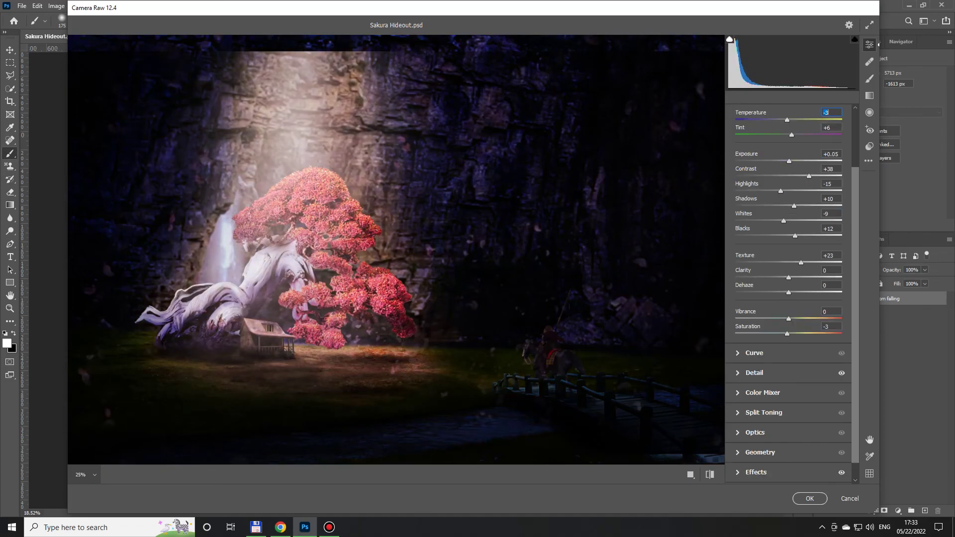
key(ctrl+alt+shift+h)
key(Tab)
key(Down)
key(Down)
key(shift+Down)
key(shift+Down)
key(shift+Down)
key(Down)
key(Down)
key(Down)
key(shift+Up)
key(shift+Up)
key(shift+Up)
key(Down)
key(Tab)
key(Tab)
key(Tab)
key(shift+Down)
key(shift+Down)
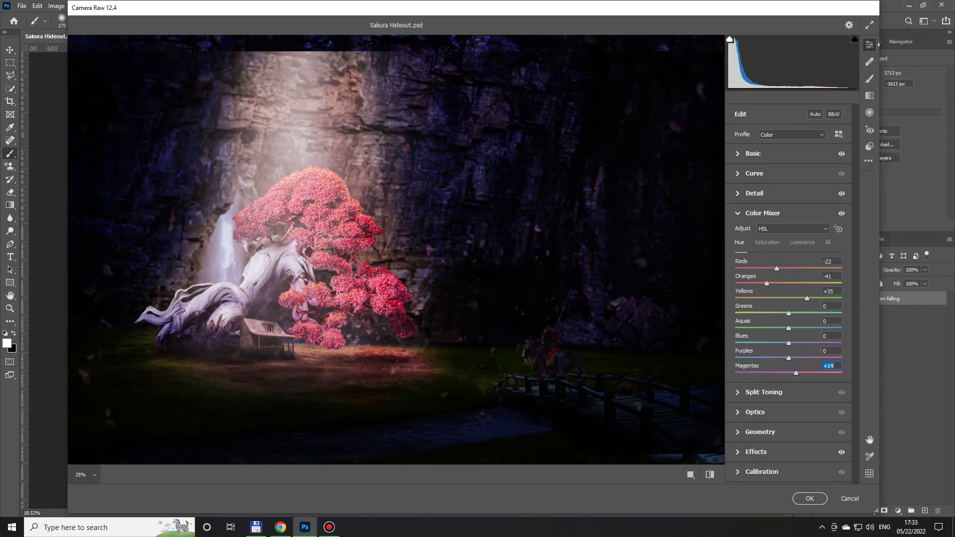
key(Return)
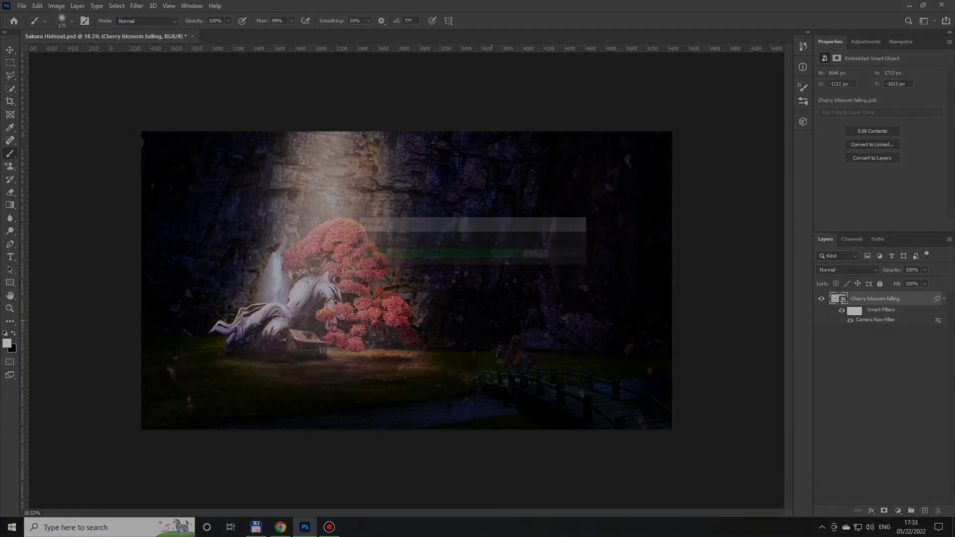